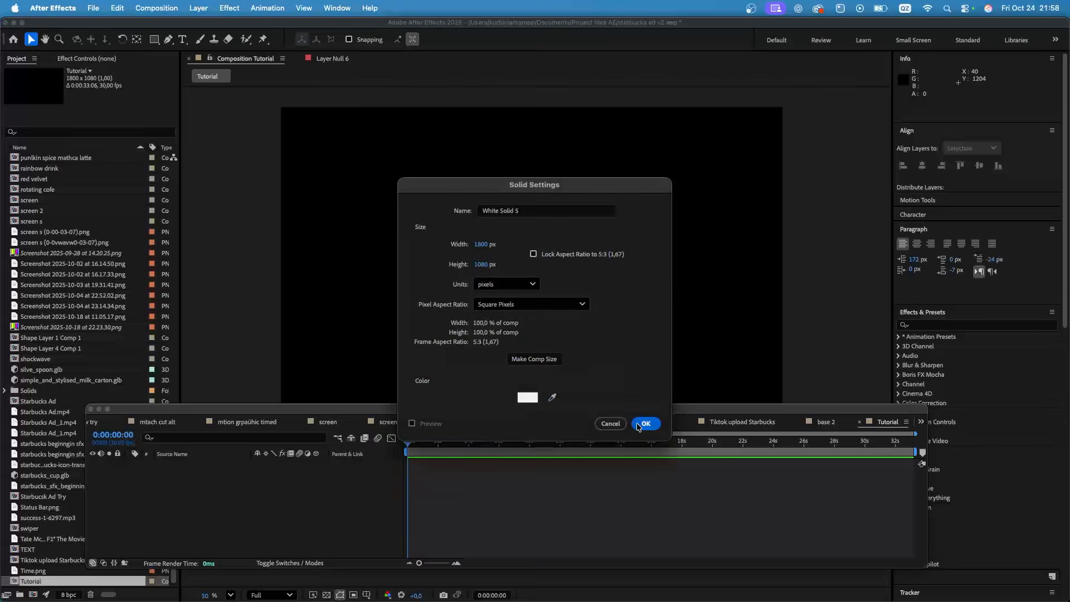
- Create the white 1800 × 1080 px background solid, leave it deselected and make the floating timeline taller
scroll(567, 297, down, 2)
scroll(567, 296, up, 1)
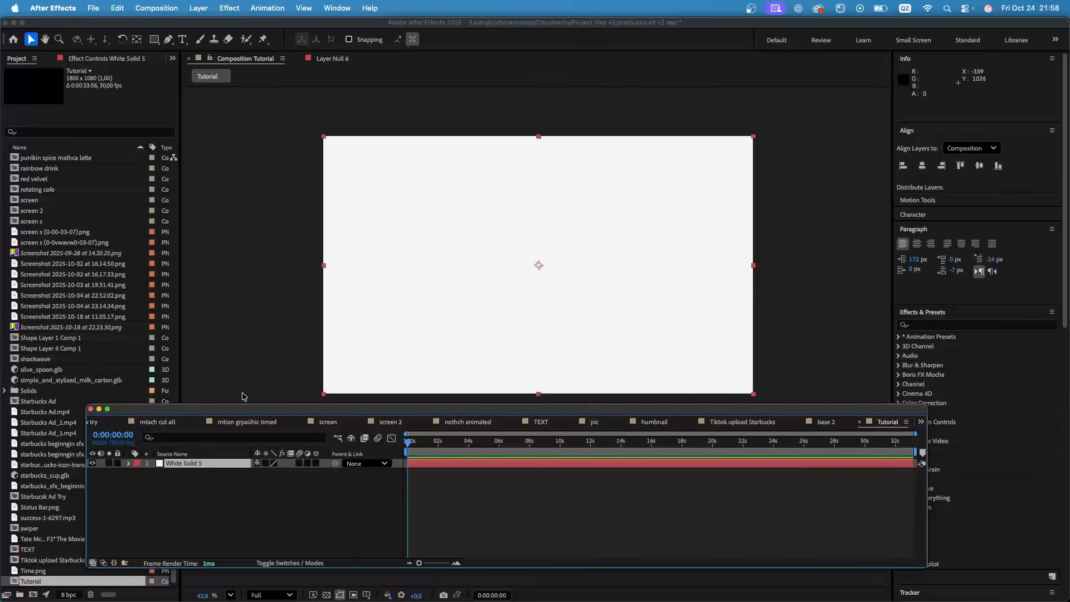
click(300, 550)
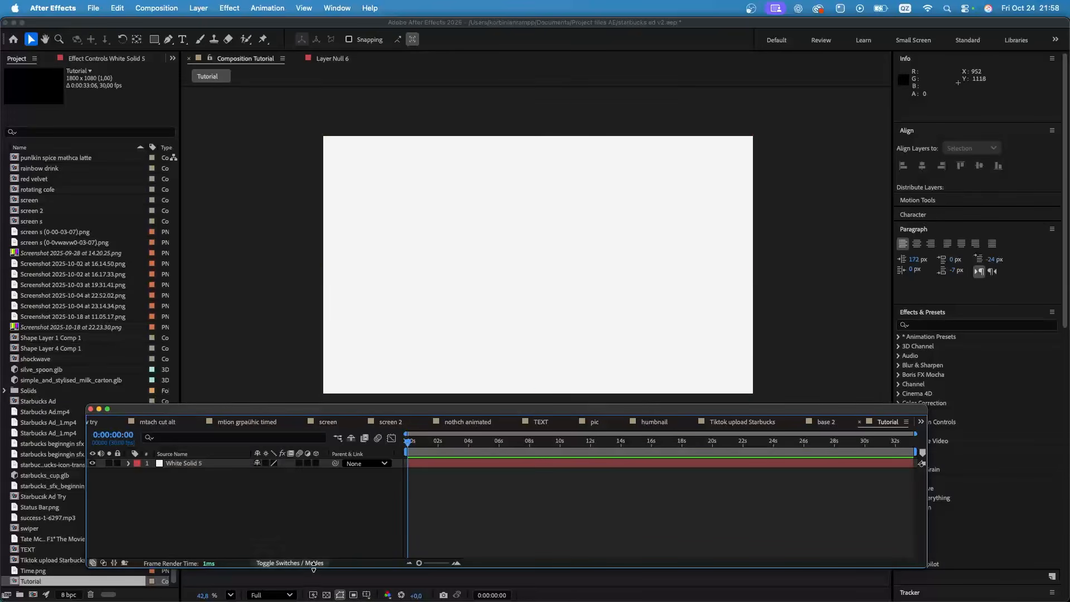
drag(314, 567, 315, 583)
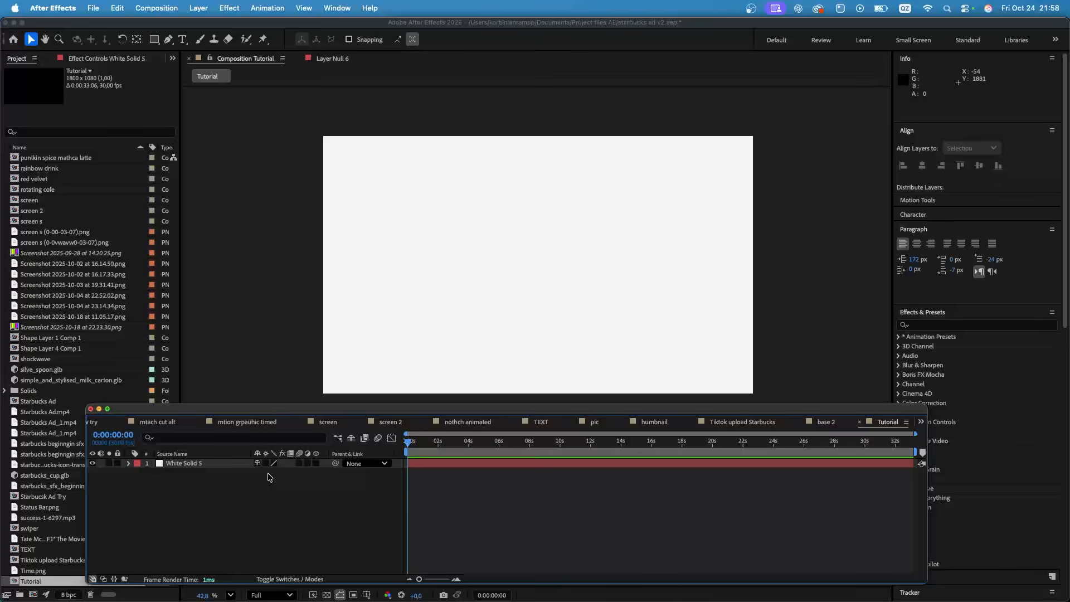
- Draw an S-shaped three-point path down the middle of the composition with the Pen tool
click(167, 40)
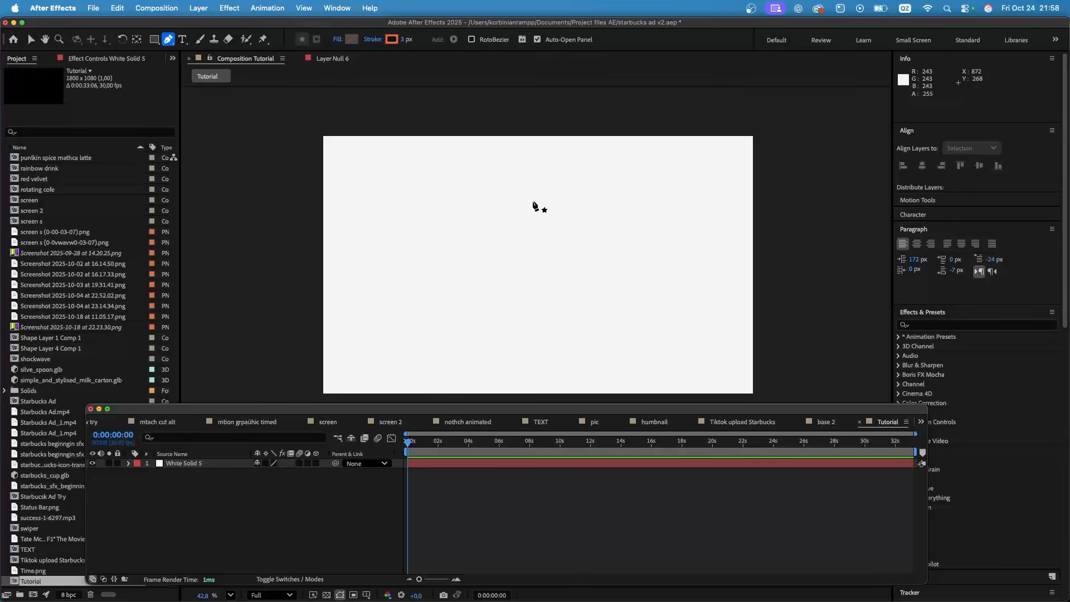
scroll(560, 204, up, 1)
click(539, 163)
drag(539, 159, 552, 182)
drag(543, 253, 526, 277)
drag(503, 327, 523, 363)
drag(503, 327, 513, 351)
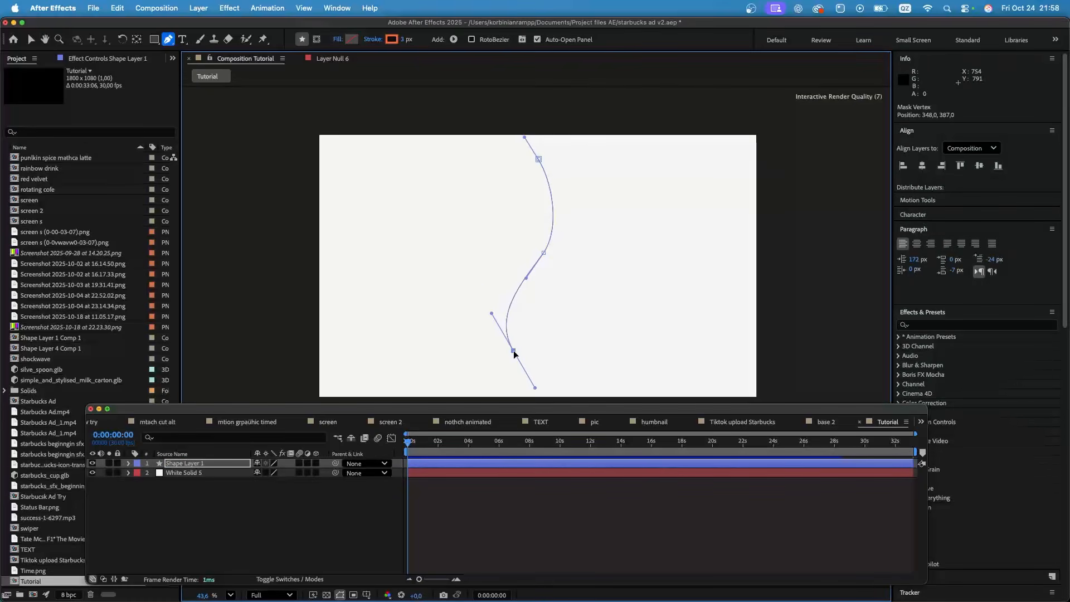
scroll(520, 320, down, 5)
scroll(527, 321, up, 4)
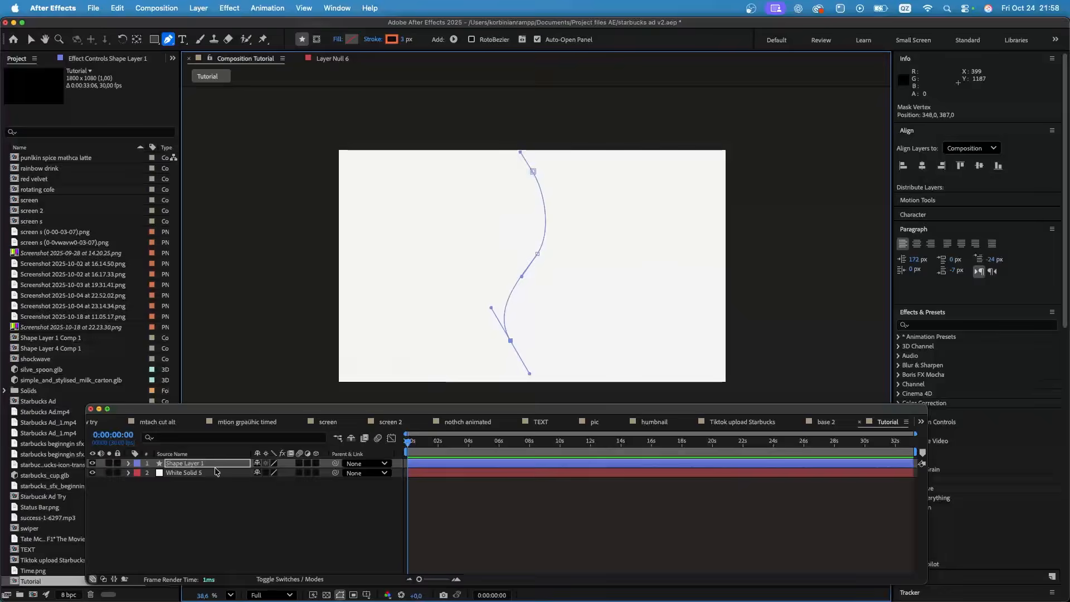
- Turn the curve's shape layer into a 3D layer and change its stroke colour to dark green
click(316, 464)
click(391, 39)
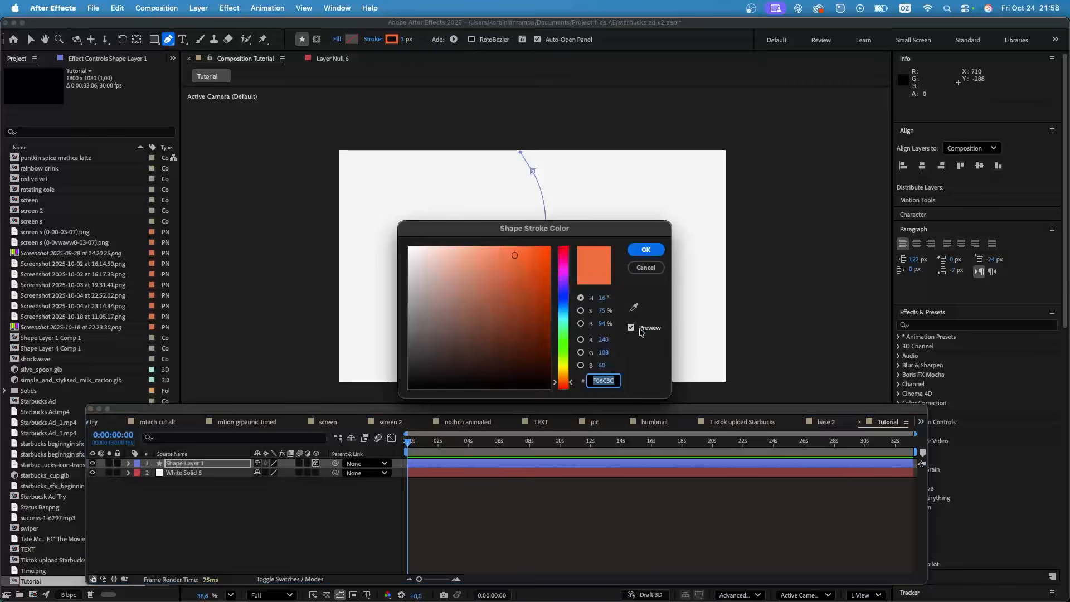
click(563, 330)
click(519, 346)
click(505, 345)
click(646, 249)
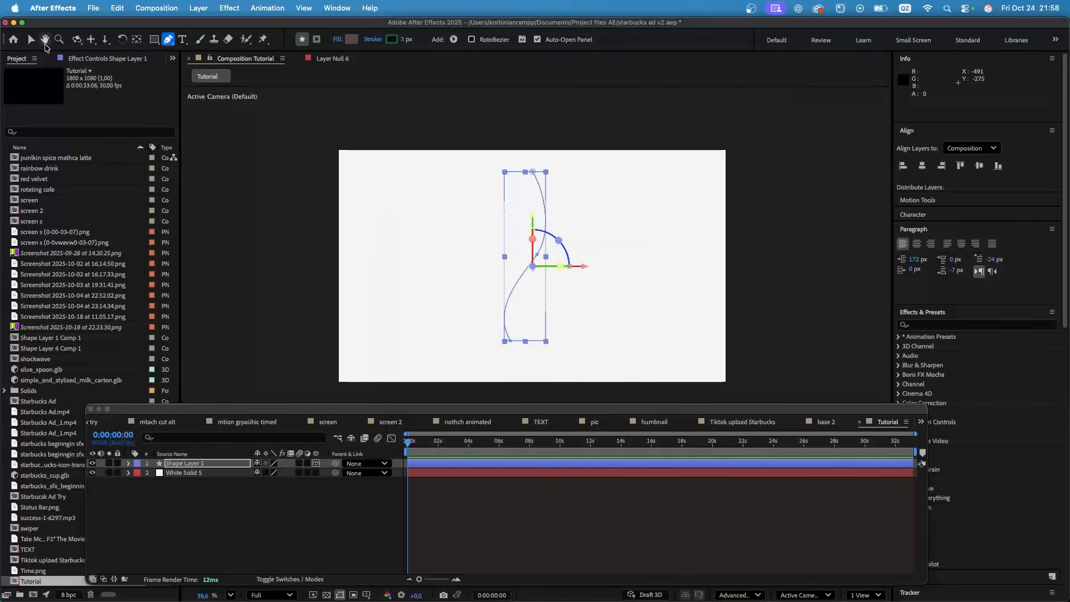
click(30, 39)
- Give the curved shape layer an extrusion depth of about 413 in its geometry options
scroll(566, 195, up, 1)
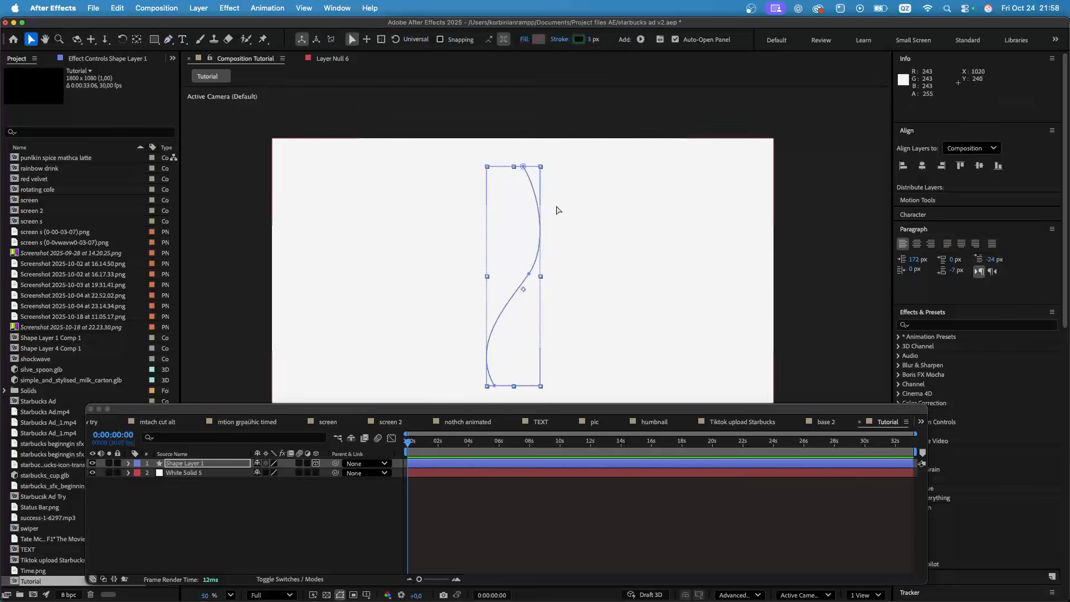
scroll(562, 203, up, 1)
click(173, 465)
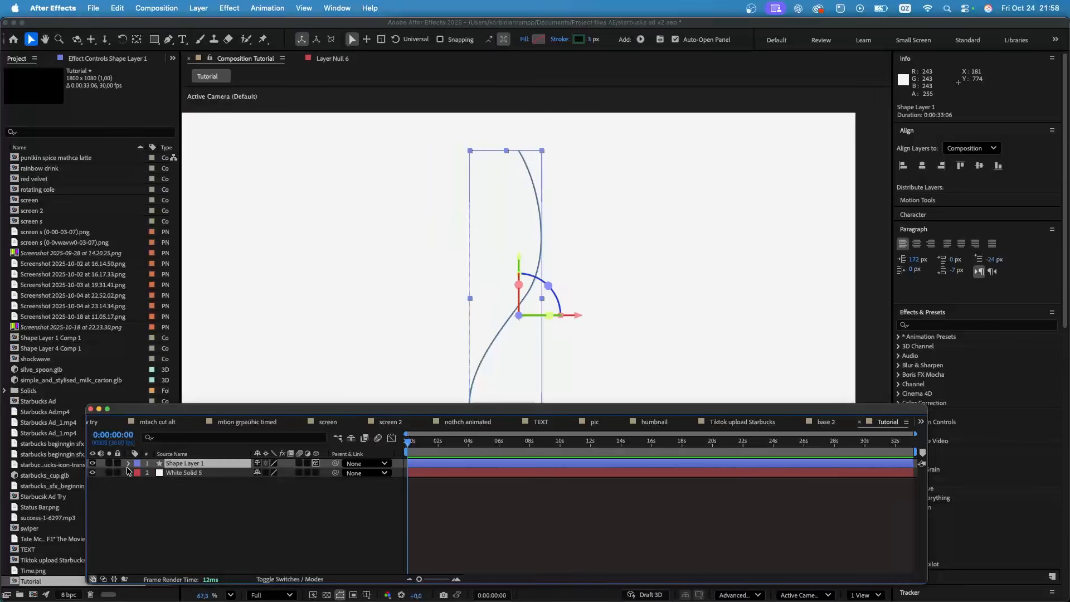
click(128, 463)
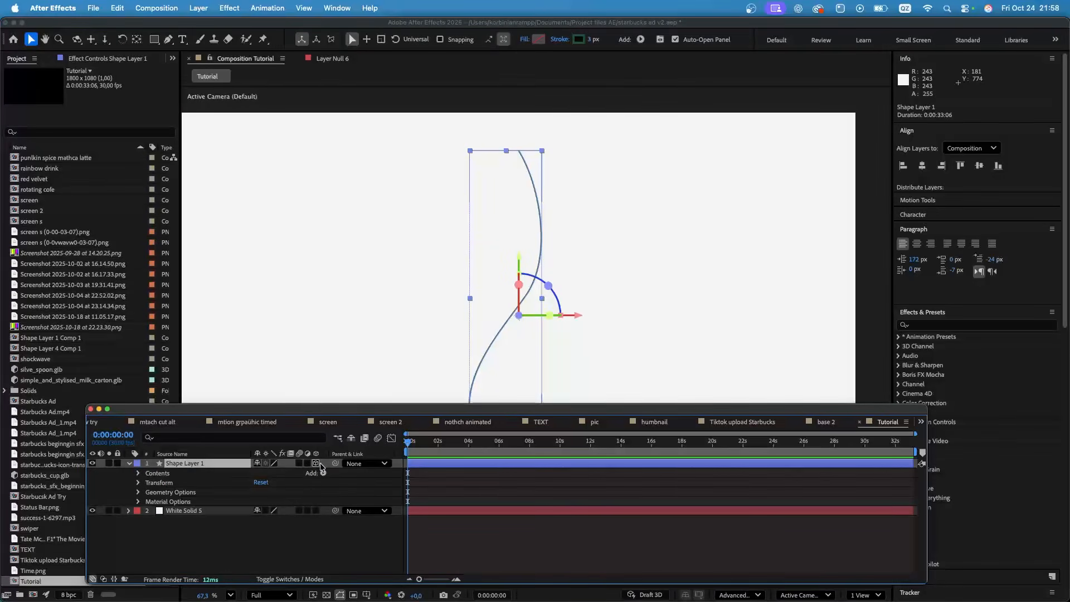
click(139, 493)
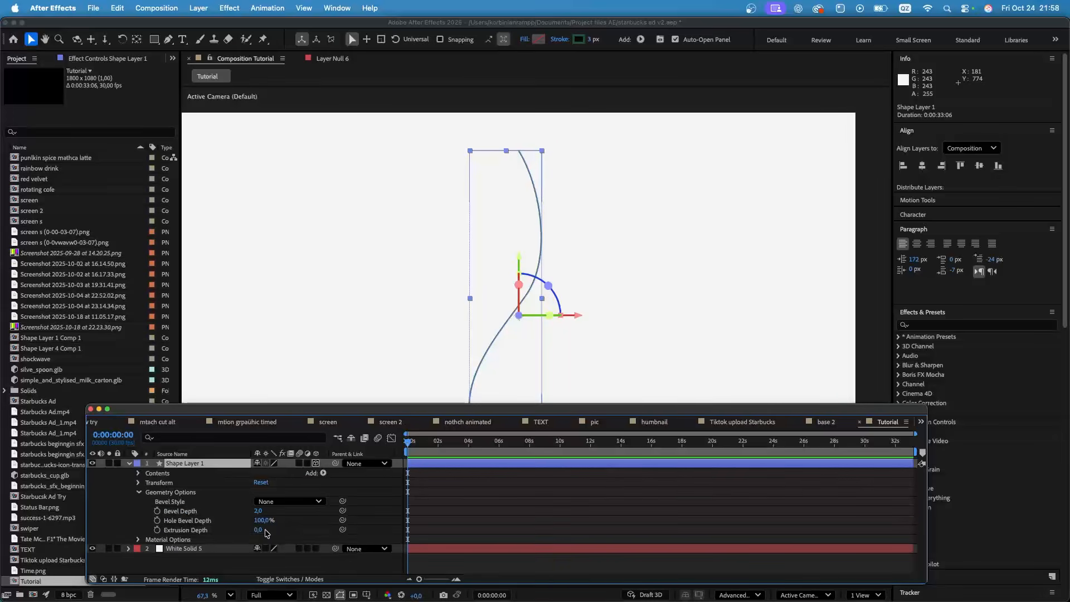
drag(259, 532, 489, 530)
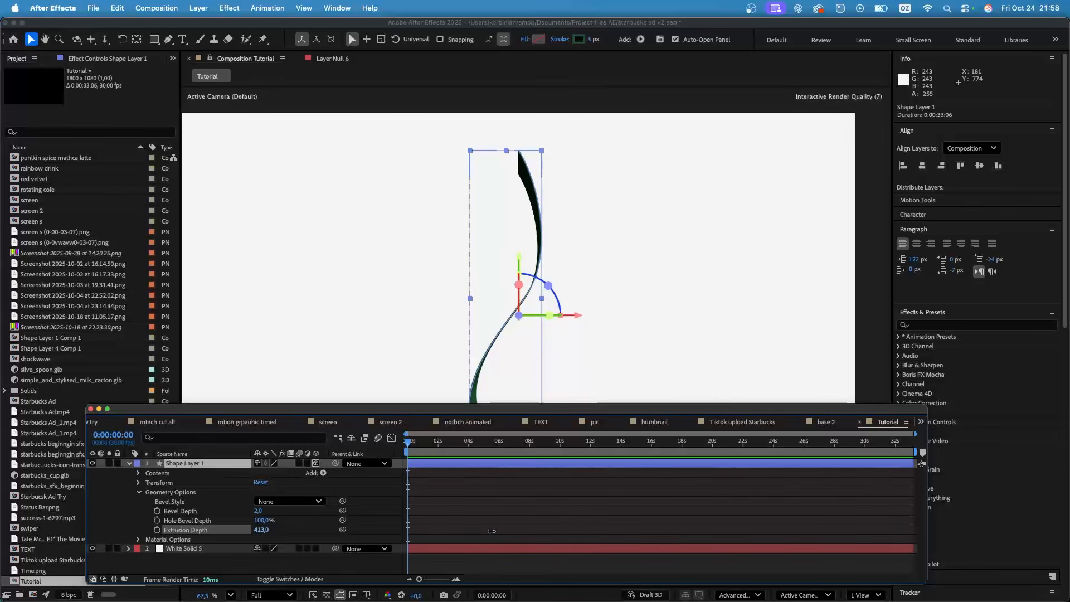
- Rotate the extruded ribbon 60° about its Y axis and reduce its extrusion depth to 188
drag(549, 315, 520, 314)
scroll(603, 286, down, 1)
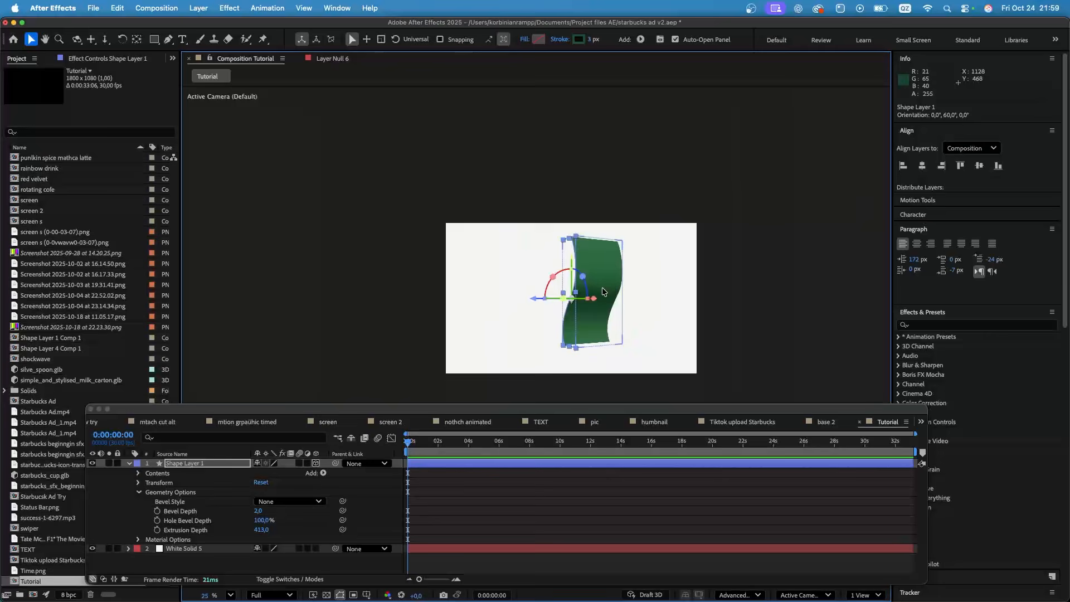
scroll(608, 311, up, 1)
drag(262, 530, 142, 531)
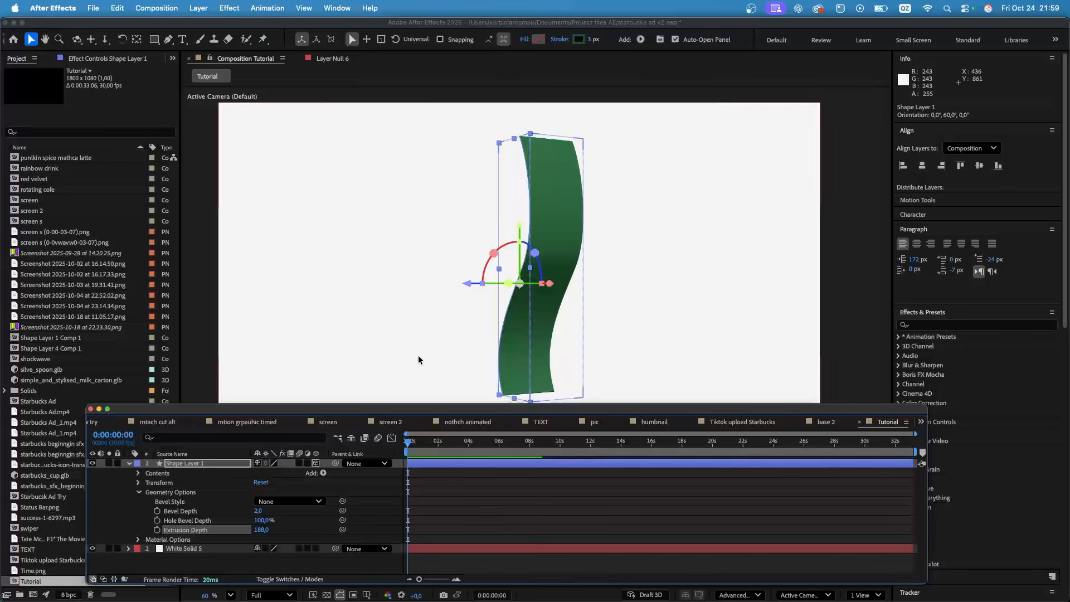
- Rotate the ribbon in 3D so it lies across the composition as a horizontal wave
drag(488, 254, 536, 306)
scroll(522, 272, up, 3)
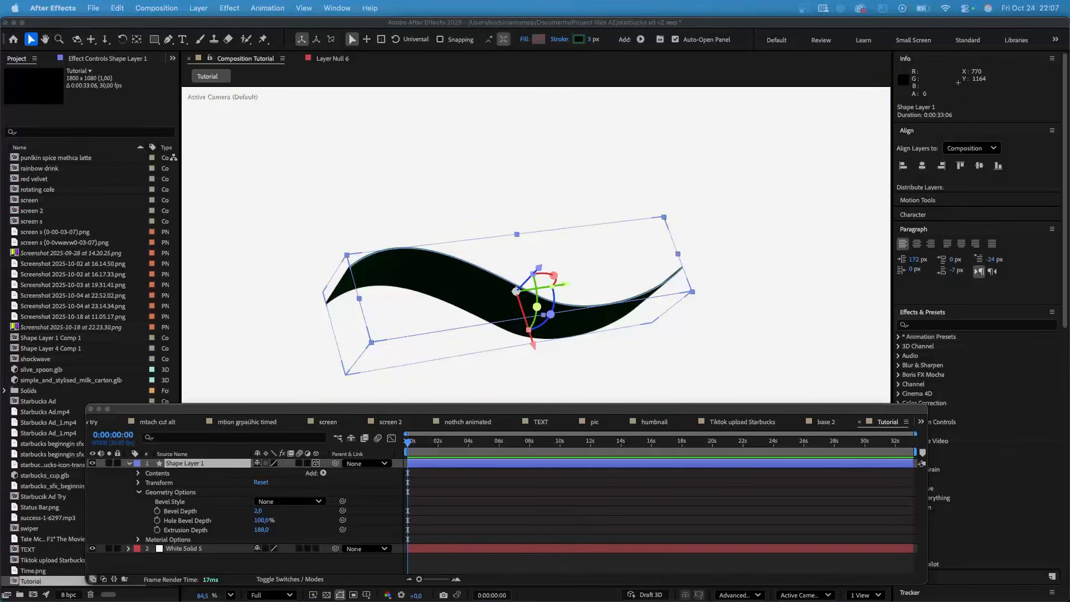
scroll(580, 265, down, 6)
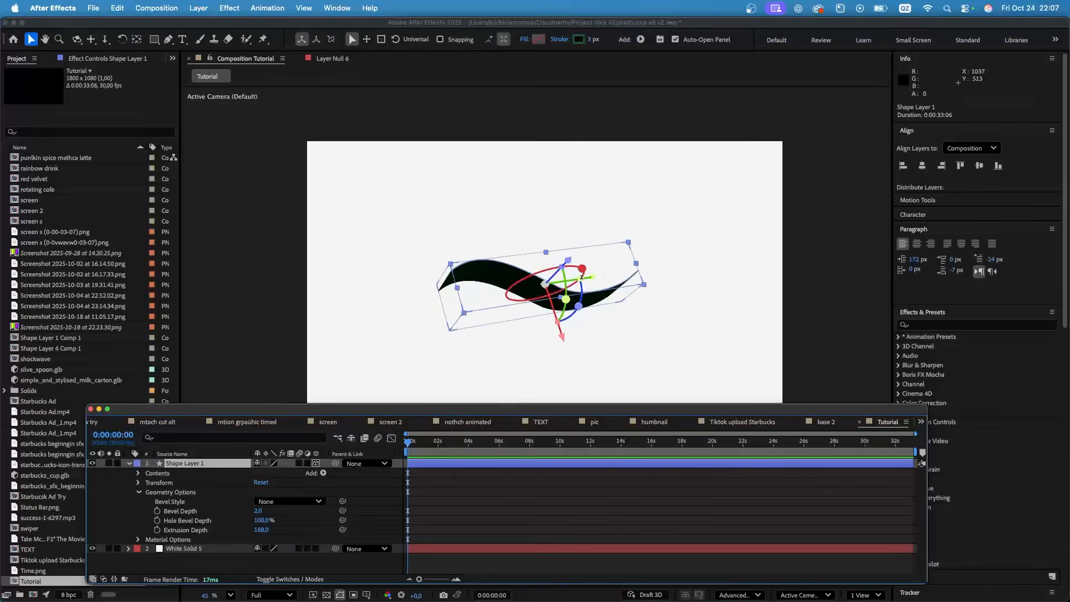
scroll(551, 283, up, 4)
scroll(550, 282, down, 1)
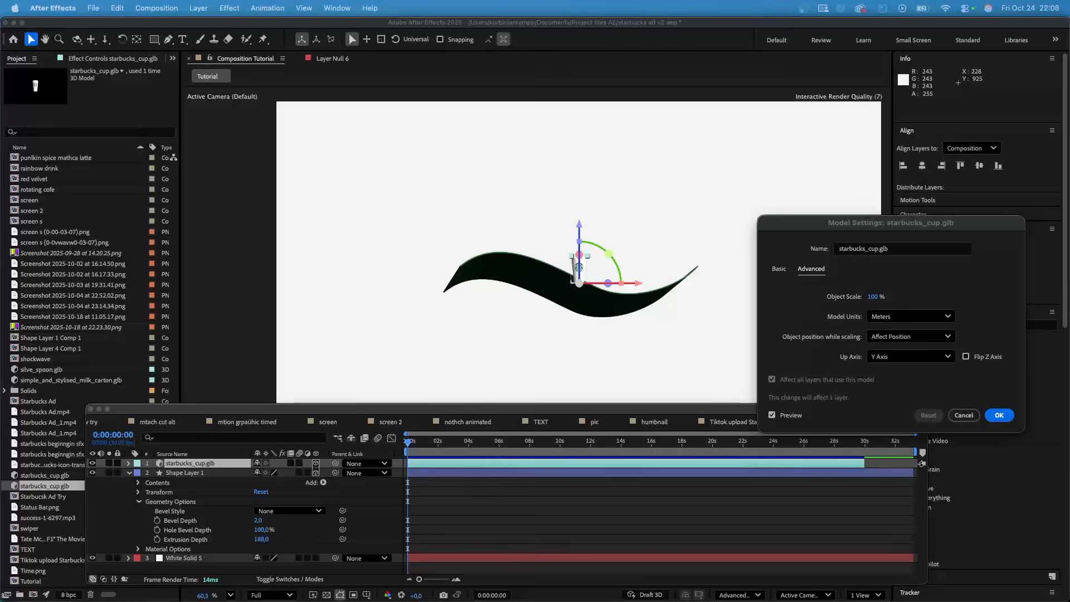
- Enlarge the starbucks_cup.glb model by raising its object scale to about 673 % in the model settings
drag(871, 296, 947, 297)
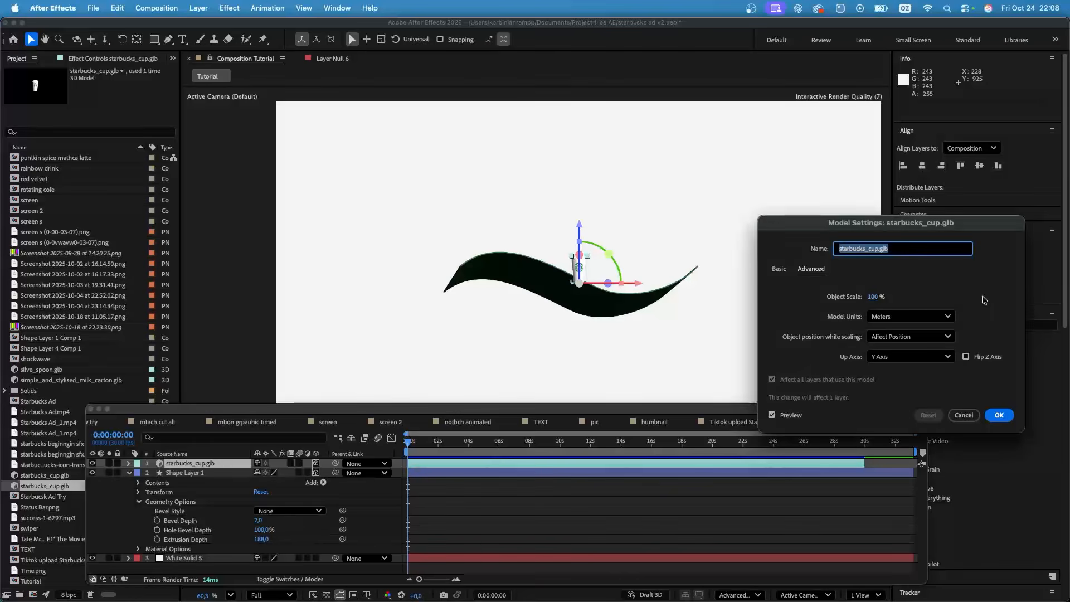
drag(873, 297, 1010, 306)
drag(873, 299, 1035, 301)
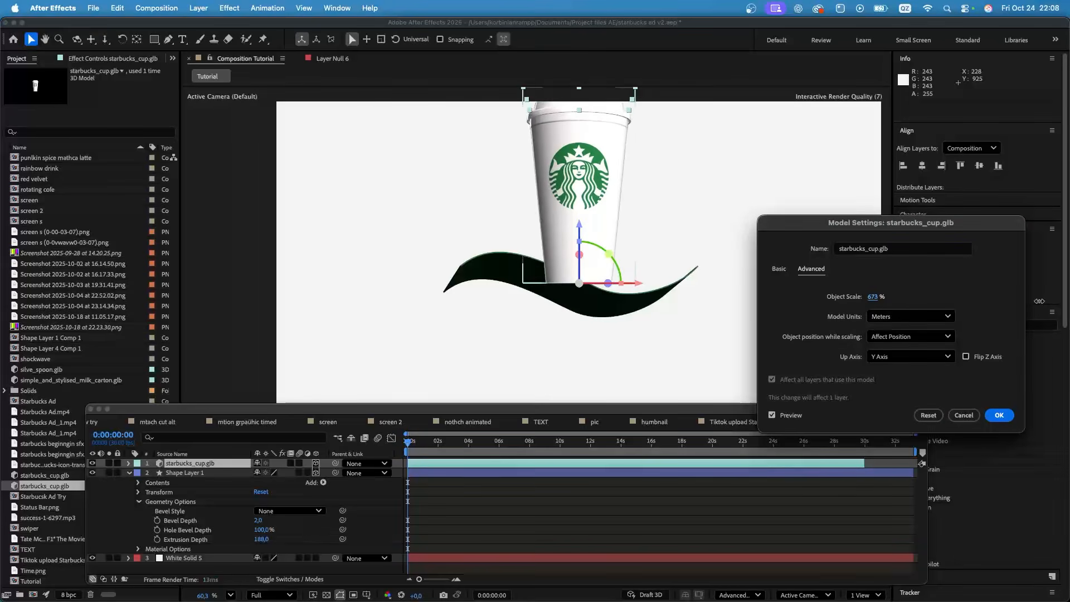
click(998, 416)
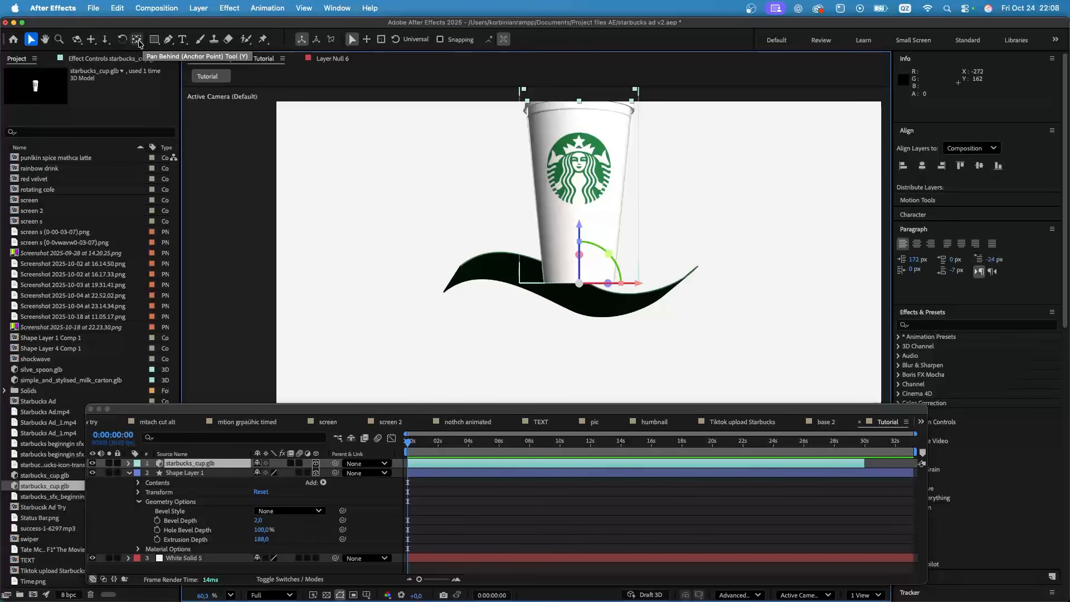
- Center the cup's anchor point on the model and lower the cup to position 900, 514.9, 0
key(super+alt+Home)
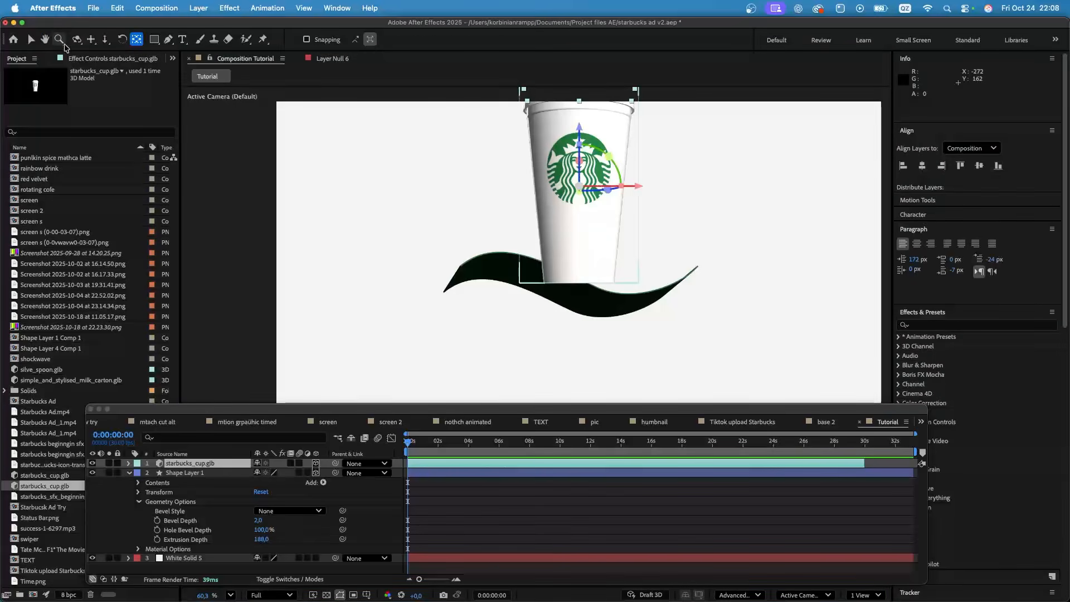
drag(582, 133, 597, 221)
scroll(593, 253, down, 2)
scroll(593, 252, up, 1)
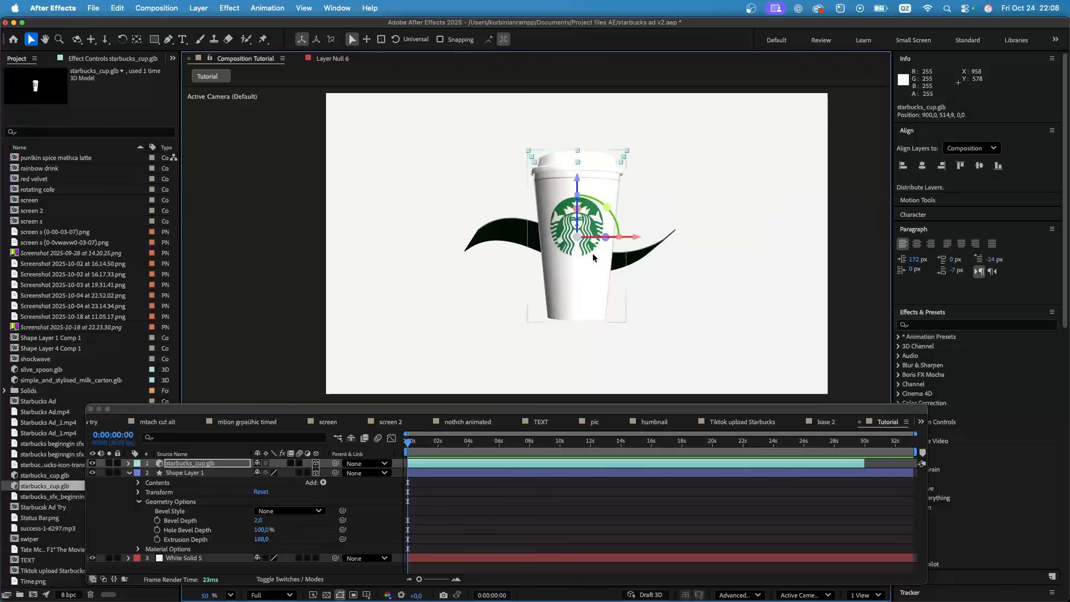
- Make room around the composition viewer and switch it to the 2 Views layout
drag(927, 417, 887, 415)
drag(821, 408, 739, 421)
drag(895, 510, 950, 510)
click(920, 594)
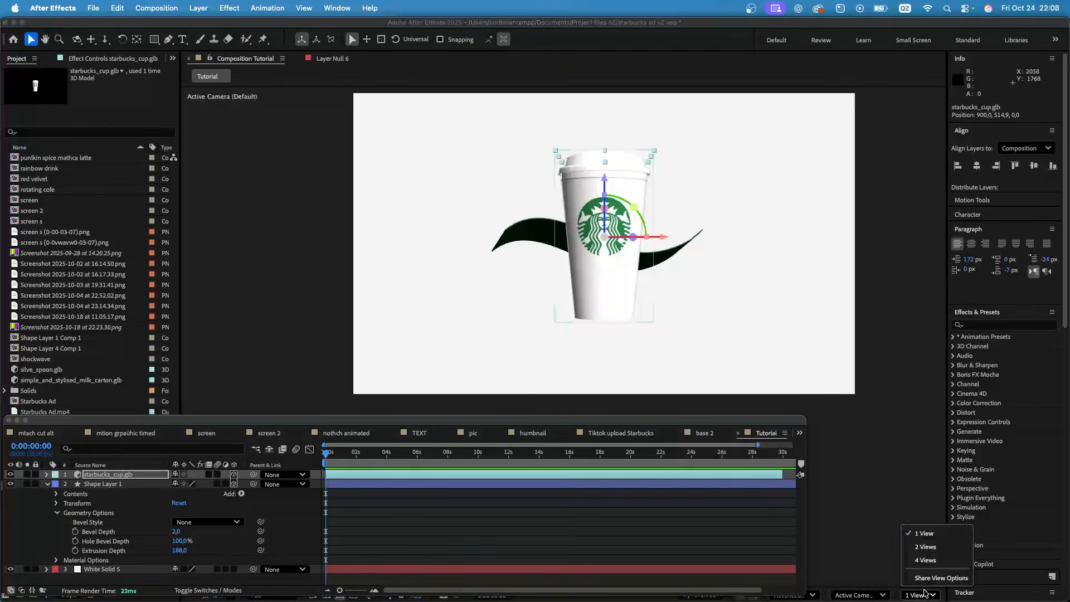
click(927, 547)
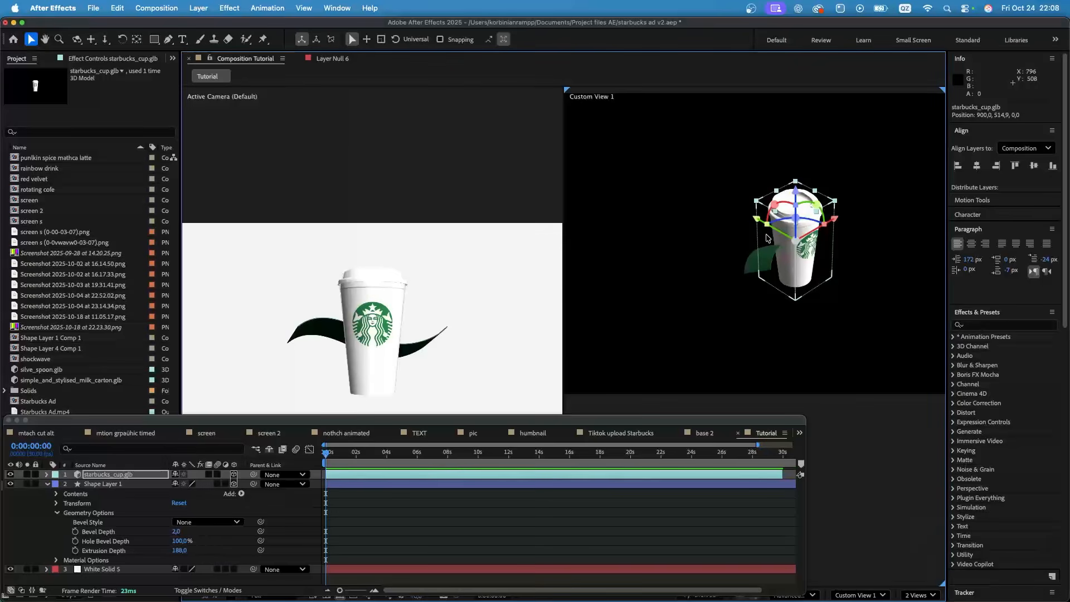
- Tilt the cup in Custom View 1 to an orientation of about 243.9°, 15.7°, 344.7°
scroll(802, 245, up, 3)
scroll(835, 267, down, 4)
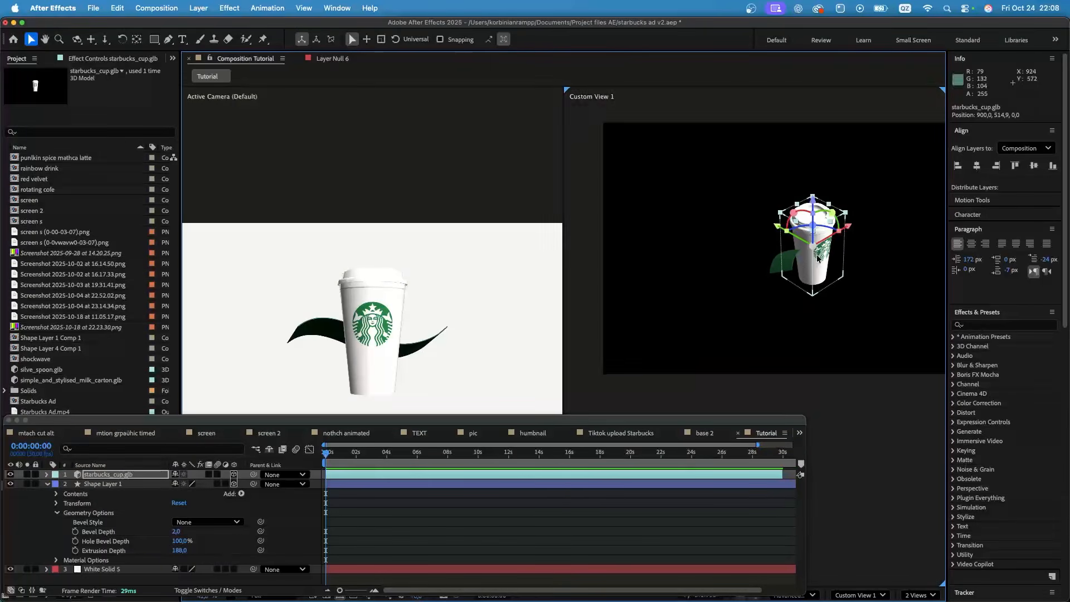
scroll(872, 233, up, 3)
drag(765, 217, 786, 213)
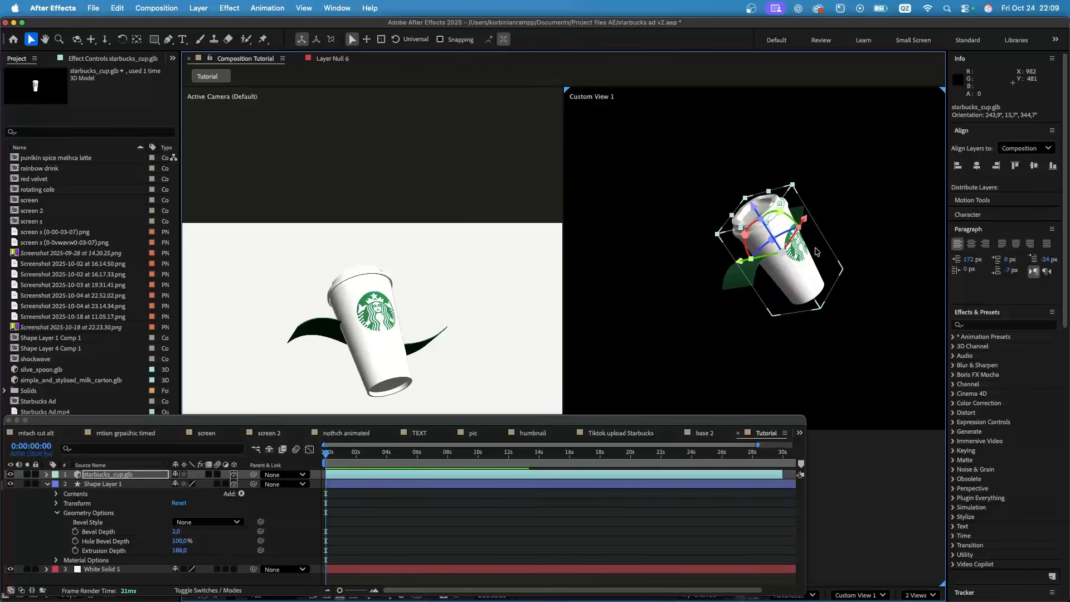
- Return the composition viewer to the 1 View layout showing the active camera
click(919, 594)
click(930, 538)
scroll(653, 306, down, 3)
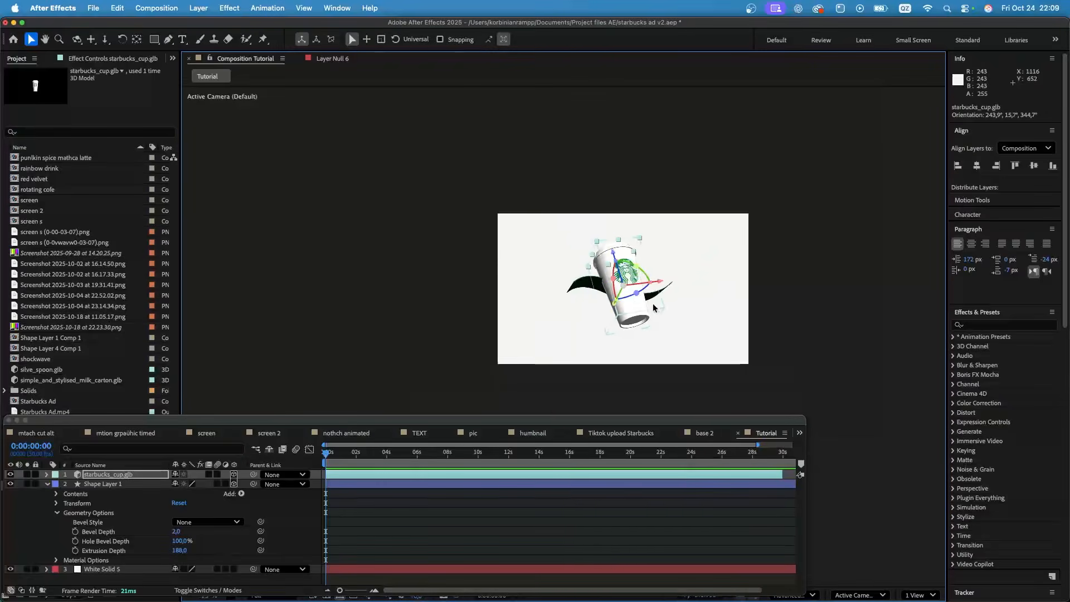
scroll(614, 287, up, 4)
scroll(615, 288, down, 2)
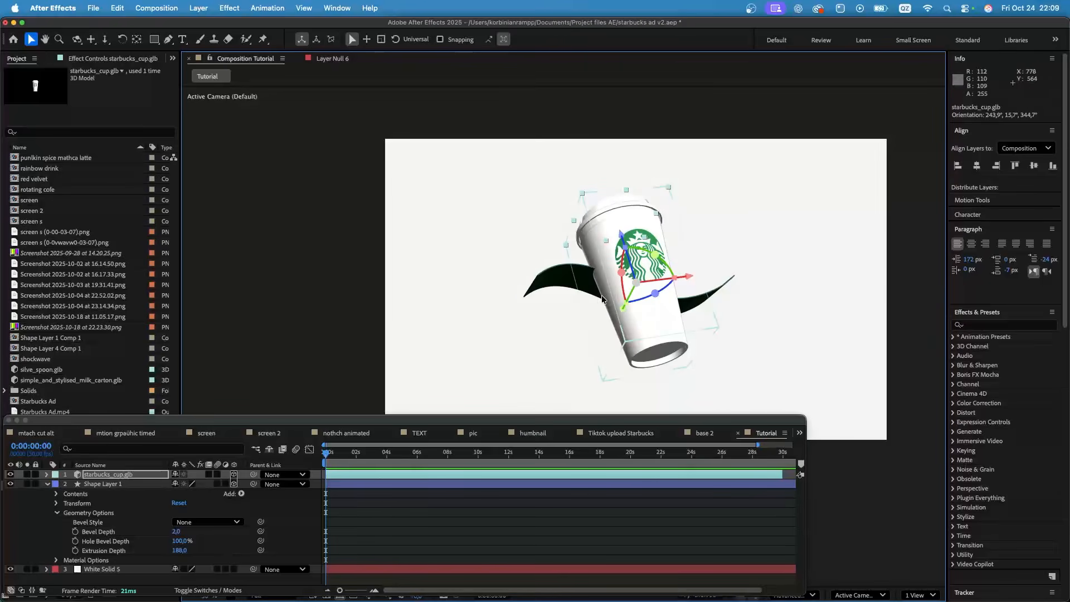
- Delete the green ribbon's shape layer and shift the floating timeline off the project list
click(109, 483)
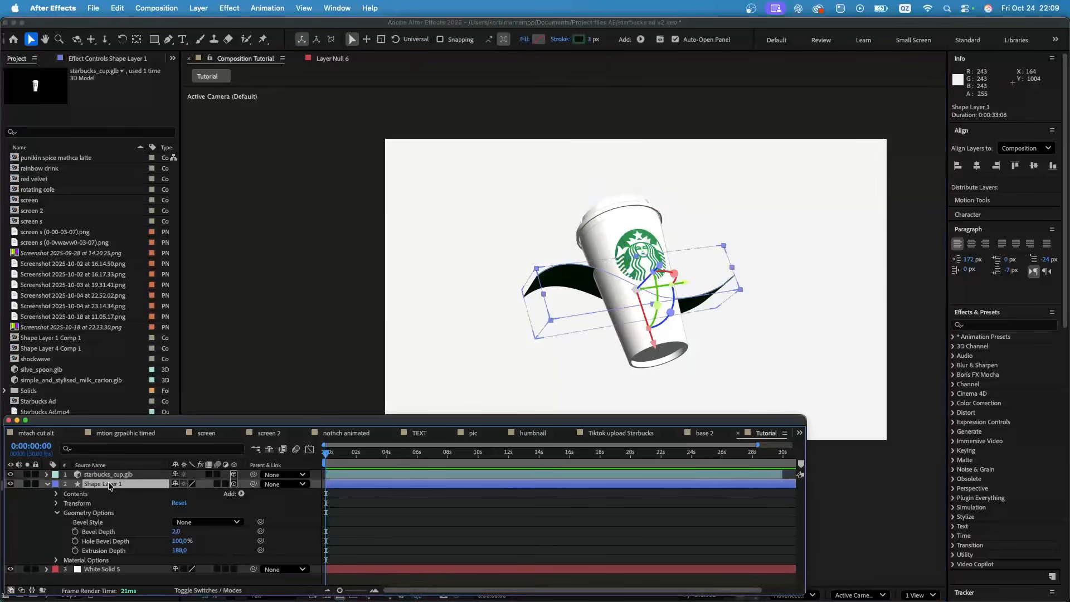
key(Delete)
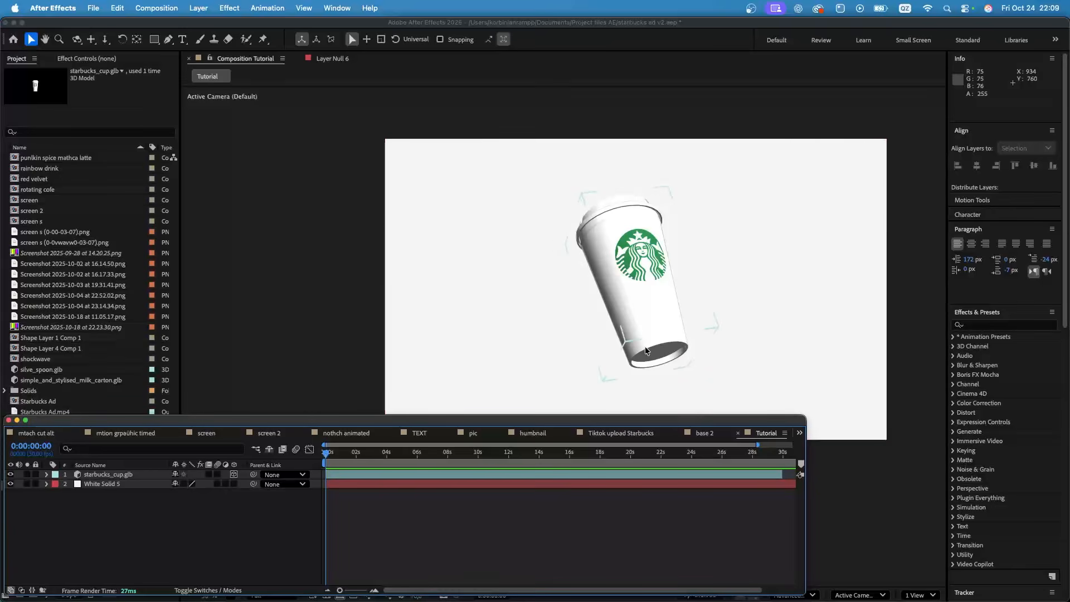
drag(348, 424, 405, 420)
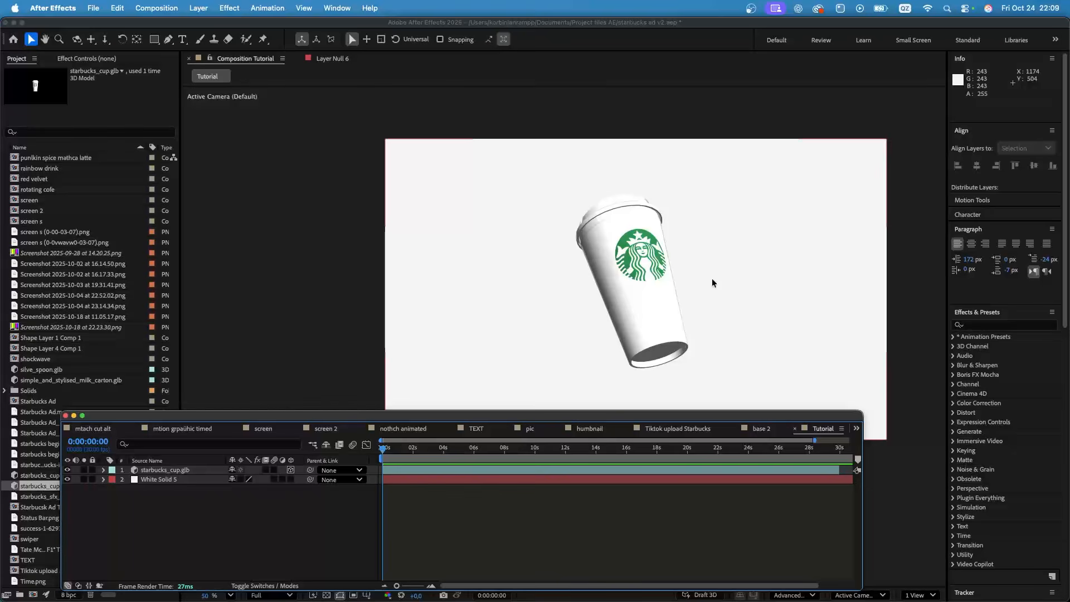
- Draw a wavy five-point path left of the cup with the Pen tool and widen its lower bend
click(167, 39)
drag(448, 159, 465, 161)
drag(480, 181, 470, 192)
drag(455, 228, 466, 248)
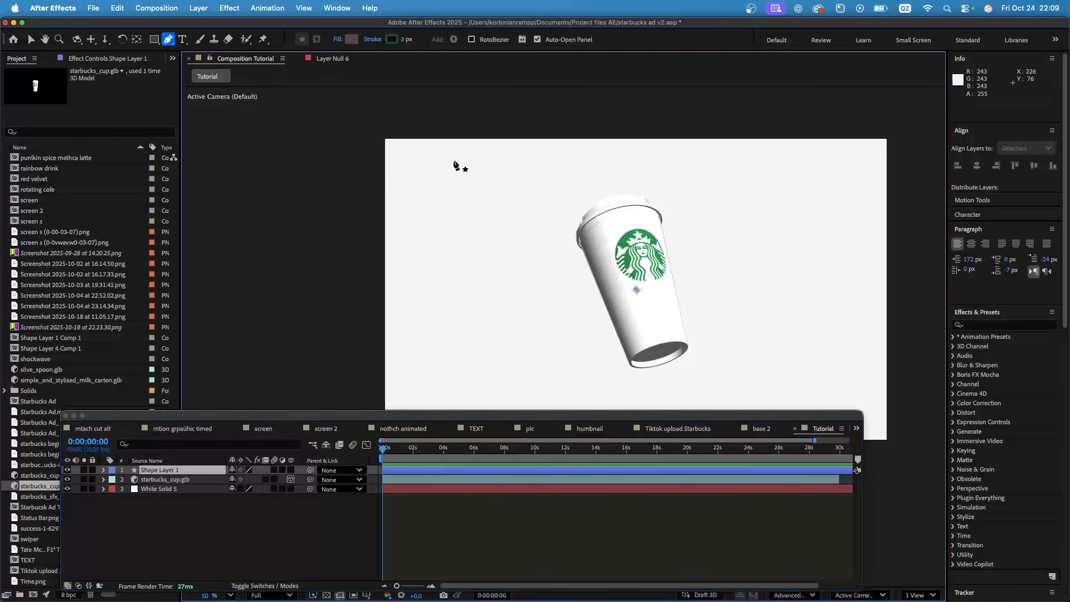
drag(508, 285, 524, 296)
drag(507, 358, 496, 359)
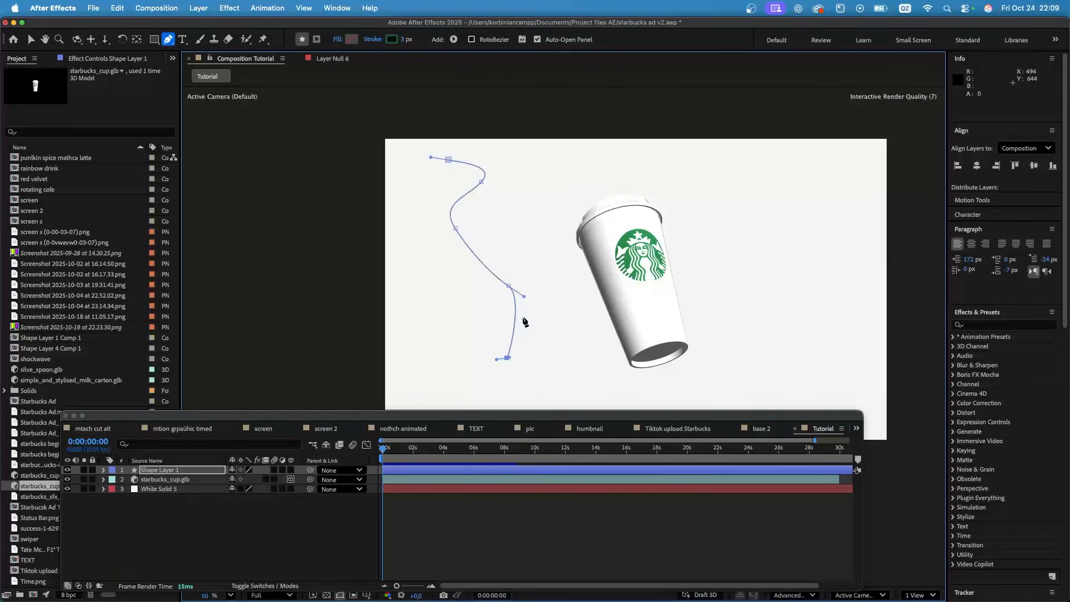
drag(524, 297, 549, 301)
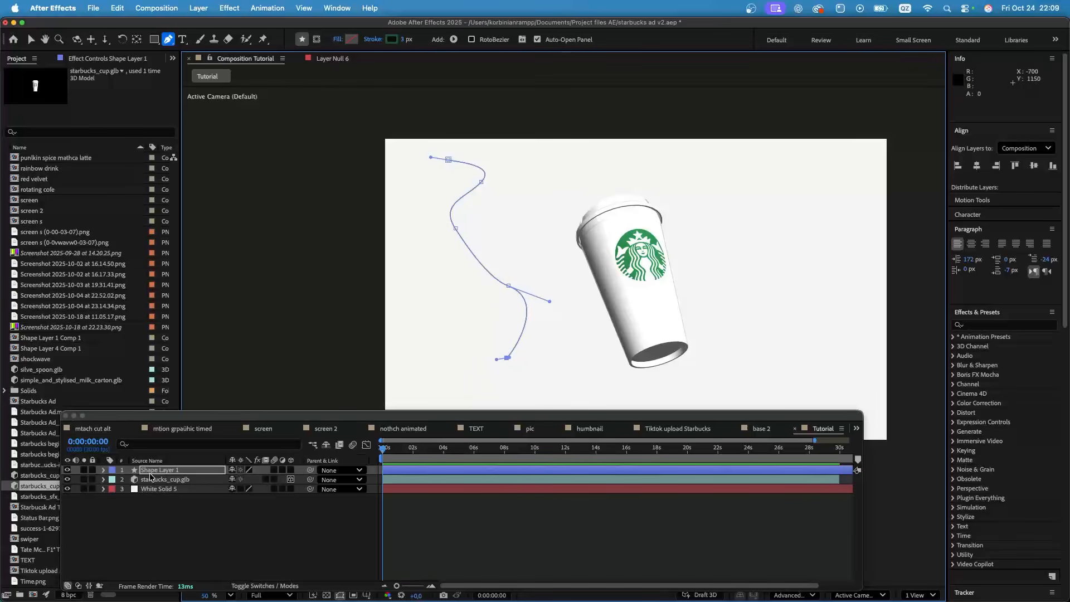
- Delete the path's shape layer left of the cup and draw a longer wavy Pen path across the cup, continuing below the frame
click(163, 472)
key(Delete)
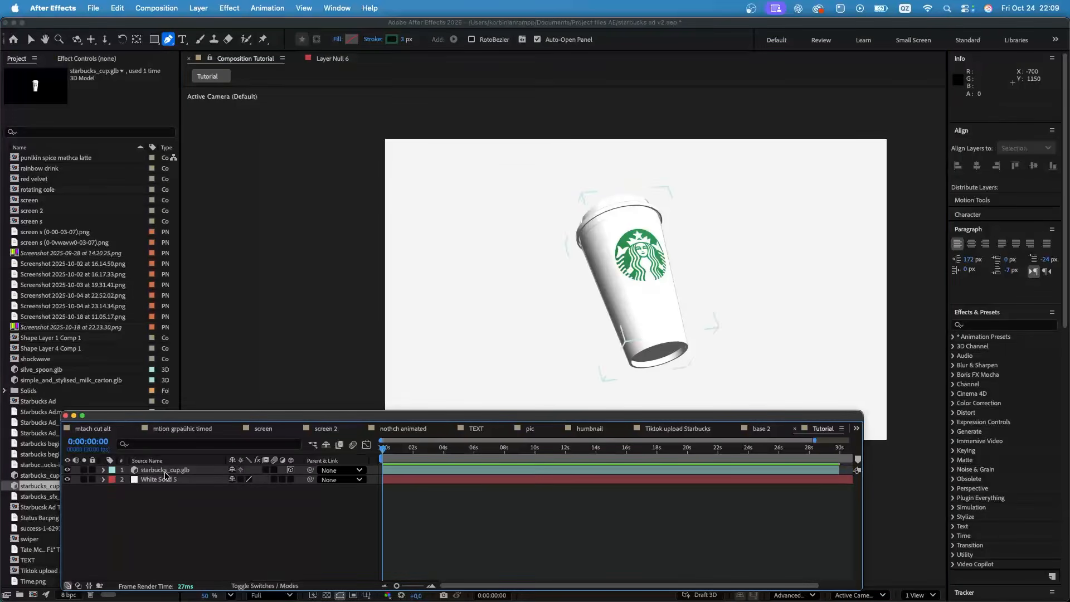
scroll(616, 257, down, 2)
scroll(667, 273, up, 3)
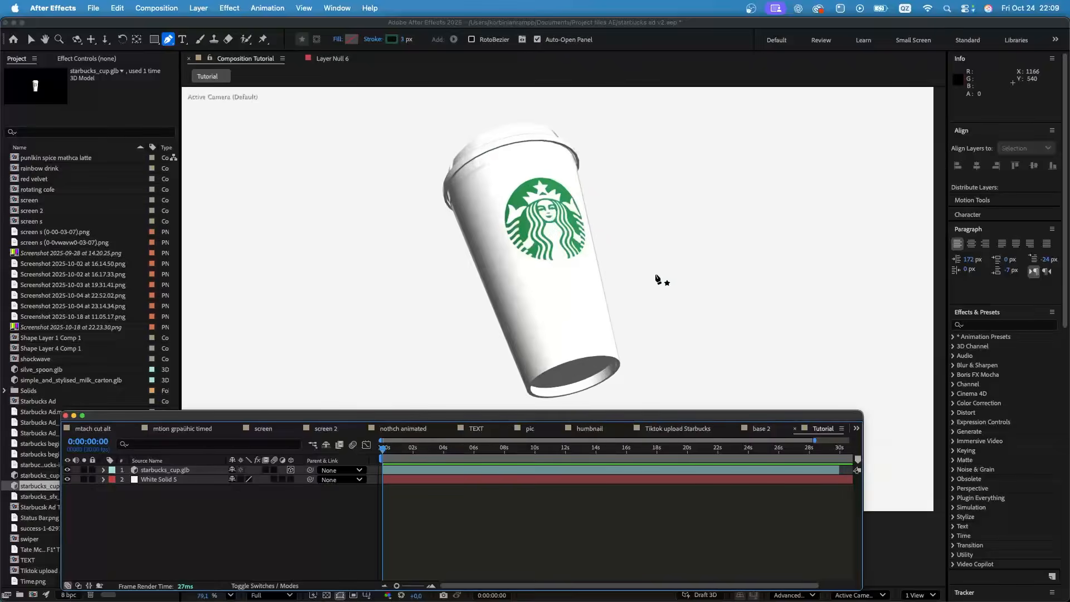
scroll(607, 269, down, 2)
scroll(474, 210, up, 1)
mouse_move(563, 167)
mouse_down()
mouse_move(519, 261)
mouse_move(530, 296)
mouse_move(585, 299)
mouse_move(589, 285)
mouse_up()
scroll(543, 199, down, 1)
drag(564, 327, 531, 345)
scroll(544, 348, down, 3)
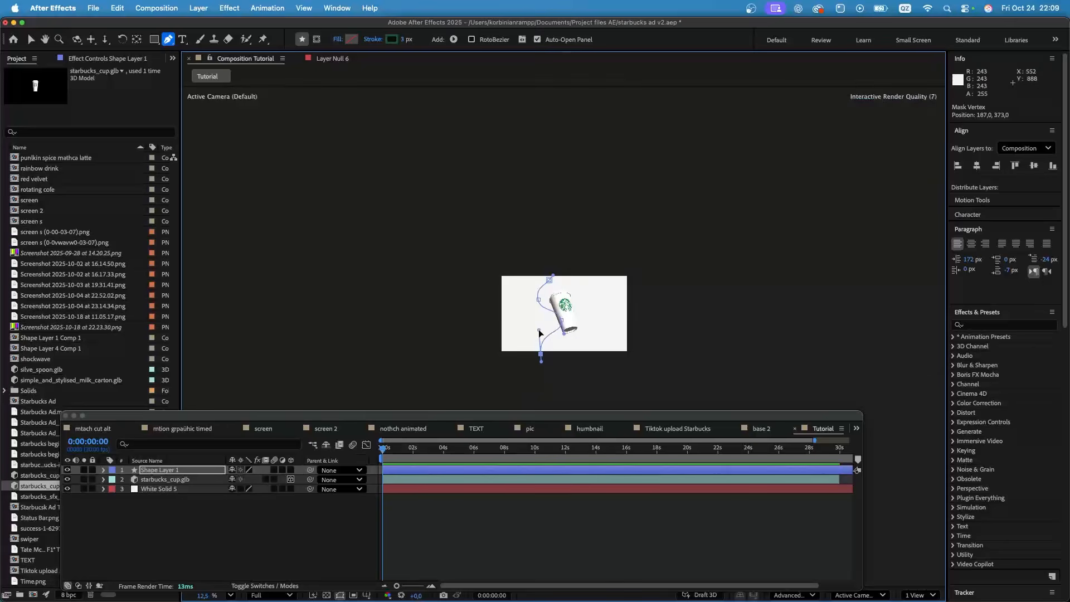
drag(559, 381, 563, 388)
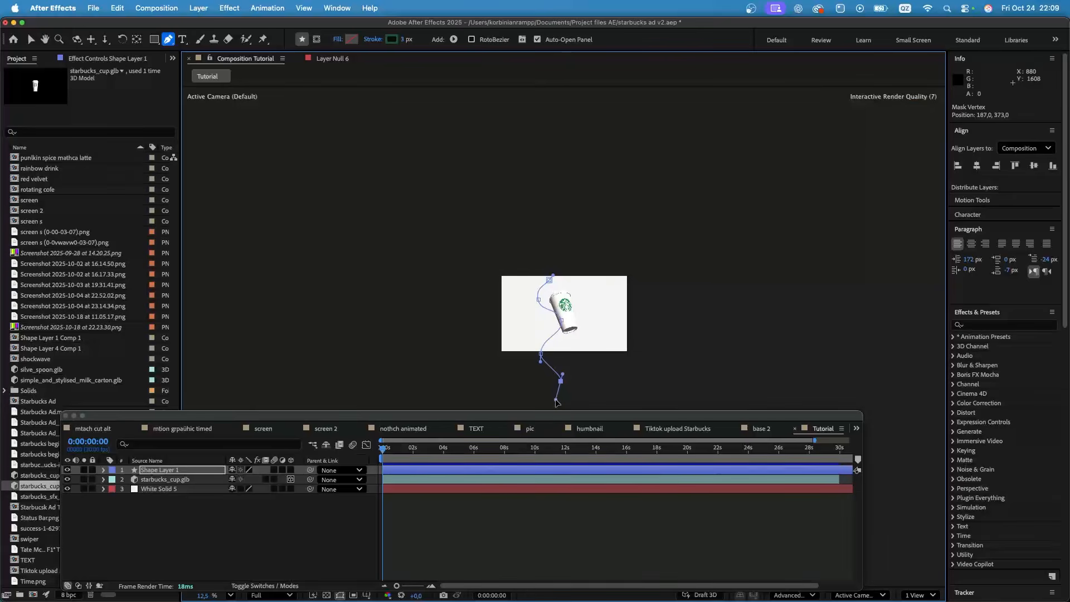
scroll(558, 305, up, 2)
- Make the new shape layer 3D and set its extrusion depth to 272
click(290, 469)
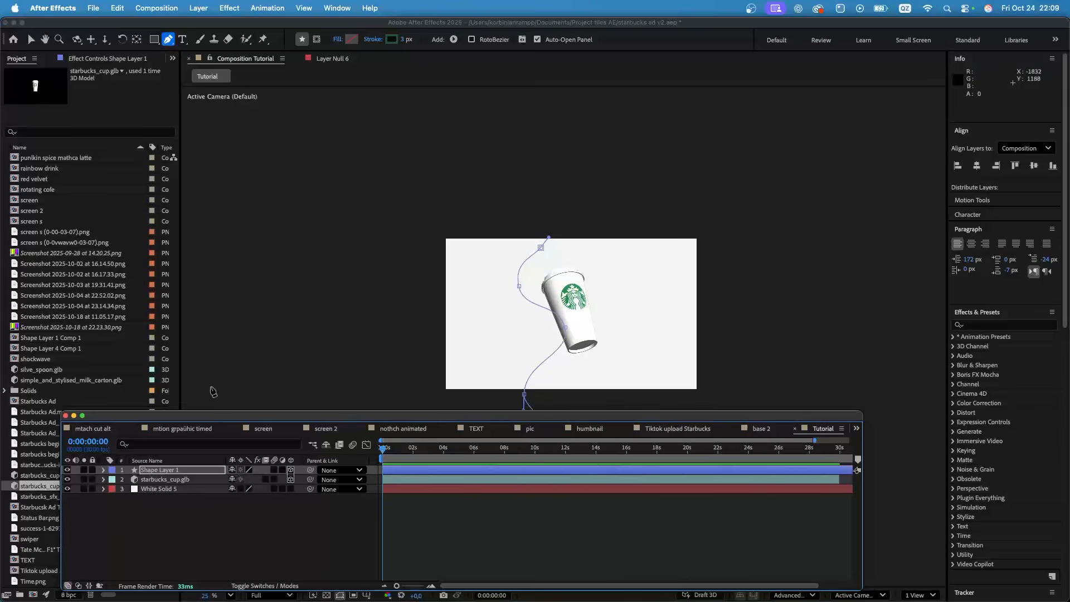
click(102, 472)
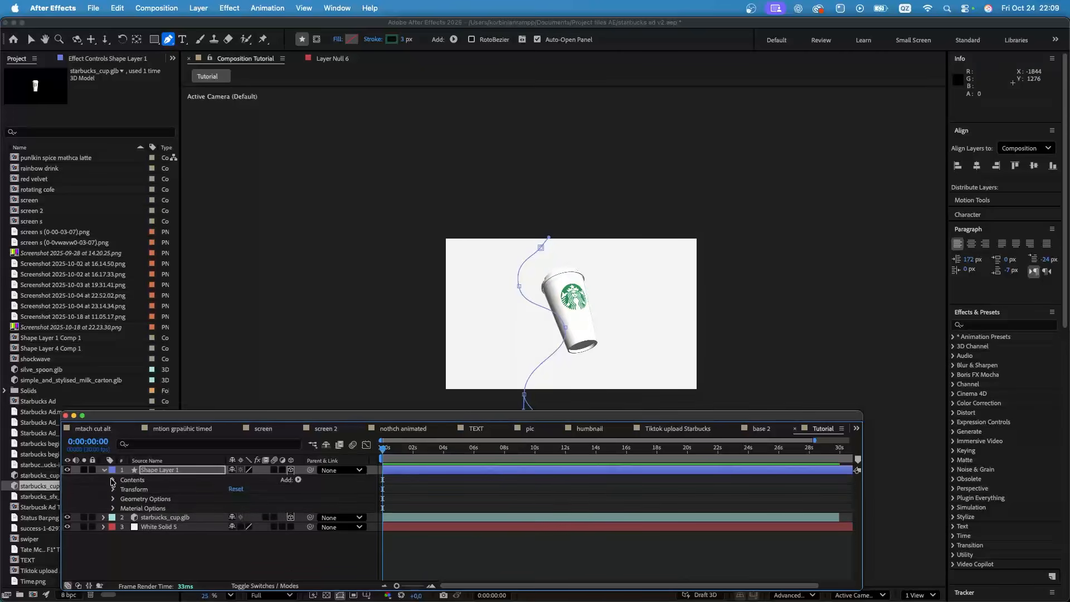
click(112, 481)
click(122, 489)
click(112, 480)
click(113, 499)
drag(230, 536, 284, 537)
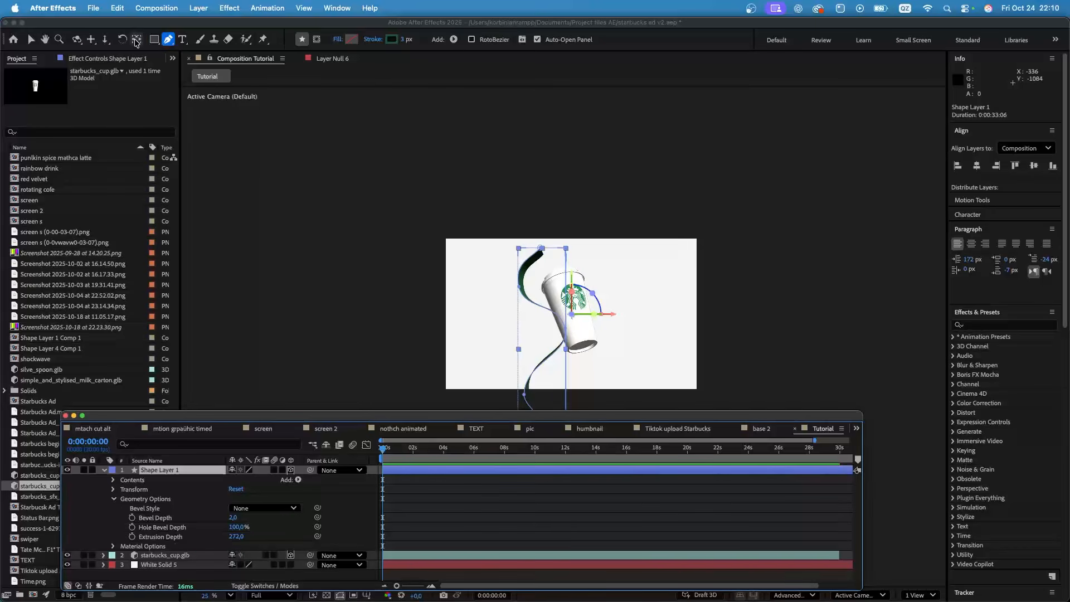
- Center the ribbon's anchor point and rotate the ribbon sideways across the cup to an orientation of about 258°, 359.8°, 251.5°
click(32, 40)
scroll(535, 312, up, 3)
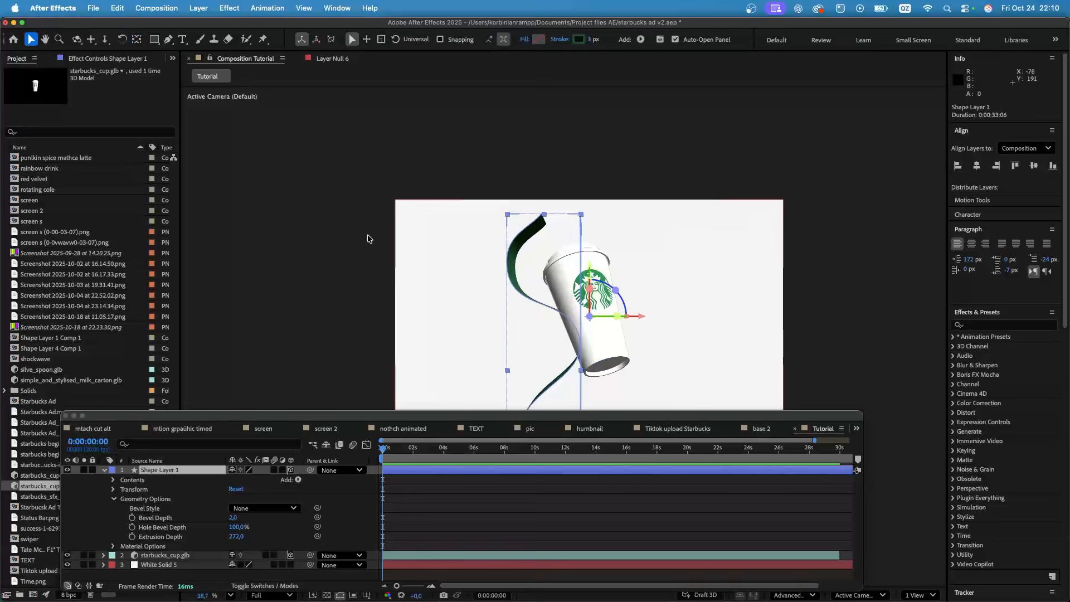
click(137, 40)
super+double_click(140, 43)
click(32, 40)
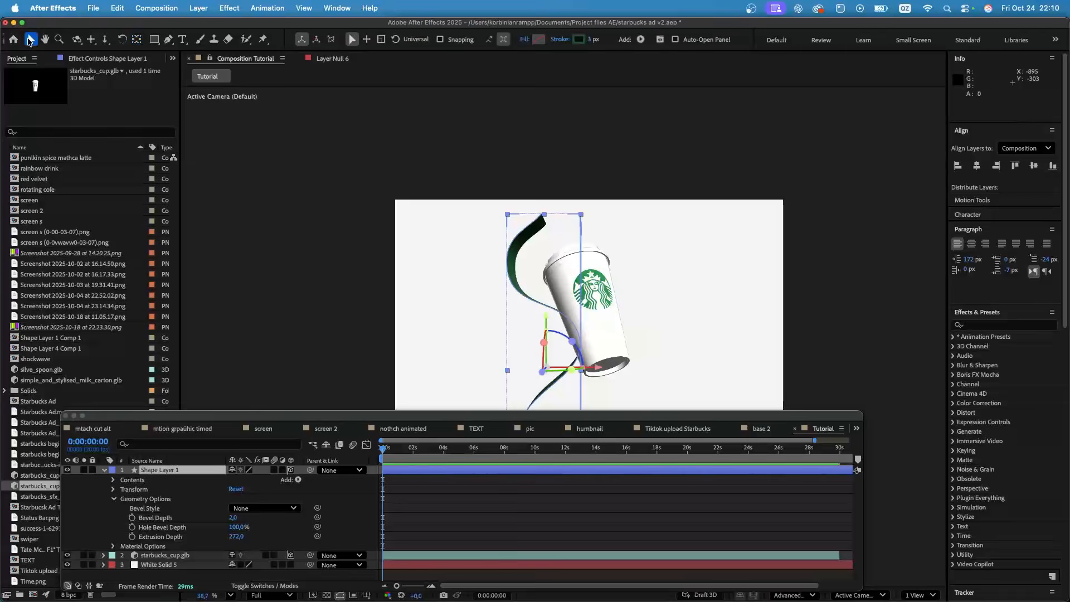
scroll(413, 223, up, 1)
drag(546, 342, 573, 327)
- Switch to the 2 Views layout and move the ribbon in Custom View 1 to about 950.7, 548.6, 182.1
click(919, 595)
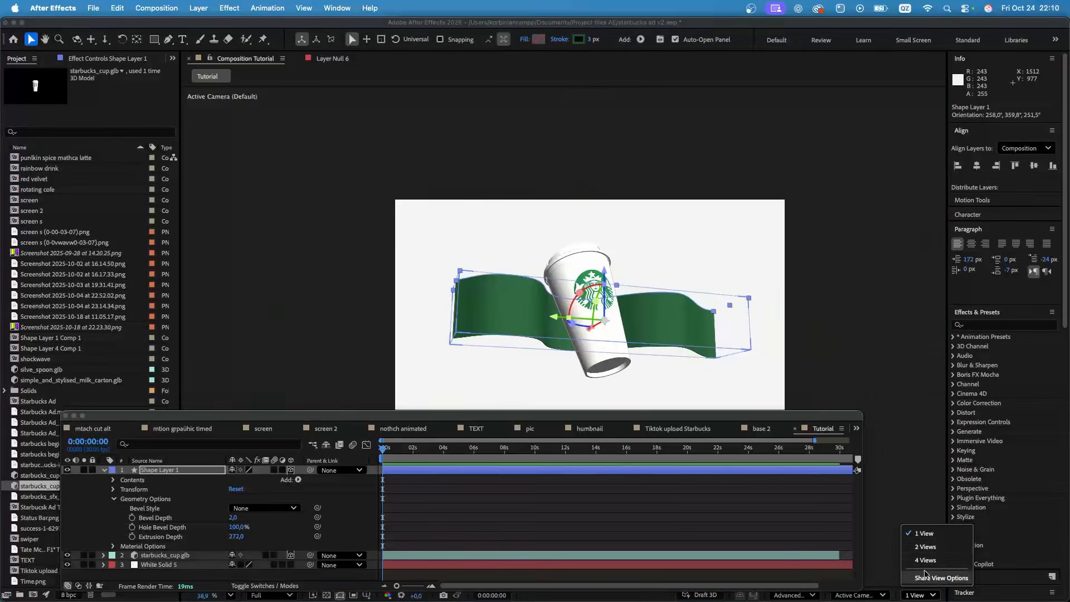
click(936, 559)
mouse_move(700, 268)
mouse_down()
mouse_move(666, 265)
mouse_move(645, 283)
mouse_move(716, 357)
mouse_move(802, 381)
mouse_move(701, 251)
mouse_move(691, 255)
mouse_move(700, 259)
mouse_up()
scroll(667, 265, down, 3)
click(77, 39)
key(v)
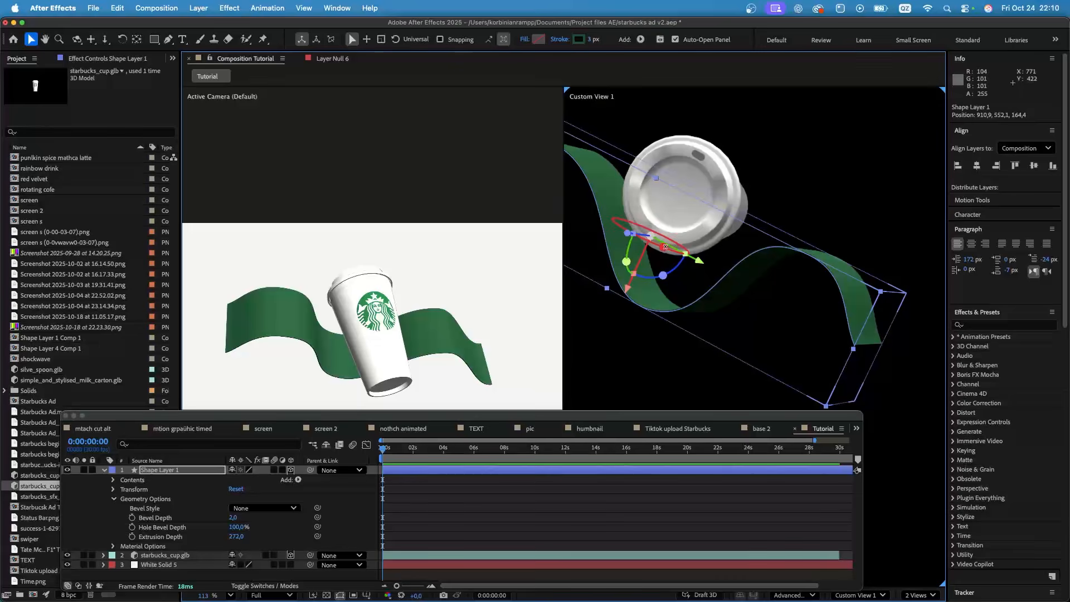
drag(661, 247, 697, 266)
- Set the ribbon's extrusion depth to 162
scroll(672, 256, down, 4)
drag(238, 538, 177, 537)
scroll(492, 319, down, 5)
scroll(484, 320, up, 8)
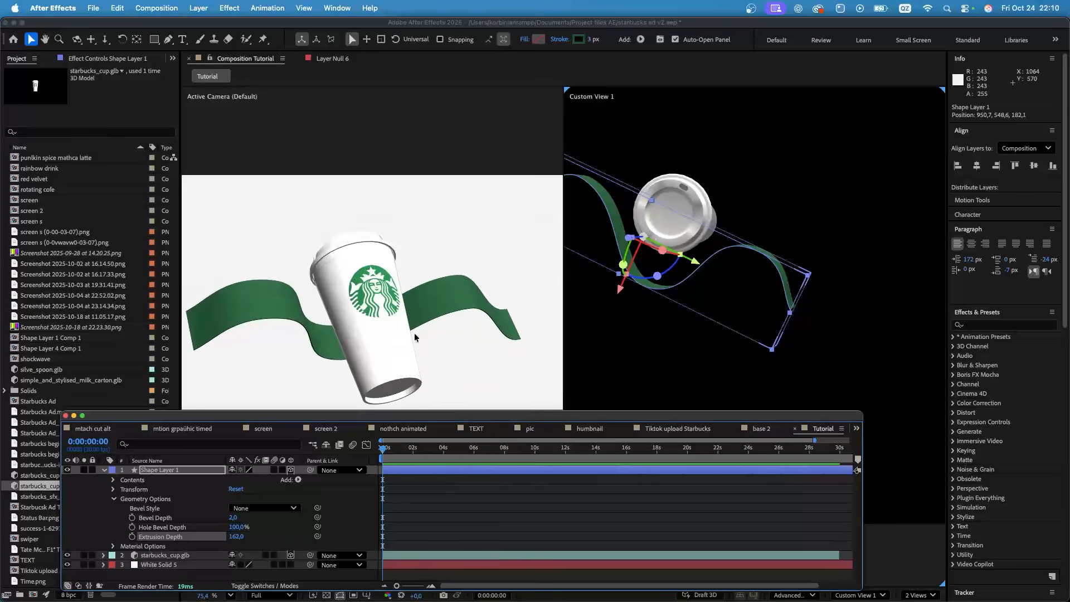
- Return the viewer to the 1 View layout and collapse the ribbon layer's properties
click(924, 596)
click(930, 535)
scroll(613, 322, down, 6)
scroll(611, 321, up, 3)
scroll(608, 317, up, 1)
click(102, 472)
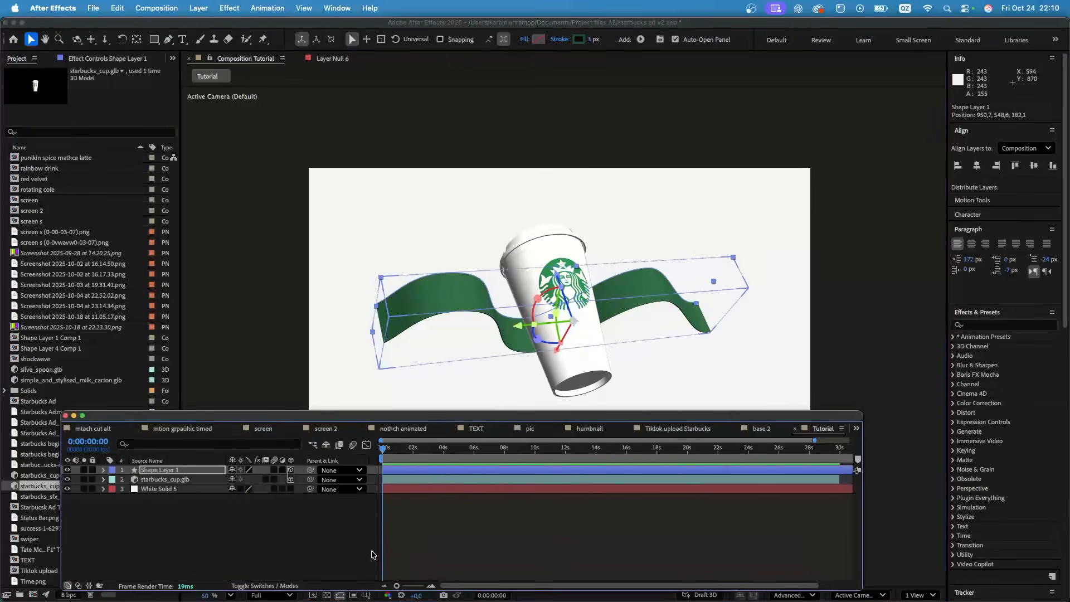
- Widen the curve at the ribbon's right crest and bend its right end downward by adjusting the path handles with the Pen tool
click(667, 312)
scroll(669, 301, down, 3)
scroll(672, 279, up, 2)
scroll(672, 279, up, 3)
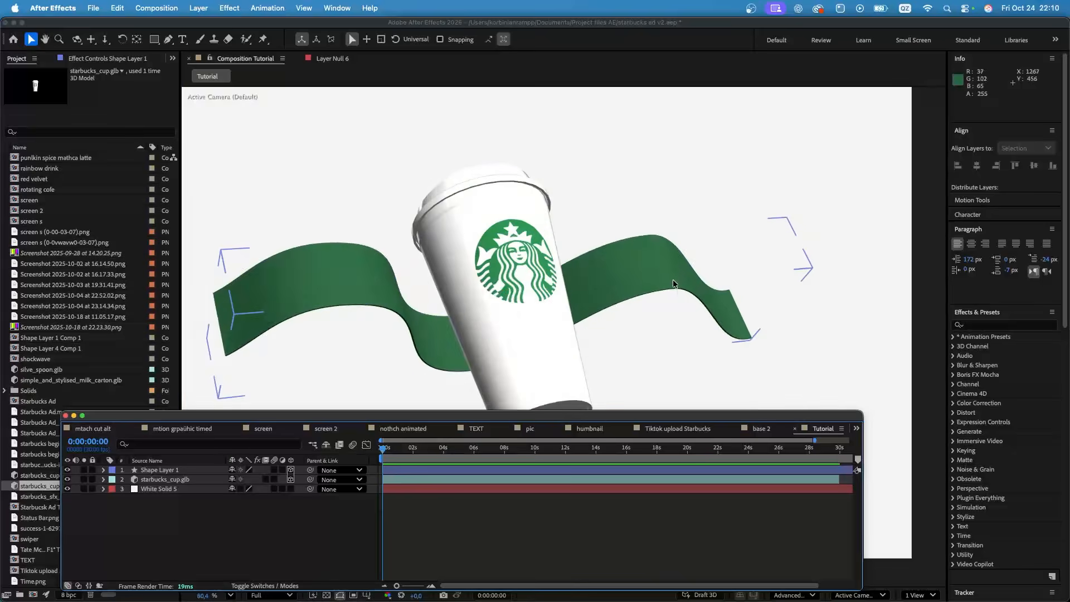
click(675, 281)
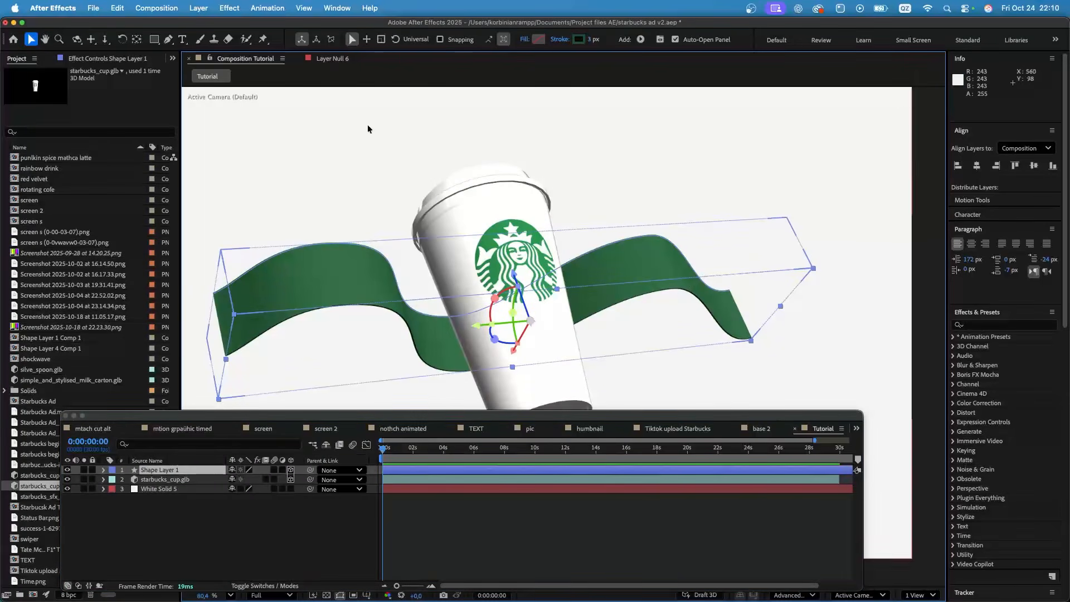
click(168, 39)
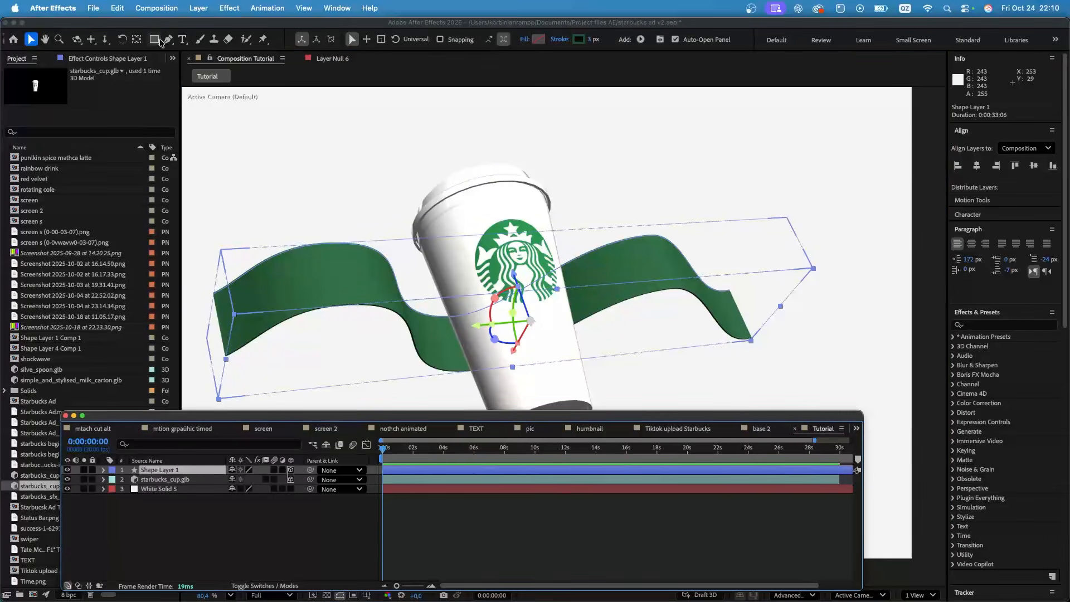
click(649, 236)
drag(687, 233, 703, 229)
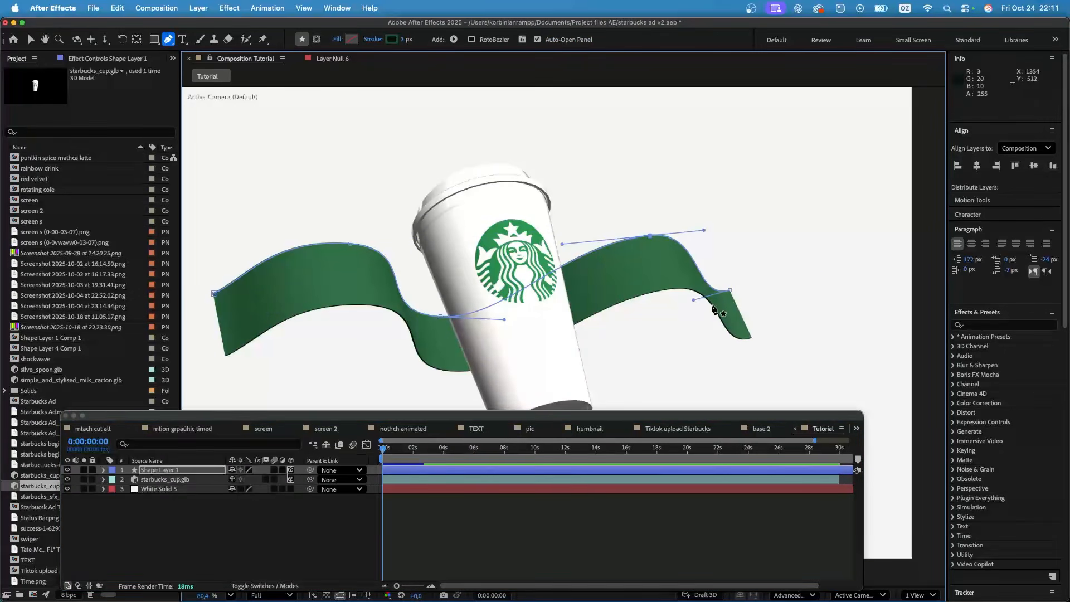
drag(695, 302, 731, 275)
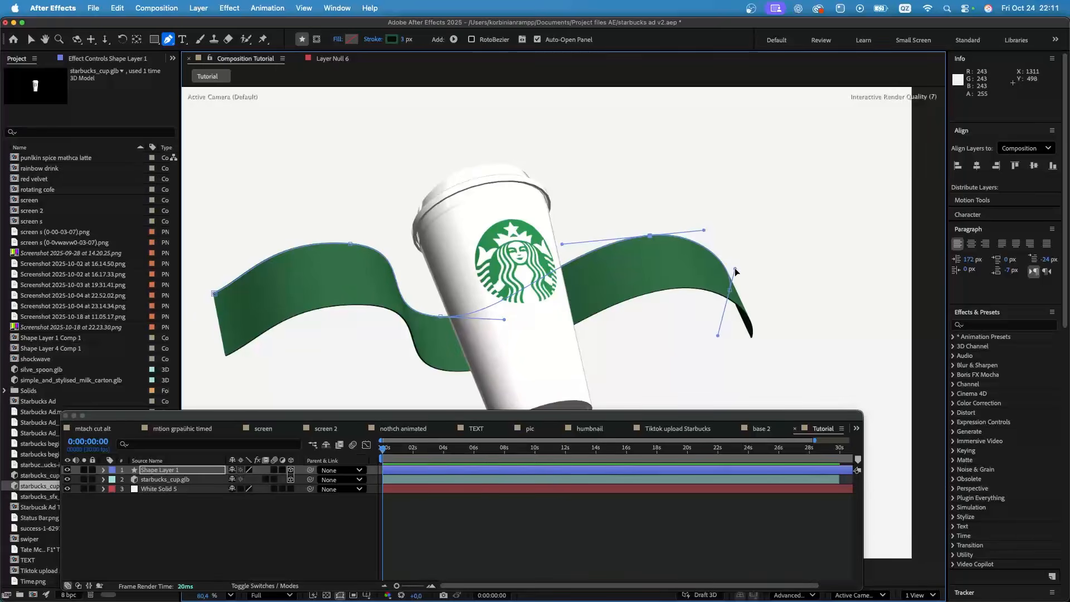
- Move the ribbon path's middle dip, left end and left crest vertices to about (374, 254), (86, 241) and (240, 175), then deselect the layer
scroll(699, 302, down, 2)
scroll(694, 300, down, 3)
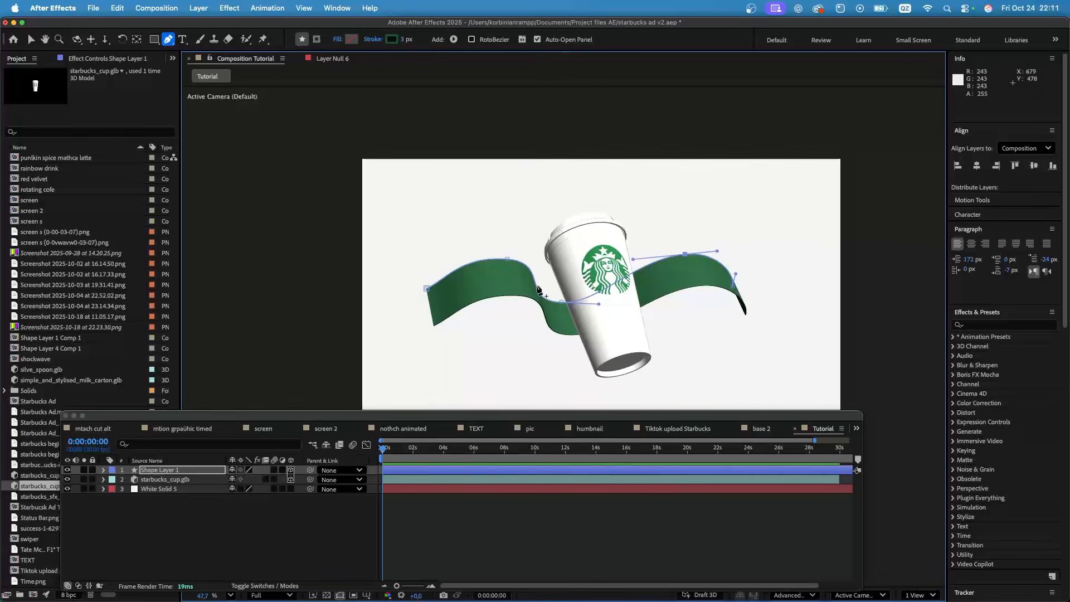
drag(562, 303, 570, 301)
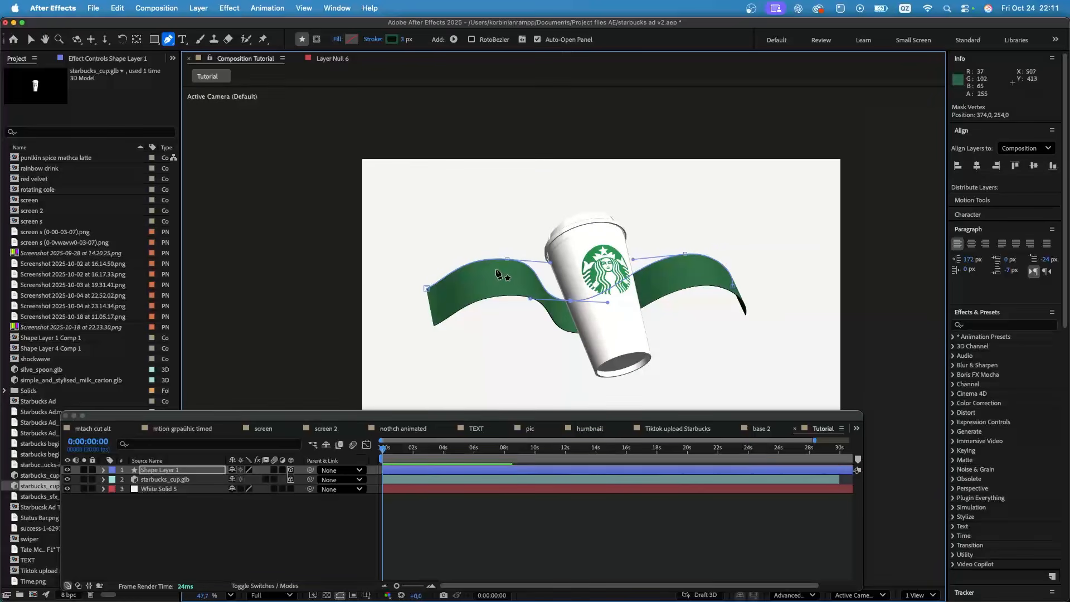
drag(427, 288, 411, 293)
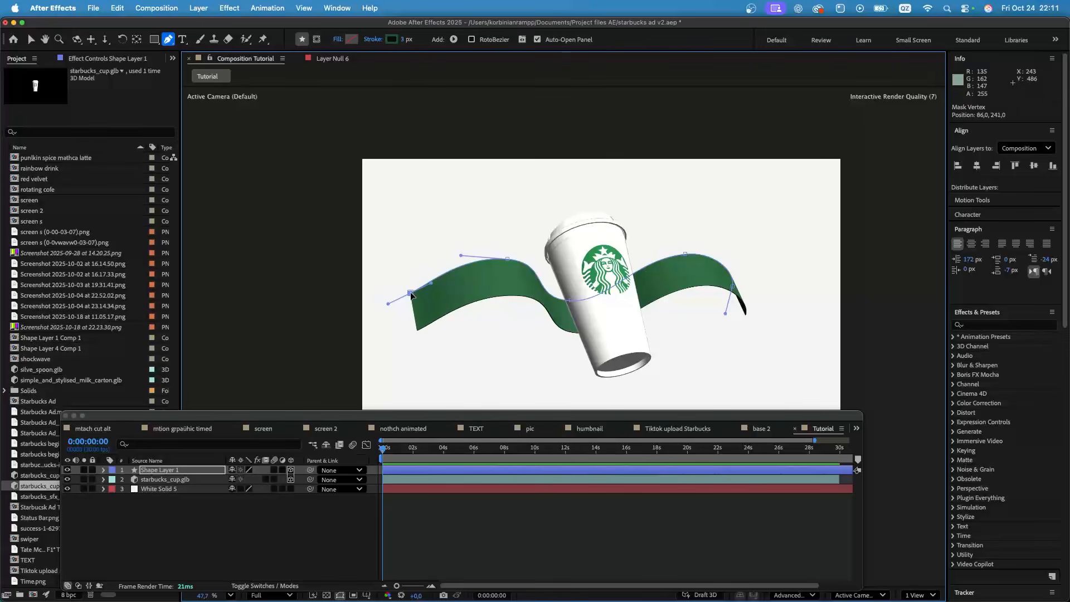
drag(512, 261, 496, 256)
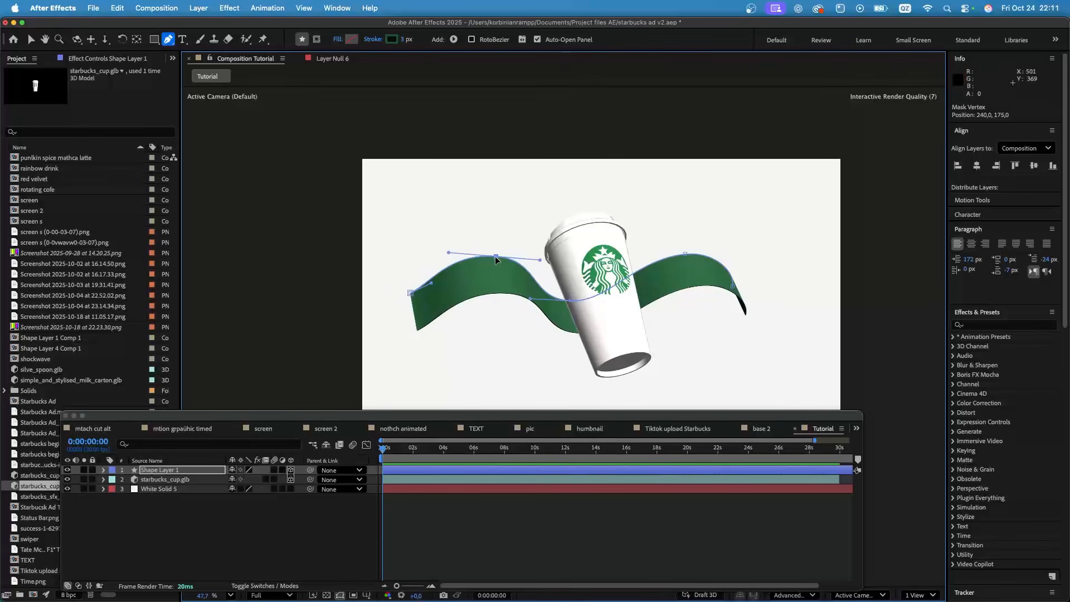
click(155, 567)
scroll(611, 347, up, 3)
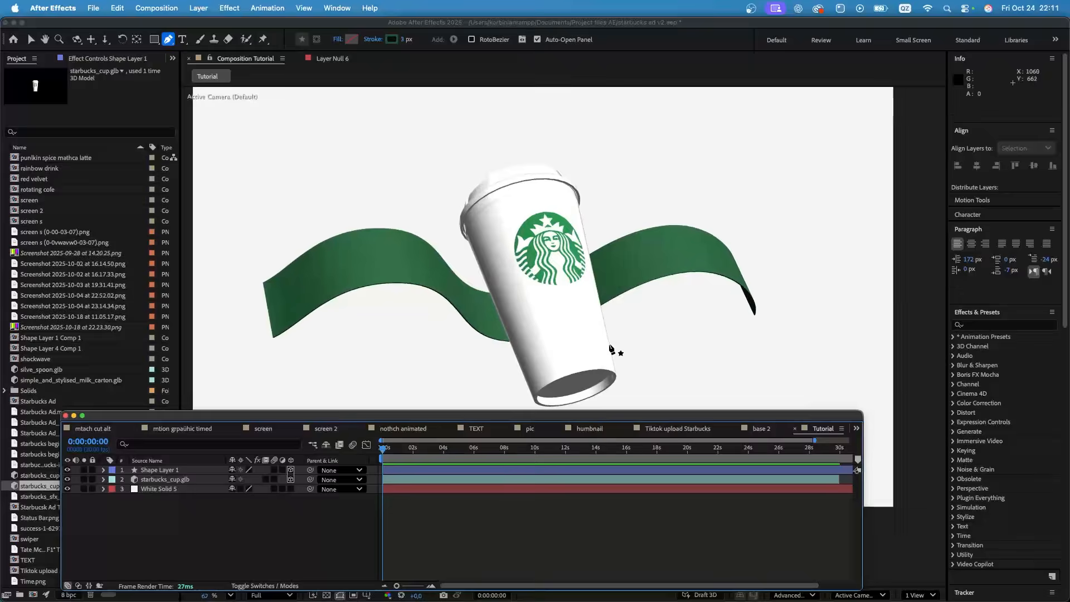
- Duplicate the ribbon's Shape Layer 1 and shift the copy to about 978.9, 545.7, 117.8
scroll(611, 347, down, 7)
key(v)
click(176, 471)
key(Return)
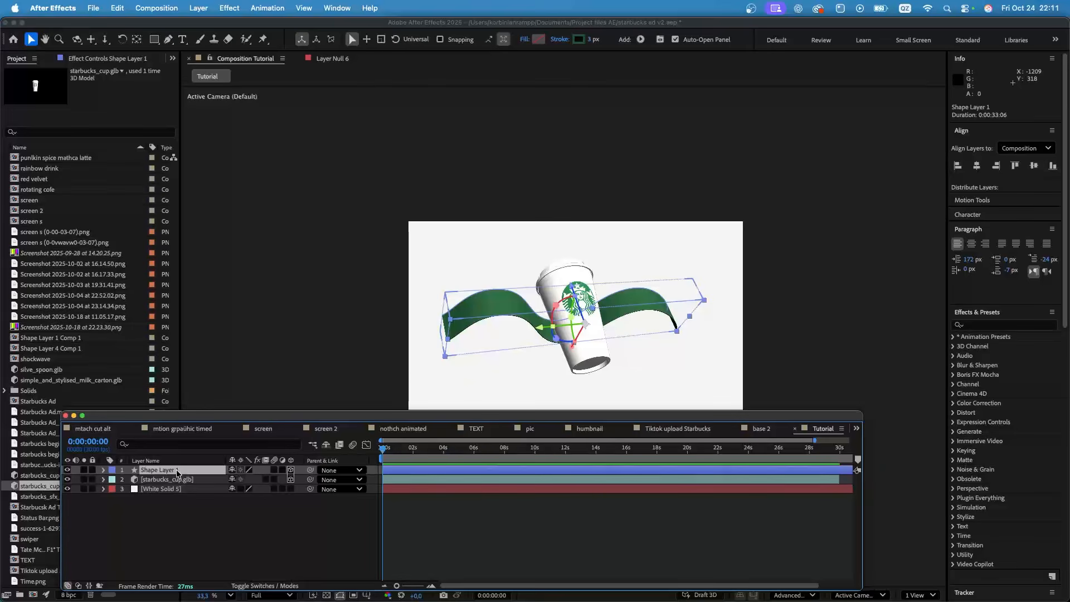
key(ctrl+d)
scroll(555, 324, down, 1)
scroll(563, 301, up, 2)
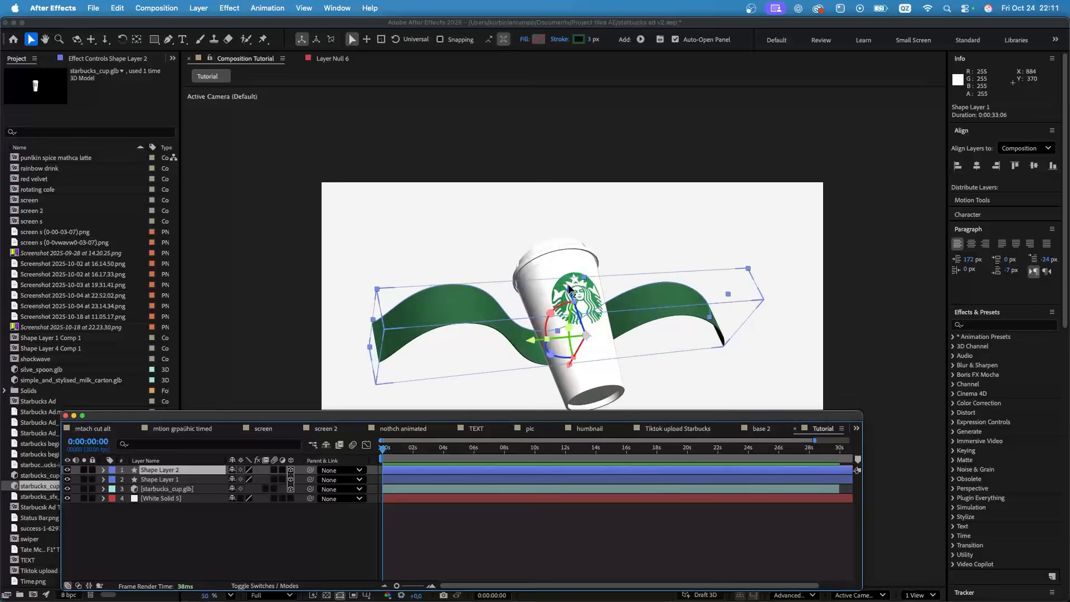
mouse_move(571, 289)
mouse_down()
mouse_move(538, 334)
mouse_move(532, 312)
mouse_move(571, 299)
mouse_up()
drag(569, 372, 575, 362)
- Remove the left end vertex of the duplicate ribbon's path and move its new left end vertex to about (394, 231)
click(168, 39)
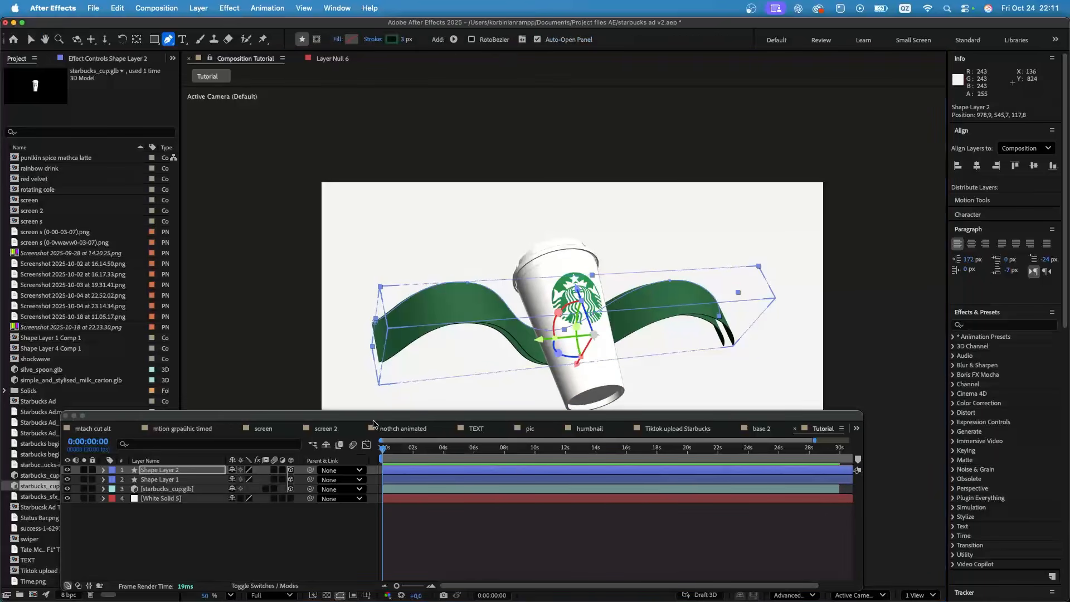
click(158, 474)
scroll(486, 336, up, 4)
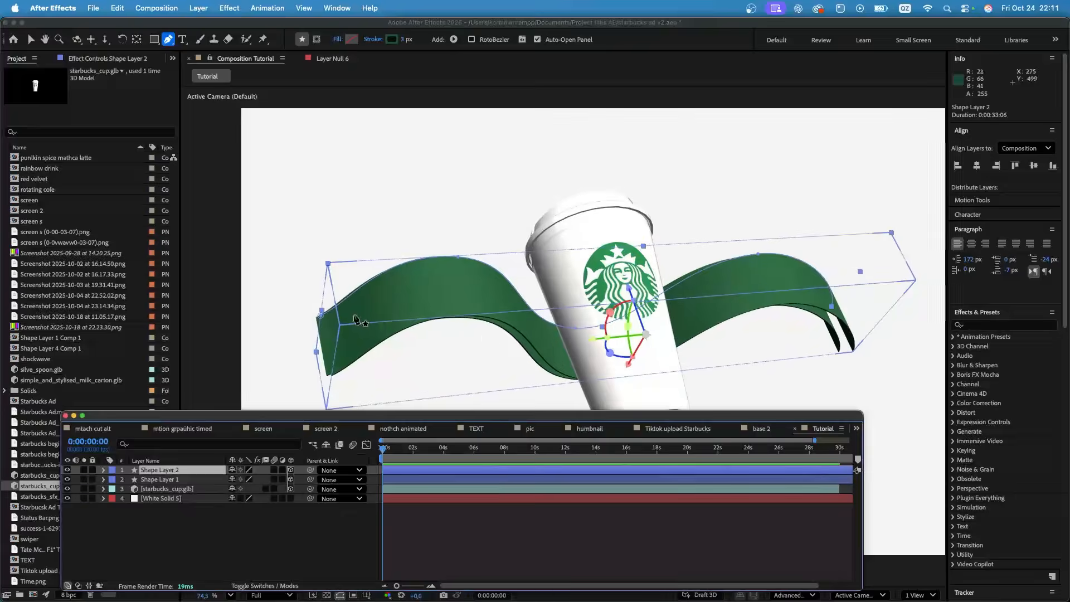
click(319, 316)
key(Delete)
drag(458, 259, 461, 238)
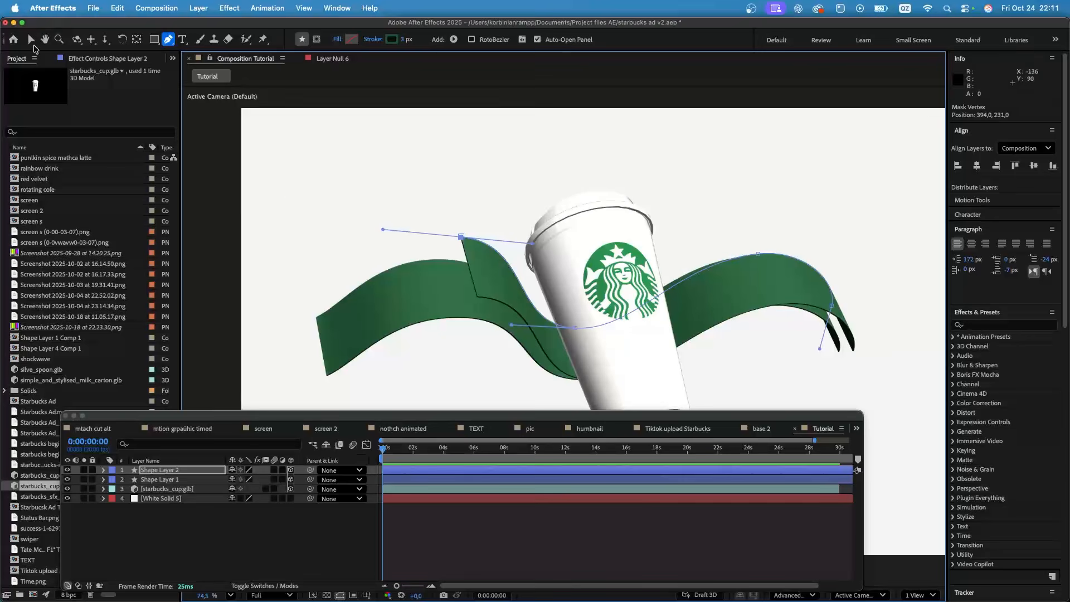
- Move the duplicate ribbon's right end vertex to about (1108, 322) and its right crest vertex to about (900, 237)
key(v)
drag(830, 303, 857, 285)
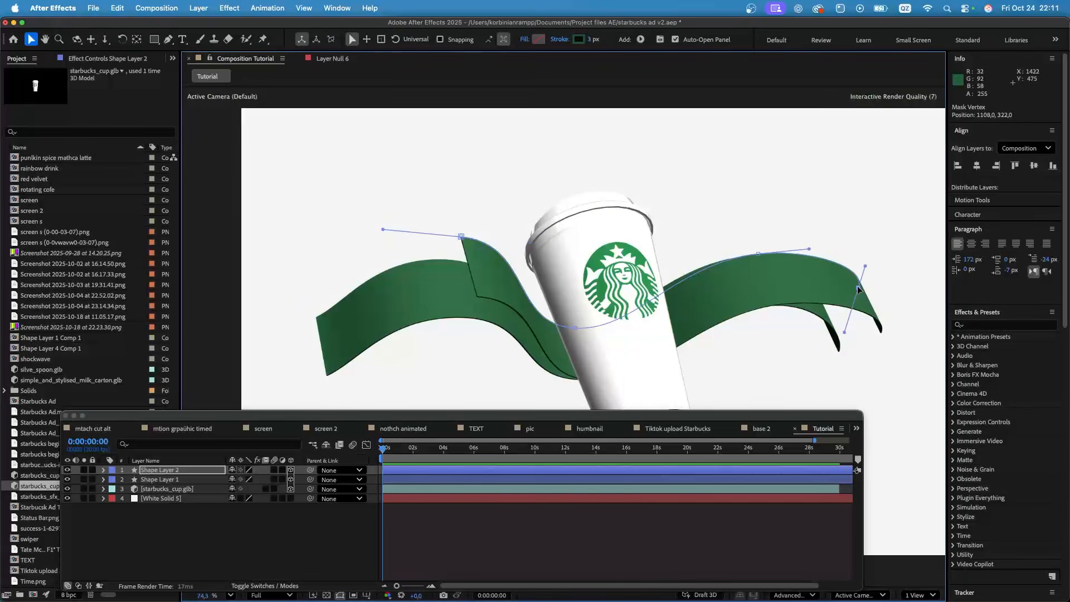
click(757, 253)
drag(756, 253, 744, 240)
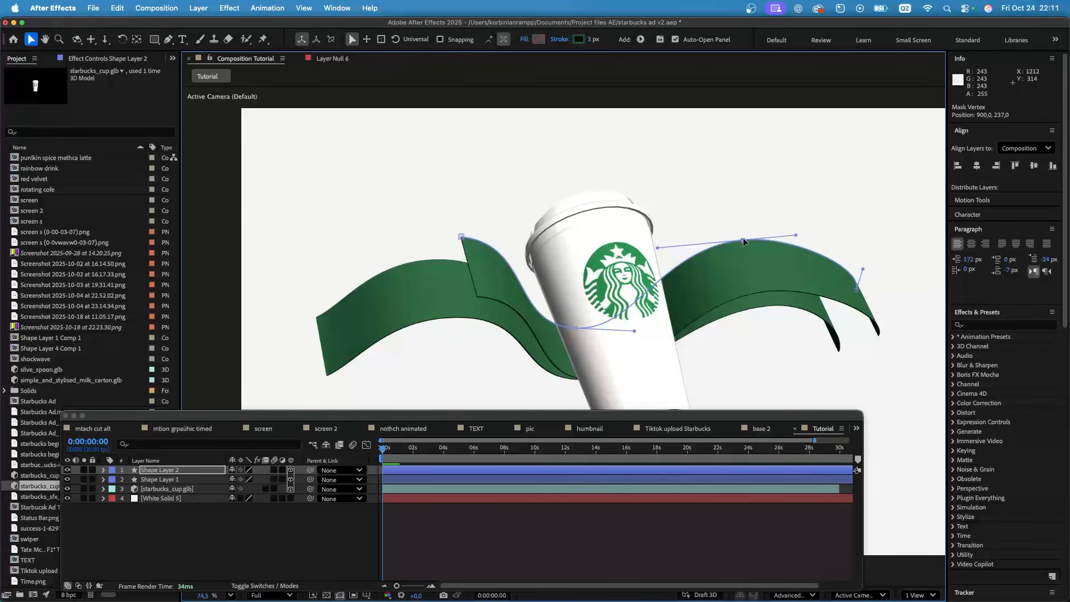
- Reposition the duplicate ribbon to about 969.3, 600.6, 75.3 and deselect it
click(167, 470)
drag(629, 290, 638, 309)
drag(595, 362, 583, 362)
scroll(689, 392, down, 4)
scroll(689, 396, up, 5)
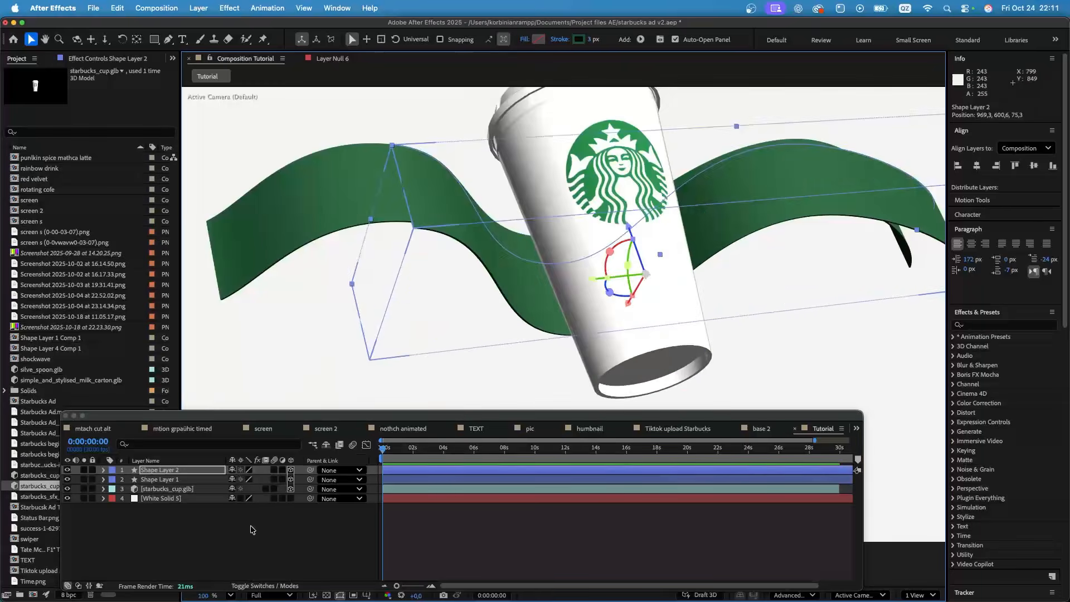
click(244, 531)
scroll(572, 281, down, 4)
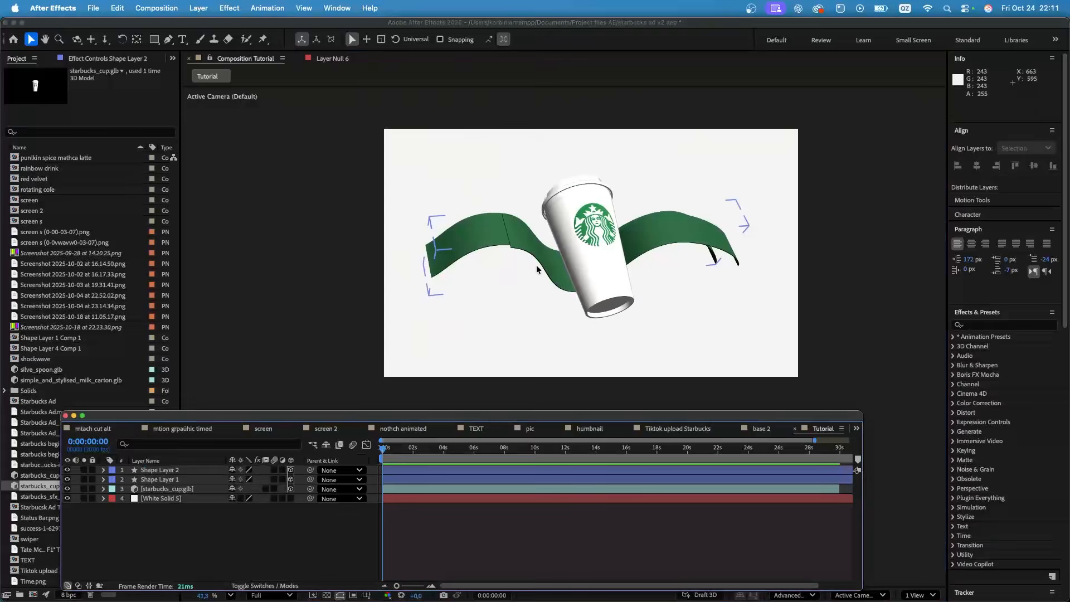
click(562, 277)
scroll(606, 225, up, 3)
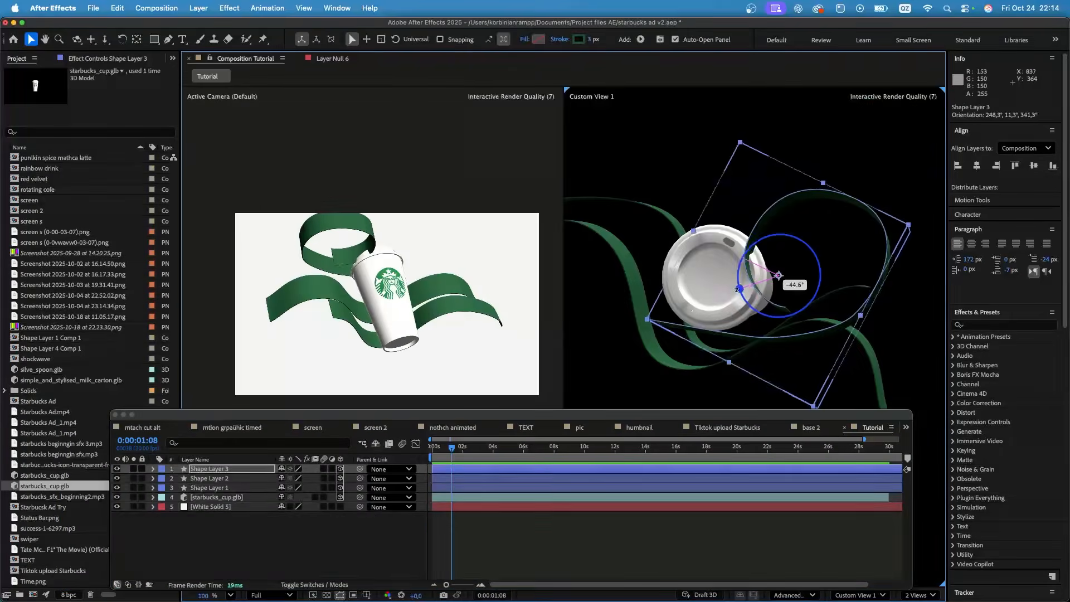
right_click(223, 471)
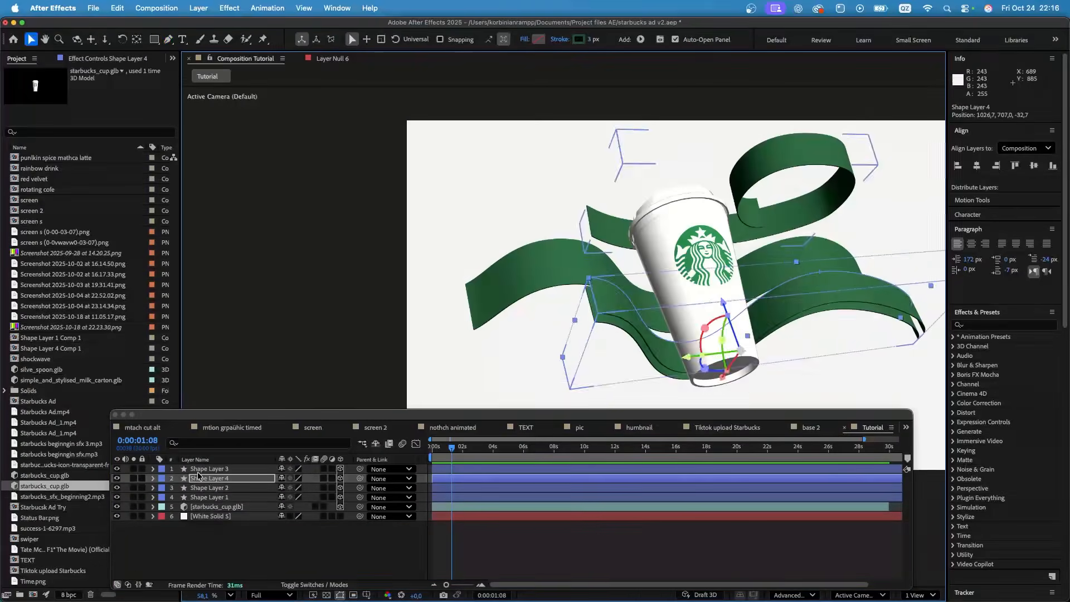
scroll(637, 232, up, 2)
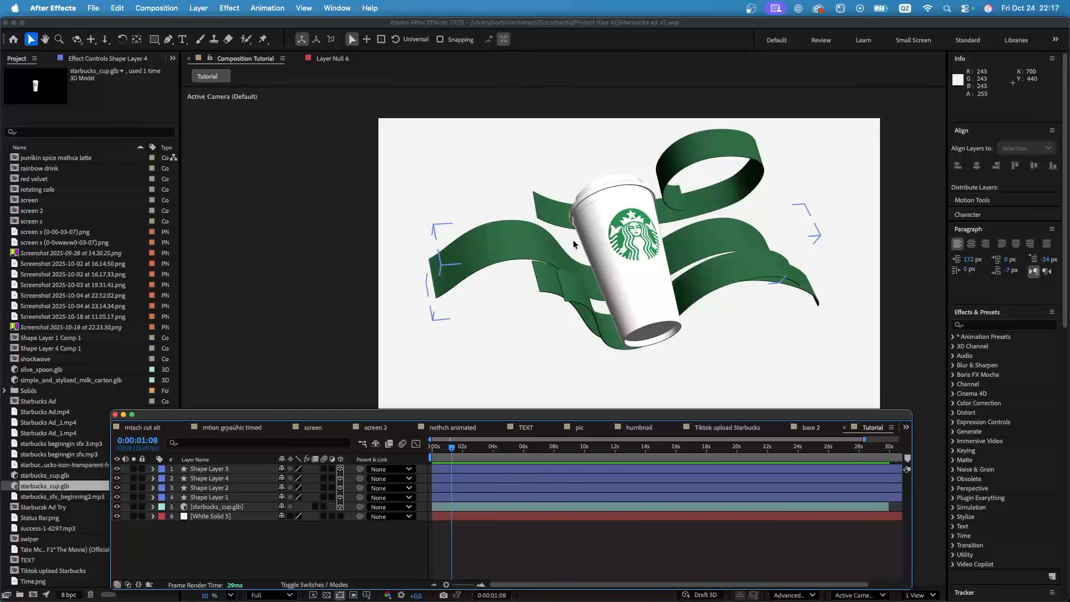
- Add a Trim Paths operator to the contents of Shape Layer 1
scroll(656, 238, down, 2)
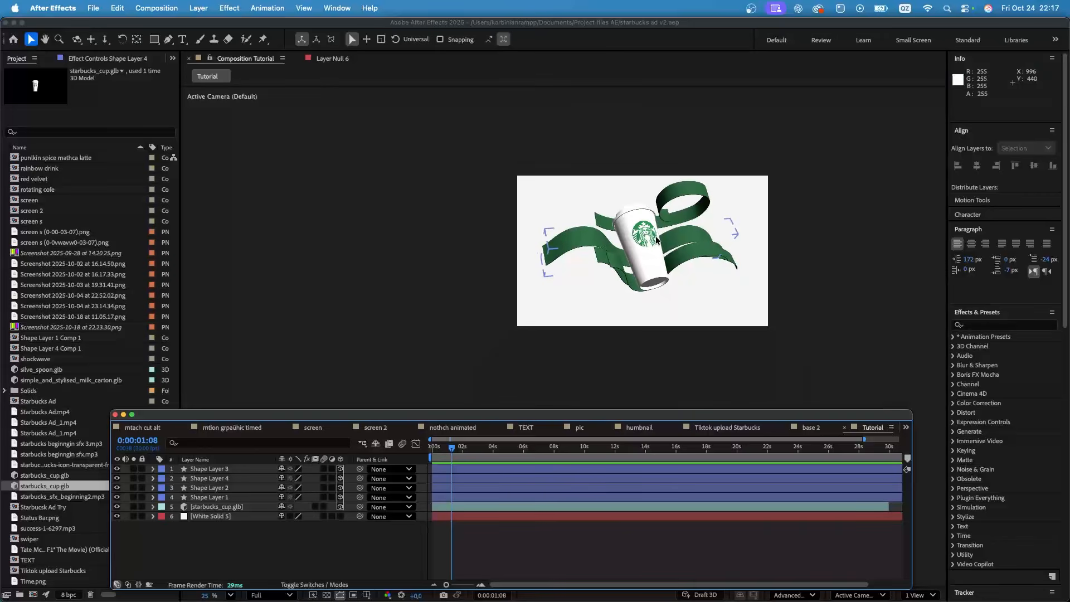
scroll(655, 238, up, 4)
scroll(644, 198, down, 2)
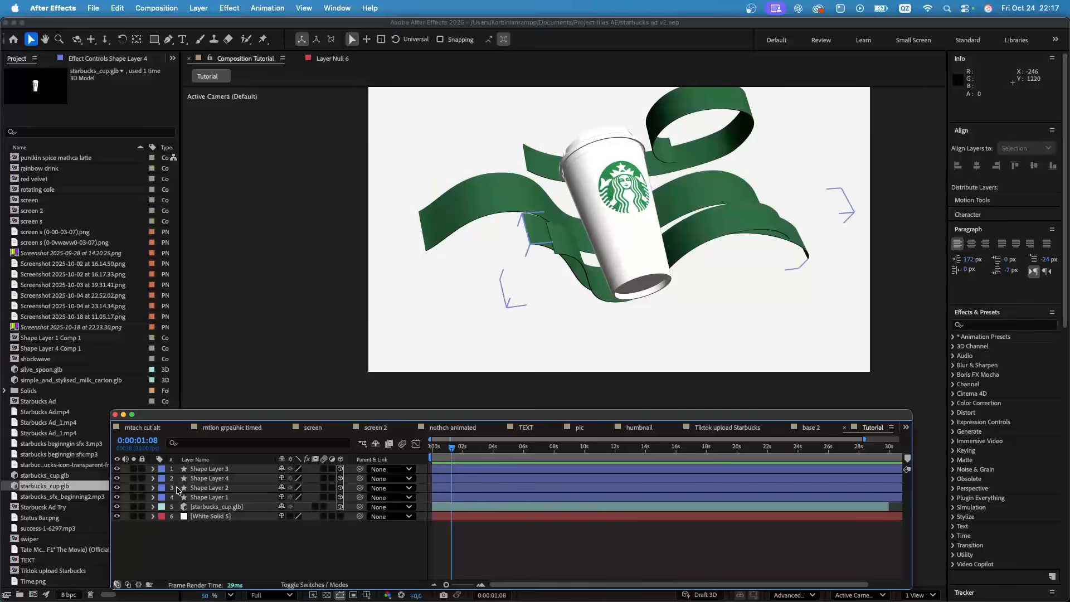
click(154, 497)
scroll(178, 505, down, 2)
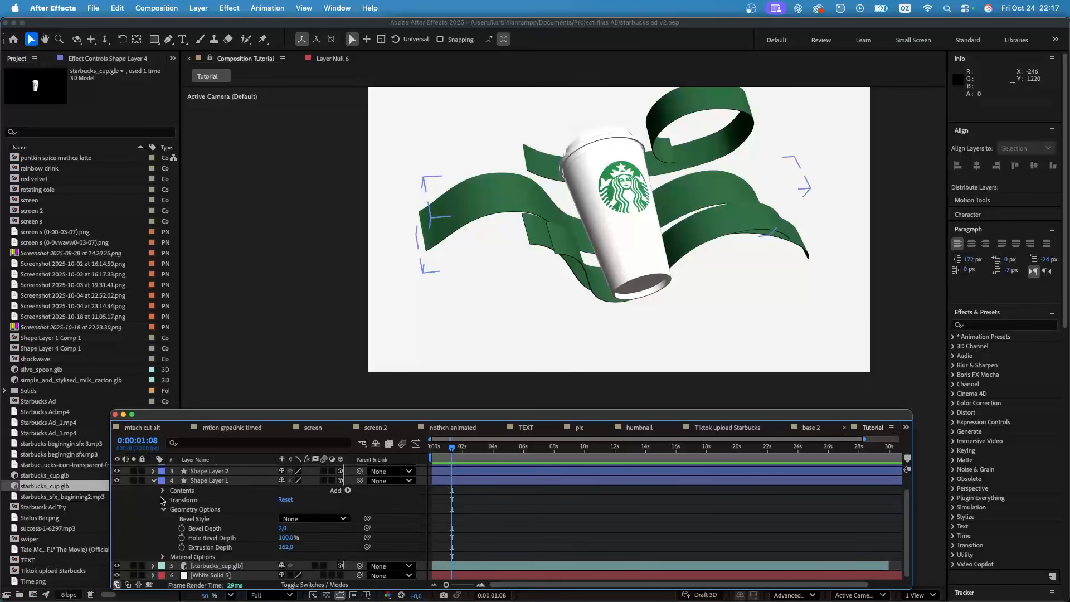
click(348, 491)
click(325, 495)
click(209, 482)
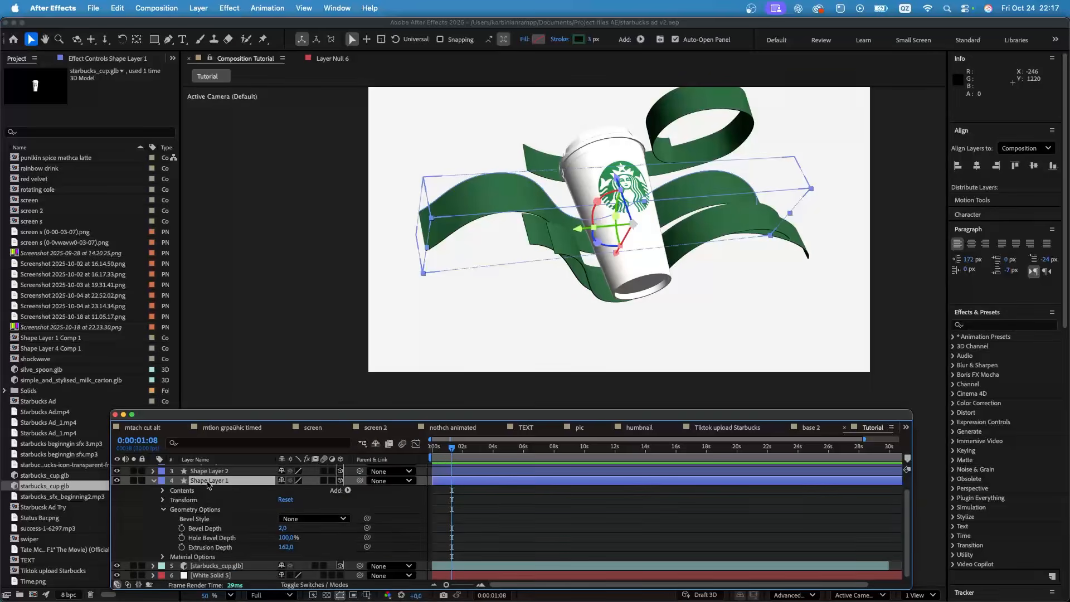
click(347, 491)
click(380, 537)
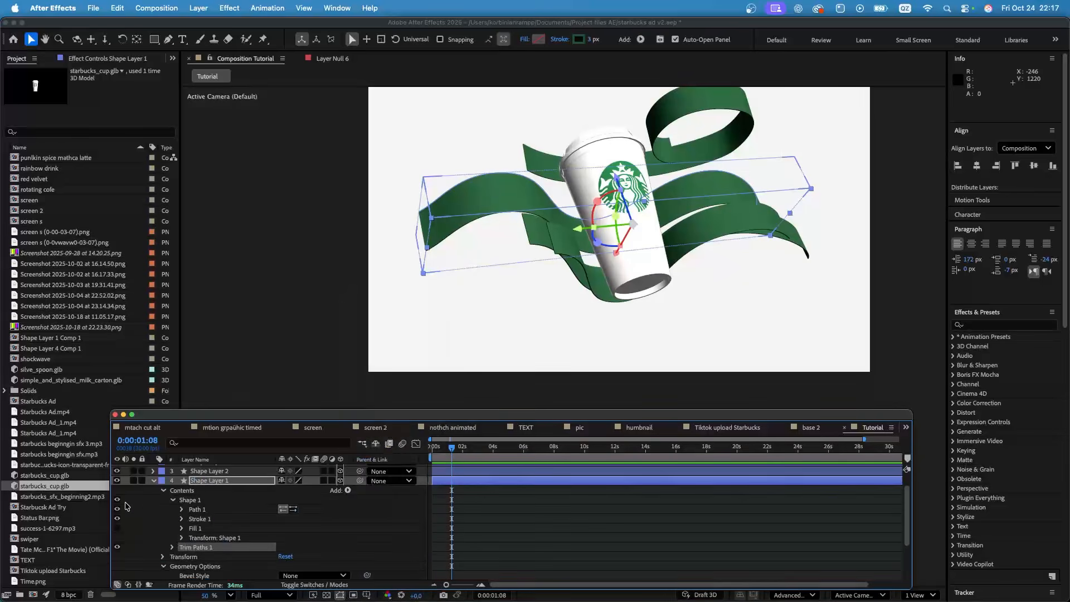
- Keyframe Shape Layer 1's Trim Paths End from 0% at the start of the timeline to 100% at 0:00:01:21
scroll(145, 511, down, 5)
click(172, 490)
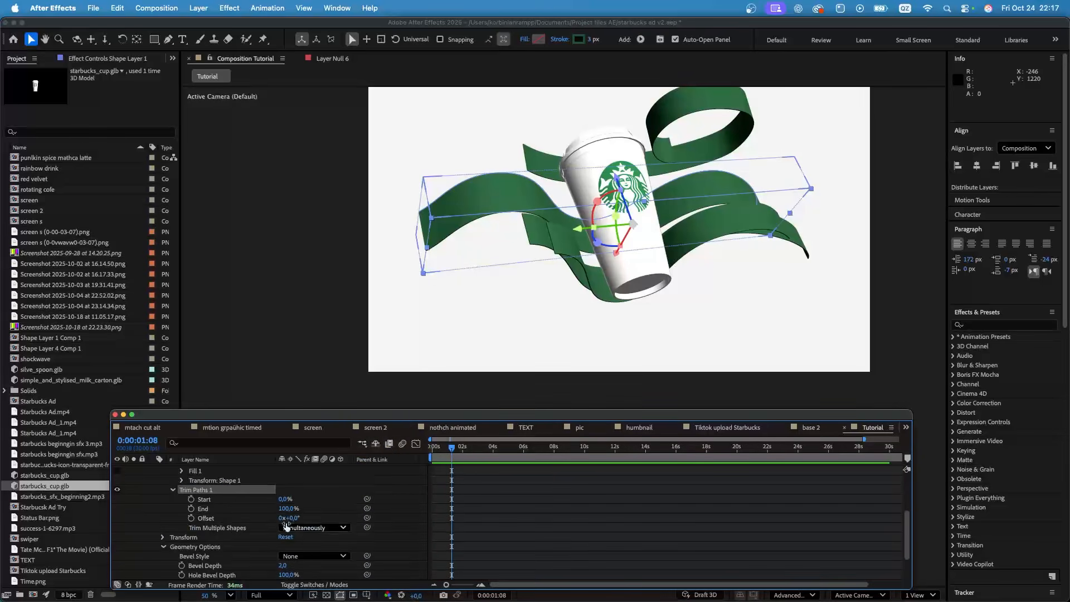
drag(286, 509, 241, 512)
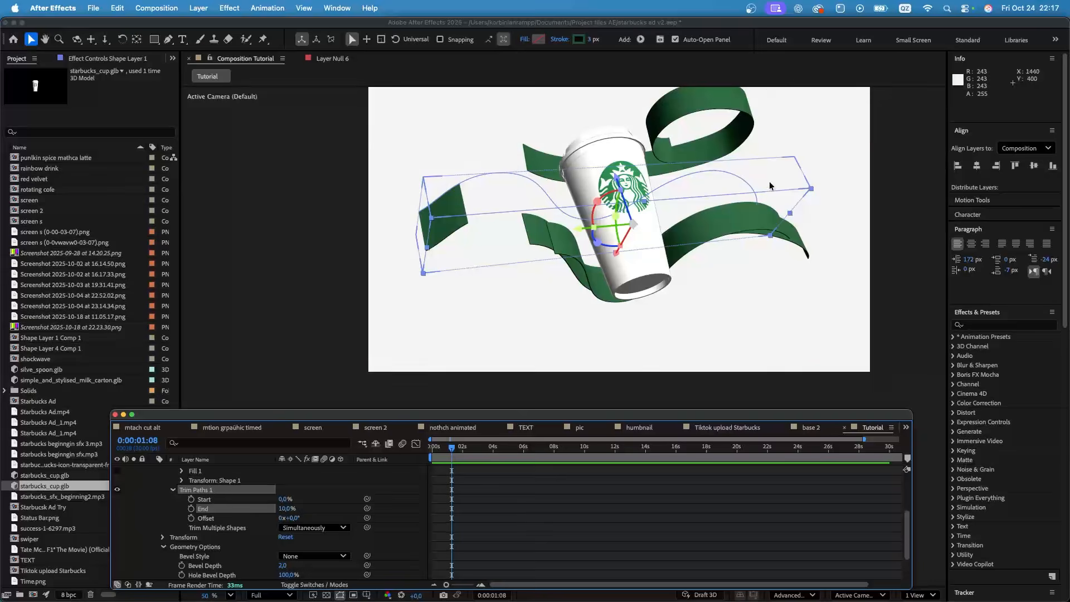
drag(283, 512, 260, 520)
click(191, 508)
drag(452, 509, 433, 510)
drag(283, 510, 428, 503)
drag(501, 501, 458, 509)
- Ease both Trim Paths End keyframes, shape their speed curve to peak early with a long slowdown, and preview the ribbon's reveal
click(449, 517)
drag(479, 505, 424, 515)
click(416, 444)
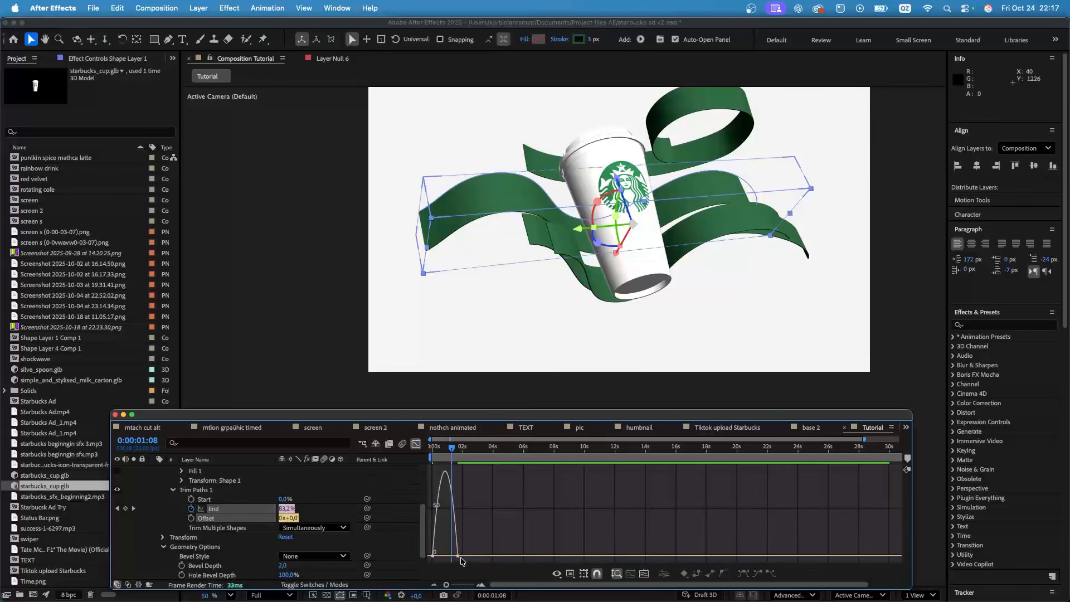
drag(454, 452, 377, 454)
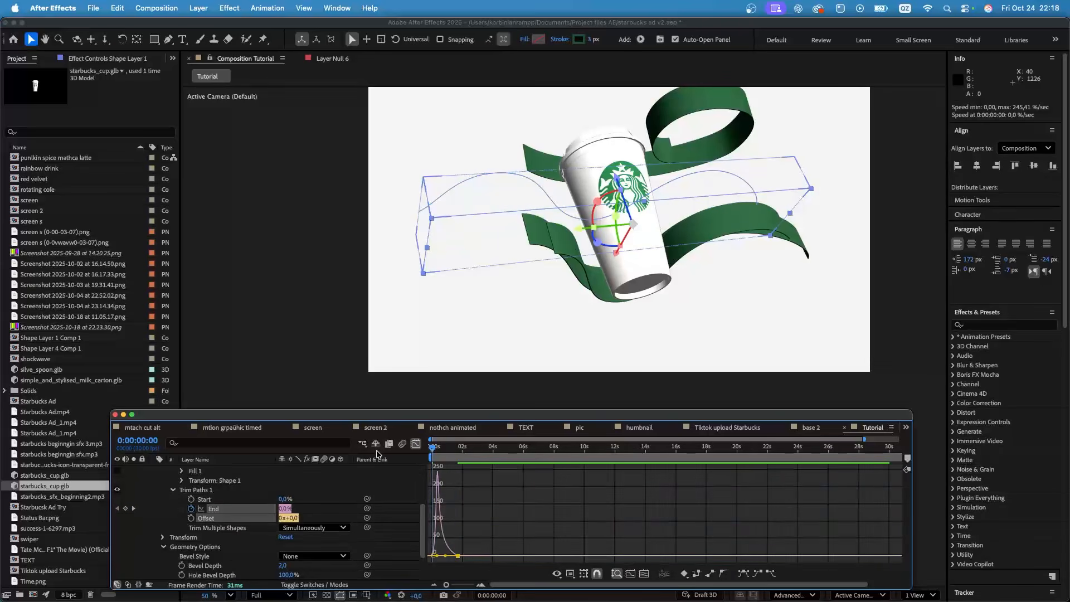
click(416, 444)
key(space)
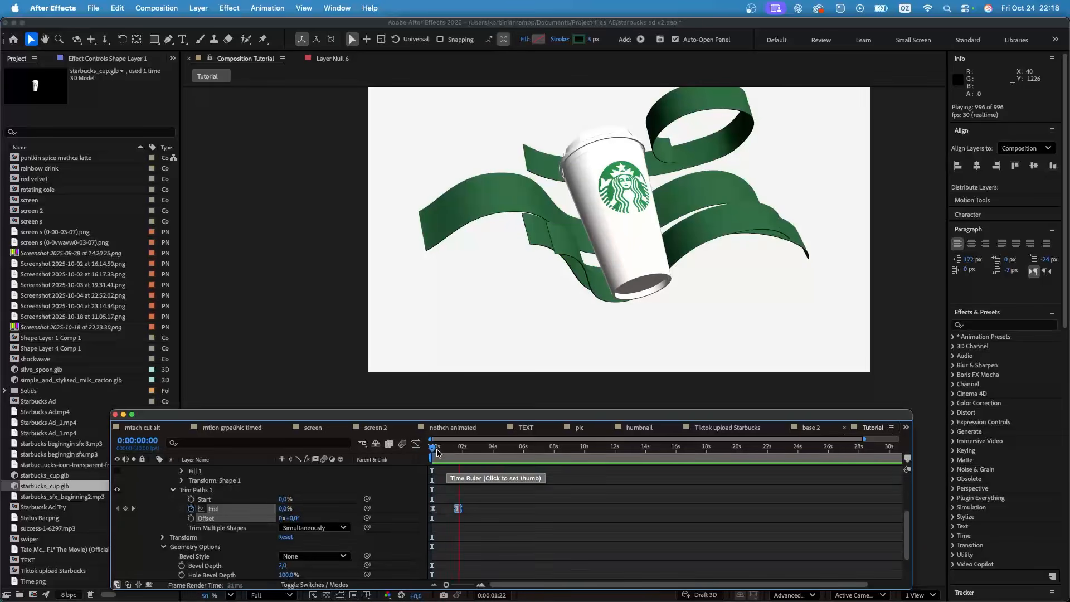
key(space)
key(space)
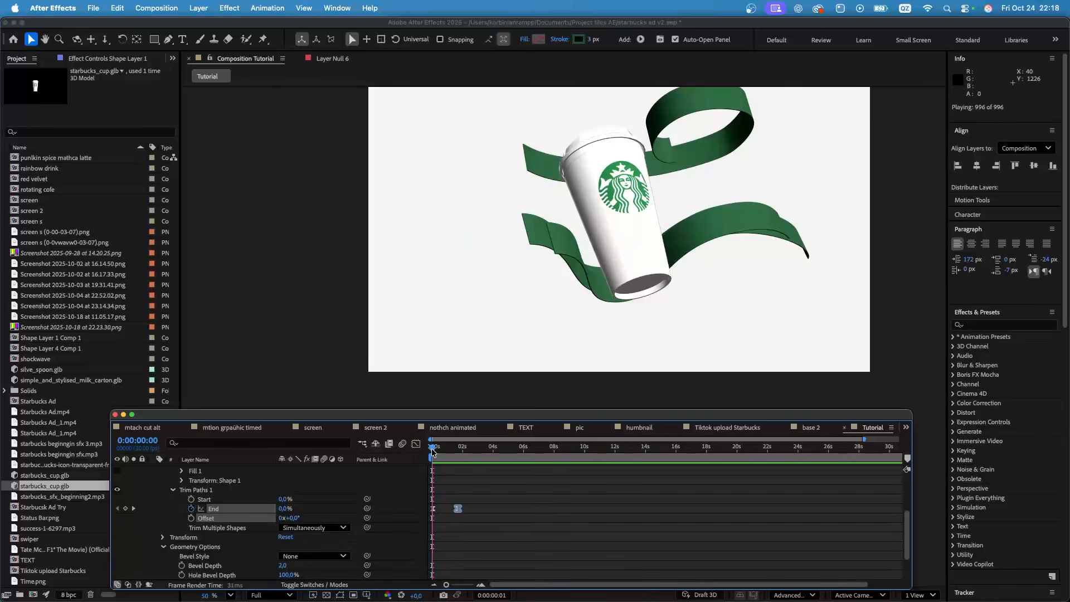
key(space)
click(416, 444)
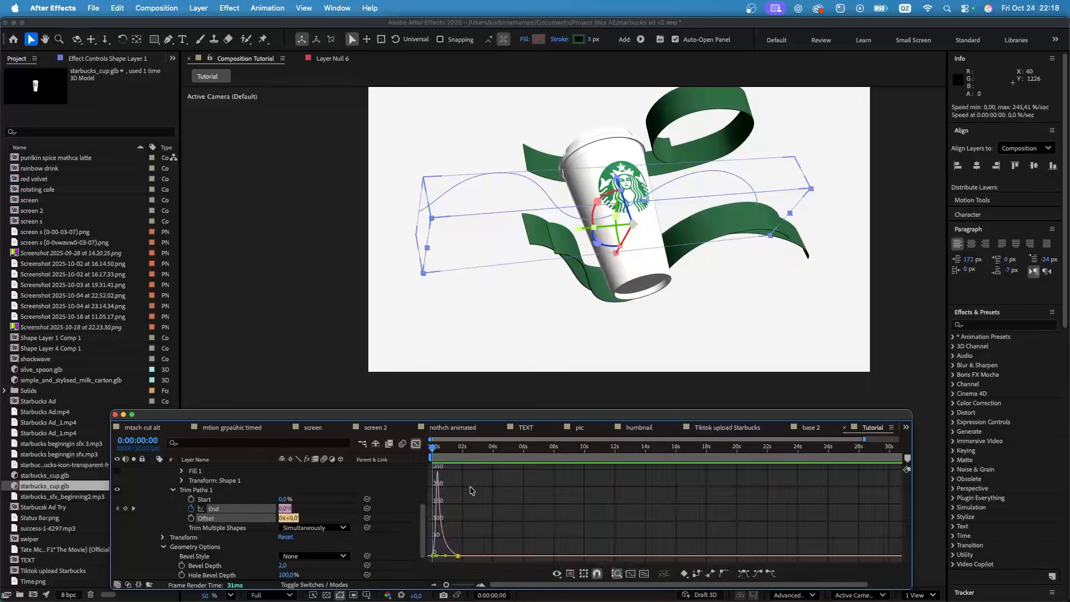
click(416, 444)
- Keyframe Shape Layer 1's Position from about 806, 561.6, 118 at 0:00:00:01 to 950.7, 548.6, 182.1 at 0:00:01:21
scroll(251, 519, up, 5)
click(218, 493)
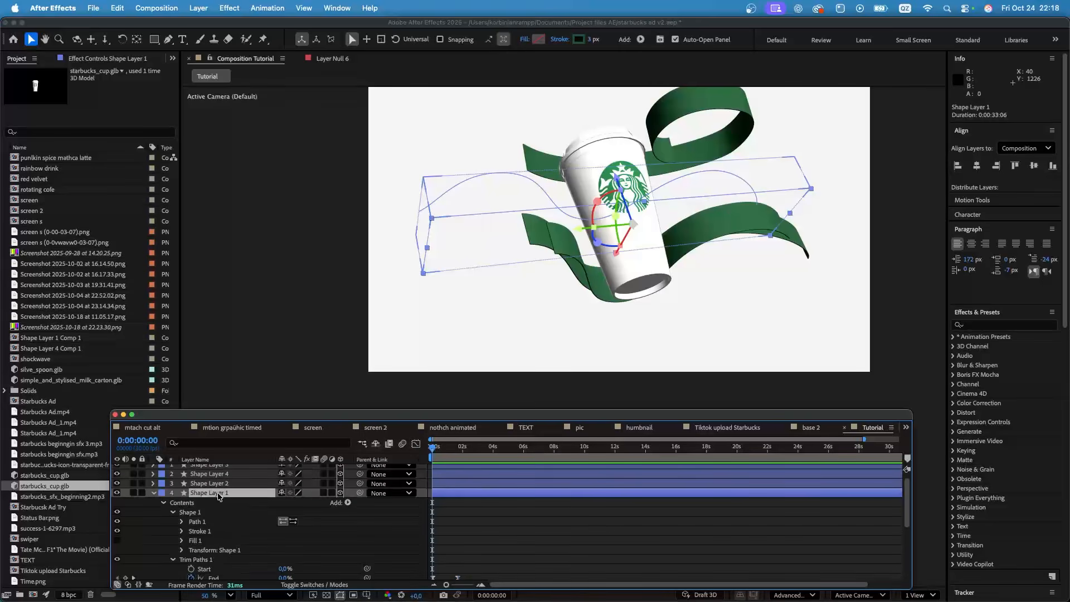
key(p)
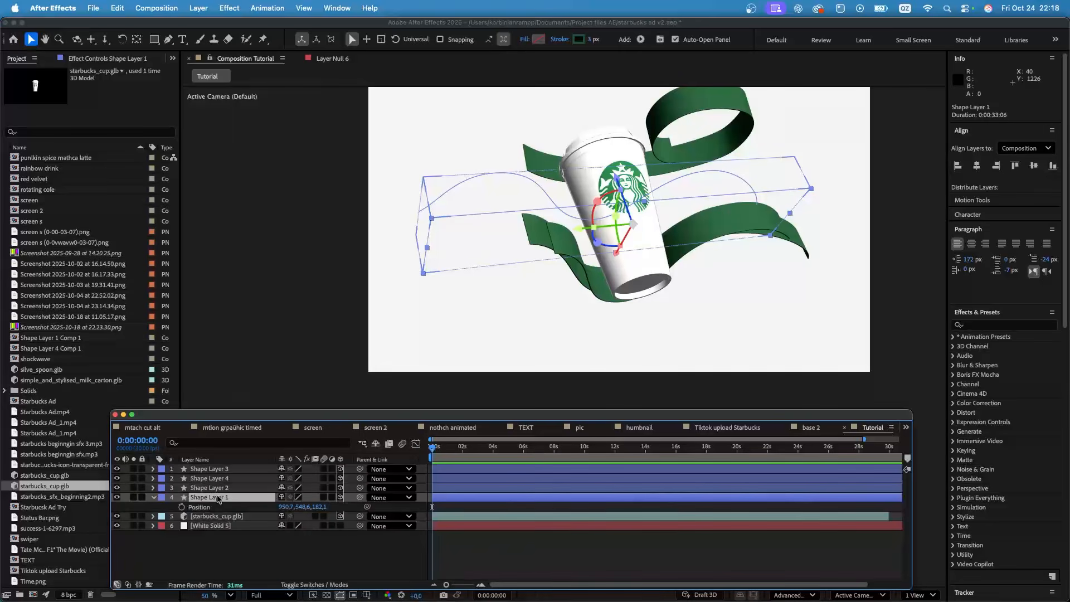
click(182, 508)
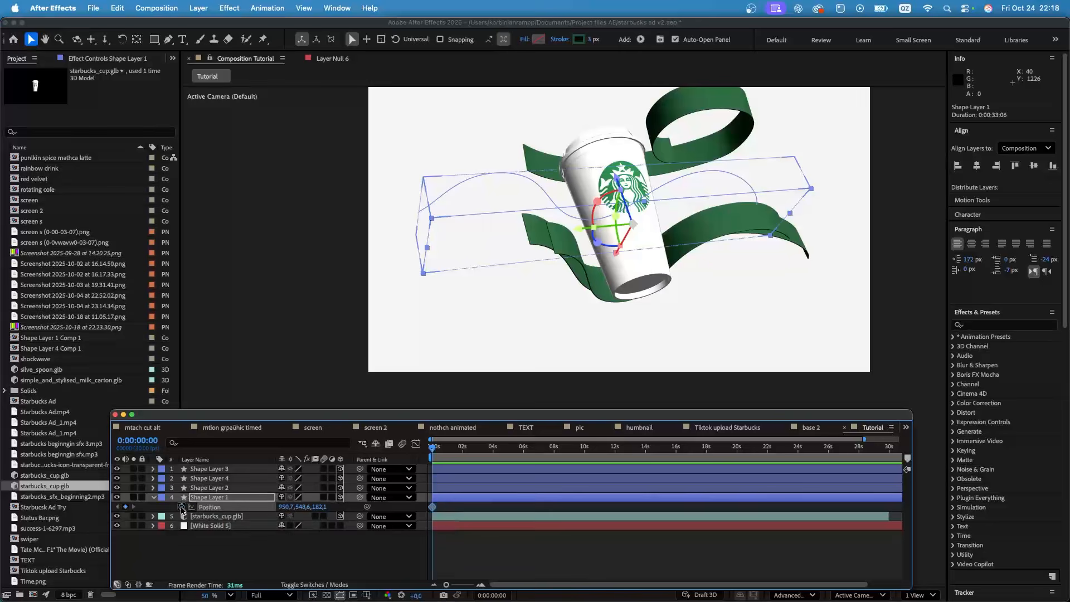
key(u)
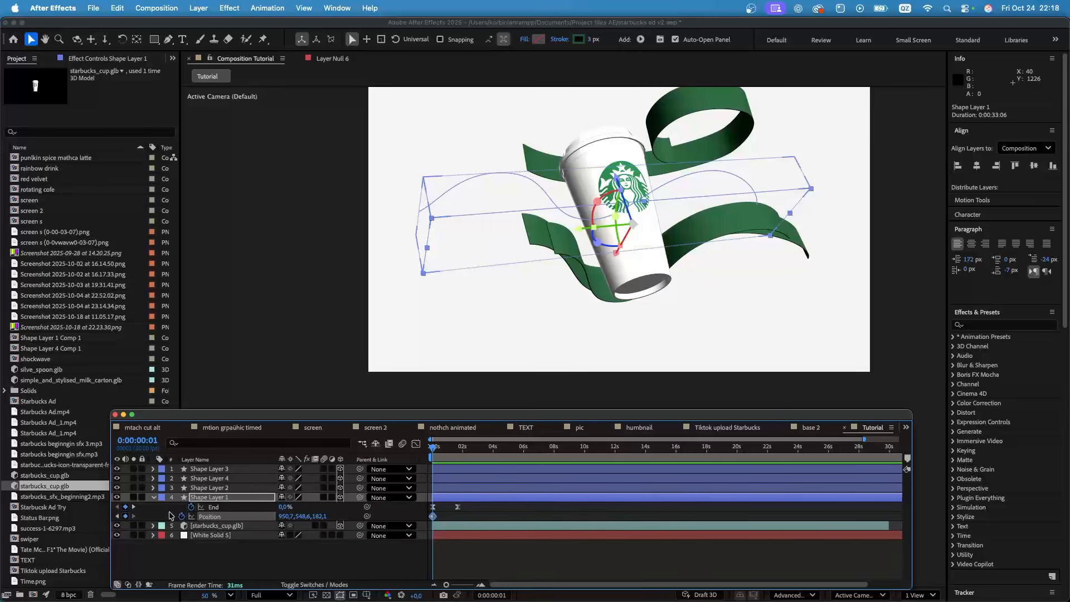
click(132, 507)
click(125, 516)
click(117, 516)
click(432, 516)
drag(583, 227, 540, 227)
- Ease the Position keyframes with a speed curve that peaks early and slows gradually, and preview the motion
drag(468, 512, 426, 517)
click(415, 443)
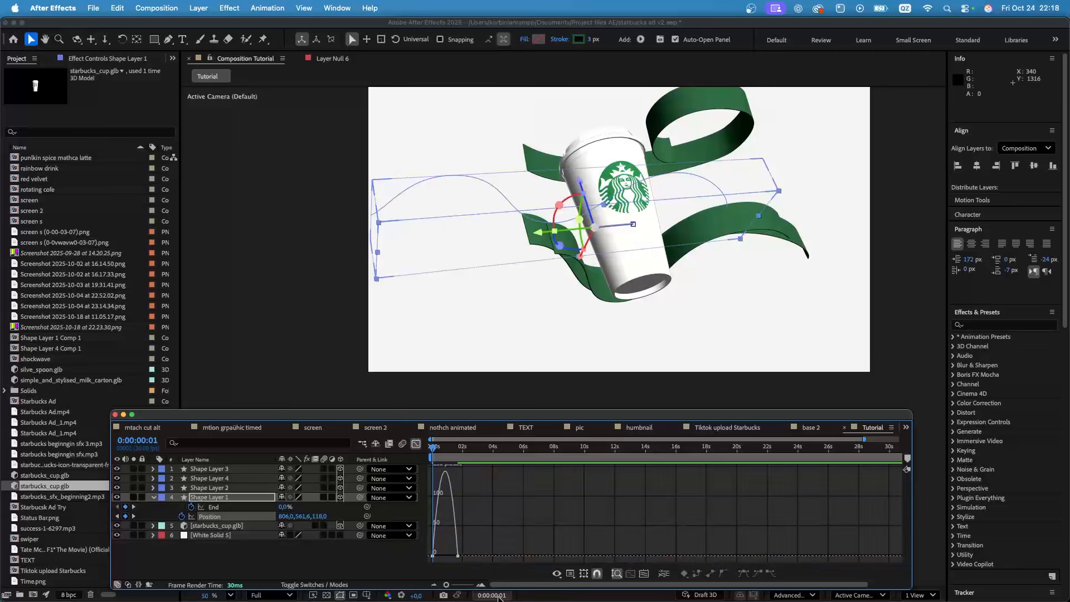
key(space)
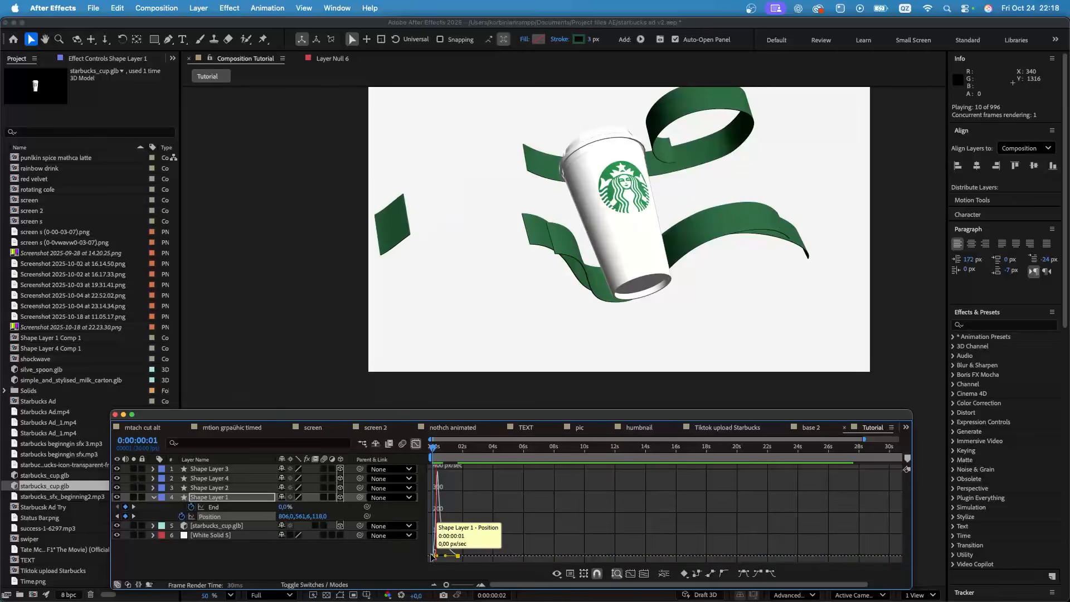
key(space)
key(space)
key(space)
click(416, 444)
- Add Orientation and X, Y and Z Rotation keyframes to Shape Layer 1 at 0:00:00:00 and 0:00:01:21
click(442, 495)
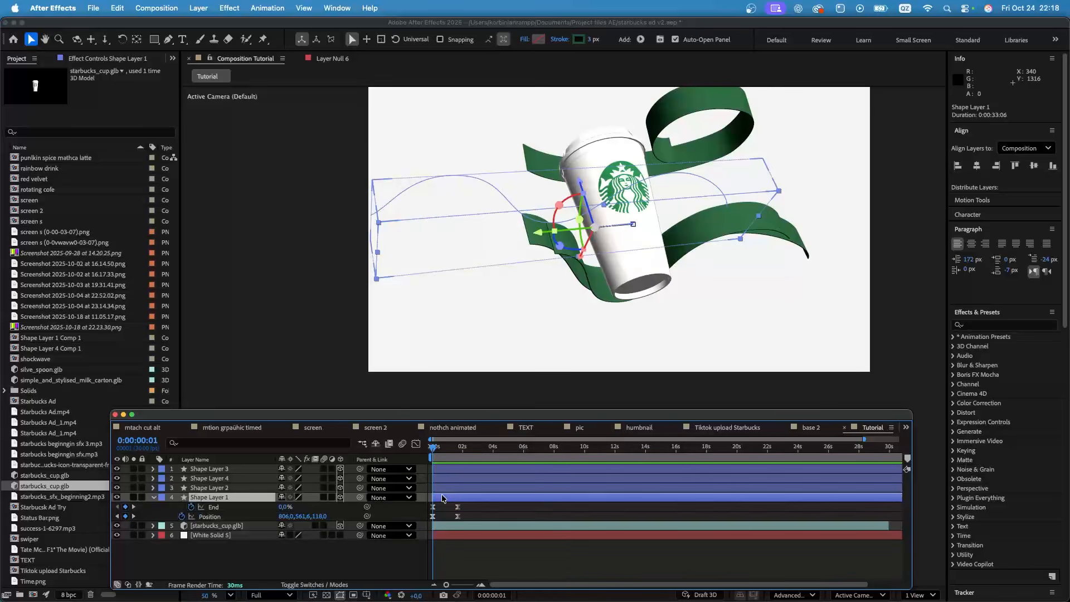
click(431, 449)
key(r)
drag(182, 507, 183, 535)
key(u)
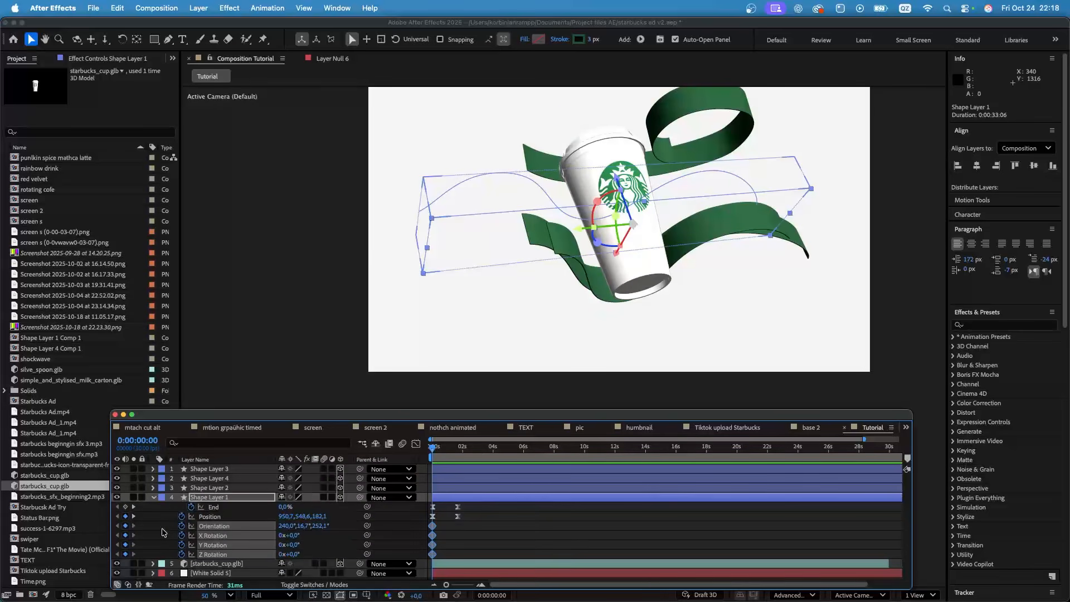
click(134, 516)
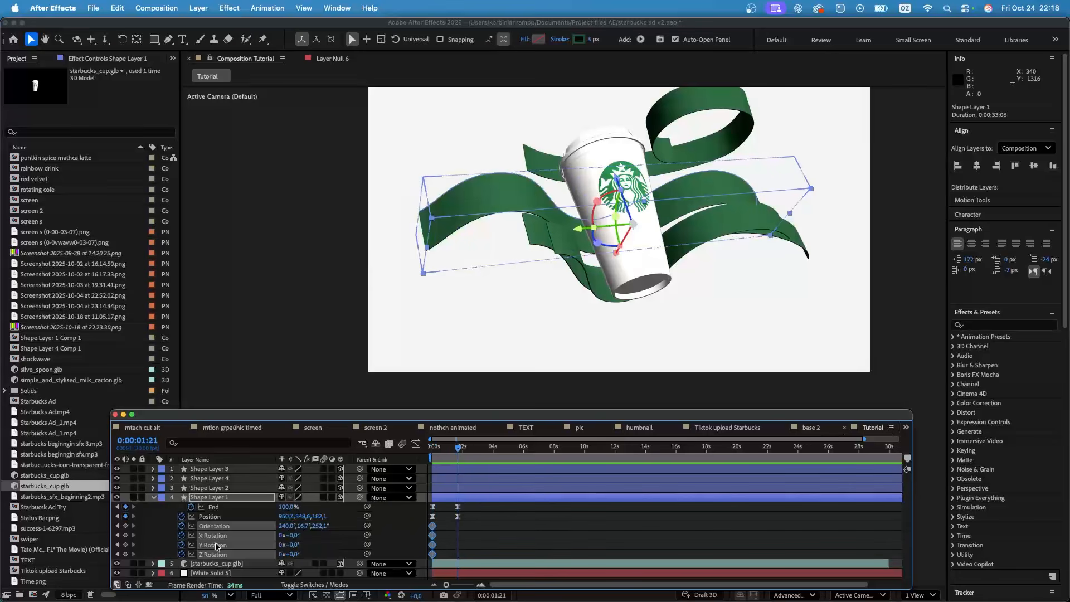
click(481, 584)
click(480, 585)
click(480, 585)
drag(515, 585, 485, 586)
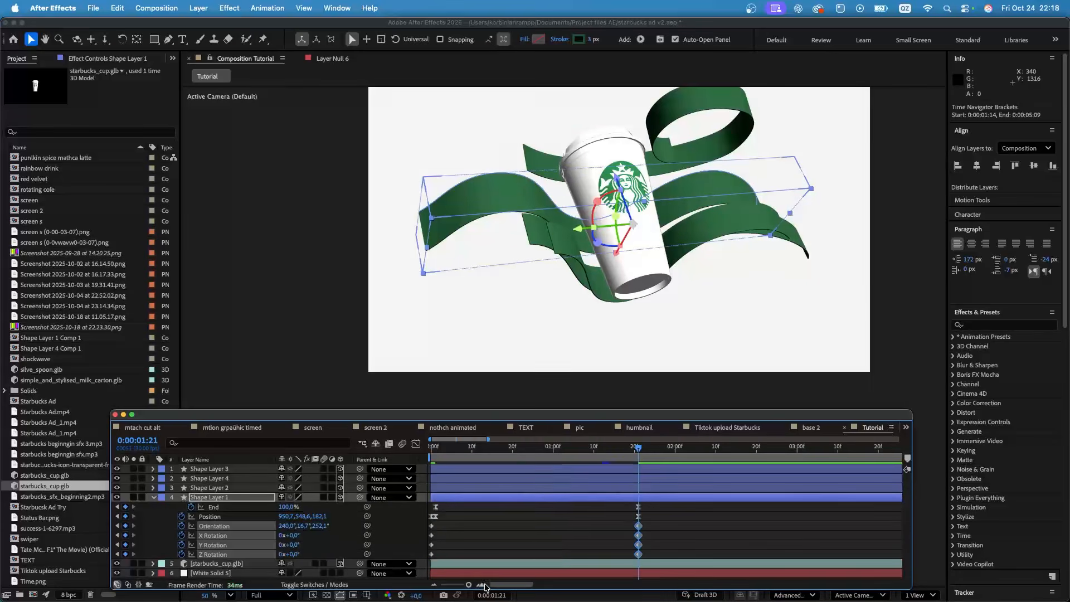
- Delete the extra Position keyframe near the start and move the first End and Position keyframes to 0:00:00:00
click(434, 517)
key(Delete)
drag(446, 521, 431, 507)
scroll(641, 228, down, 5)
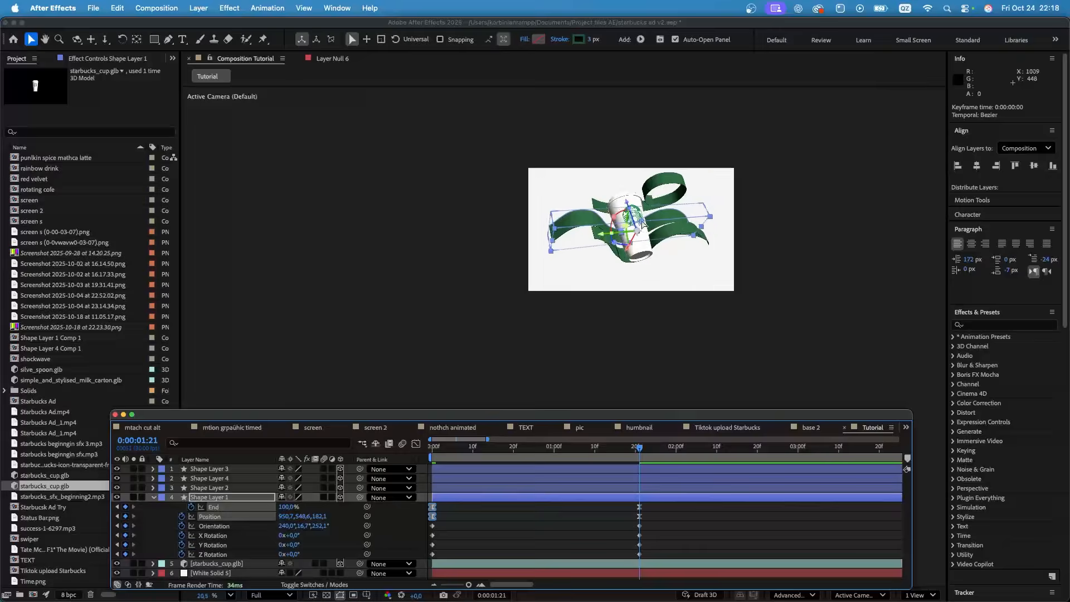
scroll(641, 223, up, 4)
- Rotate the ribbon at 0:00:00:00 to Orientation 240, 16.7, 225.6 and ease the rotation keyframes with a speed curve that peaks early
key(Home)
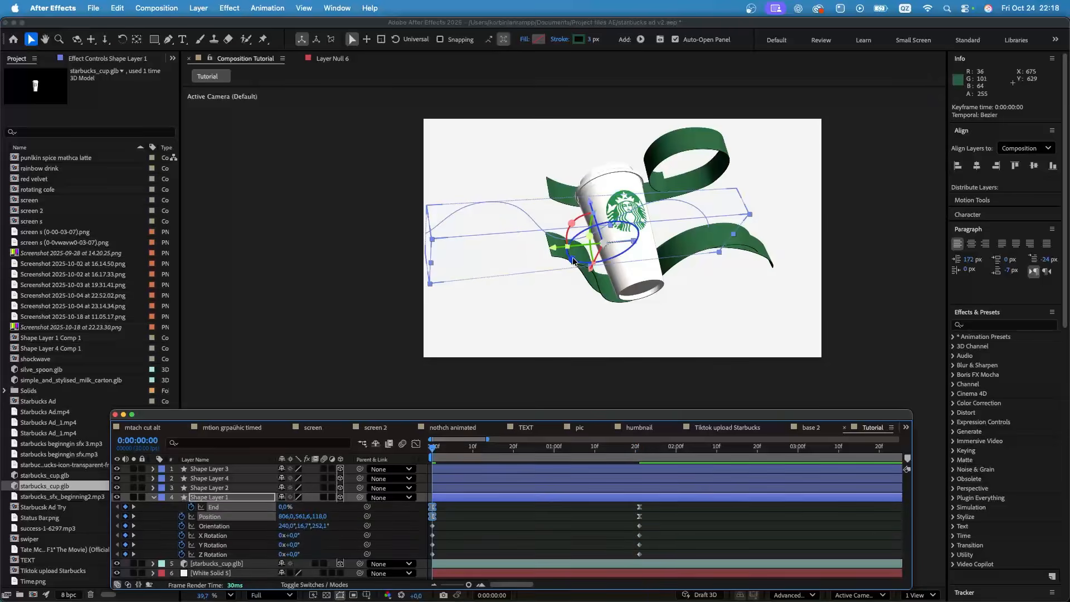
drag(573, 260, 579, 282)
drag(651, 557, 415, 521)
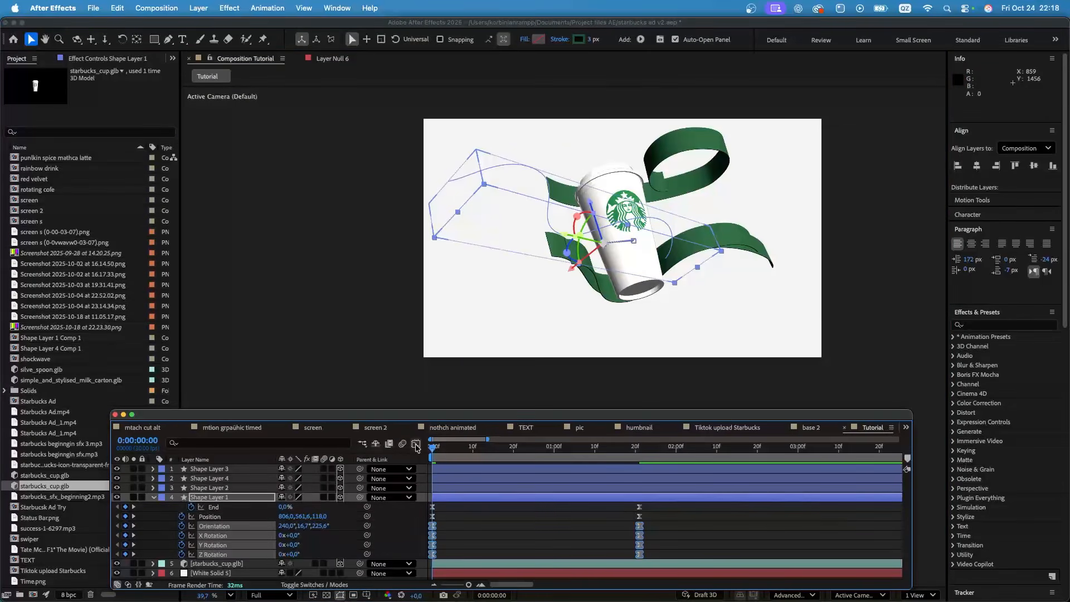
click(416, 444)
drag(665, 566, 525, 555)
key(space)
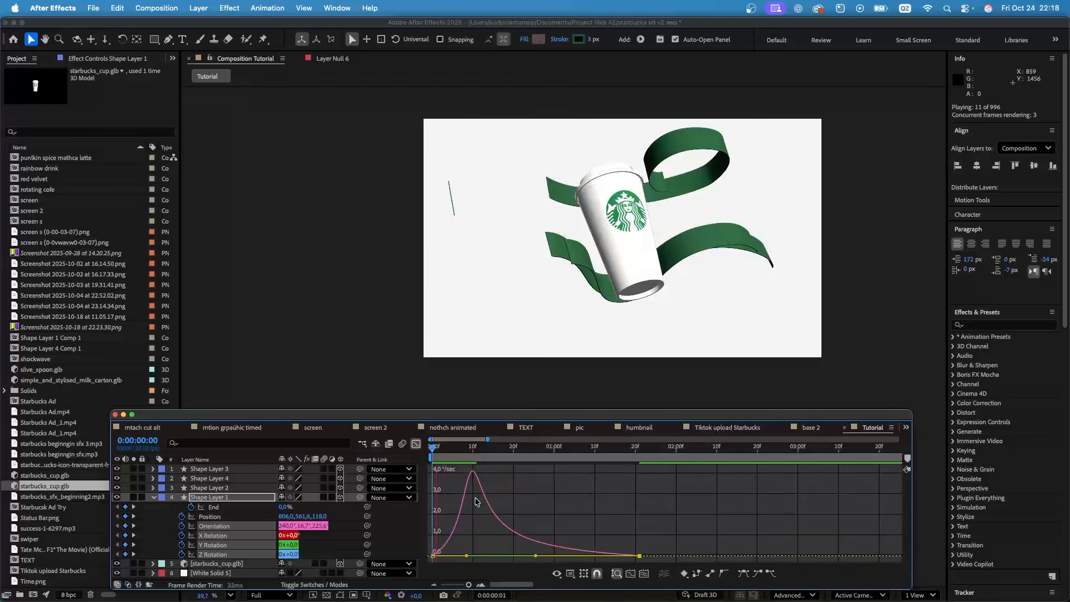
click(417, 444)
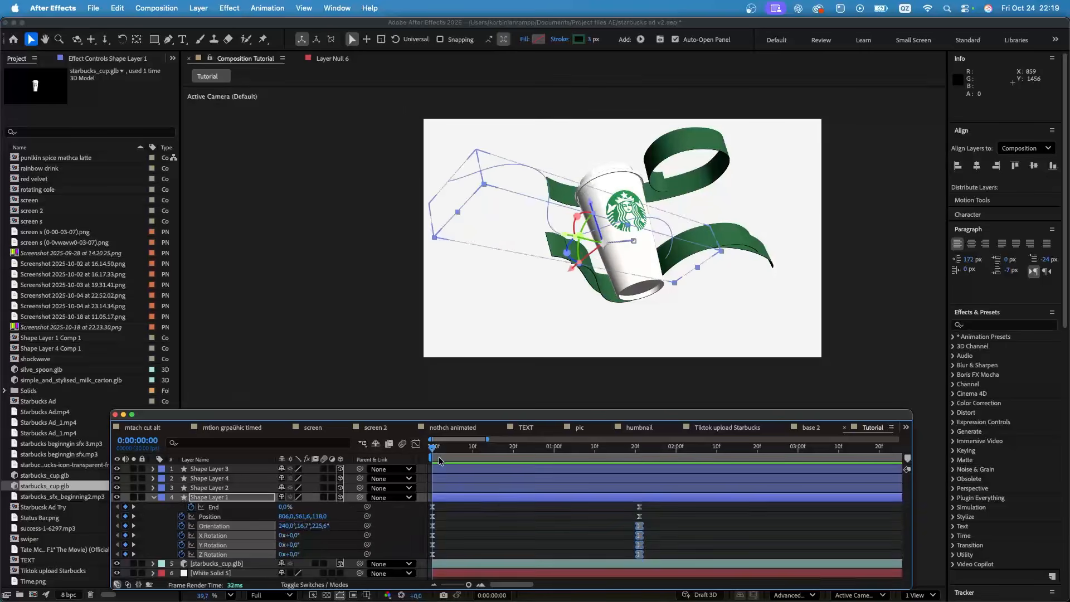
click(504, 519)
drag(434, 451, 414, 461)
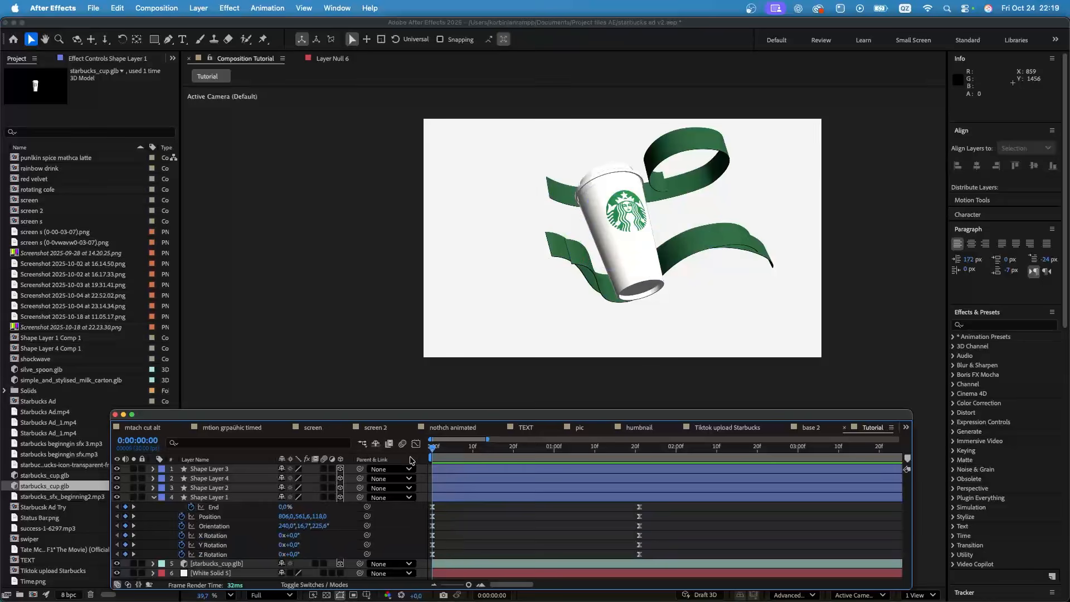
- Readjust Shape Layer 1's Orientation at 0:00:00:00 to about 240, 16.7, 264.6, previewing the animation between adjustments
click(227, 499)
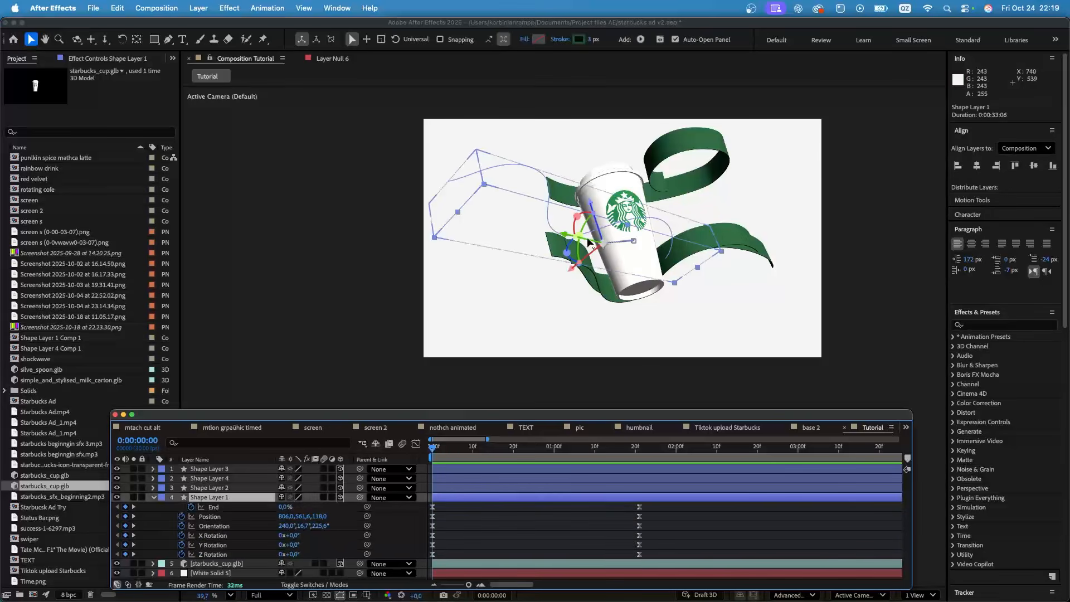
drag(570, 249, 577, 272)
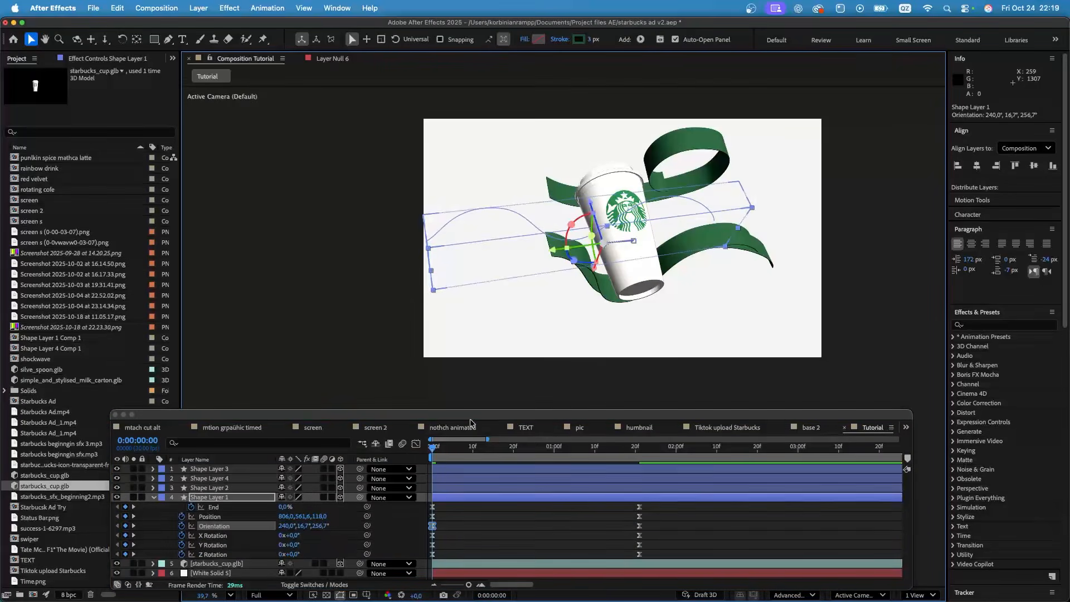
key(space)
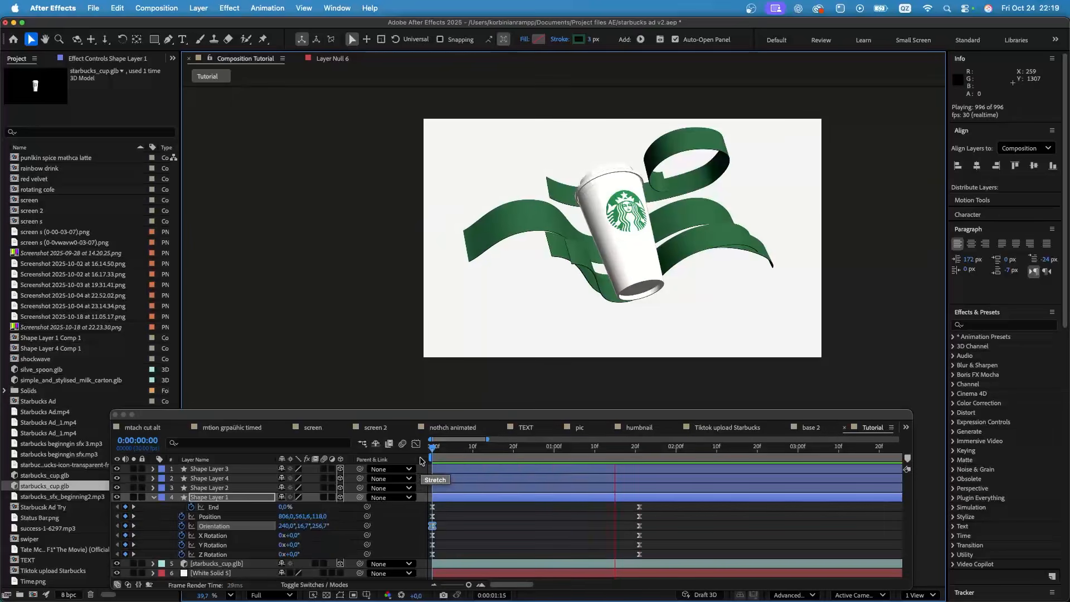
click(428, 454)
drag(584, 254, 580, 266)
key(space)
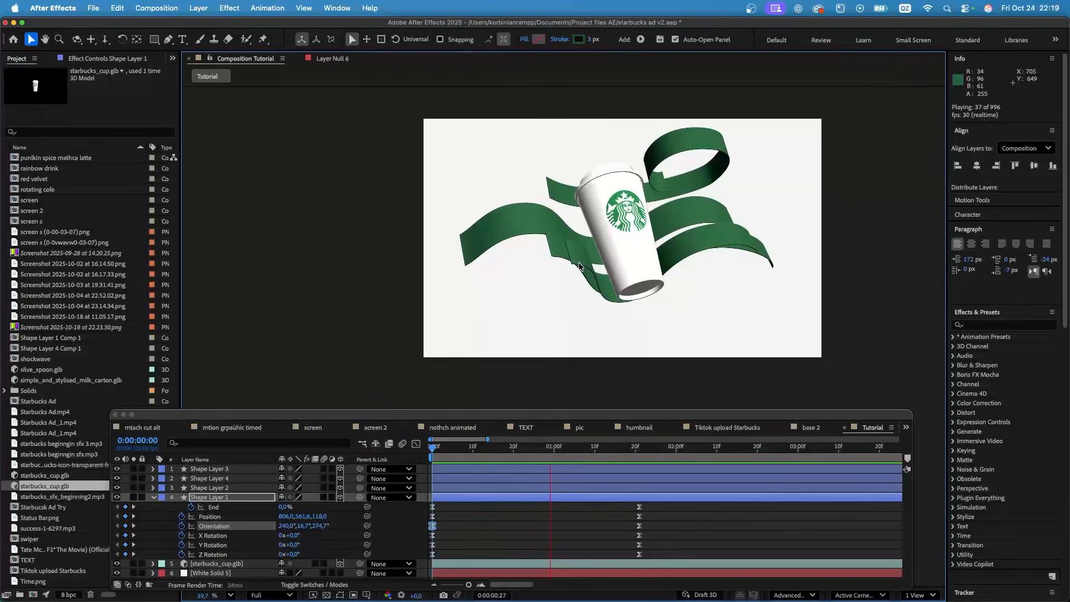
click(432, 452)
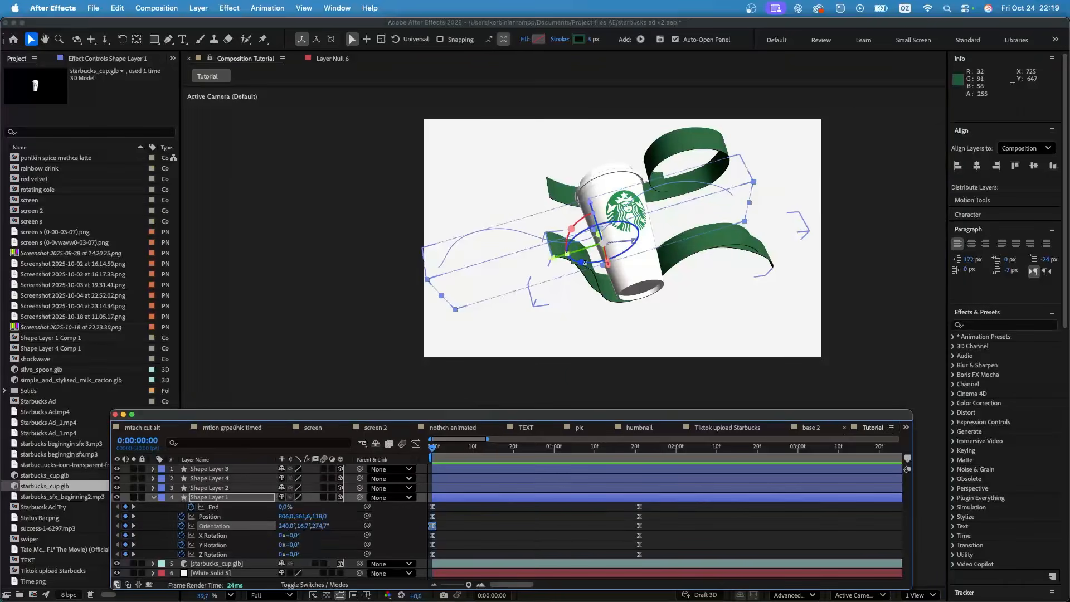
key(space)
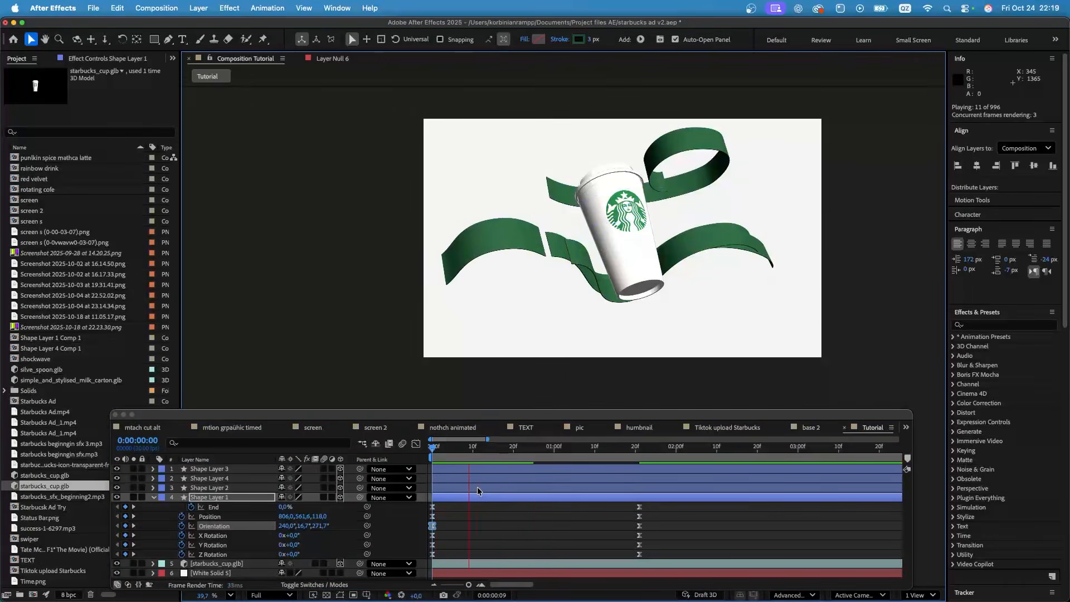
key(space)
key(space)
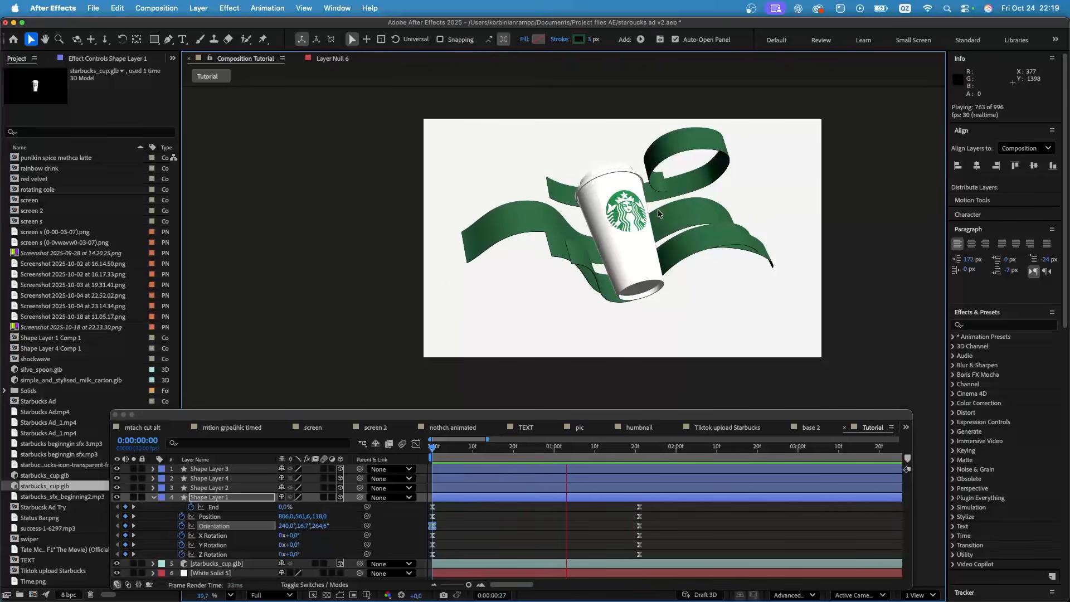
- Examine Shape Layer 1's Trim Paths End at its 0:00:01:21 and 0:00:00:00 keyframes
drag(438, 441, 613, 468)
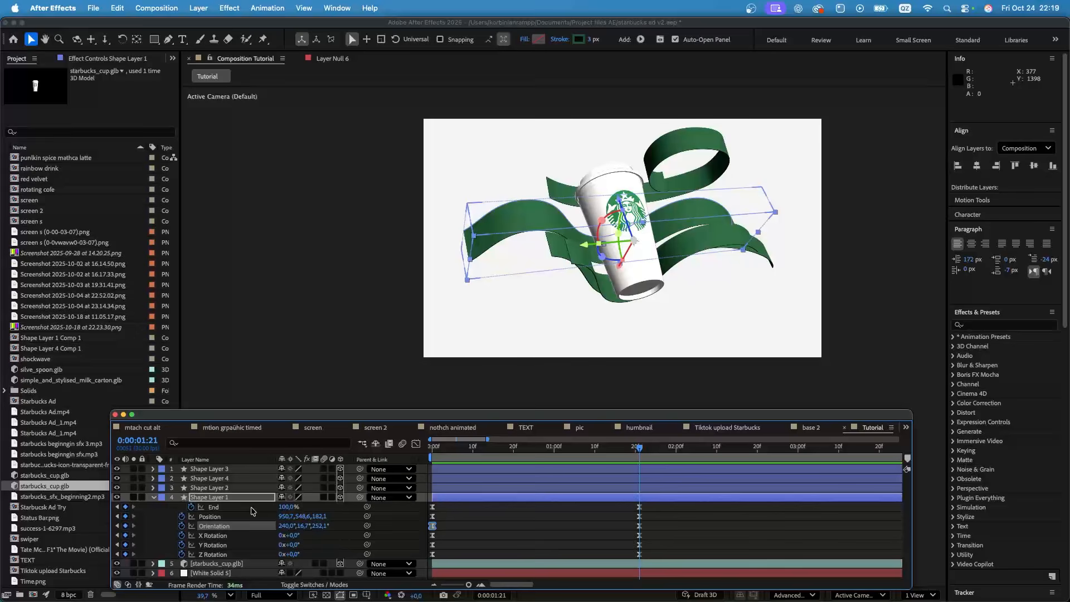
click(154, 497)
click(154, 497)
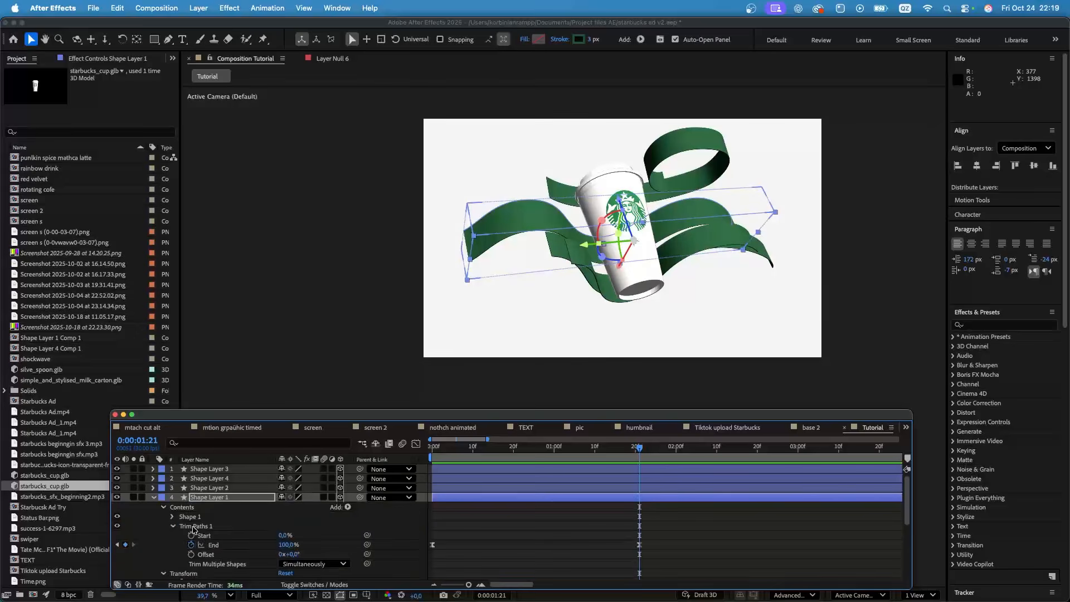
key(Home)
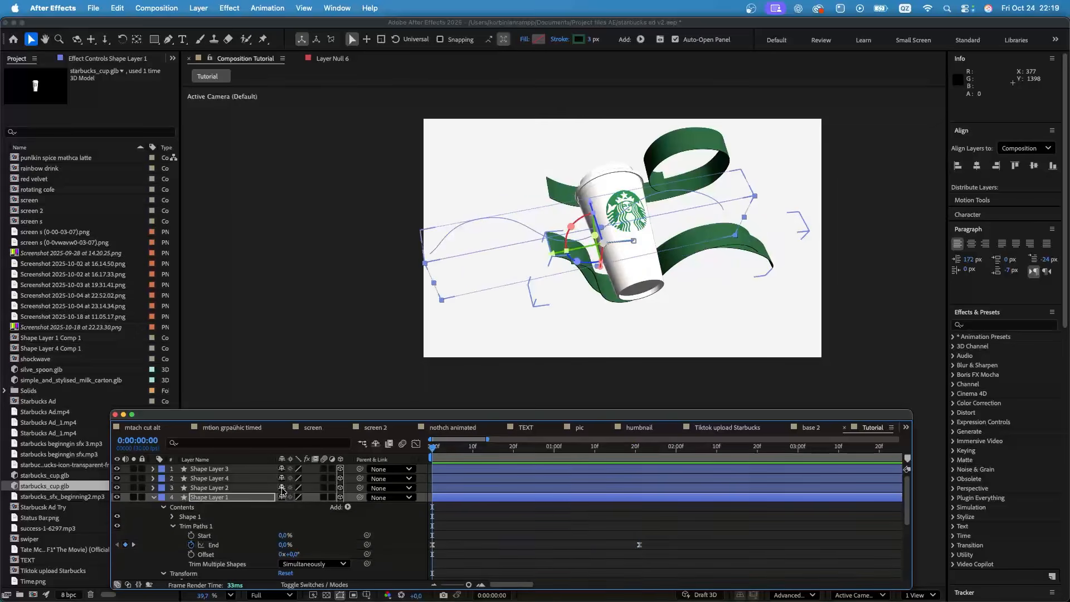
scroll(484, 351, up, 5)
scroll(242, 522, down, 1)
click(214, 544)
click(512, 532)
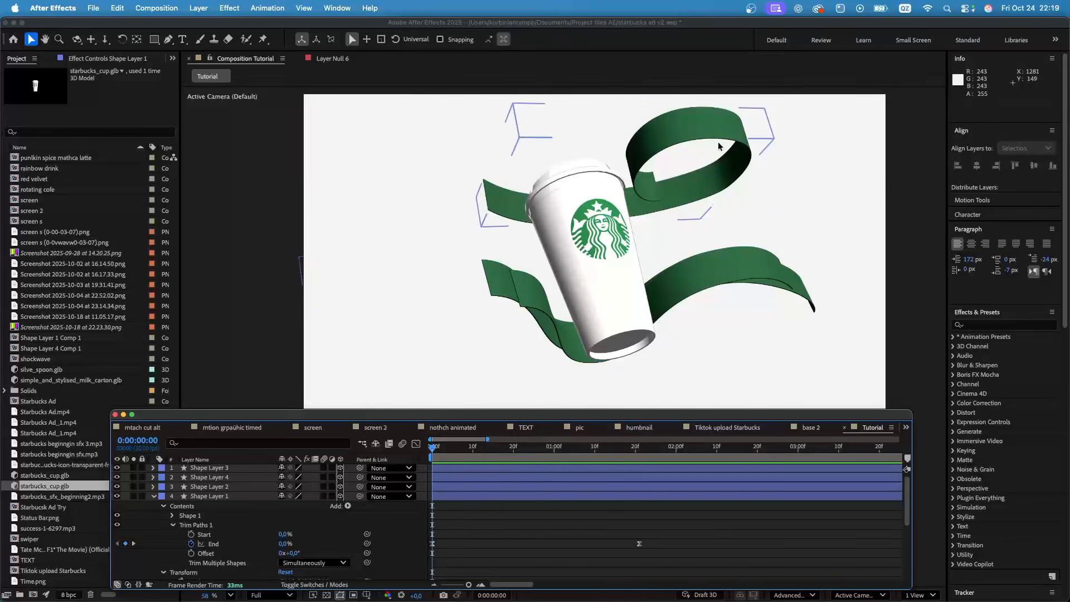
- Add Trim Paths to Shape Layer 3, the looping ribbon beside the cup lid, and expand its settings
click(653, 161)
click(153, 468)
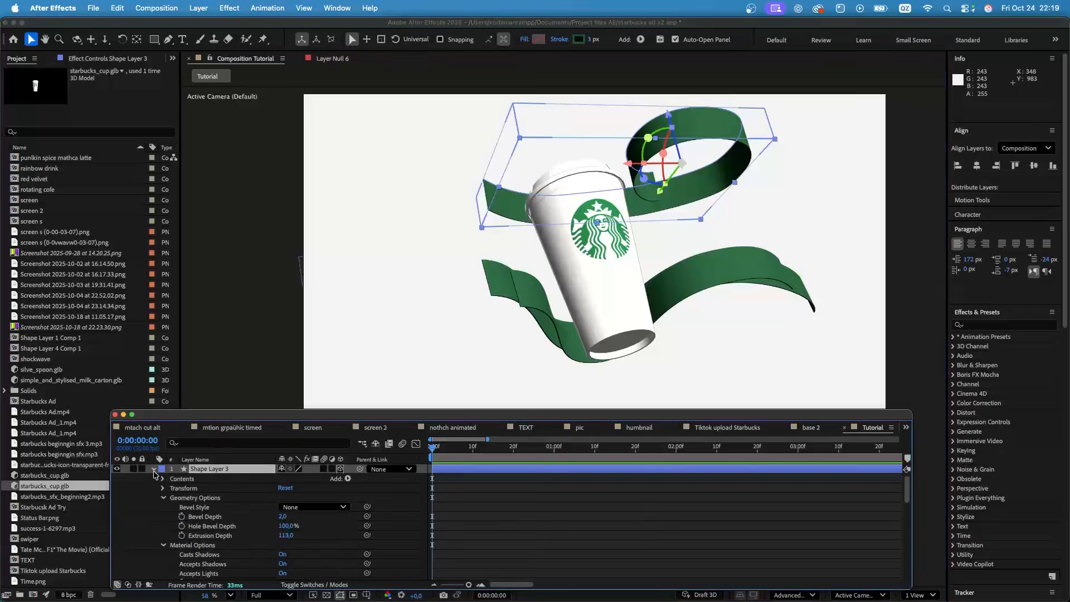
click(348, 478)
click(368, 535)
click(173, 497)
- Try trimming the looping ribbon with the Trim Paths End value and with the Start value
drag(285, 518, 721, 201)
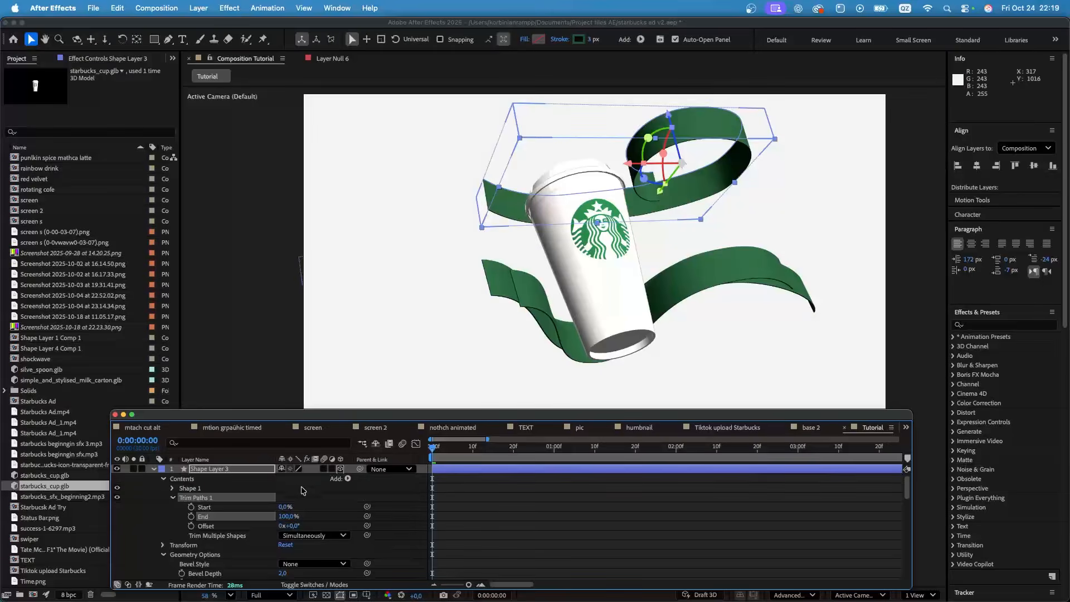
drag(283, 508, 348, 509)
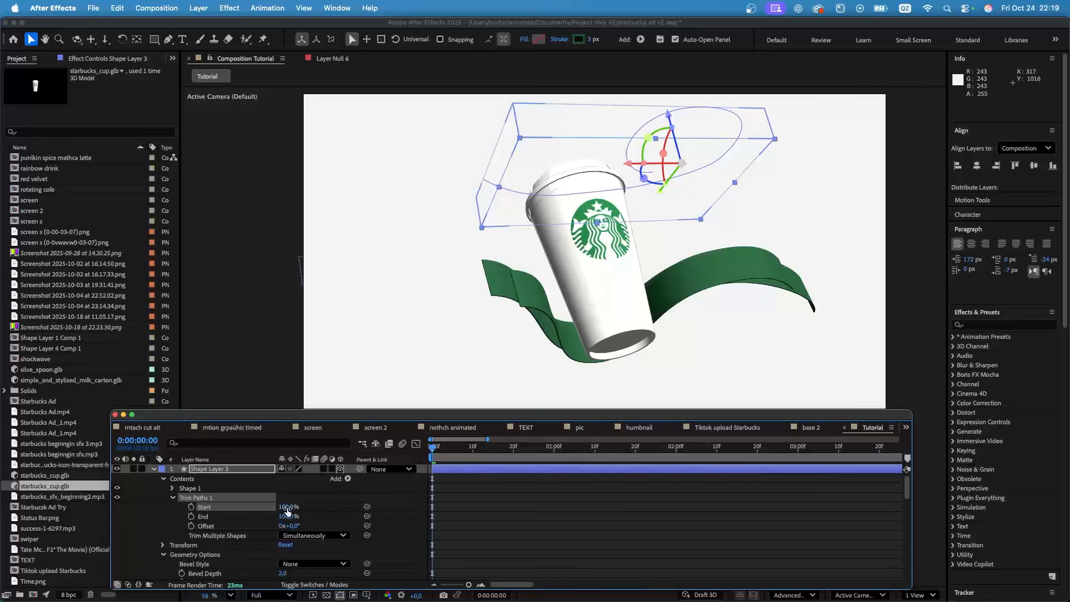
drag(287, 509, 235, 510)
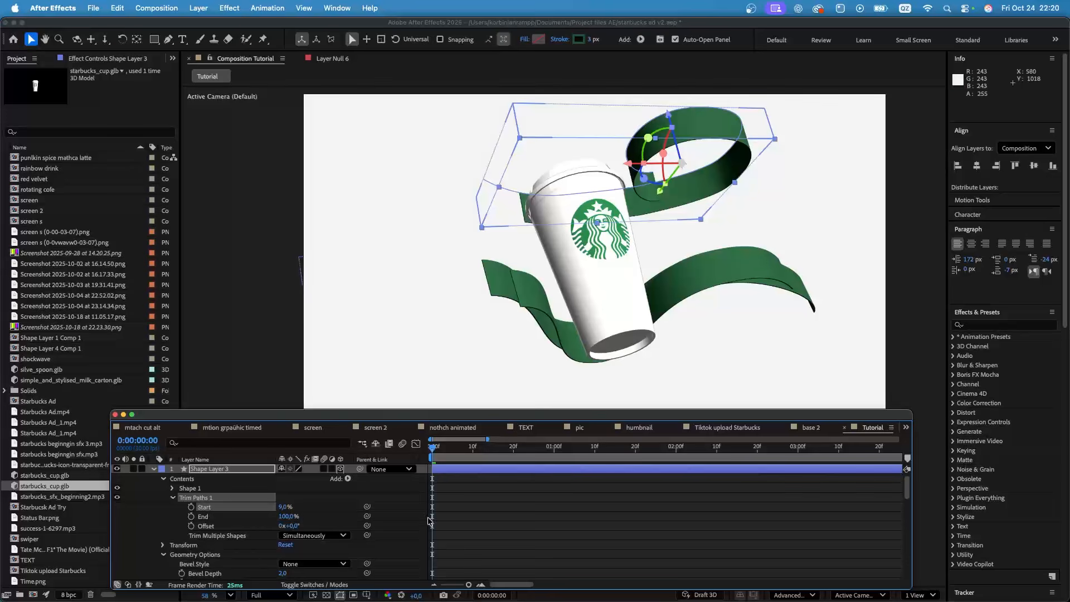
- Keyframe Shape Layer 3's Trim Paths Start at 100% at 0:00:00:00 and 0% at 0:00:01:21
drag(284, 508, 360, 507)
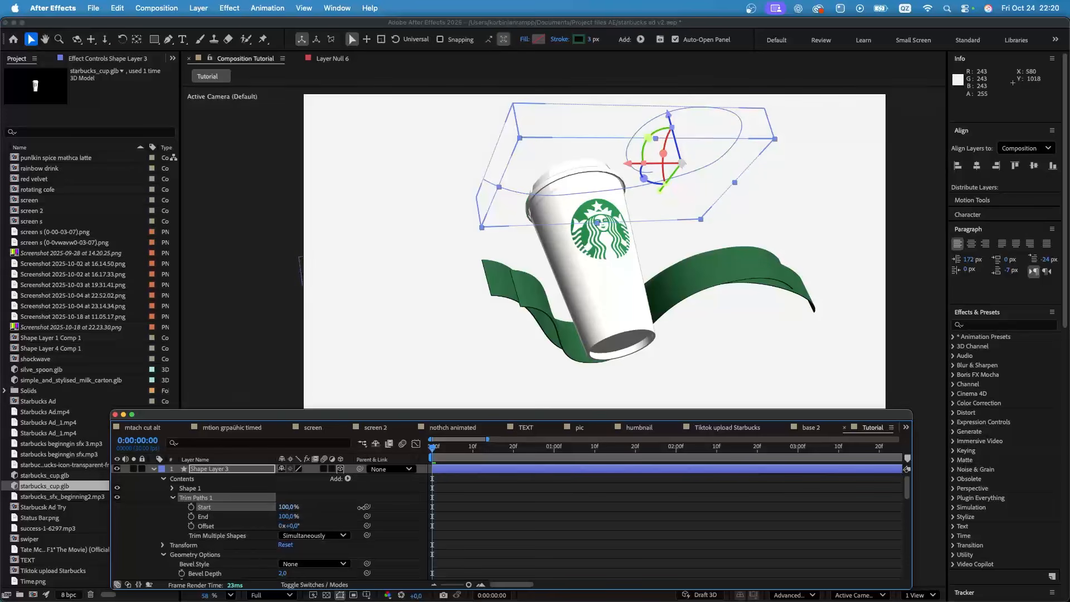
scroll(192, 508, down, 8)
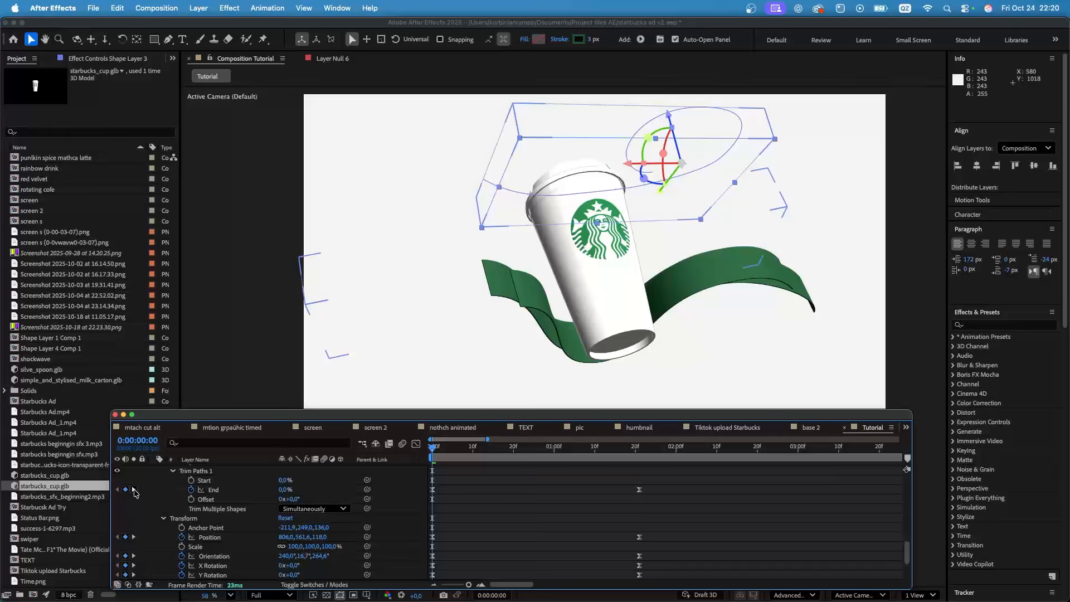
click(134, 490)
scroll(185, 512, up, 10)
click(126, 507)
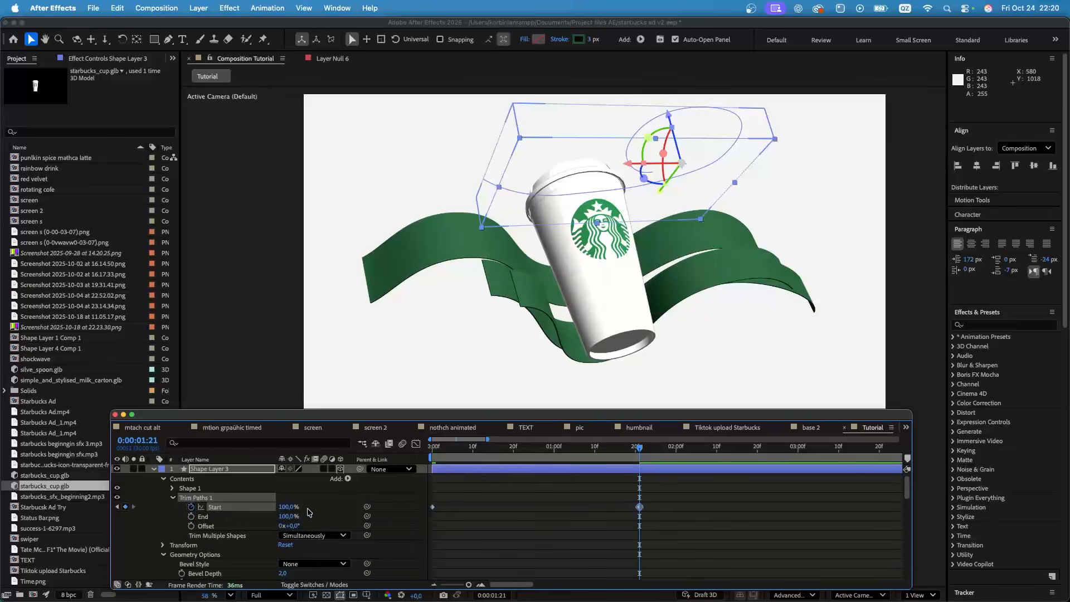
drag(447, 507, 242, 513)
click(389, 507)
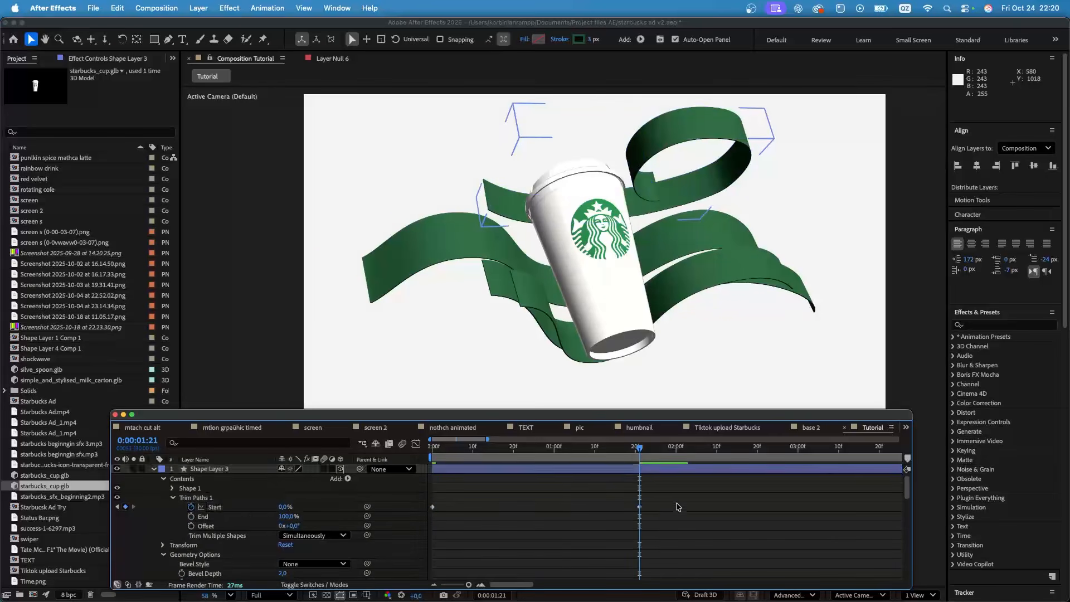
- Ease Shape Layer 3's Start keyframes with a speed curve that peaks early and preview the result
click(416, 443)
click(640, 472)
drag(605, 472, 513, 471)
key(space)
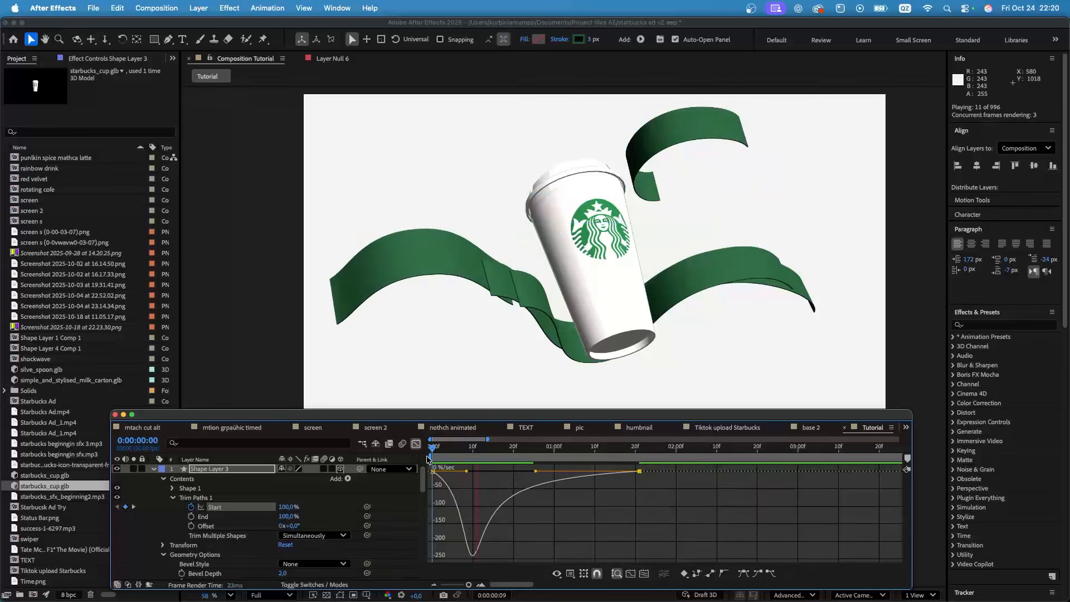
key(space)
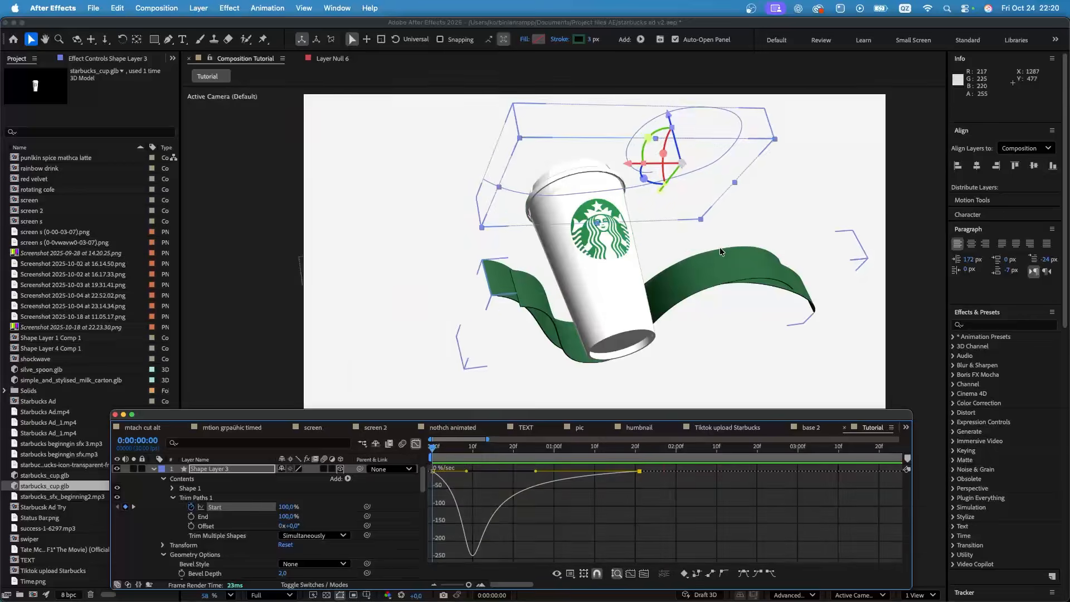
- Close the speed graph, enlarge the timeline area and preview the ribbon animation from 0:00:00:00
scroll(686, 277, down, 2)
click(416, 444)
drag(438, 410, 438, 345)
key(space)
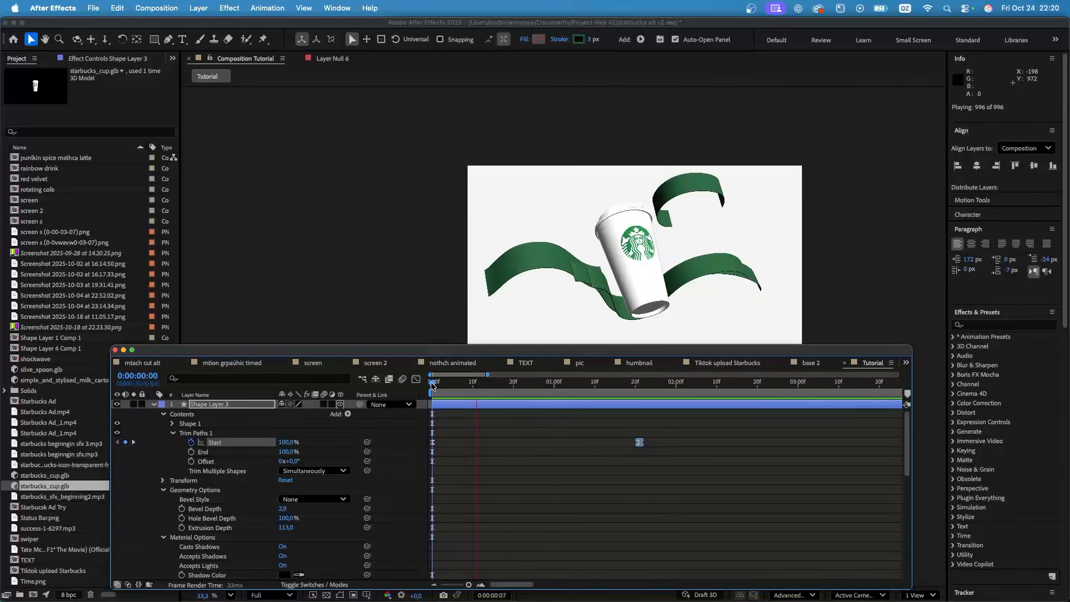
key(space)
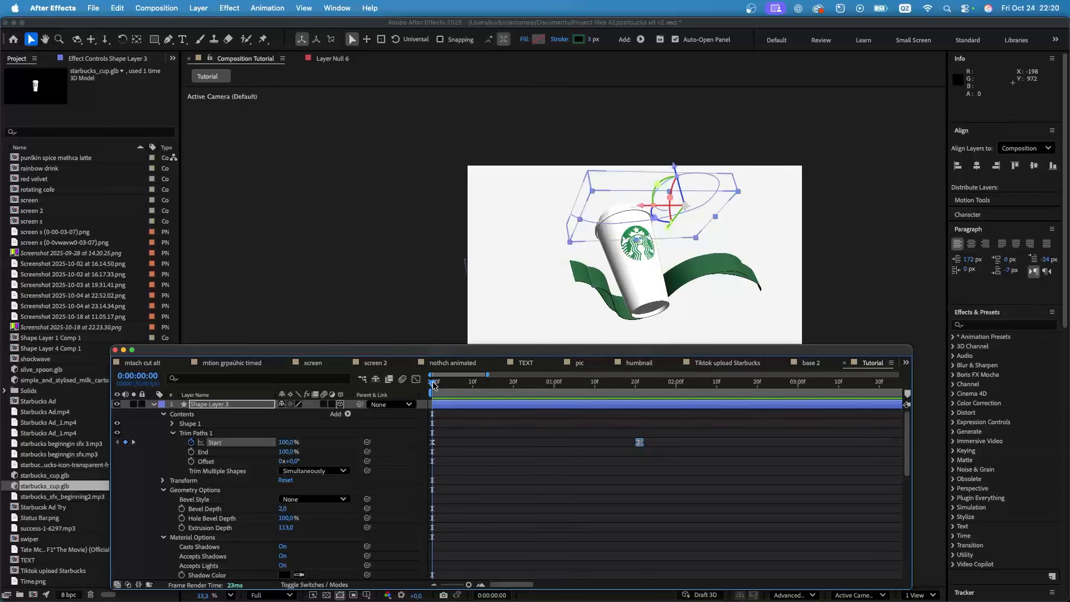
- Add Position keyframes to Shape Layer 3 at 0:00:00:00 and 0:00:01:21
click(211, 405)
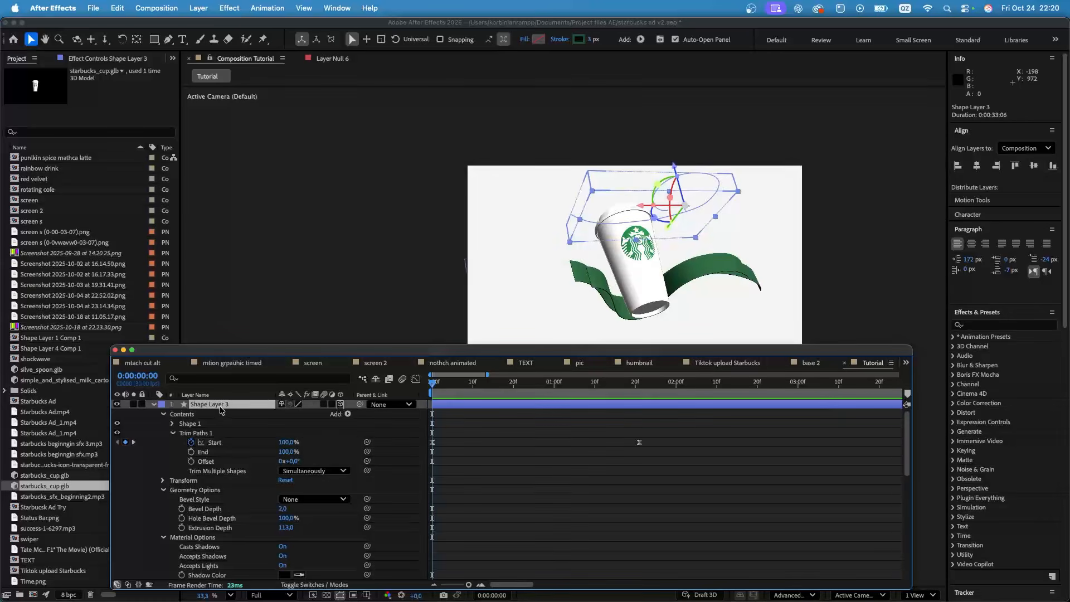
key(o)
key(p)
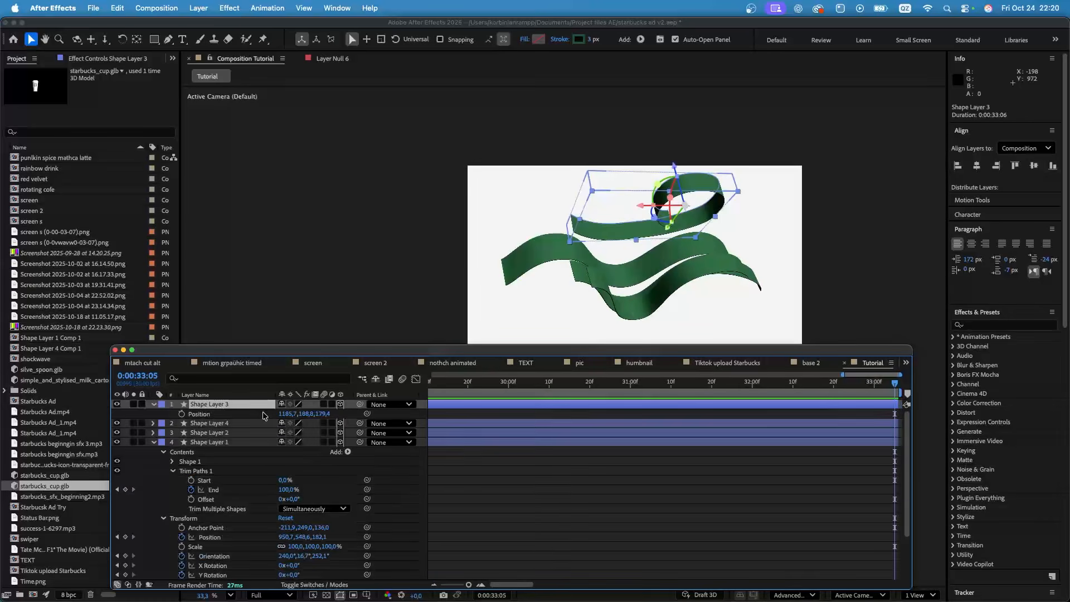
drag(474, 386, 341, 392)
key(Home)
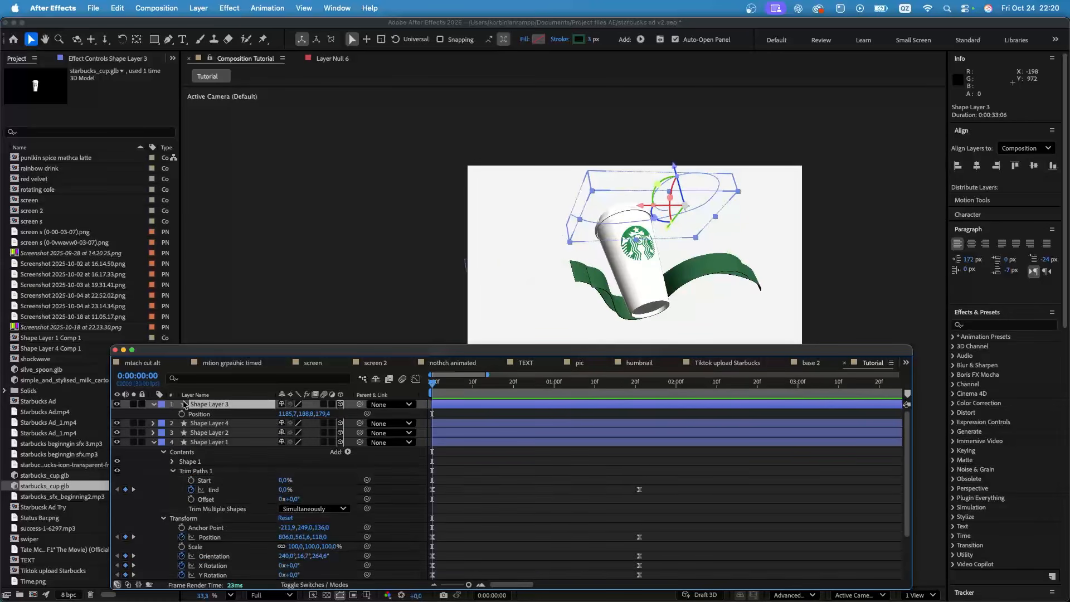
click(181, 414)
key(u)
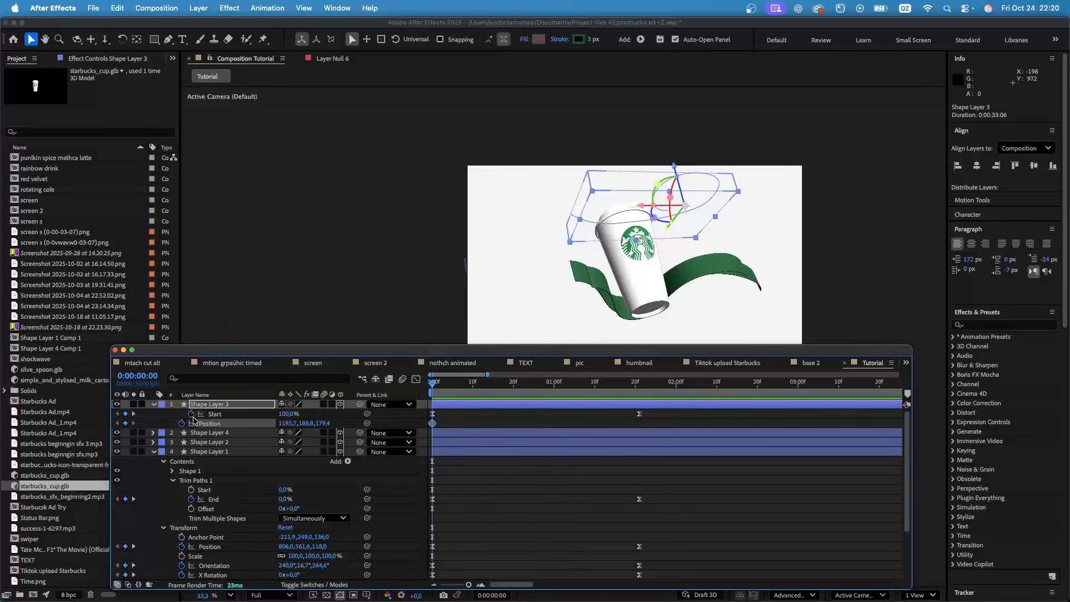
click(133, 413)
click(126, 423)
key(Home)
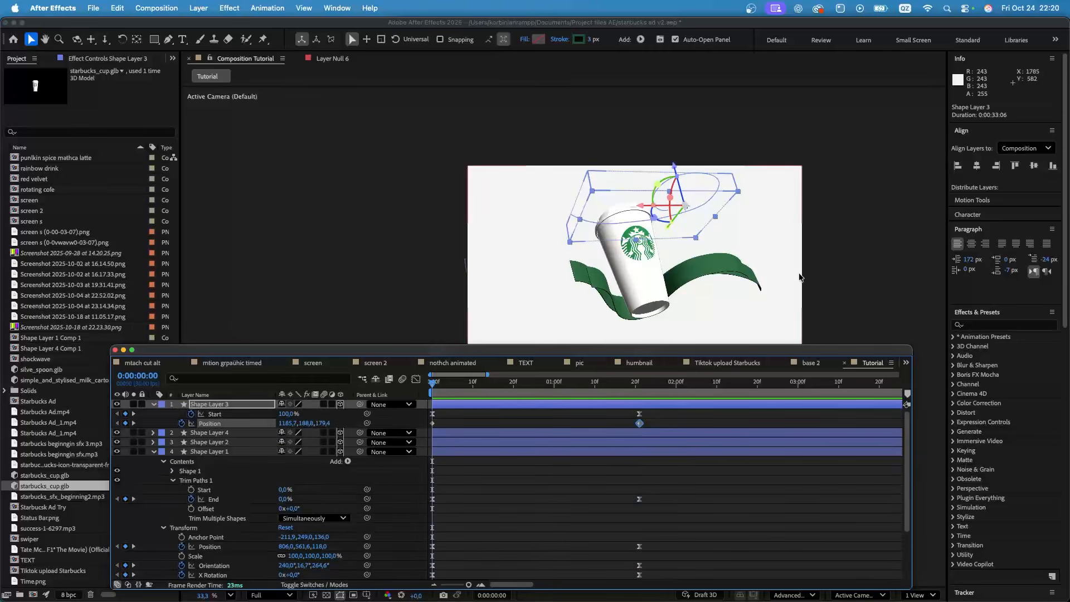
- Move Shape Layer 3 at 0:00:00:00 to Position 1112, 193.1, 150.4 and ease its Position keyframes with an early speed peak
scroll(657, 219, up, 3)
drag(654, 202, 627, 205)
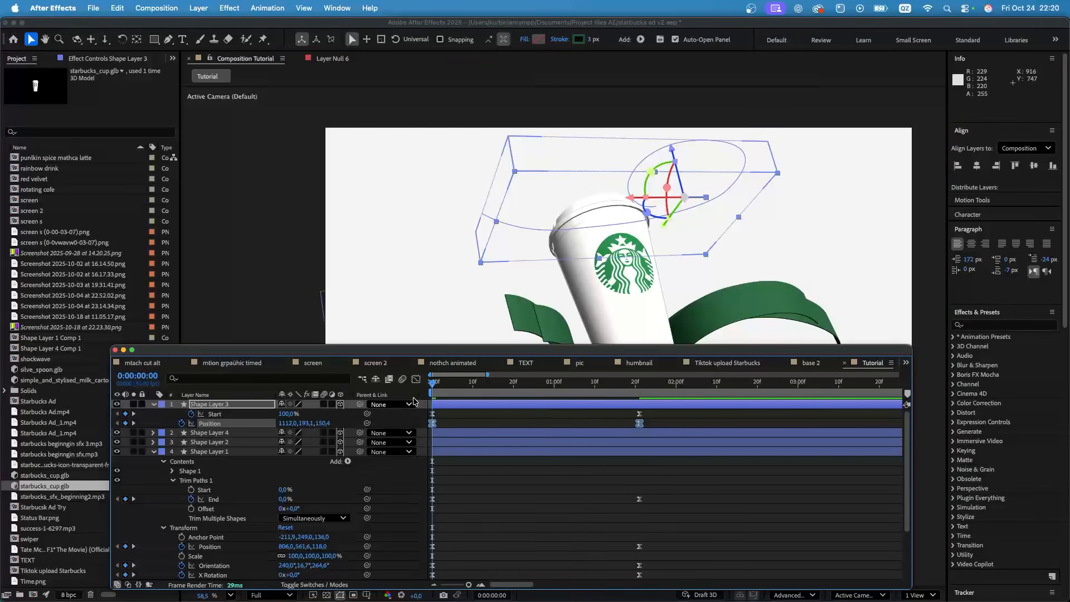
click(416, 379)
drag(664, 538, 513, 552)
key(space)
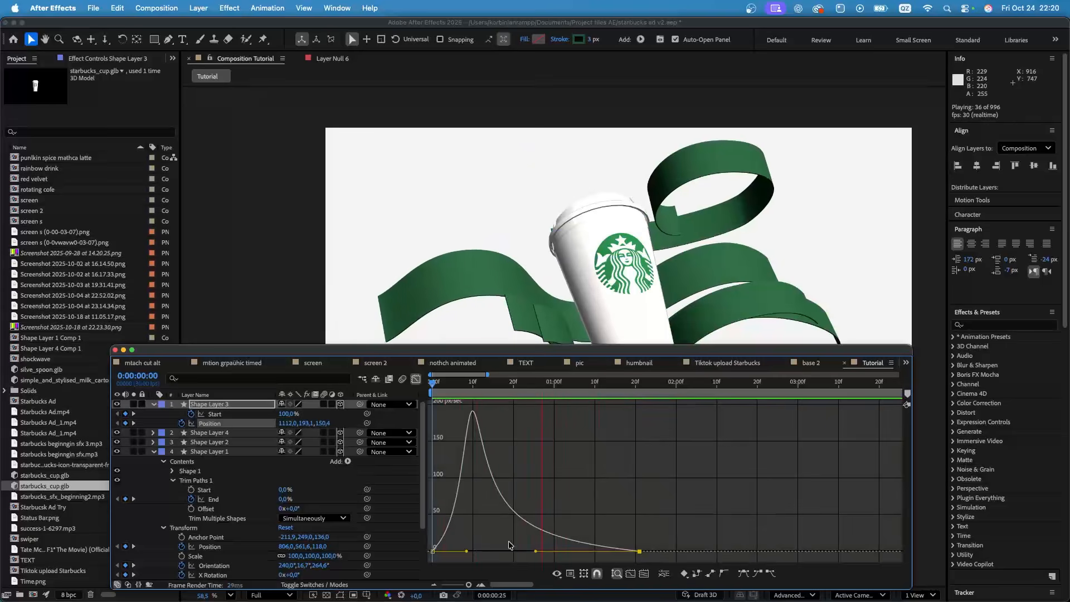
key(space)
- Readjust Shape Layer 3's first Position keyframe to about 1253, 193.1, 150.4 and preview the animation
click(415, 379)
drag(305, 423, 367, 423)
click(429, 404)
key(space)
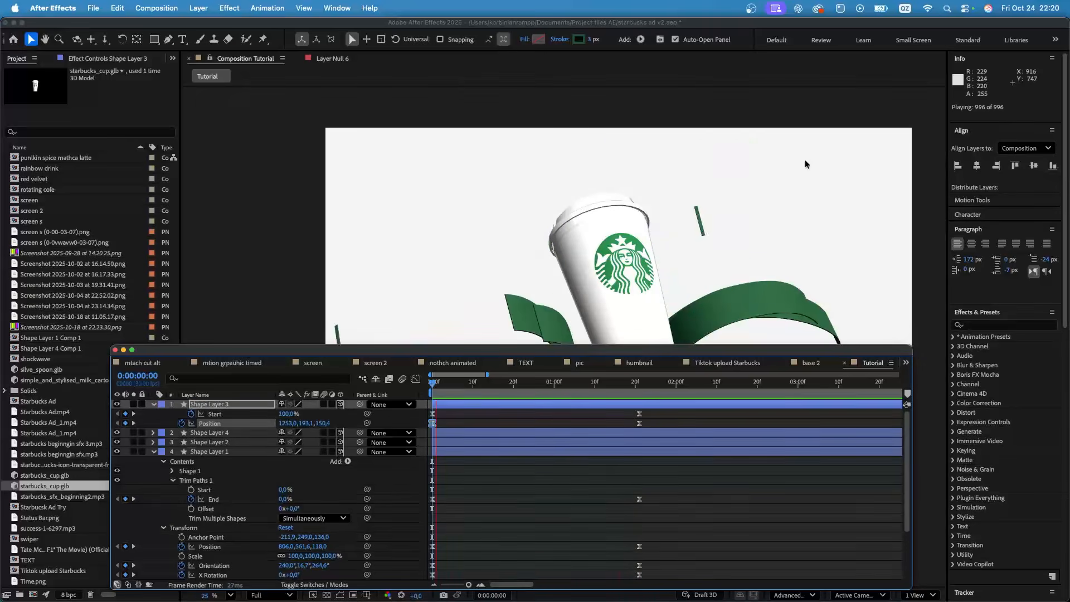
scroll(685, 273, down, 3)
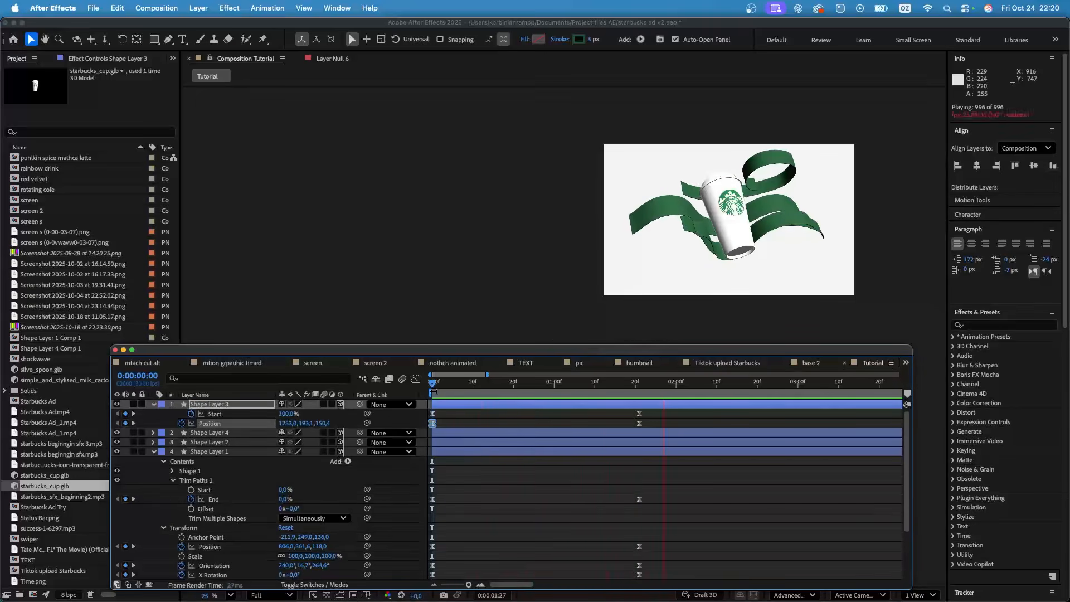
key(space)
scroll(789, 222, down, 1)
scroll(795, 190, up, 3)
key(space)
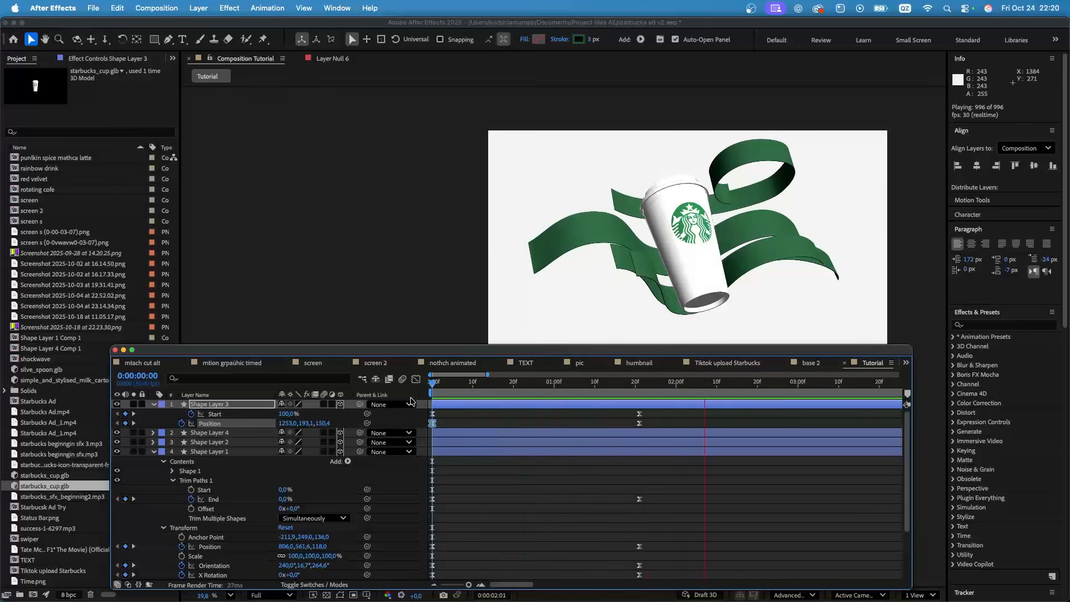
key(space)
- Add Trim Paths to Shape Layer 2 and keyframe its End with easing from 0% at 0:00:00:00 to 100% at 0:00:01:22
click(219, 444)
scroll(508, 271, up, 4)
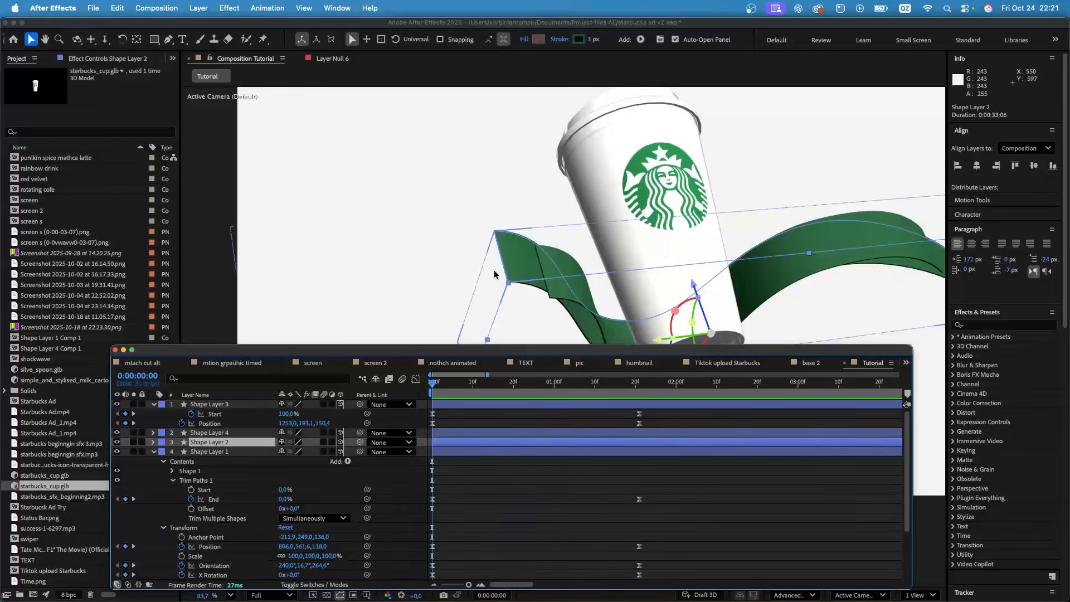
scroll(557, 283, down, 4)
scroll(656, 279, up, 3)
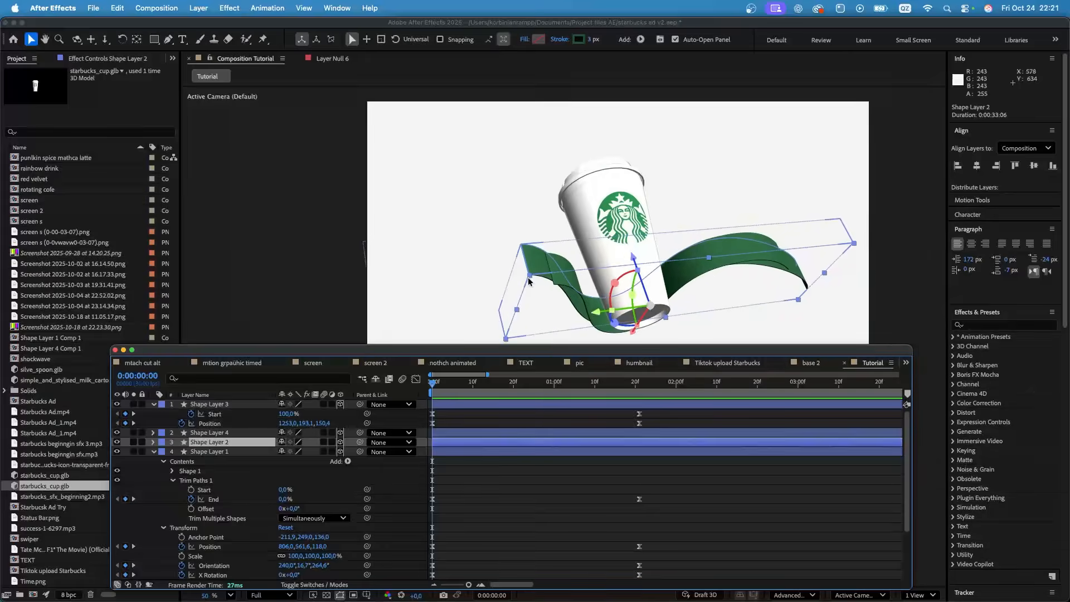
click(154, 442)
click(346, 453)
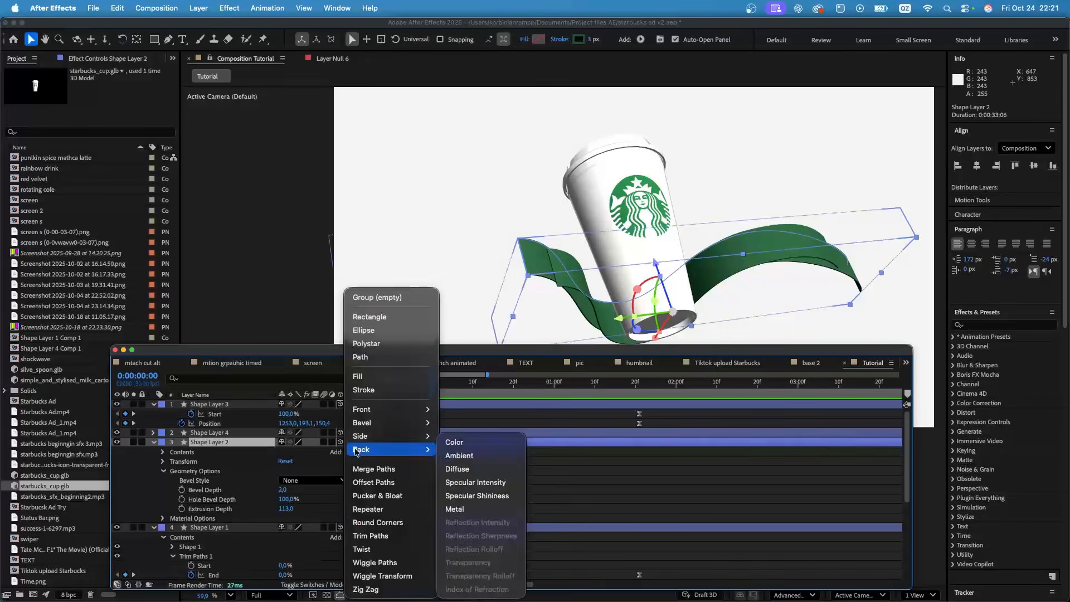
click(381, 535)
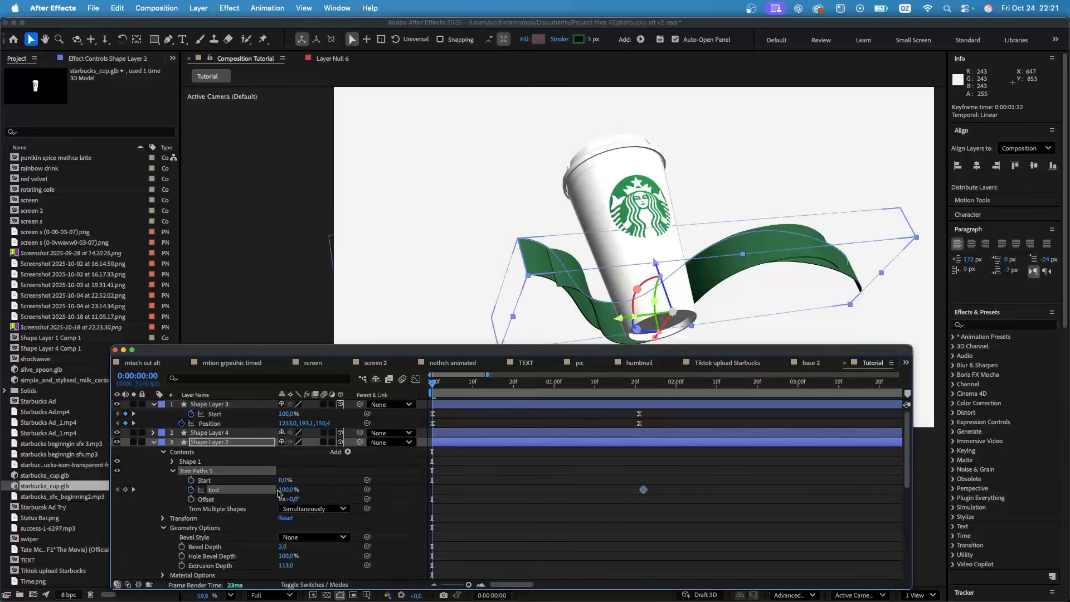
drag(284, 489, 161, 493)
drag(714, 473, 384, 508)
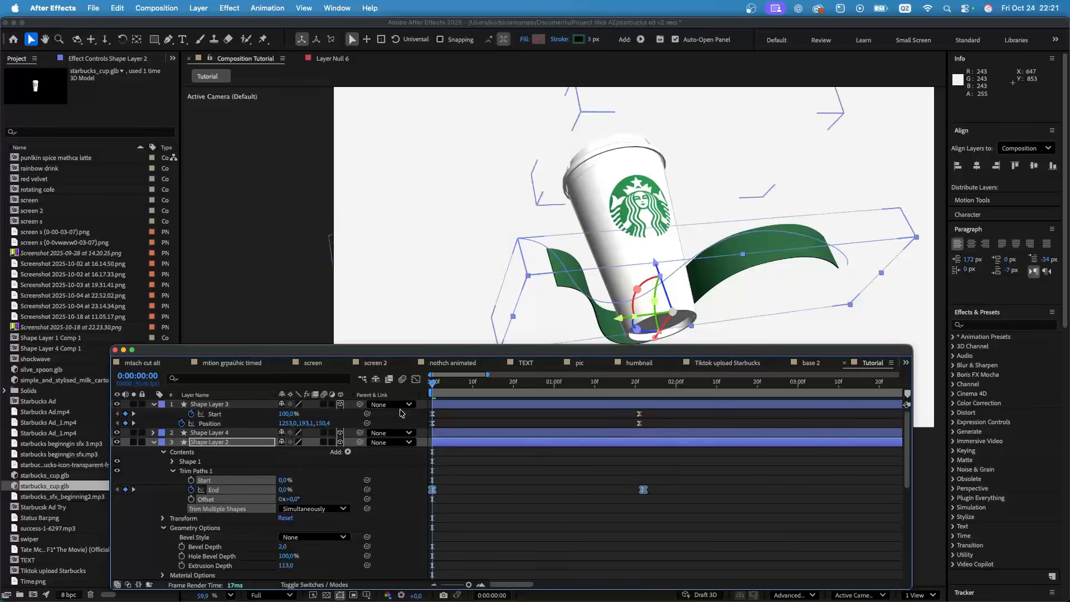
- Add Position keyframes to Shape Layer 2 at 0:00:00:00 and 0:00:01:22
click(227, 441)
key(p)
click(181, 451)
key(u)
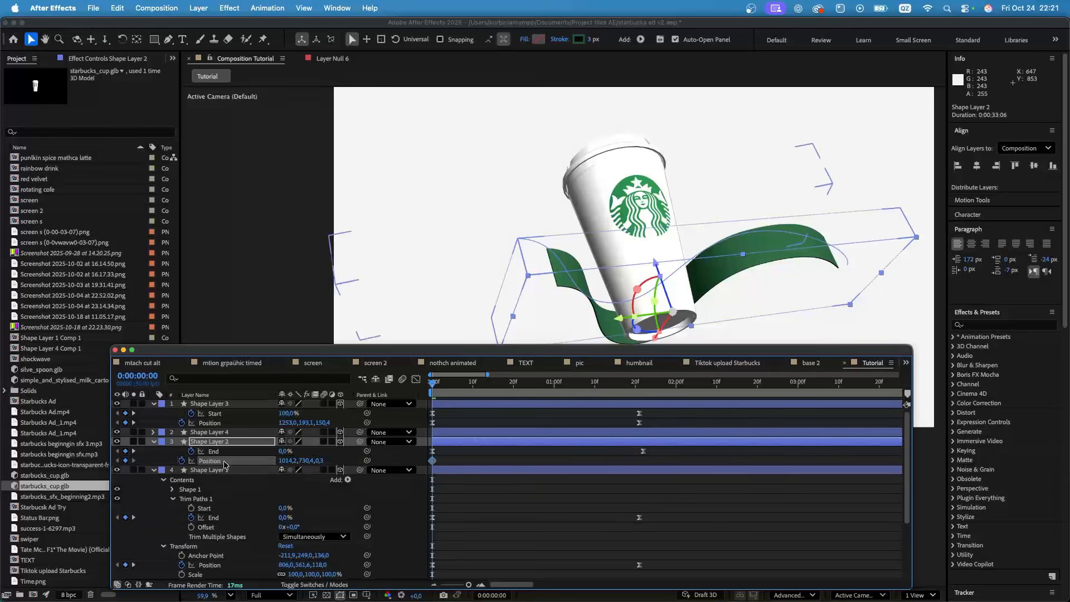
click(134, 451)
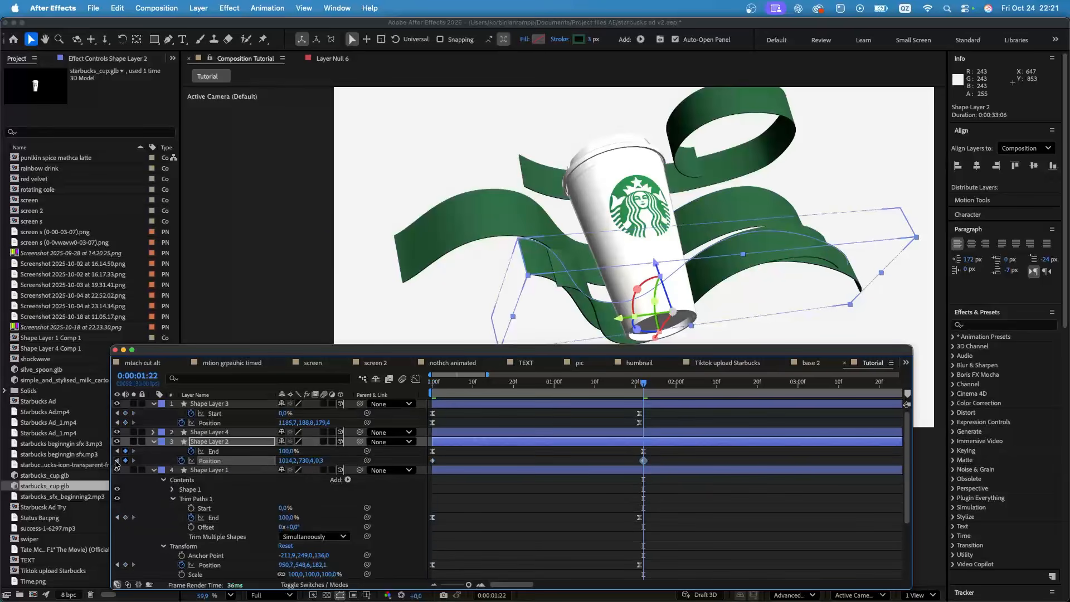
click(117, 460)
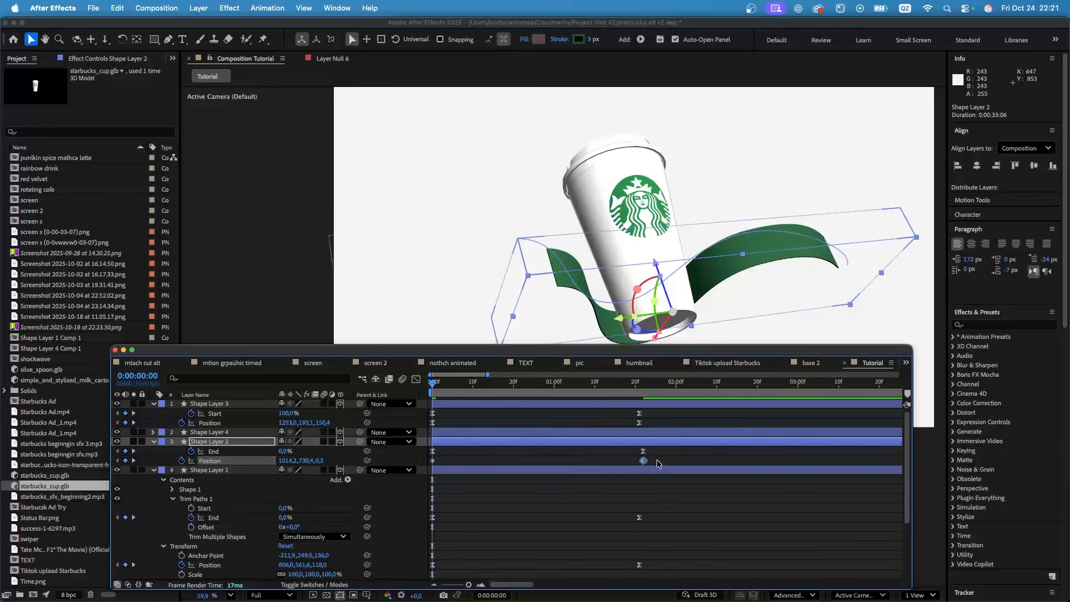
- Apply Easy Ease to Shape Layer 2's Position keyframes and set the first one to about 957.2, 730.4, 0.3
drag(657, 462, 408, 440)
key(F9)
click(445, 460)
drag(287, 461, 256, 461)
- Reshape Shape Layer 2's End and Position speed curves to peak at about frame 10 with a long ease-out, and preview the animation
drag(667, 464, 429, 447)
click(417, 380)
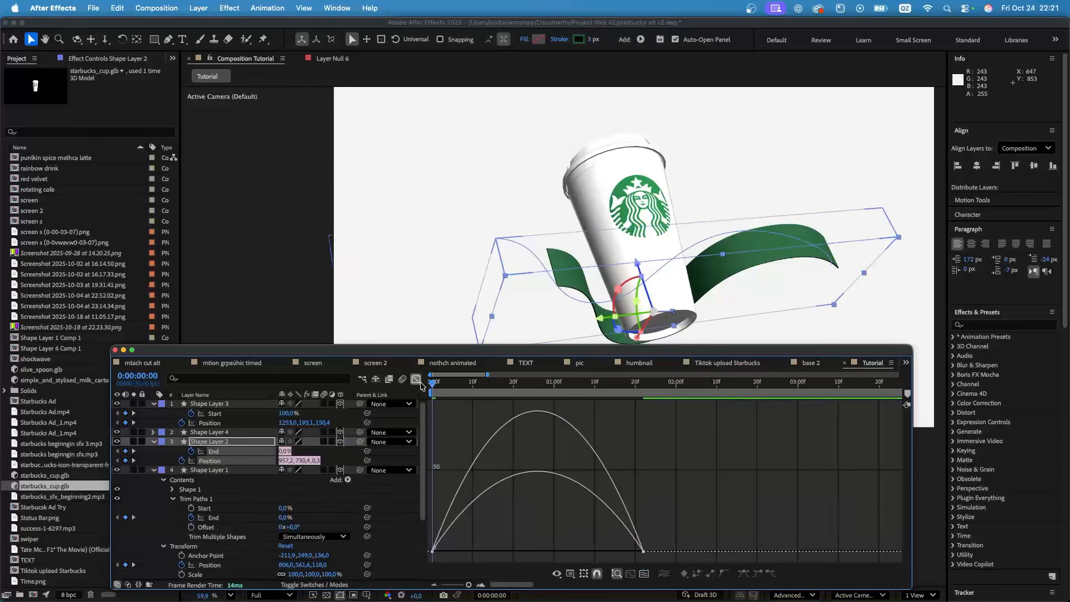
click(642, 551)
drag(613, 551, 524, 553)
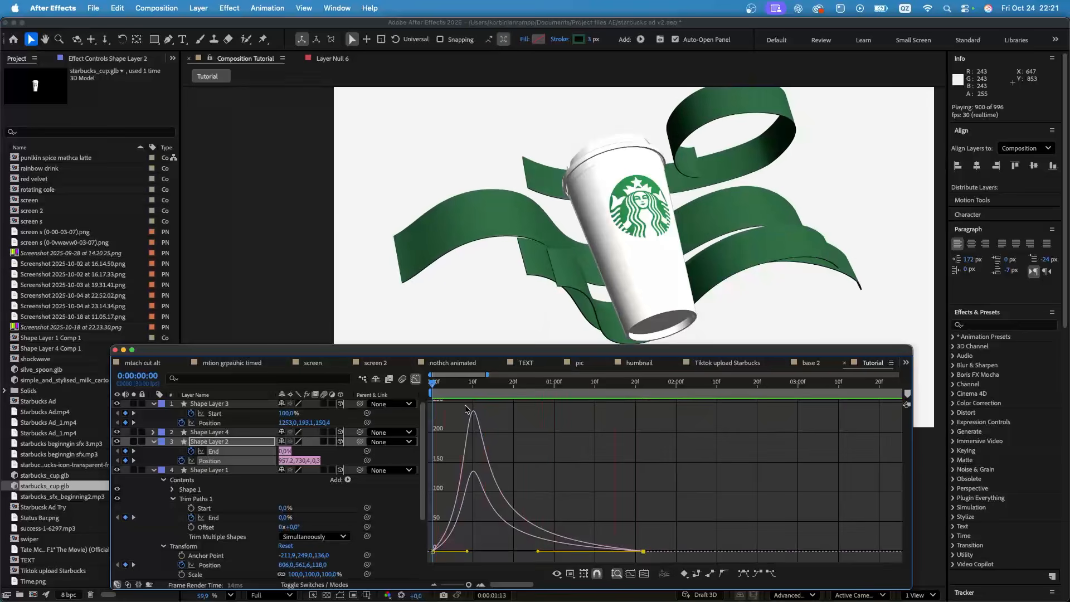
key(space)
click(416, 380)
- Copy Shape Layer 2's eased End keyframes onto Shape Layer 4
click(217, 453)
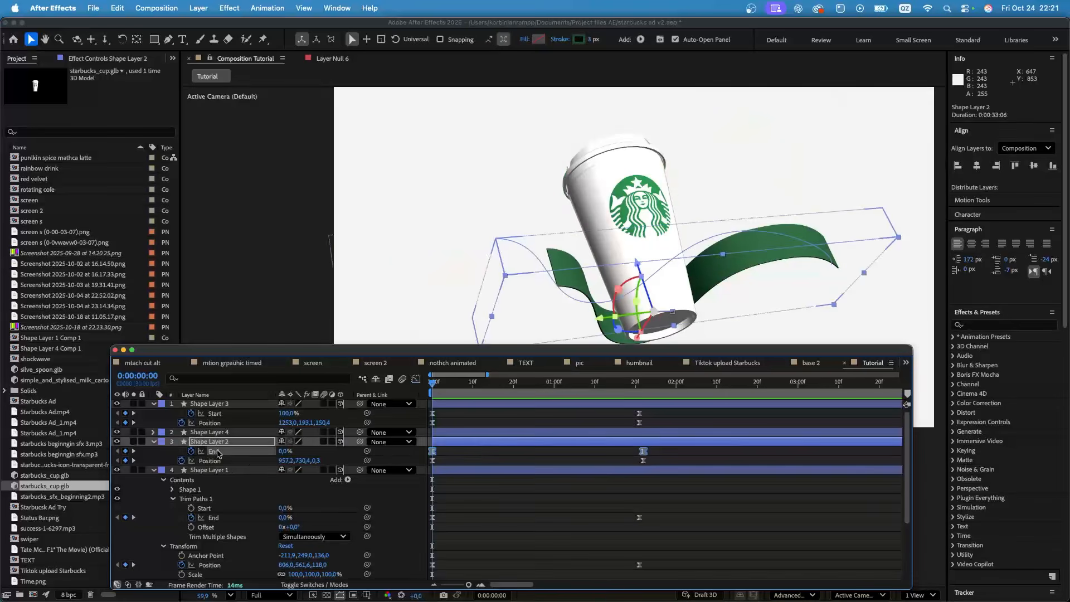
click(218, 433)
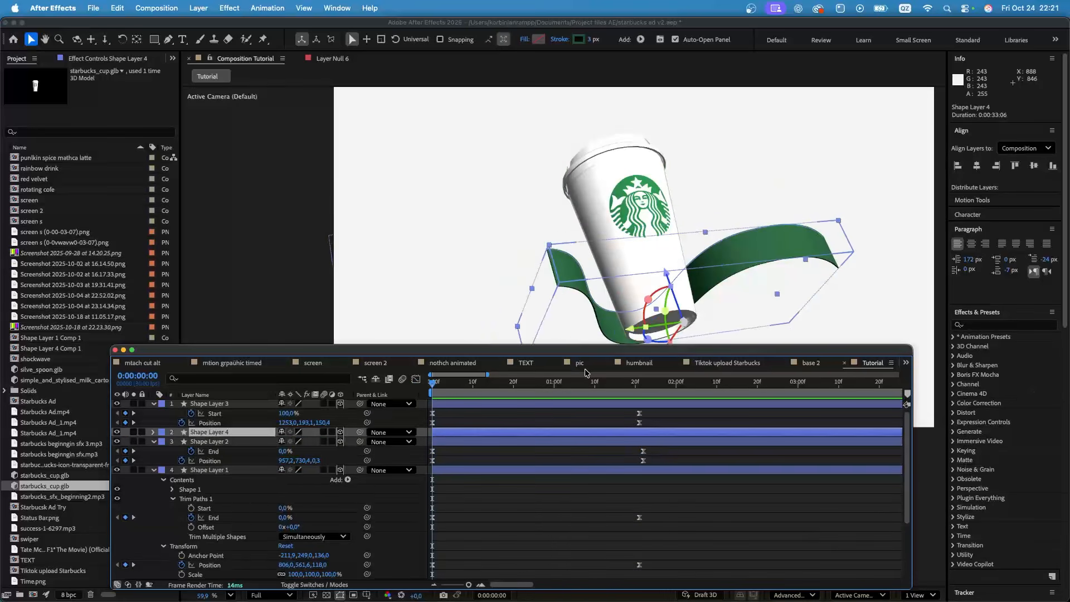
key(cmd+v)
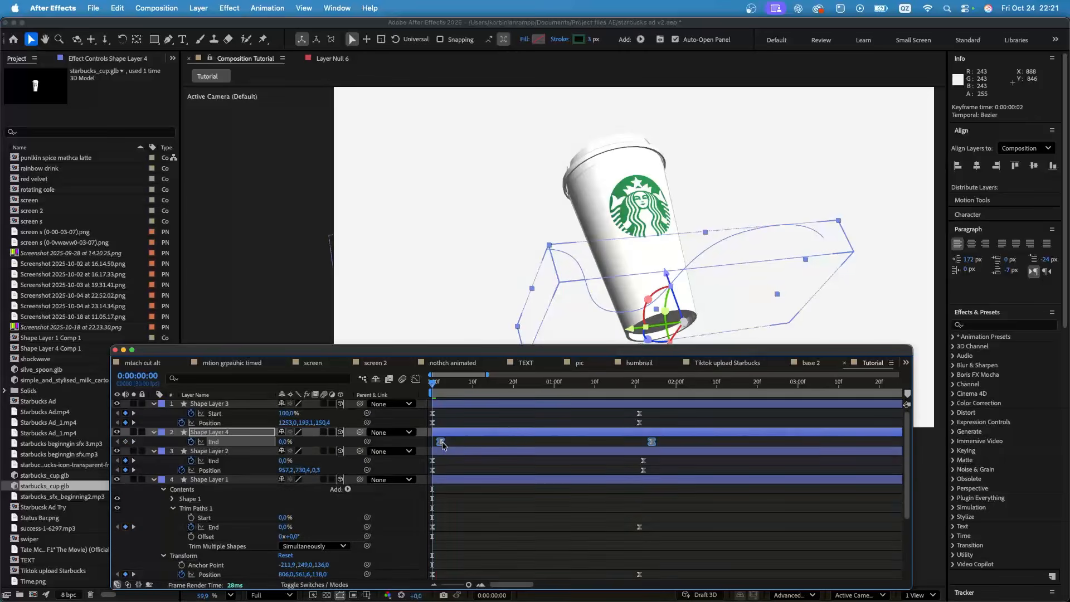
- Try delaying Shape Layer 4's End keyframes by about 11 frames and preview the ribbon
key(space)
key(space)
drag(440, 441, 474, 446)
key(space)
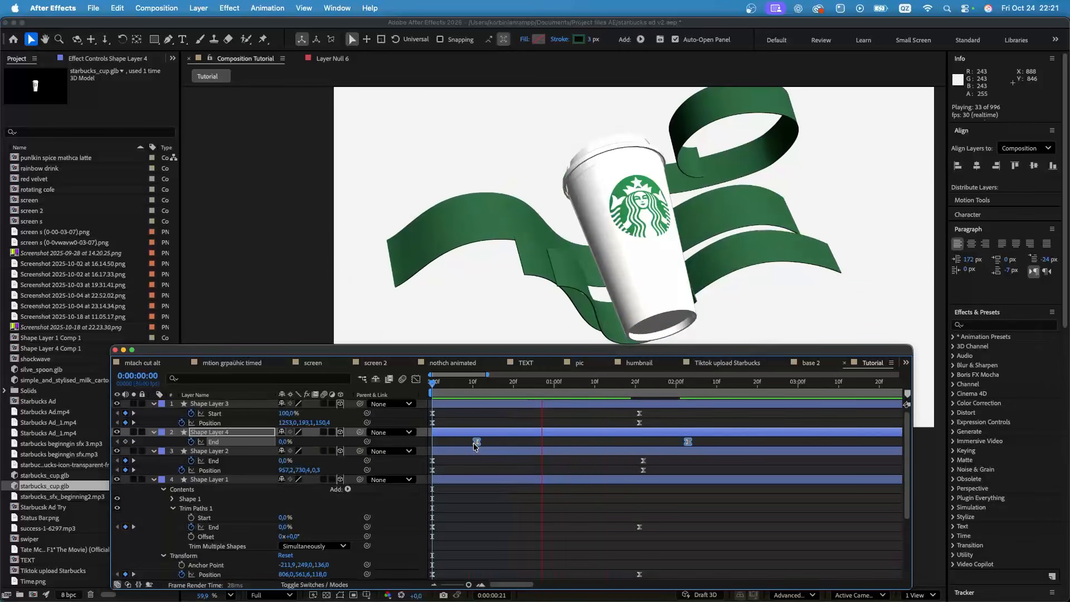
click(433, 385)
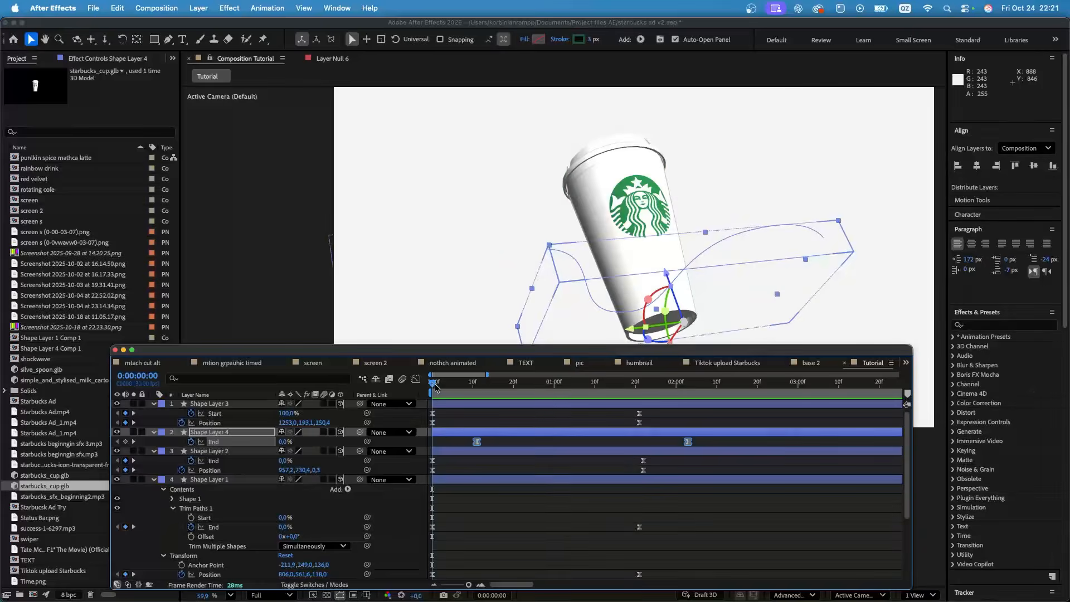
- Move Shape Layer 4's End keyframes back so that the first one sits at 0:00:00:00
key(End)
key(p)
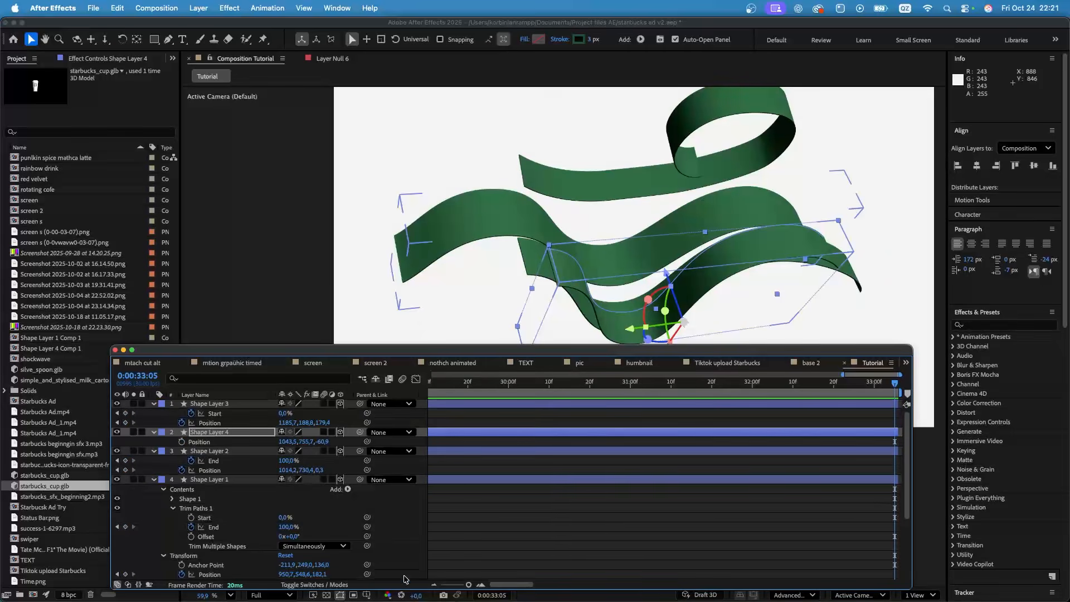
key(Home)
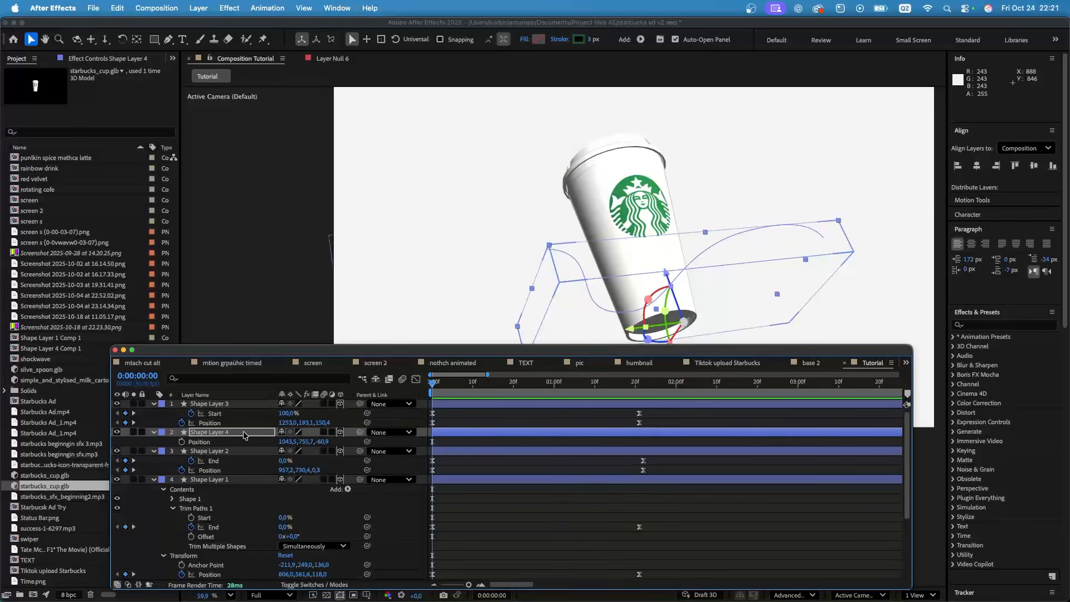
click(246, 435)
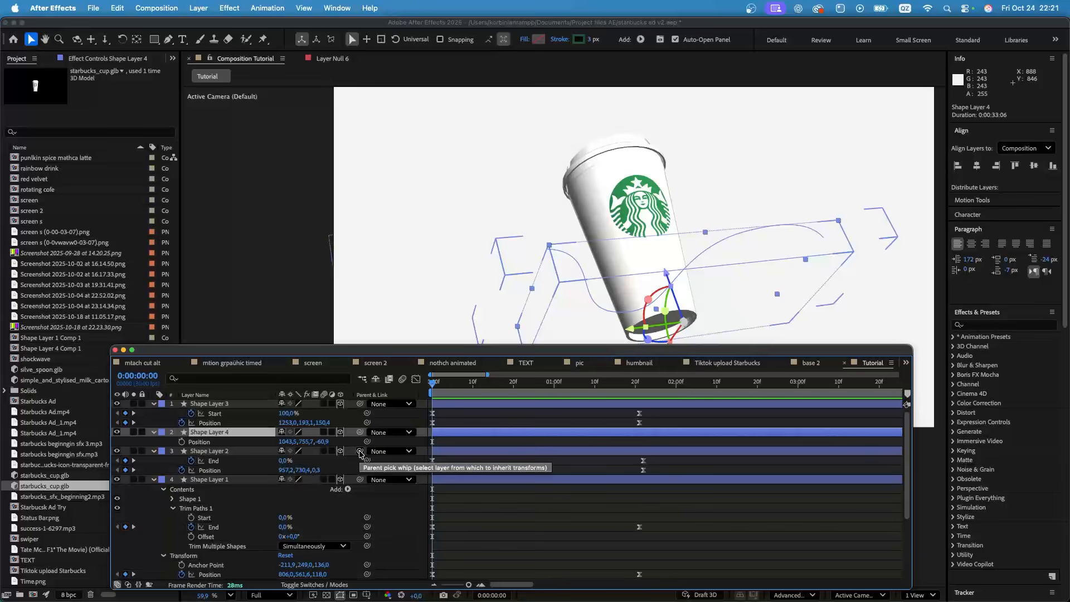
key(p)
key(u)
drag(709, 438, 439, 449)
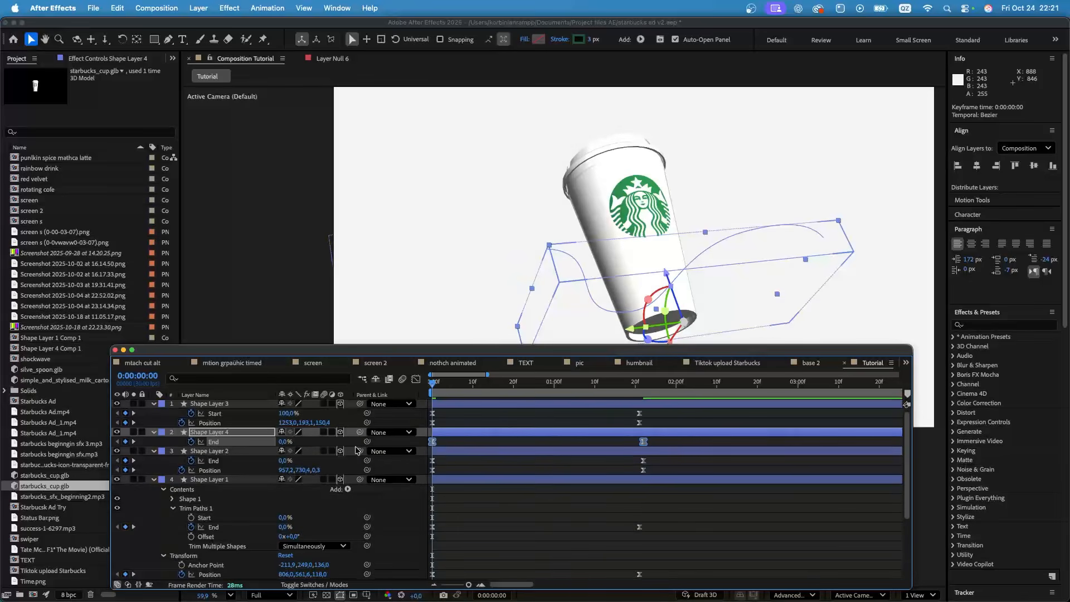
- Keyframe Shape Layer 4's Position at 0:00:00:00 and at its last End keyframe, setting the first one to about 965.5, 755.7, -60.9
click(228, 434)
key(alt+shift+p)
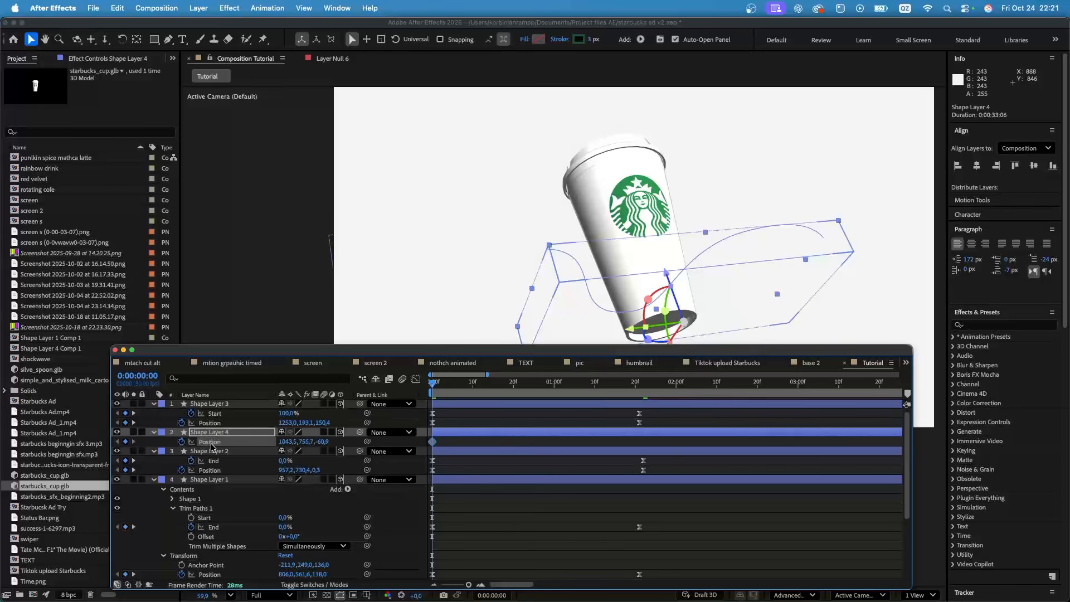
key(u)
click(134, 441)
click(126, 451)
click(117, 451)
drag(283, 450, 240, 451)
- Ease Shape Layer 4's End and Position keyframes with speed curves peaking at about frame 10, and preview the result
drag(659, 450, 414, 441)
click(415, 379)
drag(668, 531, 522, 548)
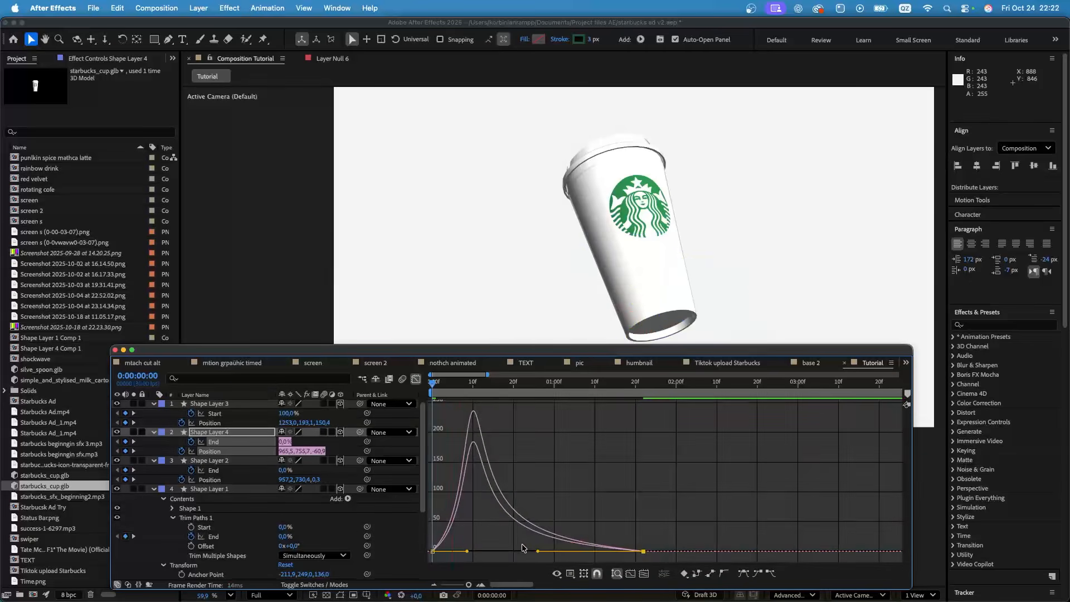
key(space)
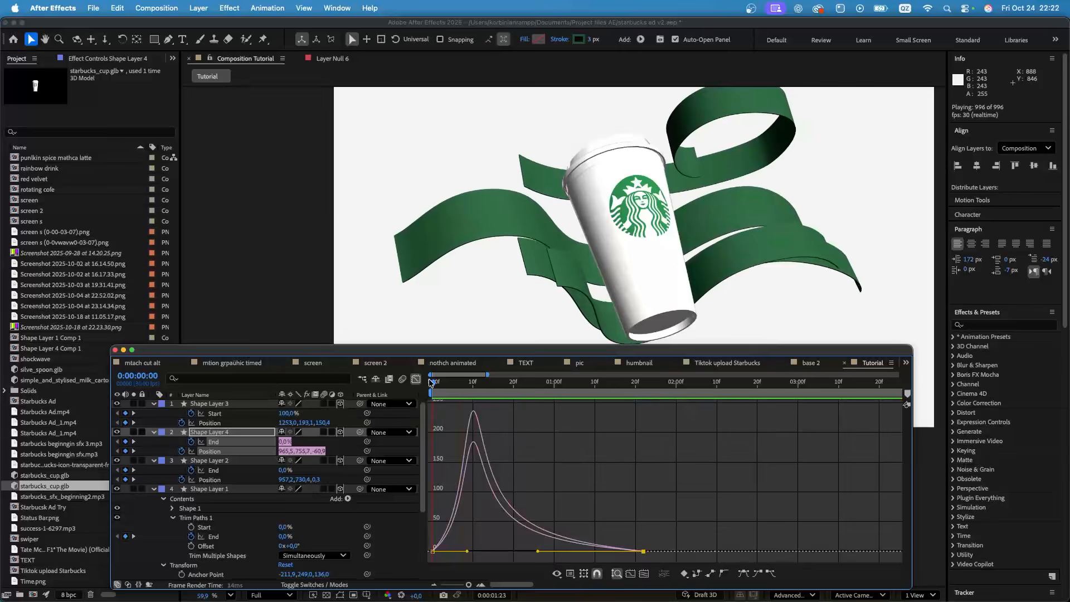
- Delay all of Shape Layer 4's End and Position keyframes to start at 0:00:00:05 and preview the animation
click(416, 380)
drag(657, 461, 454, 455)
key(space)
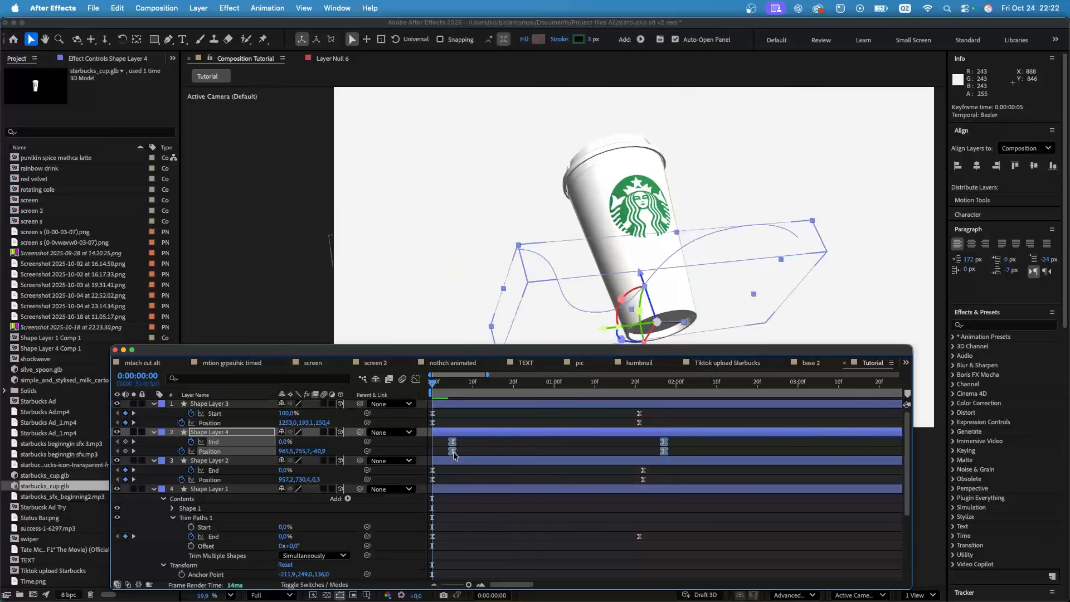
key(space)
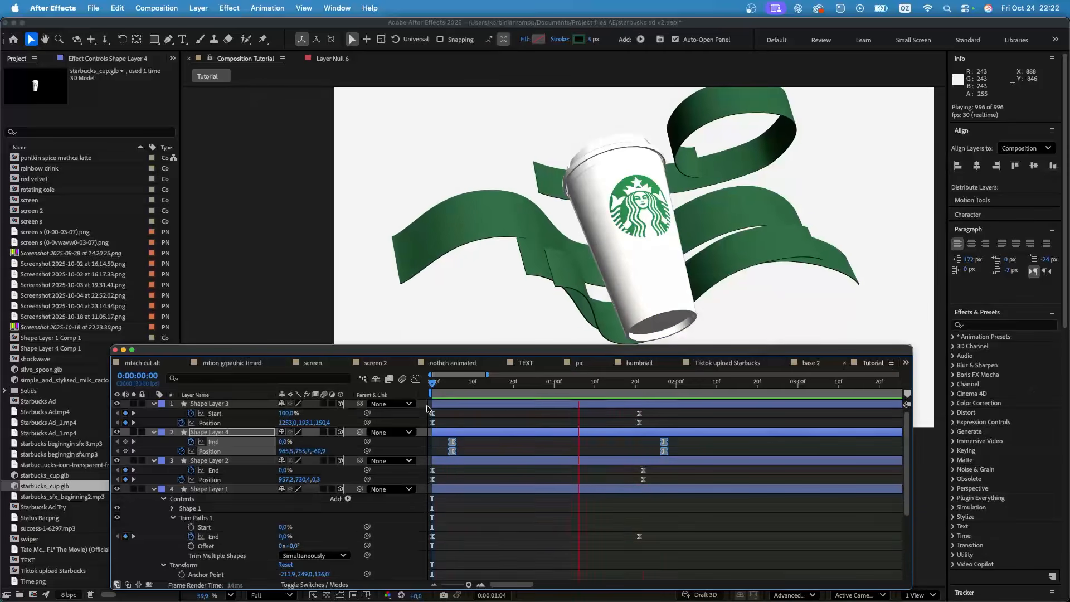
key(space)
- Shorten the outgoing ease of Shape Layer 4's first Position keyframe for a faster start, and preview the motion
drag(680, 448, 433, 452)
click(452, 552)
drag(488, 552, 473, 551)
key(space)
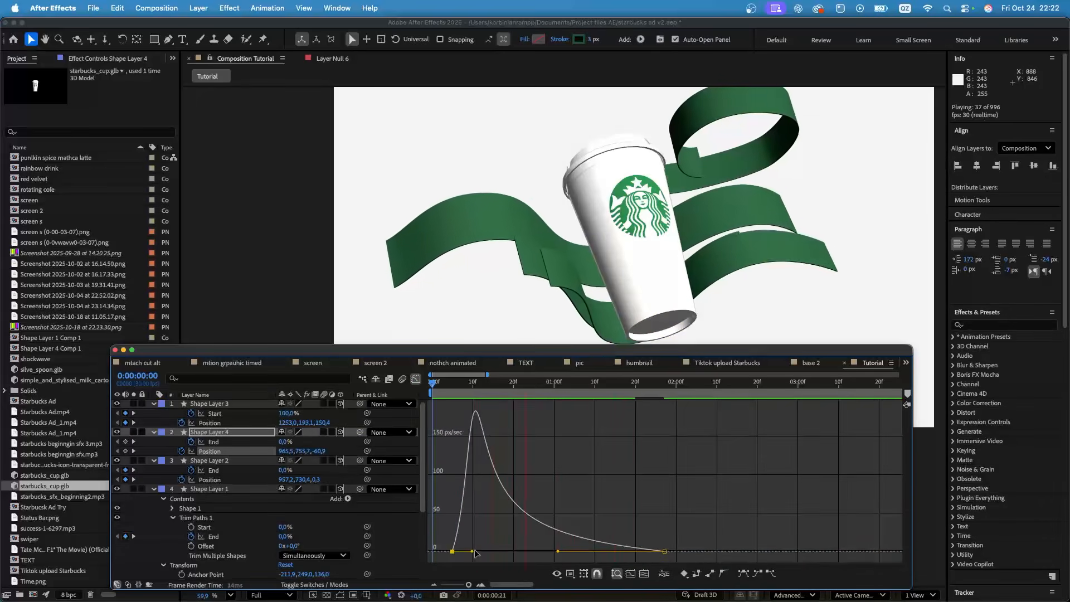
key(space)
click(415, 380)
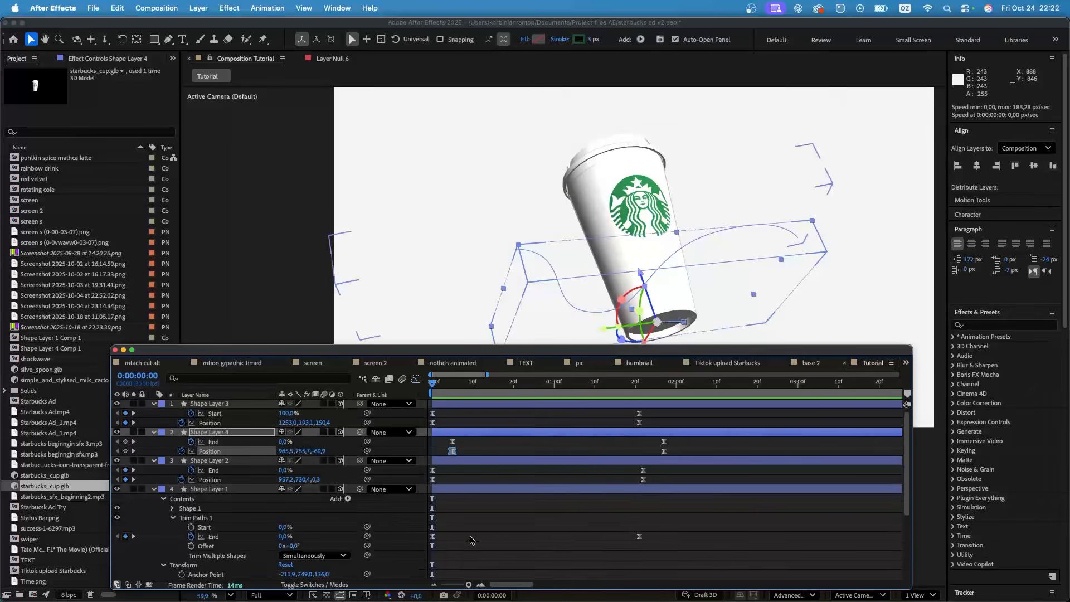
- Preview the whole ribbon animation in the full frame and inspect the composition at 0:00:01:24
click(435, 584)
click(435, 584)
click(458, 567)
scroll(671, 266, down, 3)
key(space)
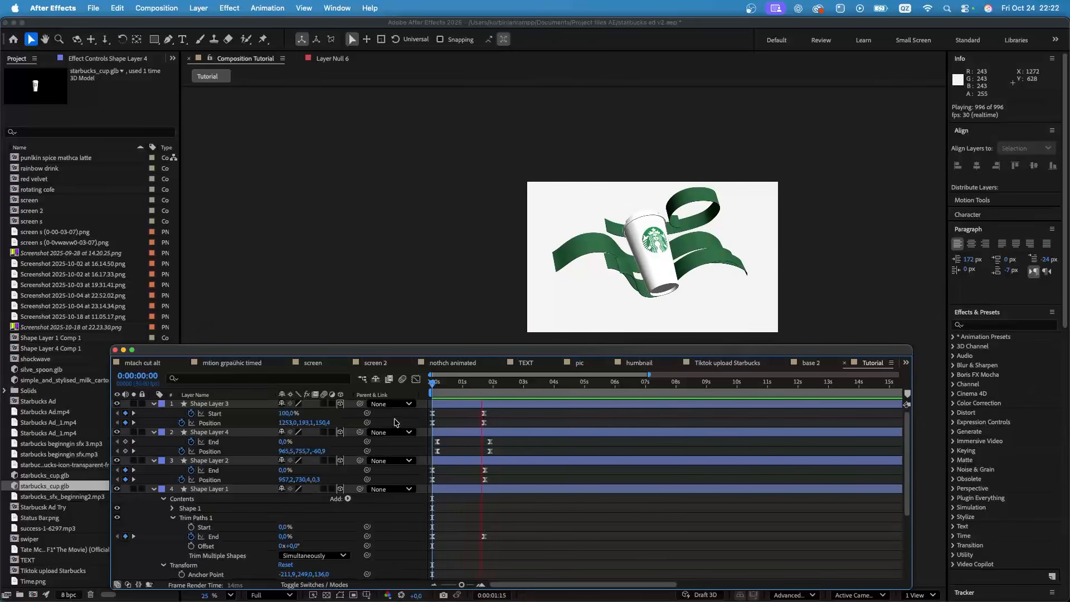
drag(435, 384, 487, 384)
scroll(560, 217, up, 2)
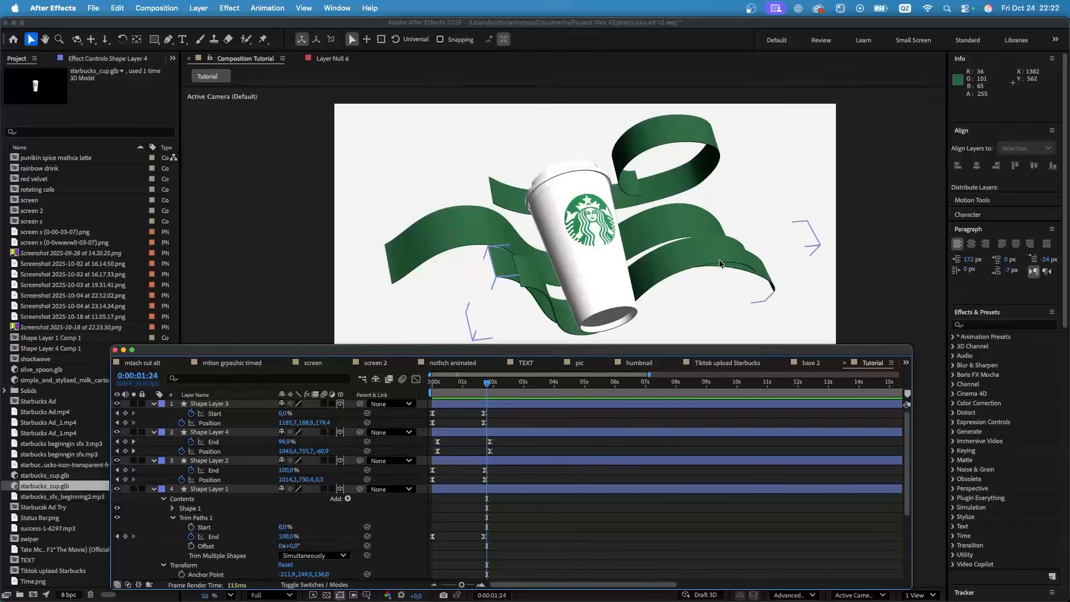
- Resize and reposition the floating timeline and collapse the properties of all four shape layers
drag(536, 346, 536, 430)
scroll(578, 275, down, 2)
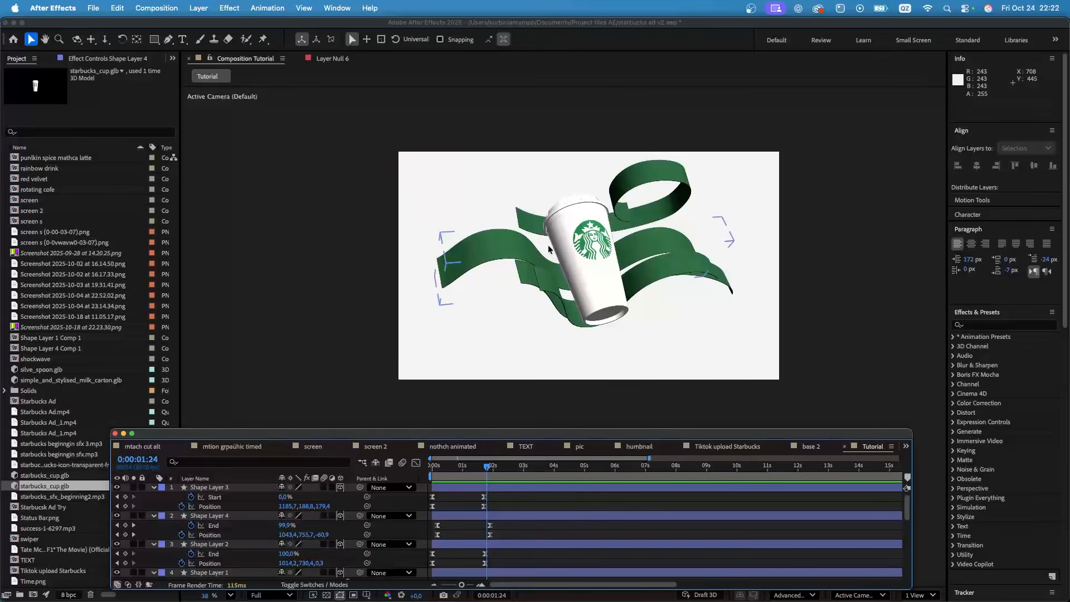
drag(473, 435, 479, 395)
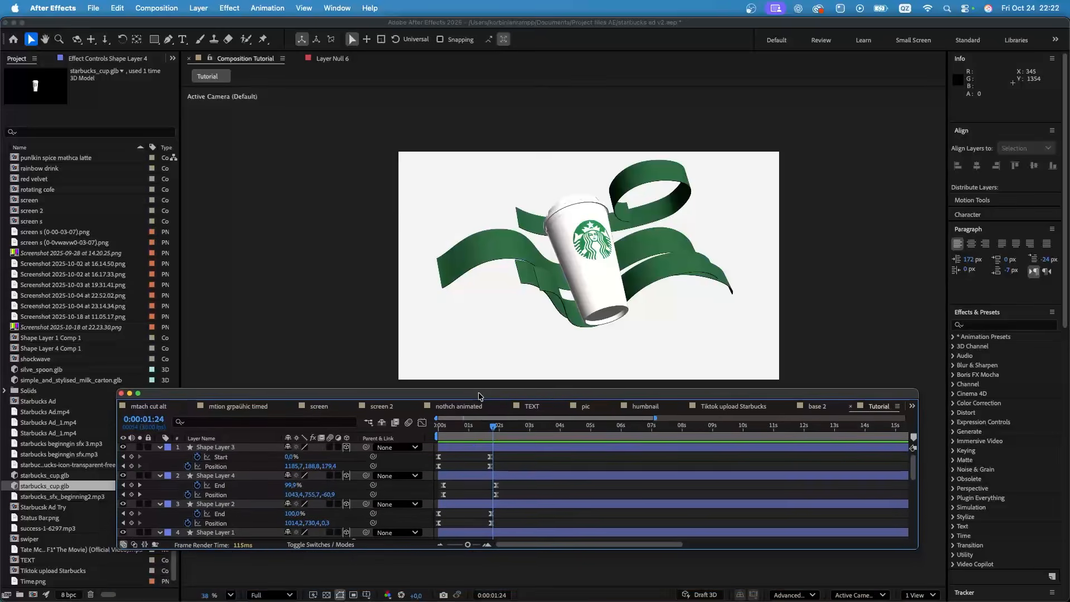
scroll(611, 310, down, 1)
drag(433, 555, 434, 587)
drag(184, 453, 253, 549)
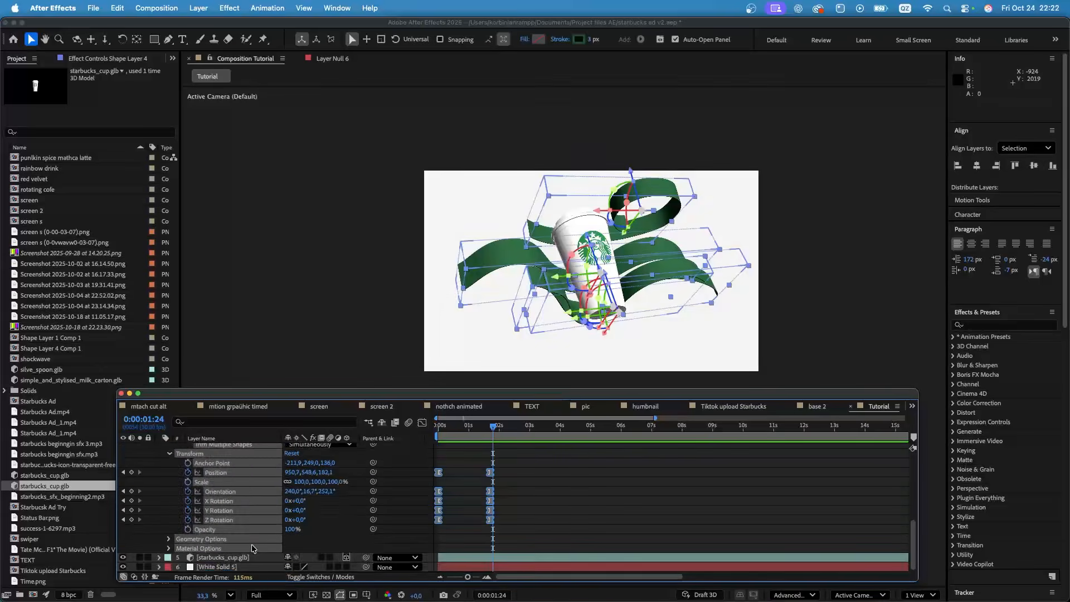
scroll(160, 475, up, 10)
click(160, 448)
click(278, 529)
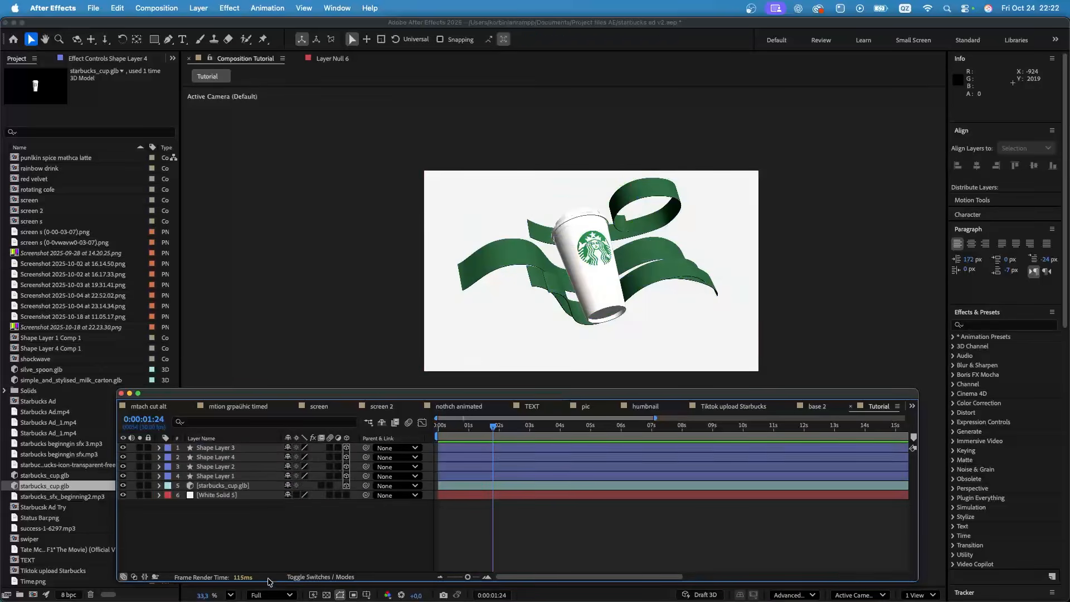
drag(297, 387, 298, 356)
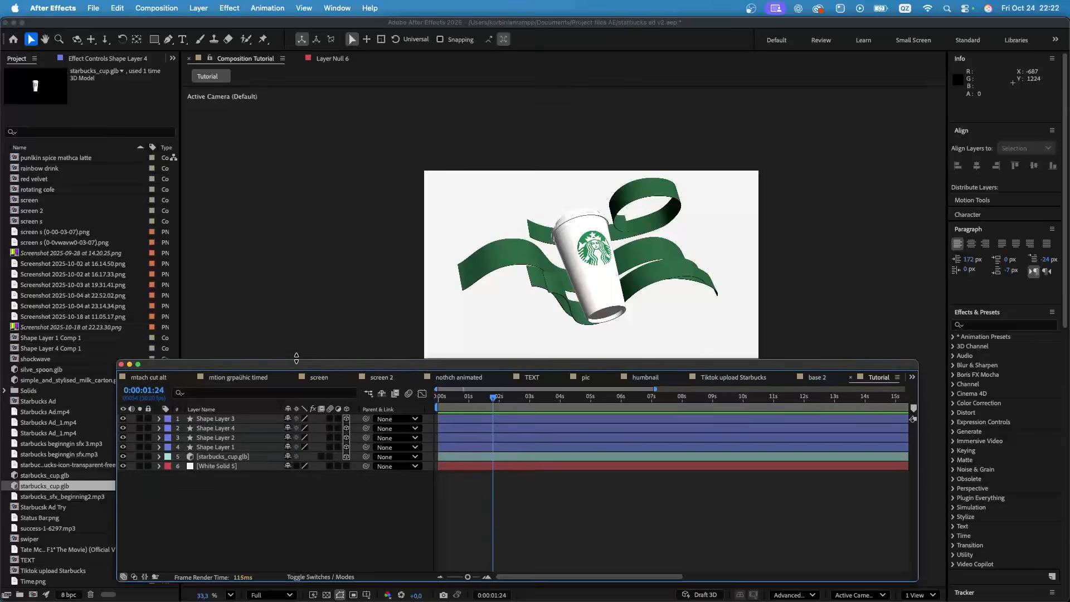
scroll(658, 213, up, 3)
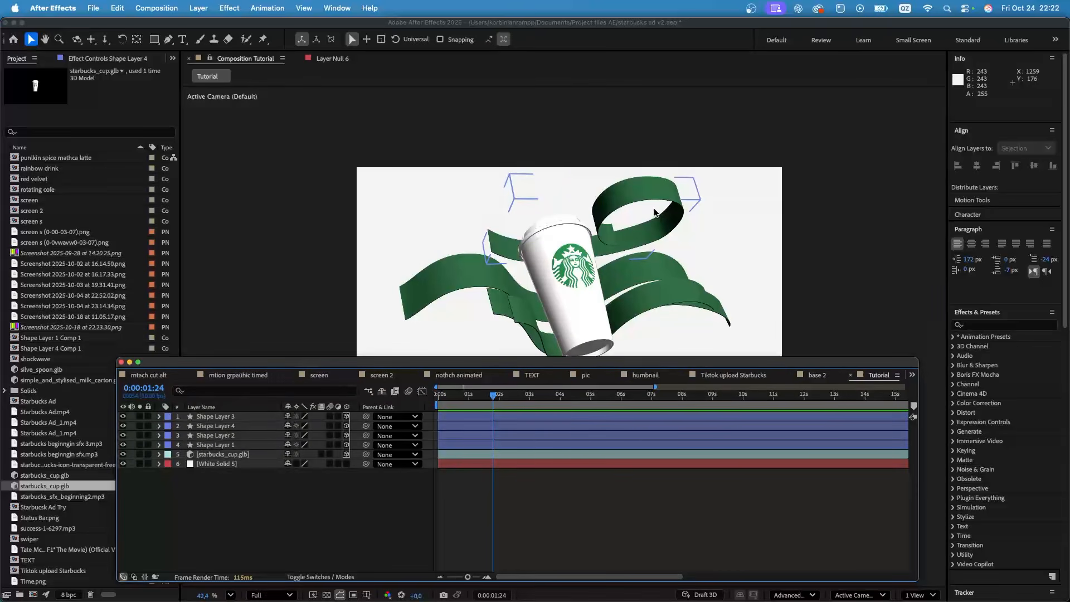
- Keyframe Path 1 of Shape Layer 3, the looped ribbon, near its second Start keyframe and at 0:00:03:00
click(650, 211)
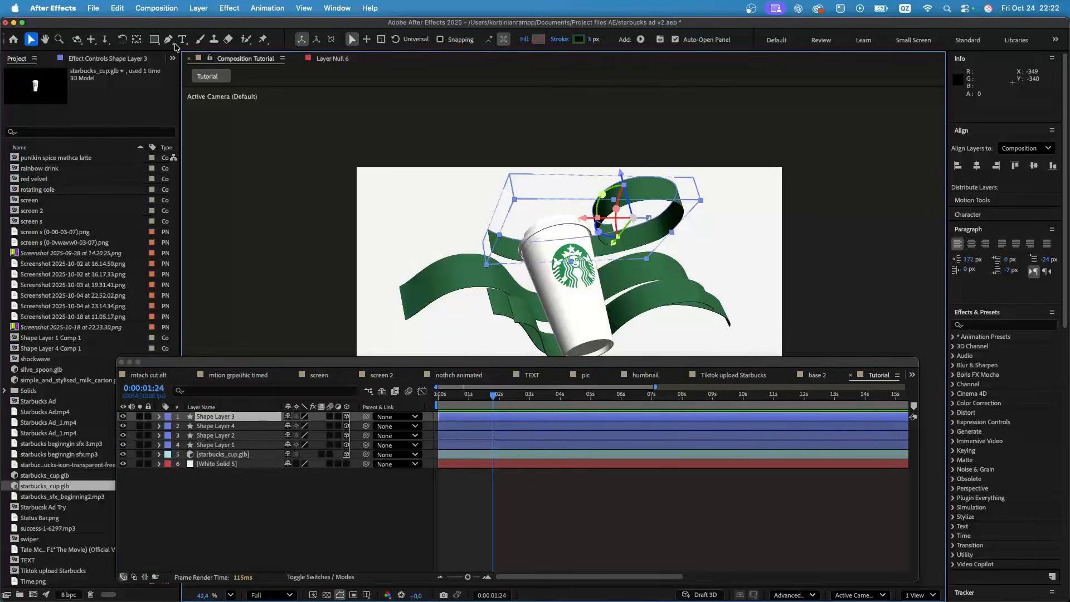
click(319, 413)
key(Home)
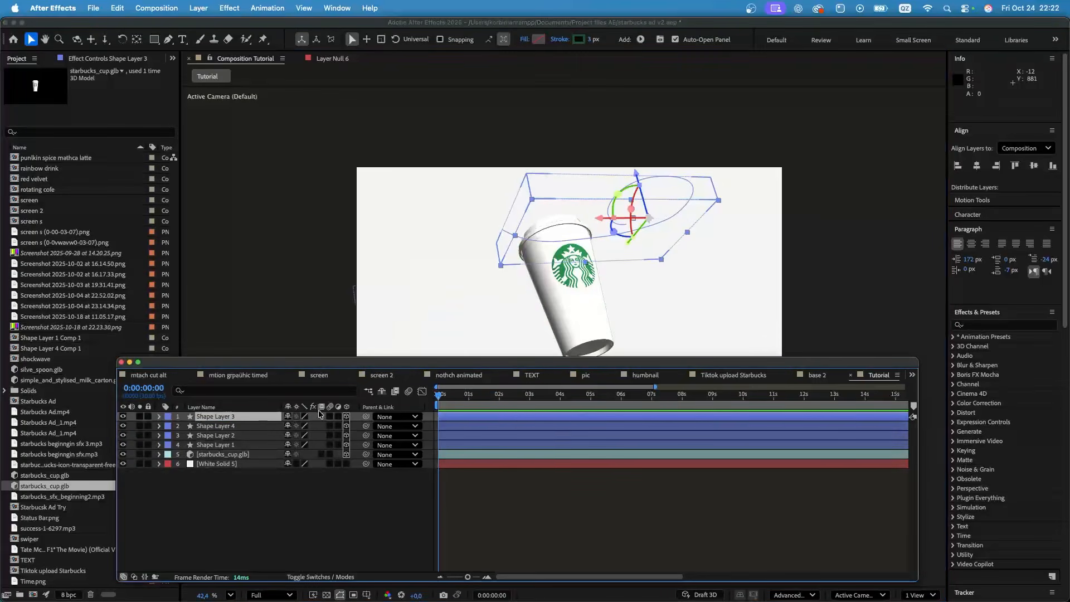
click(159, 417)
click(179, 435)
click(188, 445)
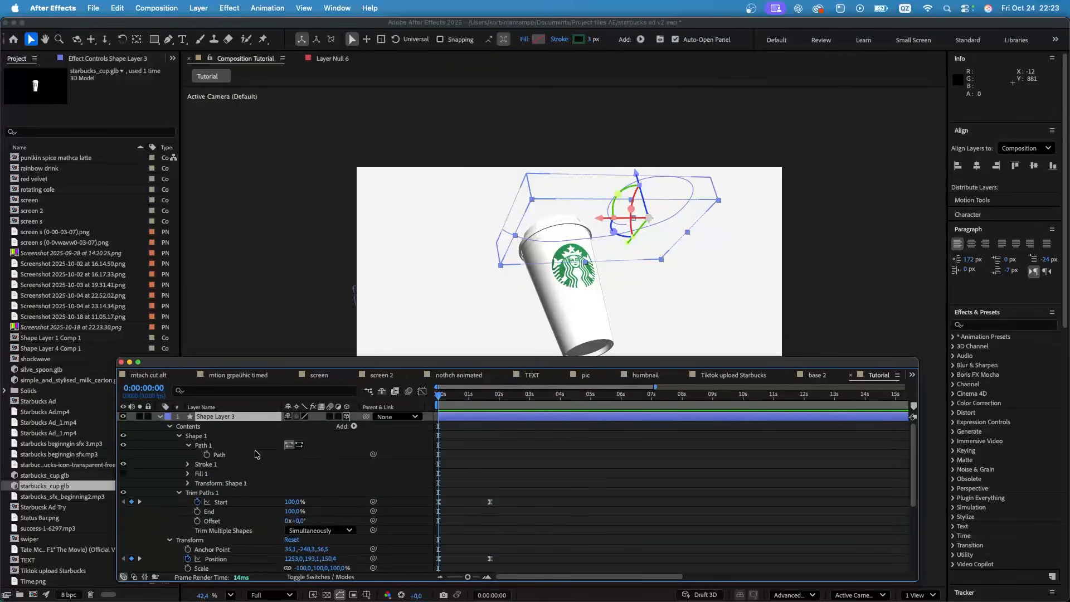
drag(441, 402, 488, 397)
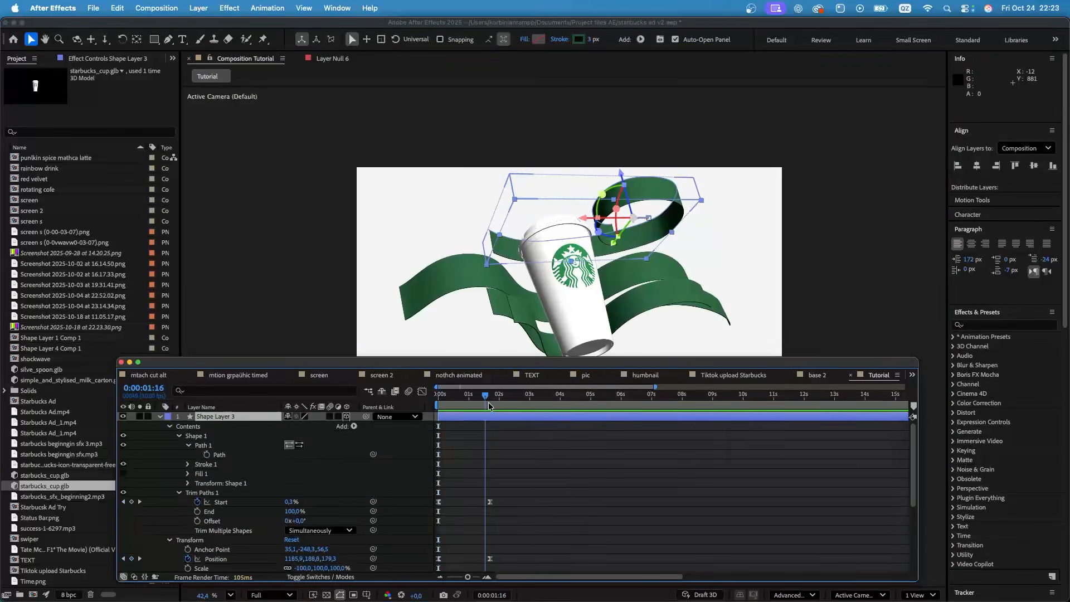
click(207, 455)
drag(489, 397, 531, 403)
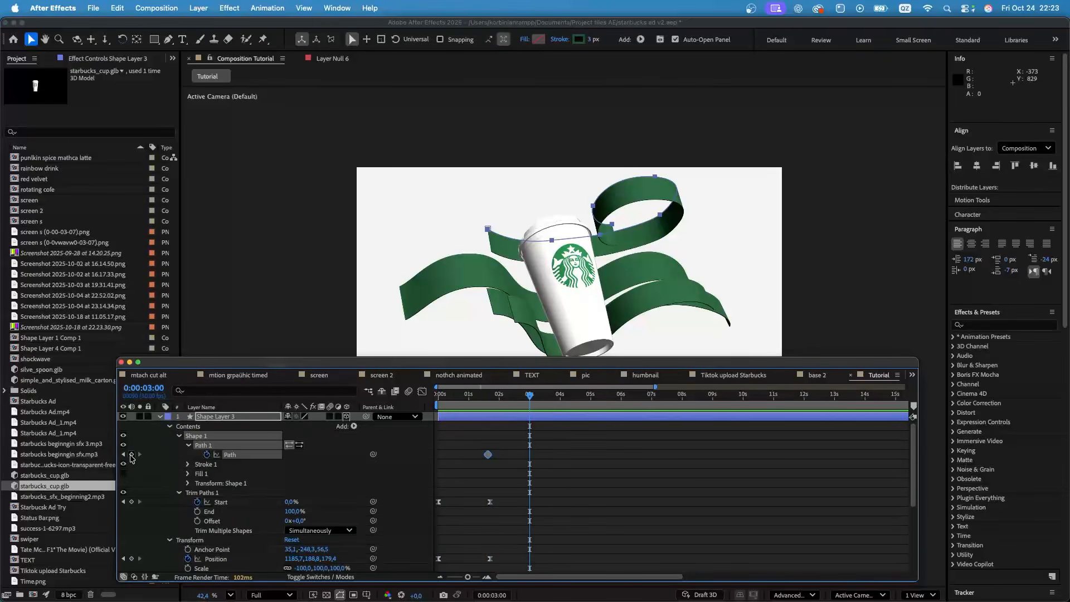
- Reshape Shape Layer 3's path at 0:00:03:00 with the Pen tool, lowering the loop's top vertex and extending the ribbon's left tip, and preview
click(170, 41)
scroll(664, 207, up, 5)
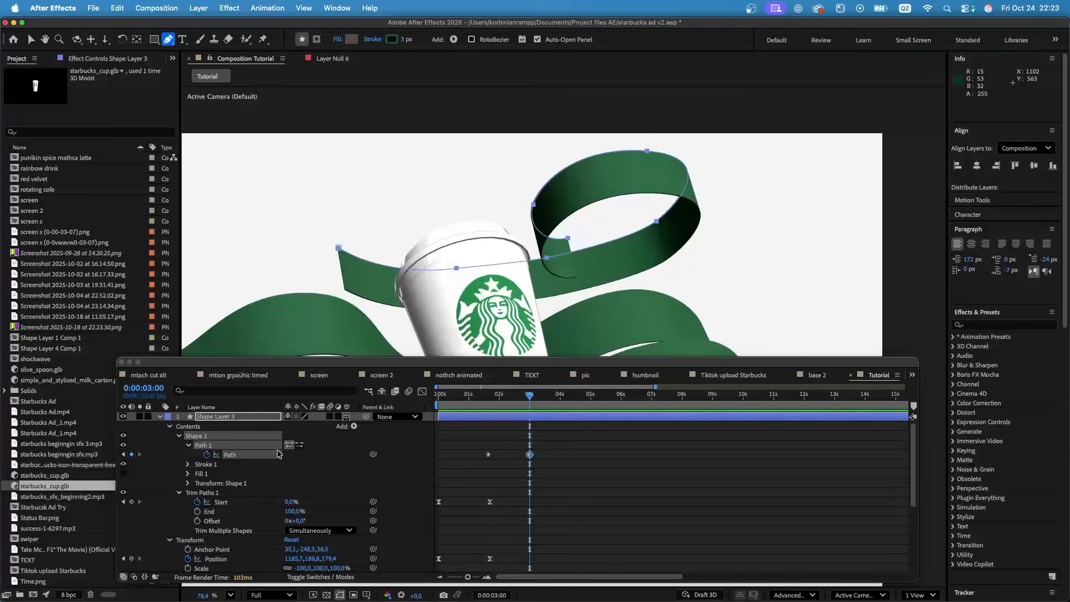
click(235, 420)
drag(648, 154, 616, 170)
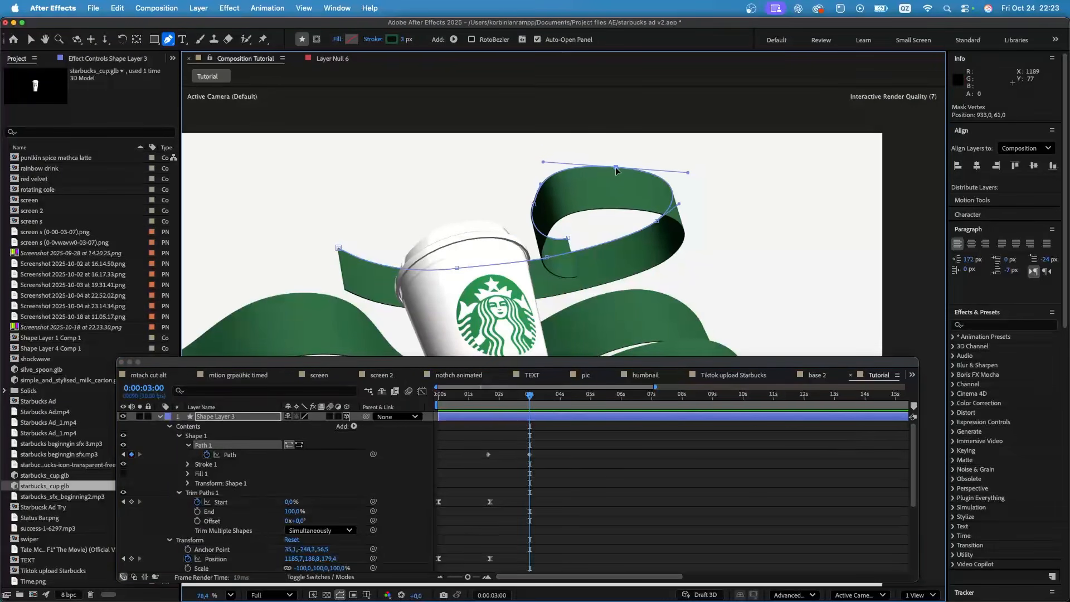
drag(337, 251, 307, 243)
click(541, 258)
drag(540, 259, 550, 267)
key(space)
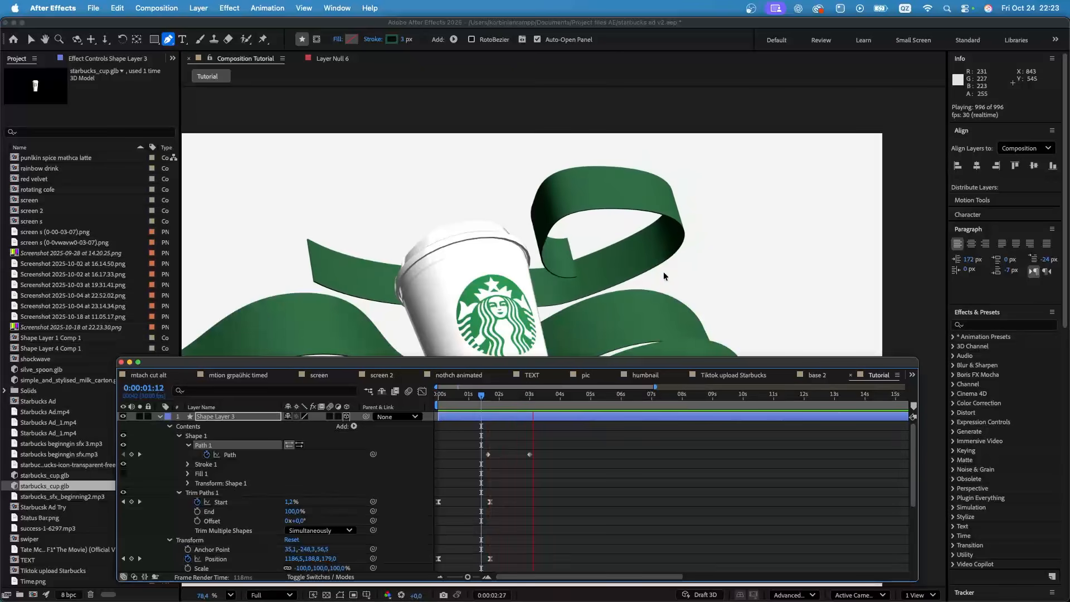
key(space)
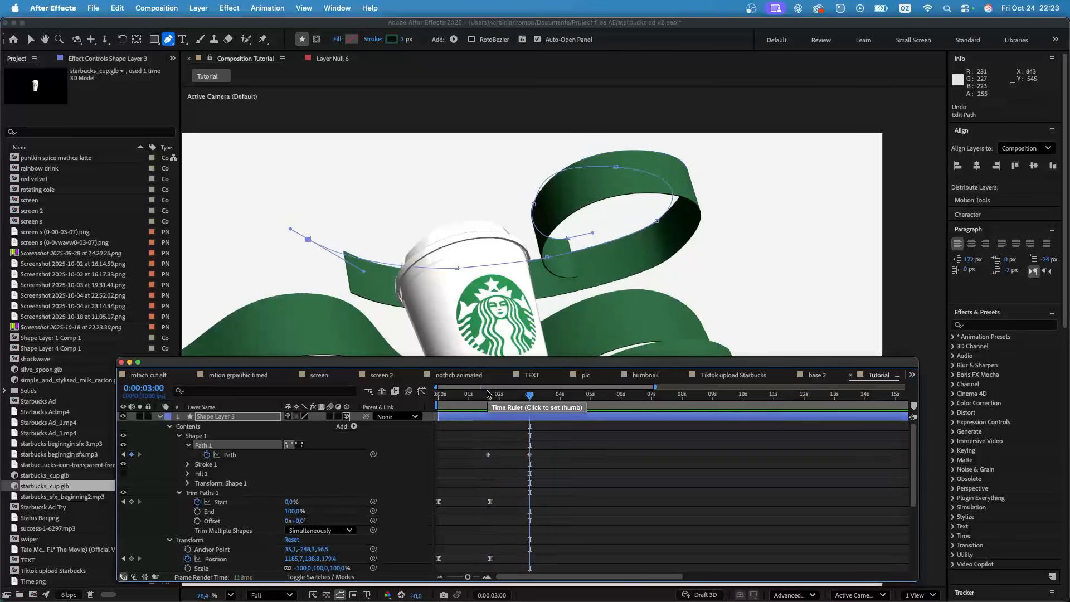
- Delete the Path keyframes of Shape Layer 3 and reselect the looped ribbon with the Selection tool at 0:00:01:17
click(486, 402)
drag(553, 451, 456, 458)
key(Delete)
click(31, 40)
click(521, 544)
scroll(620, 329, down, 3)
click(620, 252)
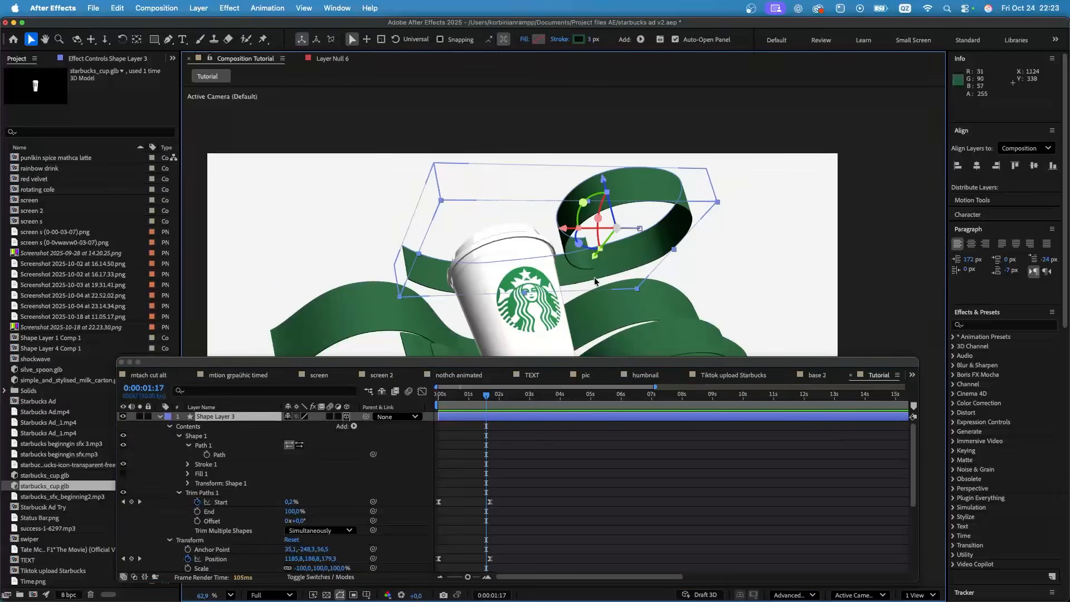
- Unlink Shape Layer 3's Scale proportions and keyframe varied Scale values at five times up to 0:00:06:23, with -84, 100, 100% at 0:00:03:19
key(s)
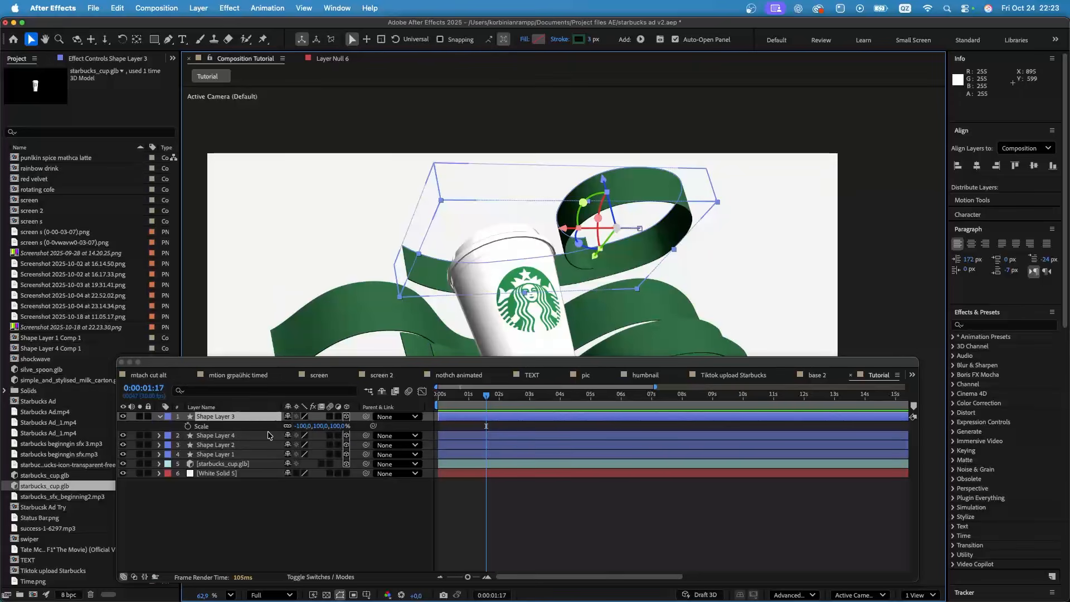
click(287, 427)
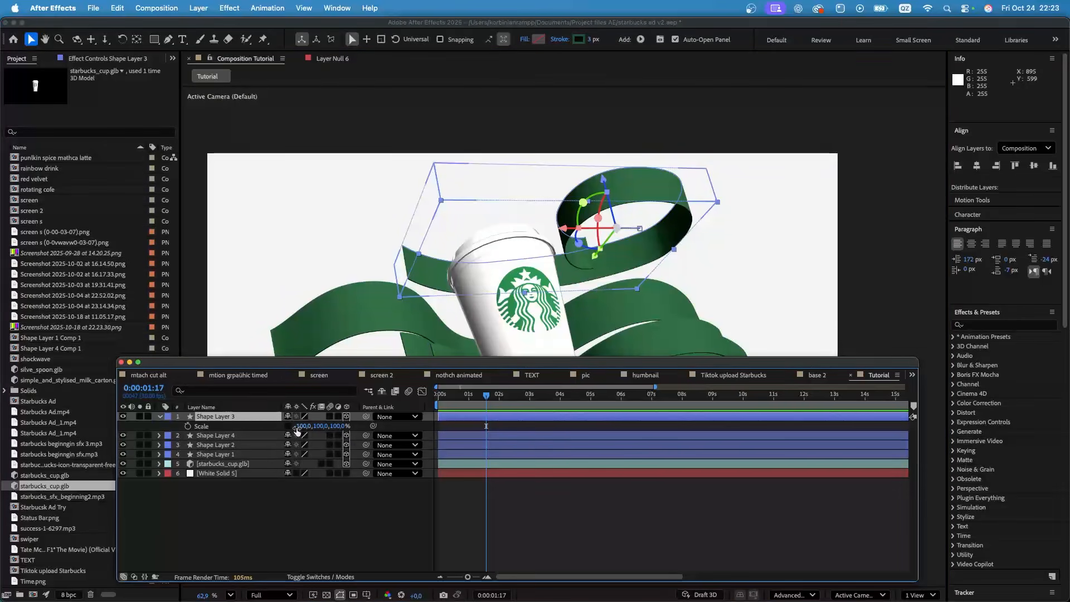
drag(488, 398, 644, 399)
click(188, 426)
click(132, 426)
click(132, 426)
drag(453, 400, 503, 405)
mouse_move(315, 429)
mouse_down()
mouse_move(298, 427)
mouse_move(313, 429)
mouse_up()
key(space)
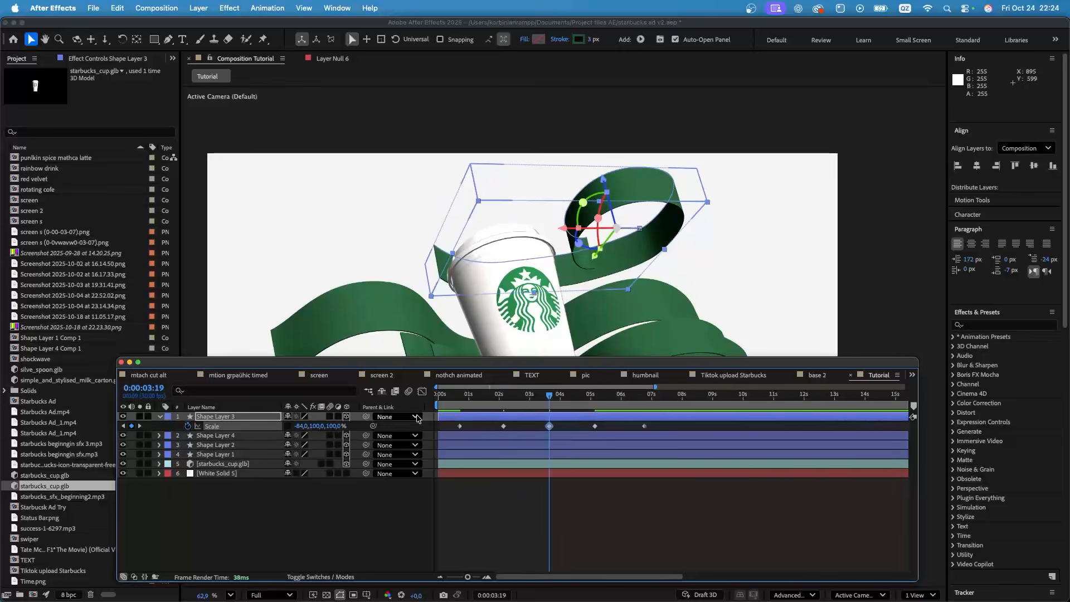
click(139, 425)
drag(323, 427, 304, 427)
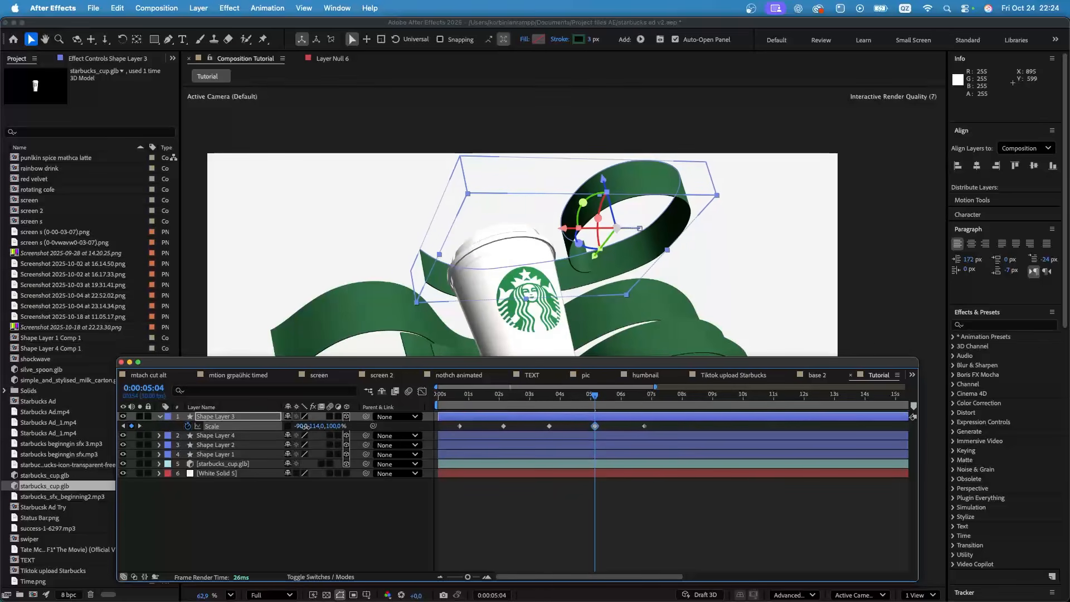
- Apply Easy Ease to all five Scale keyframes of Shape Layer 3 and preview the motion
drag(595, 411, 431, 421)
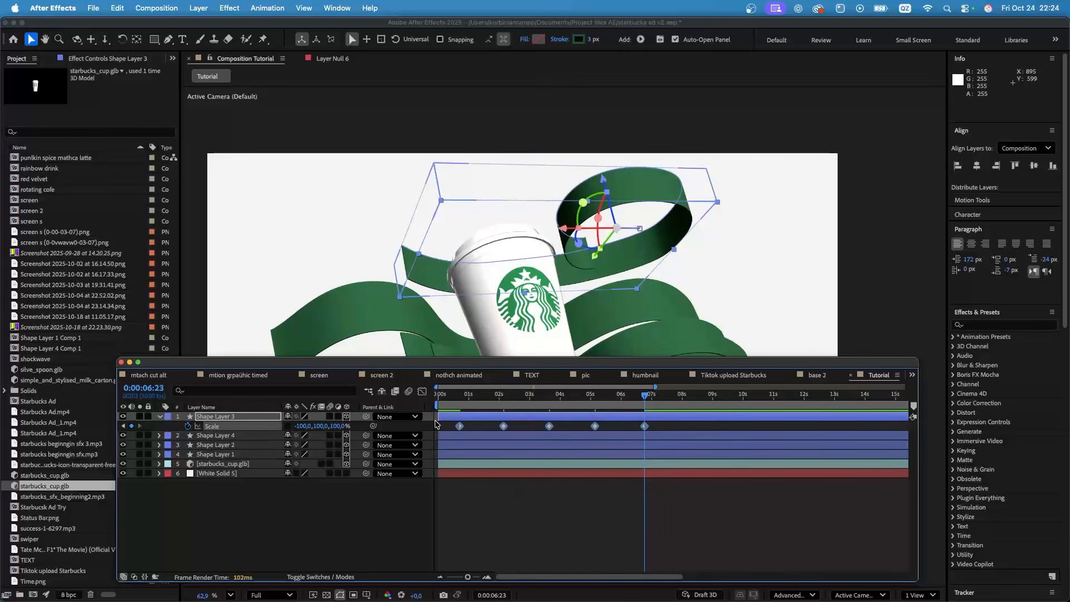
click(442, 402)
key(space)
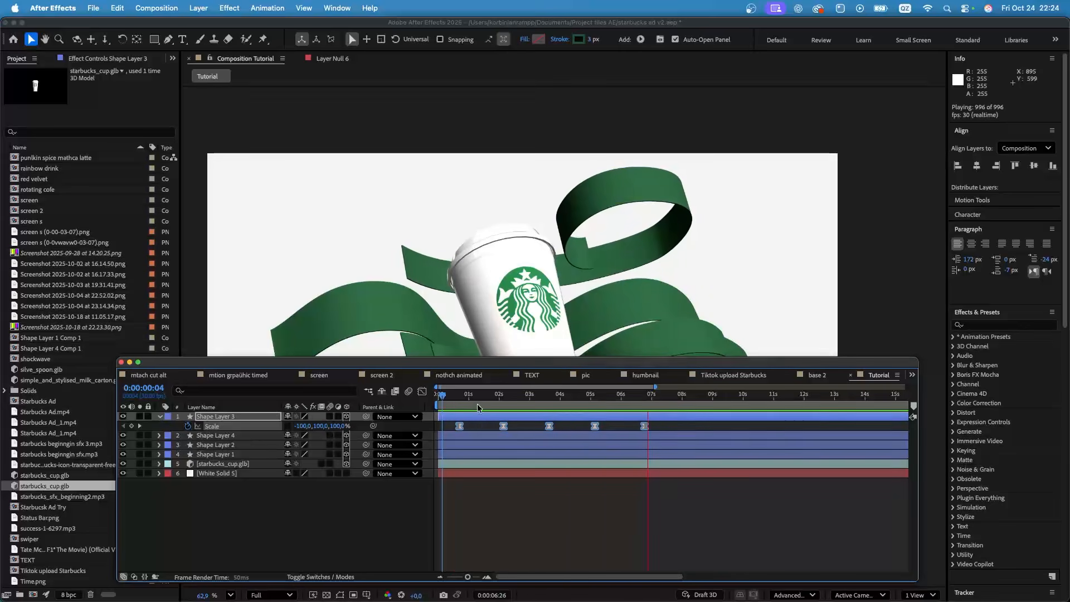
click(454, 396)
key(space)
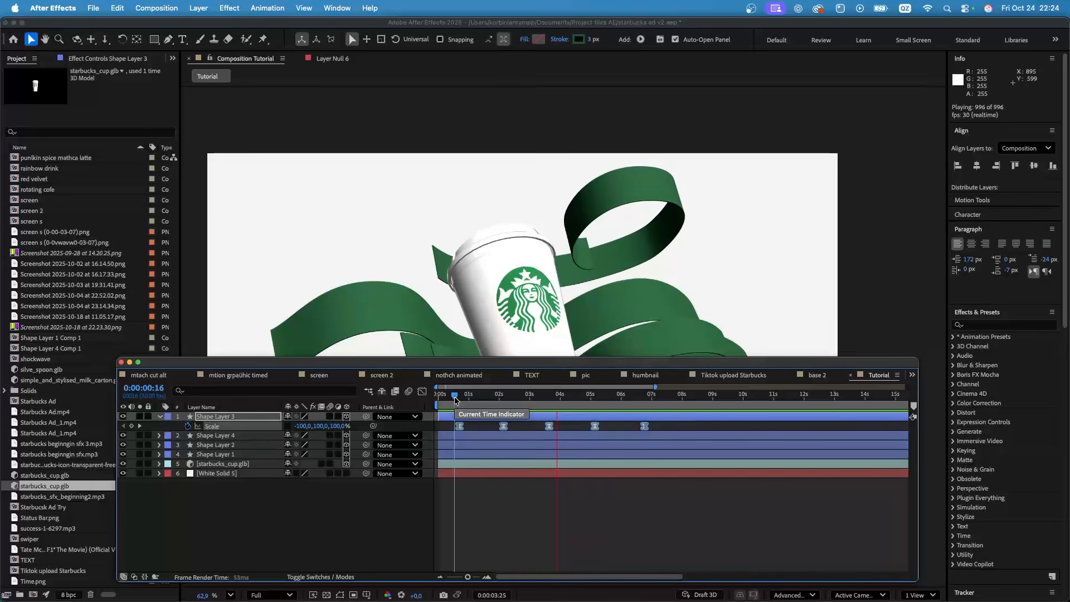
- Set Shape Layer 3's Scale at the 0:00:05:04 keyframe to -119, 100, 100%
key(space)
click(578, 429)
click(139, 426)
click(319, 426)
text(100)
key(Return)
drag(302, 428, 288, 430)
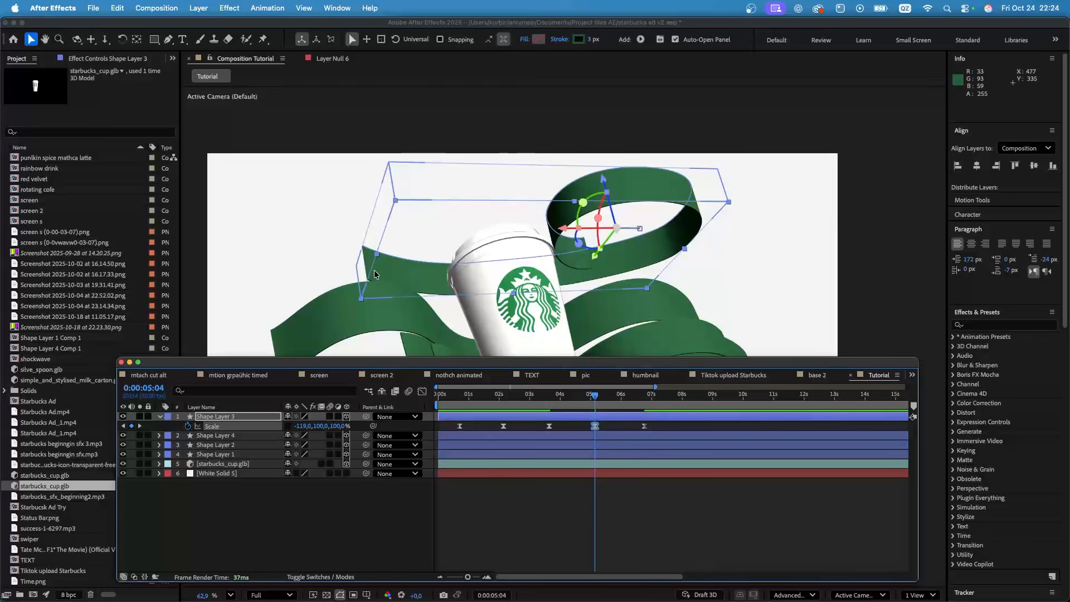
- Add a Path 1 keyframe to Shape Layer 3 at its 0:00:03:19 Scale keyframe
click(123, 426)
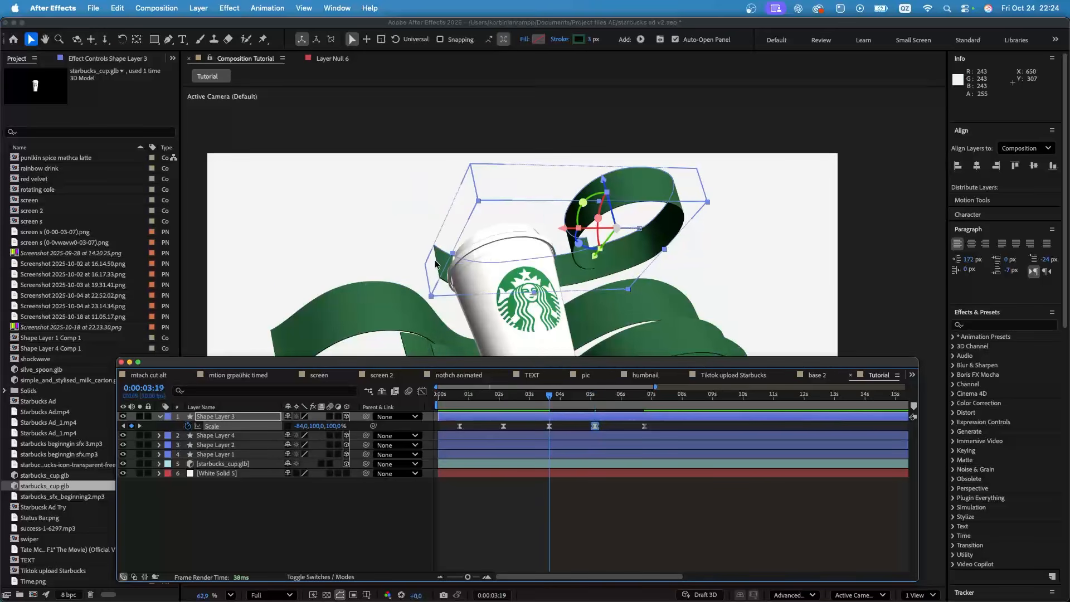
click(160, 418)
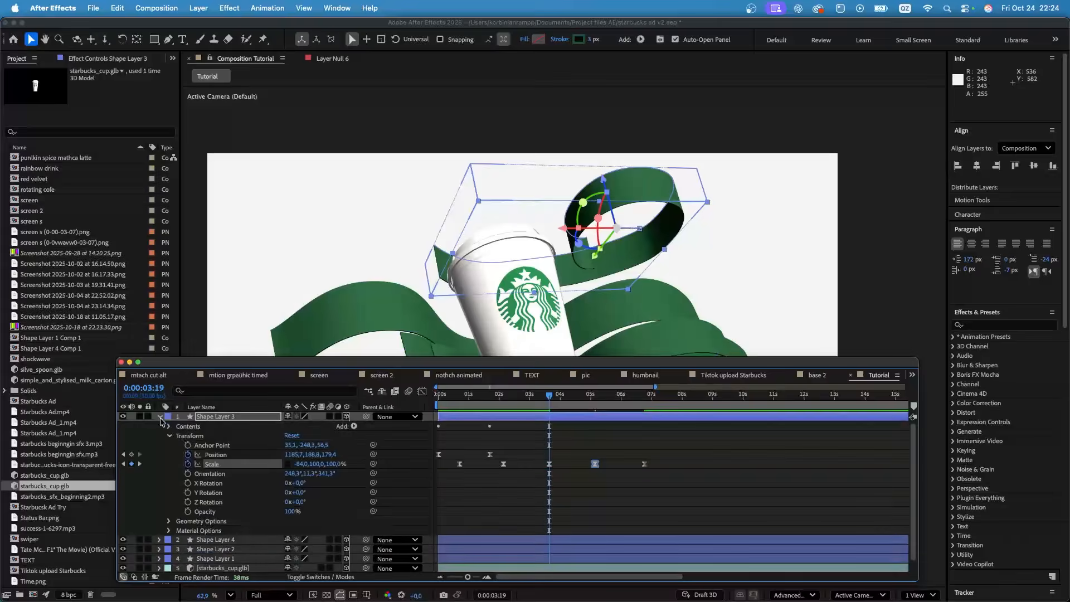
click(169, 428)
click(179, 437)
click(190, 448)
click(197, 448)
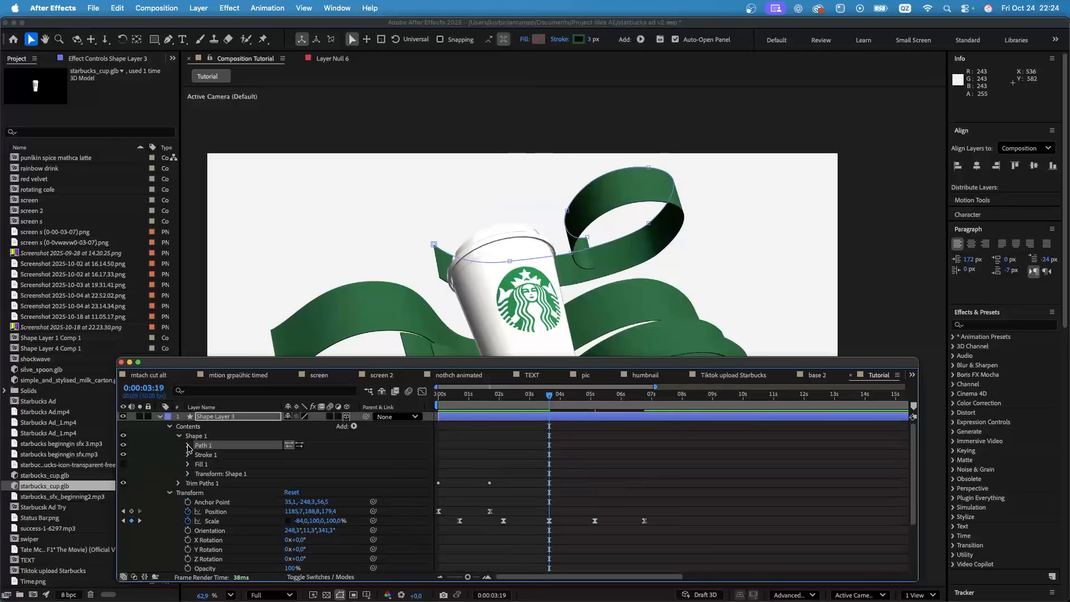
click(189, 447)
click(206, 454)
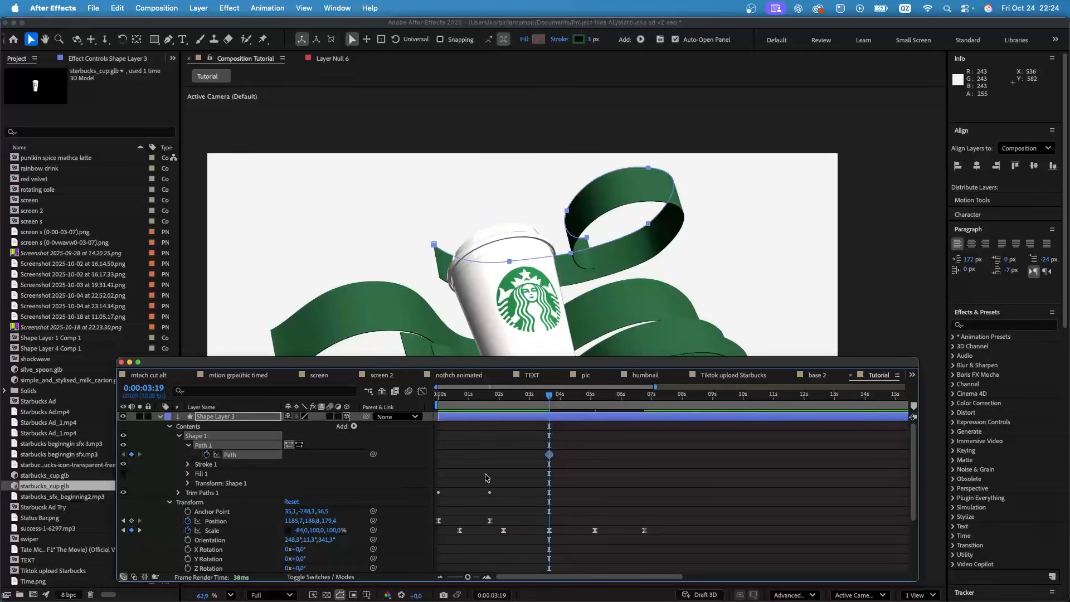
- Shift the ribbon's left tip slightly up and right with the Pen tool at 0:00:05:04, and ease both Path keyframes
click(139, 530)
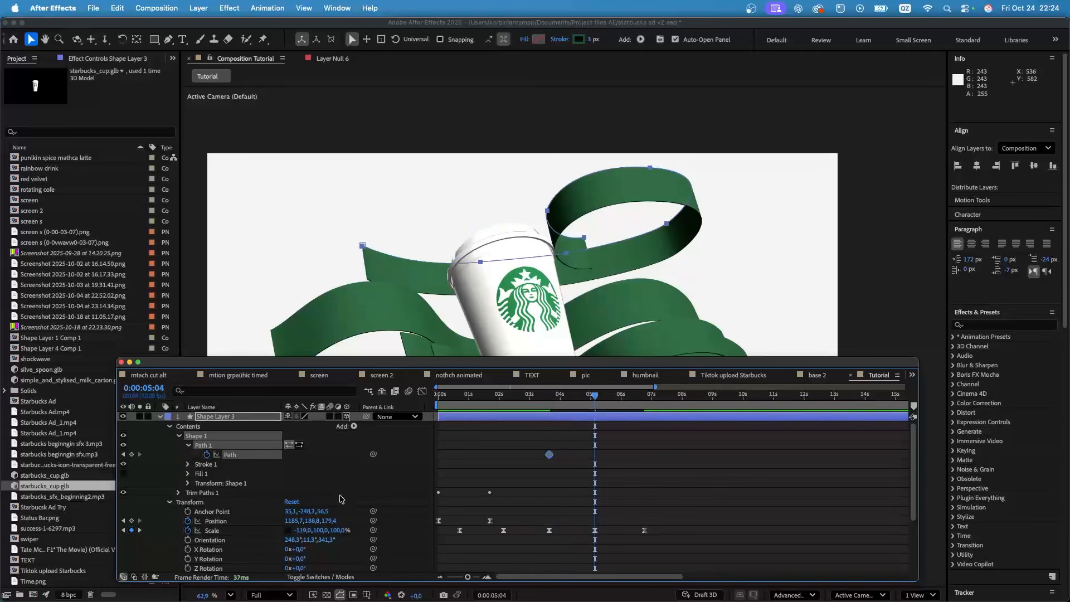
click(169, 39)
click(228, 418)
drag(362, 245, 378, 239)
drag(623, 448, 495, 462)
- Preview the looped ribbon's combined path and scale animation from the start
key(space)
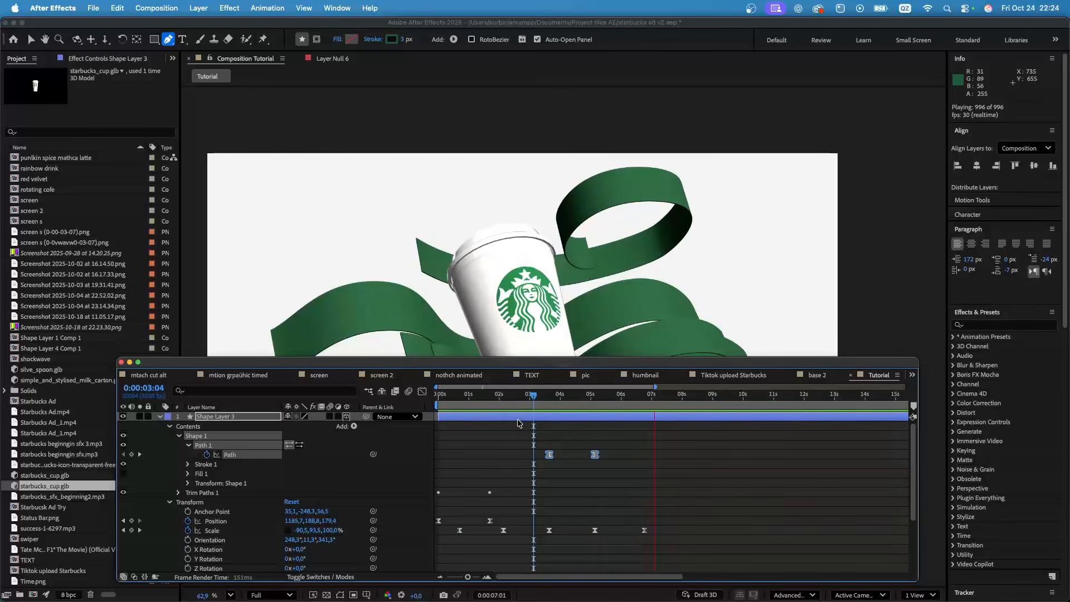
key(space)
key(space)
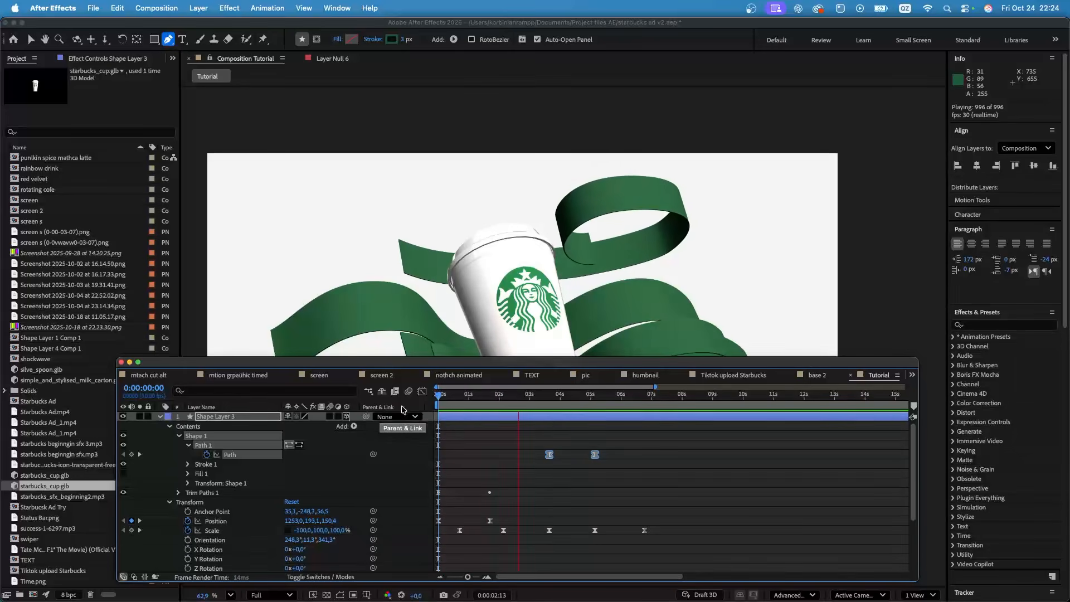
key(space)
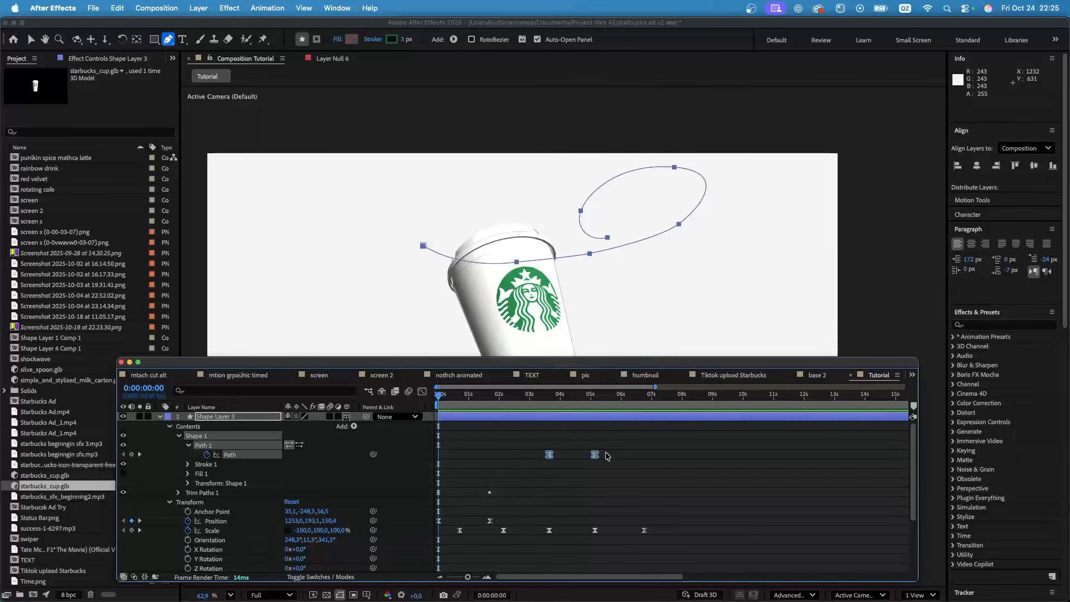
- Move all Path and Scale keyframes of Shape Layer 3 earlier together so the first Scale keyframe sits at 0:00:00:00
click(31, 39)
drag(697, 537, 529, 523)
click(222, 417)
click(159, 416)
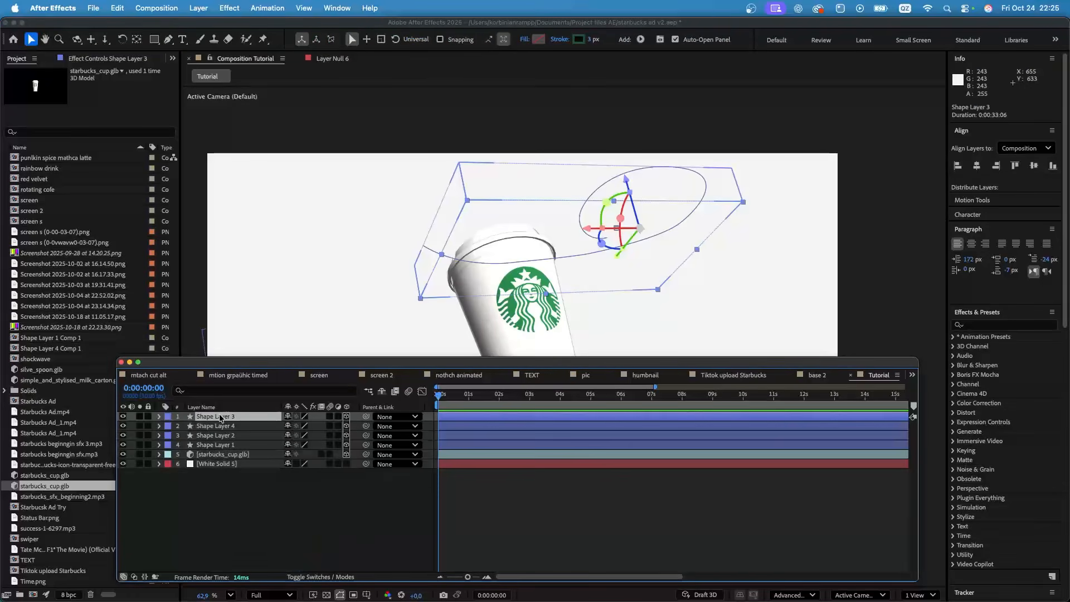
key(u)
click(160, 418)
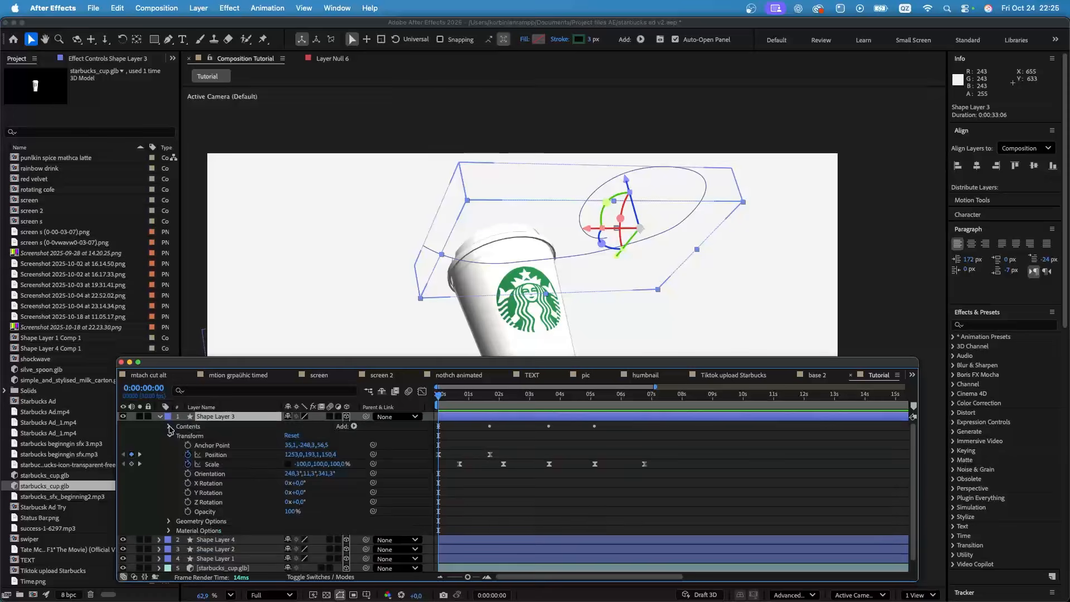
click(170, 427)
click(189, 445)
click(227, 455)
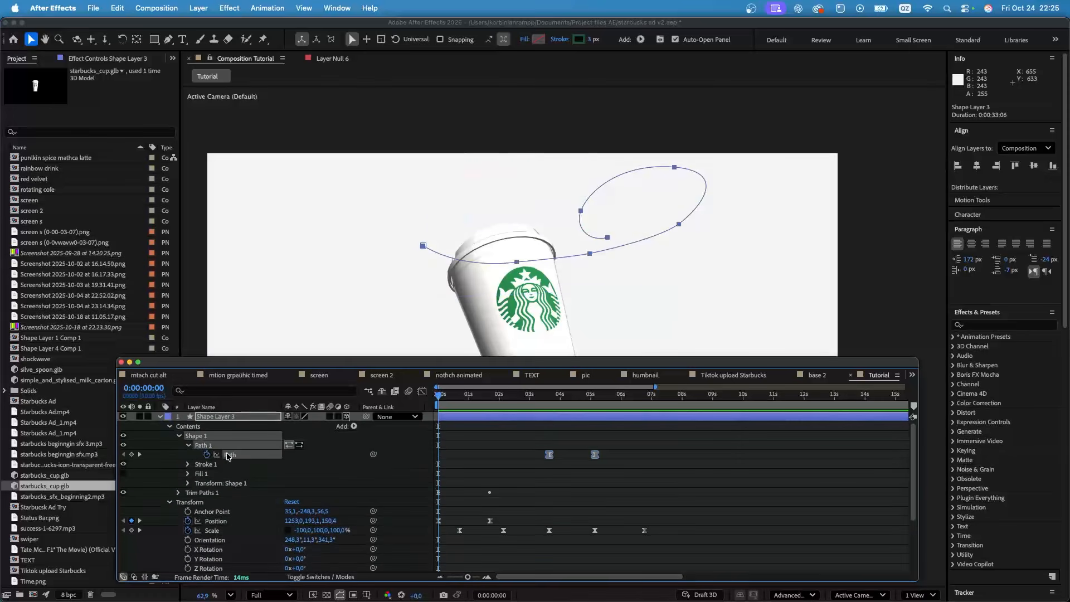
click(212, 531)
key(u)
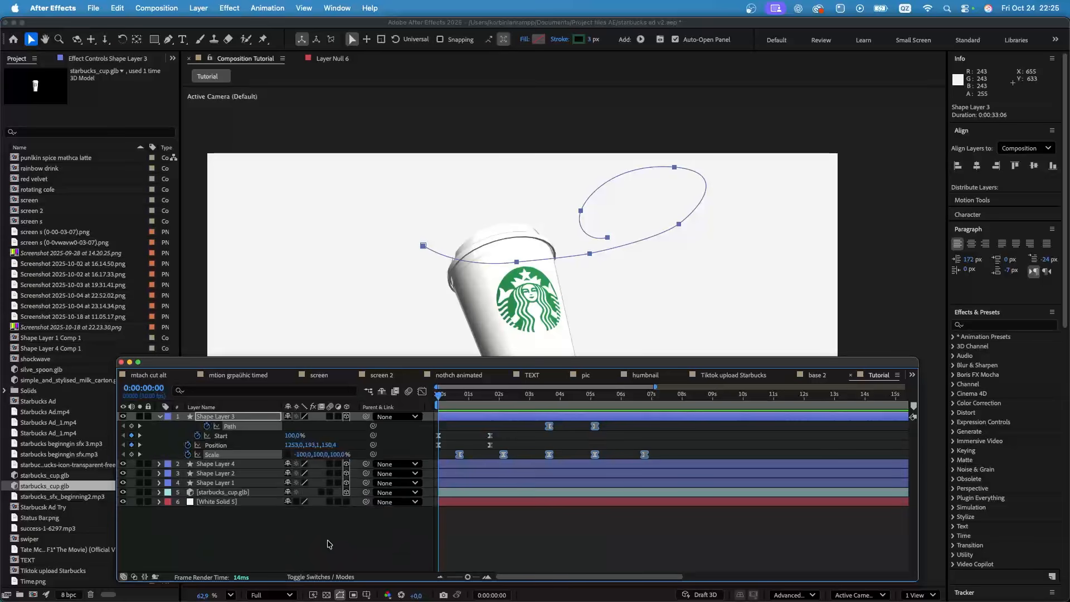
drag(459, 454, 443, 455)
- Preview the retimed ribbon animation and lower the floating timeline so the whole composition is in view
key(space)
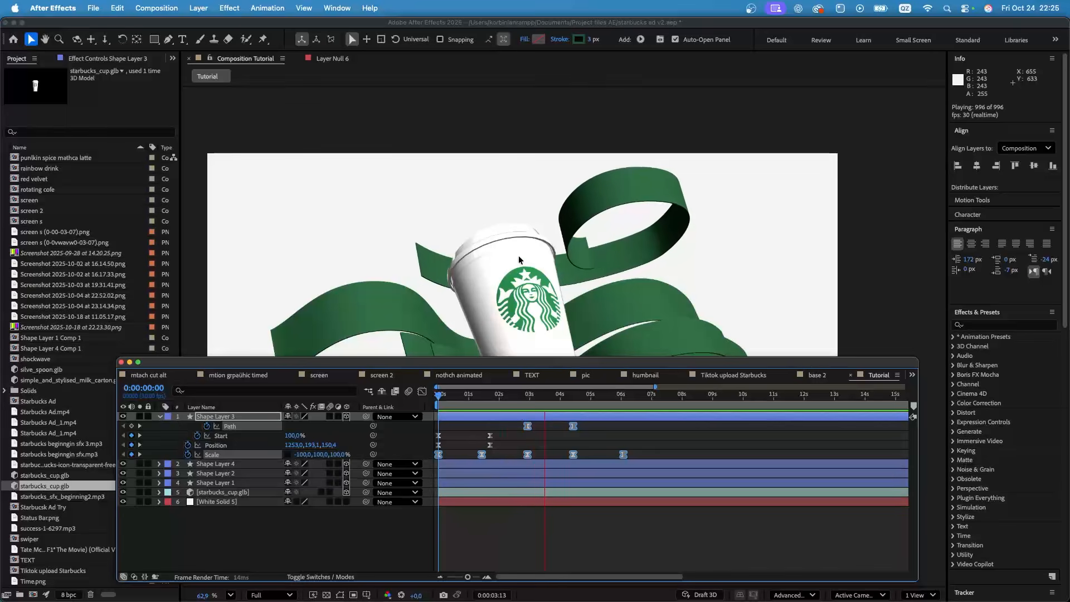
scroll(565, 267, down, 4)
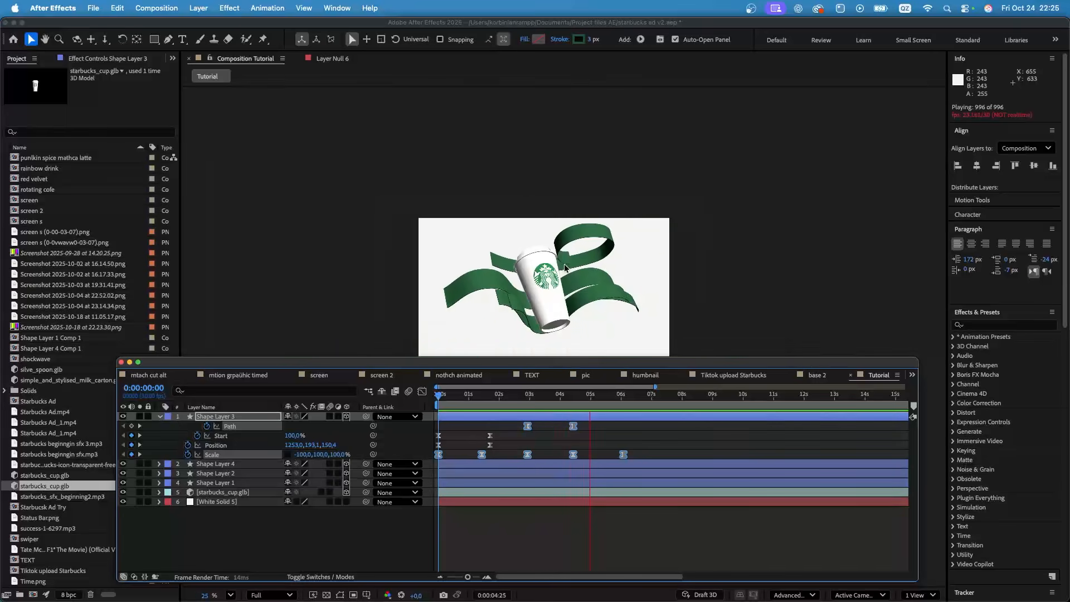
key(space)
scroll(576, 309, up, 6)
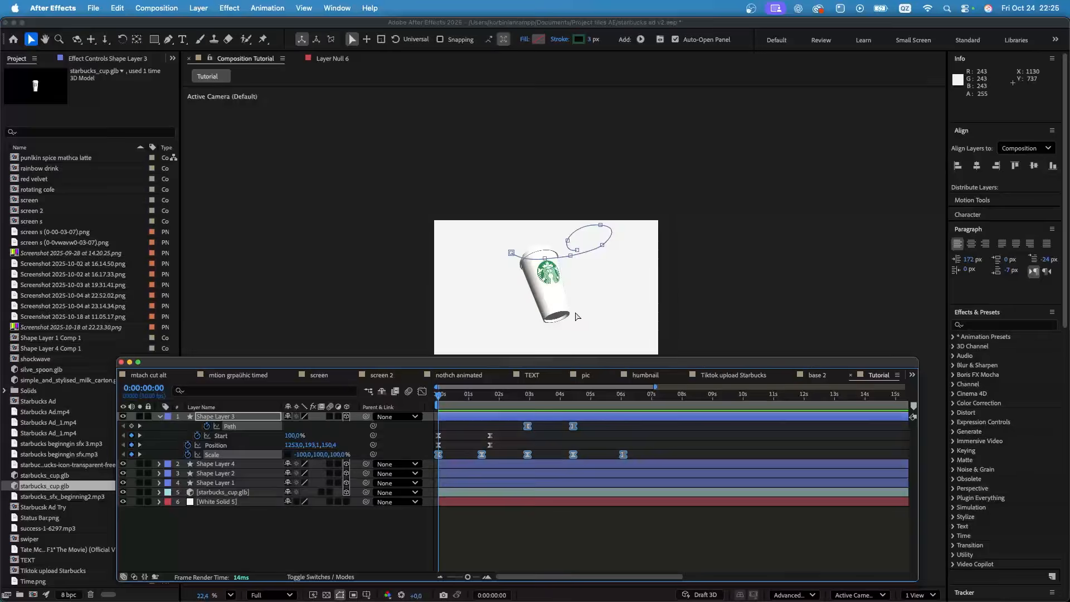
scroll(573, 308, down, 2)
drag(474, 355, 474, 408)
scroll(551, 245, down, 1)
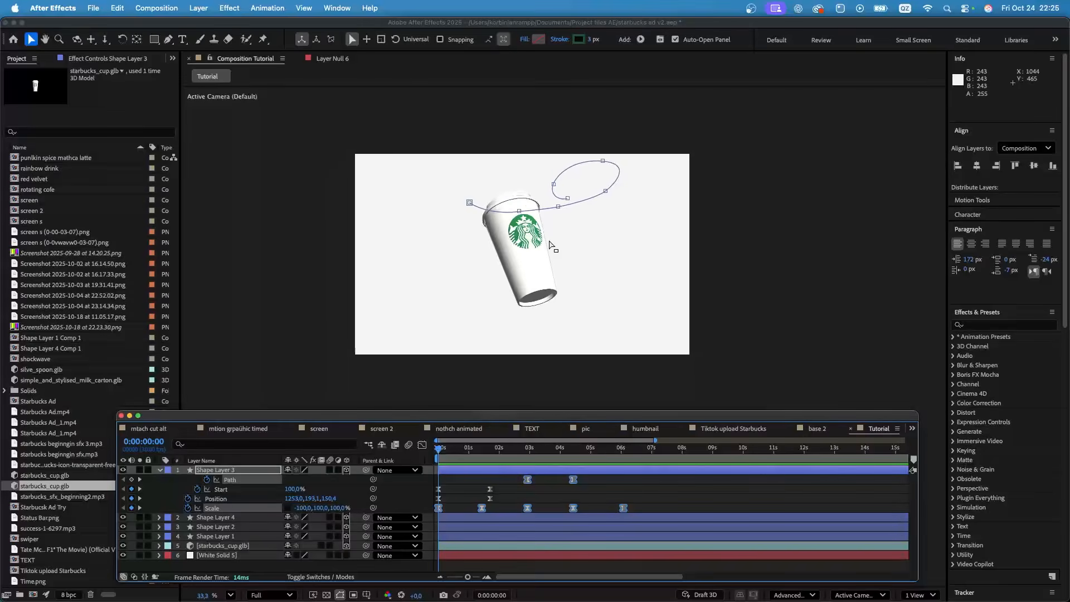
scroll(548, 244, up, 2)
- Add a Scale keyframe to Shape Layer 1, the wavy ribbon, at 0:00:00:00
click(493, 449)
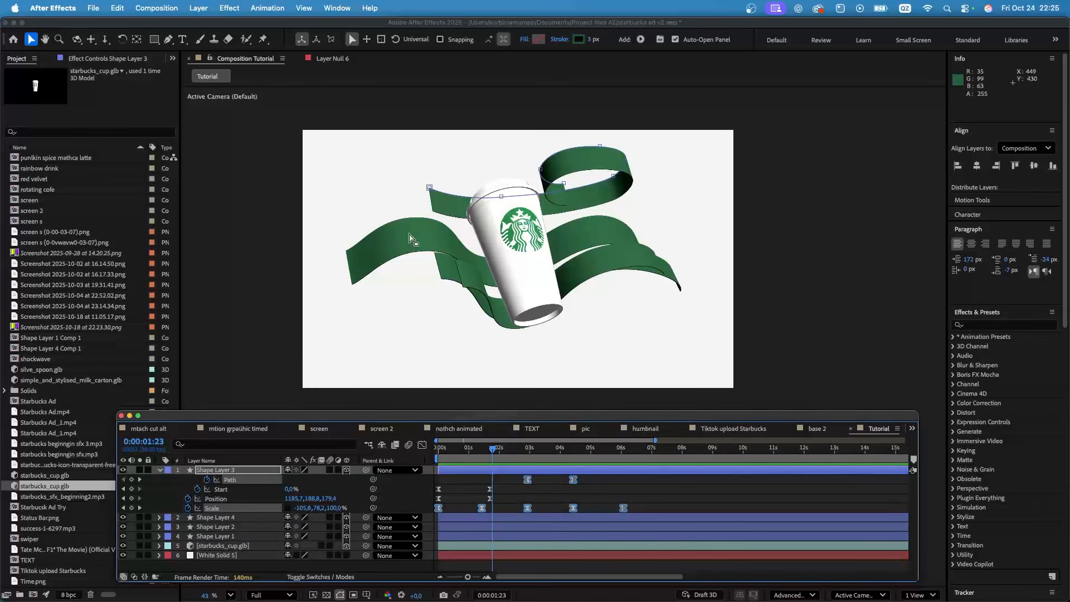
click(408, 251)
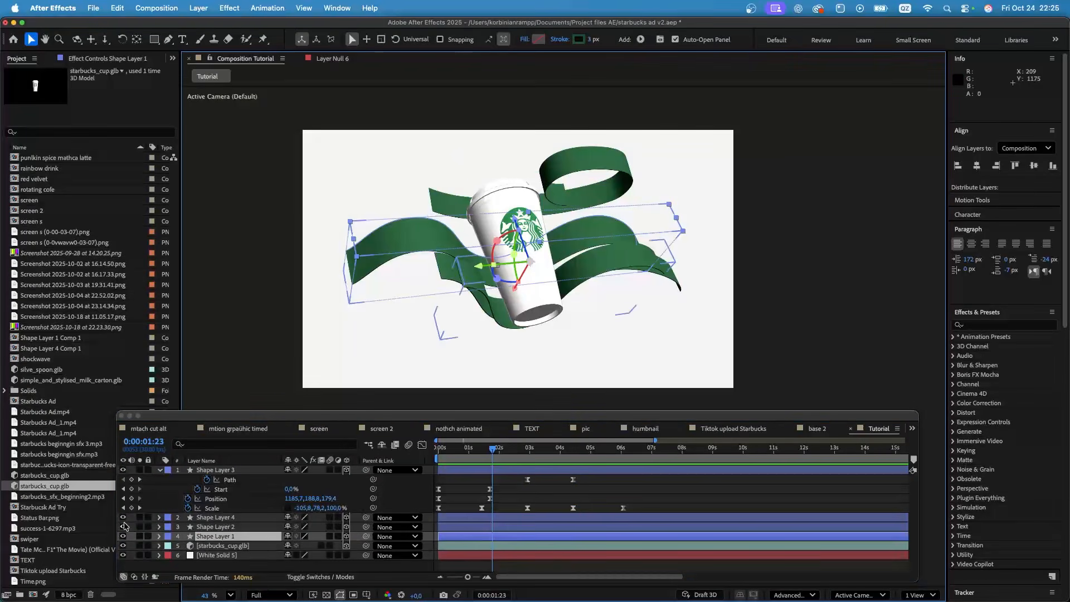
key(s)
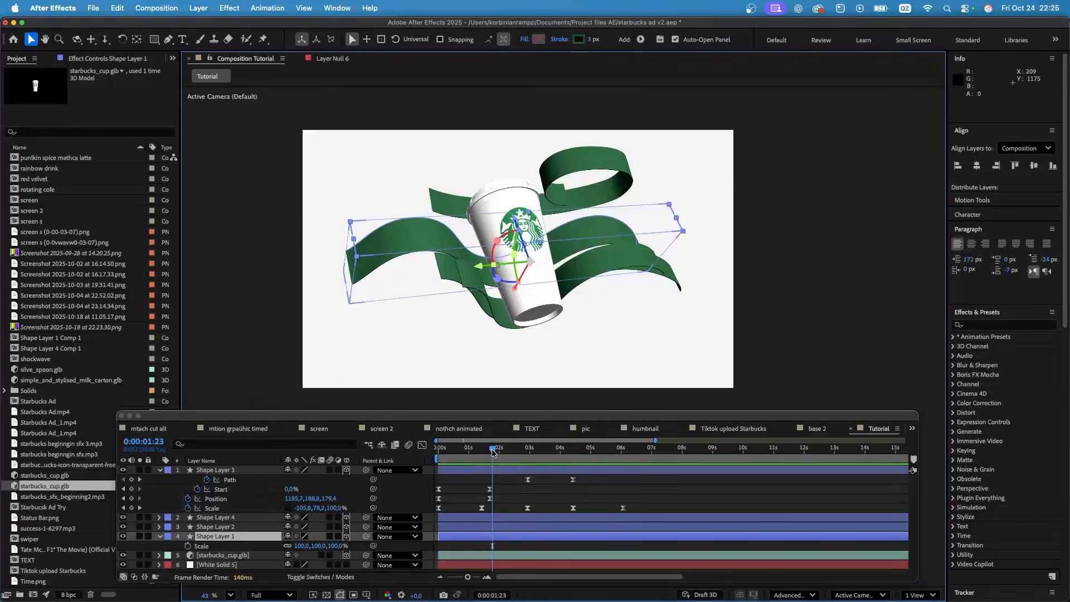
drag(493, 449, 439, 449)
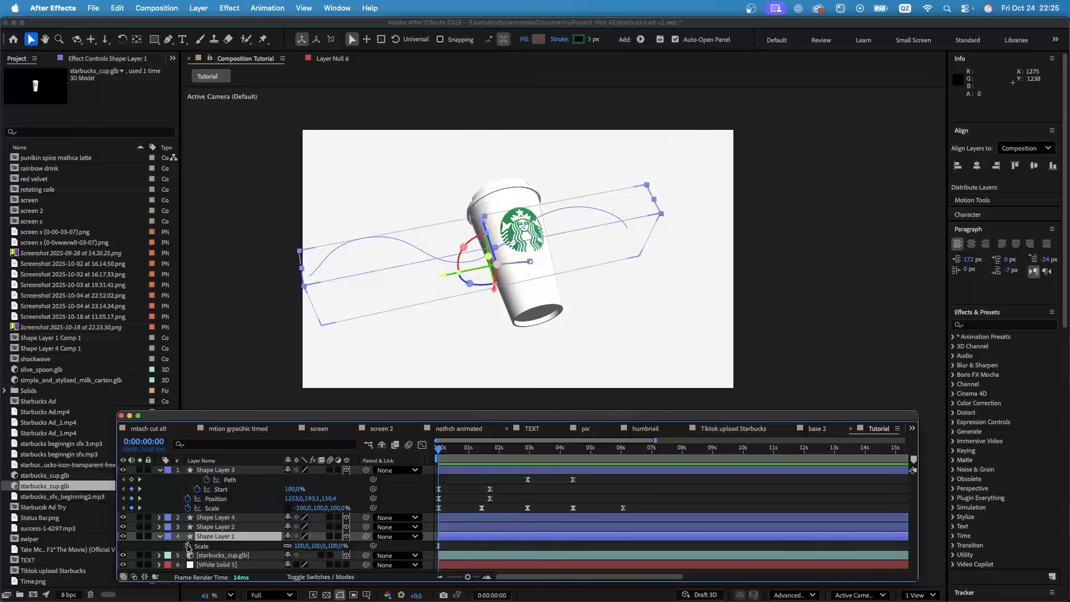
click(188, 546)
- Add Shape Layer 1 Scale keyframes at 0:00:01:13, 0:00:02:28, 0:00:04:13 and 0:00:06:02, matching Shape Layer 3's Scale keyframe times
click(139, 508)
click(132, 545)
click(139, 508)
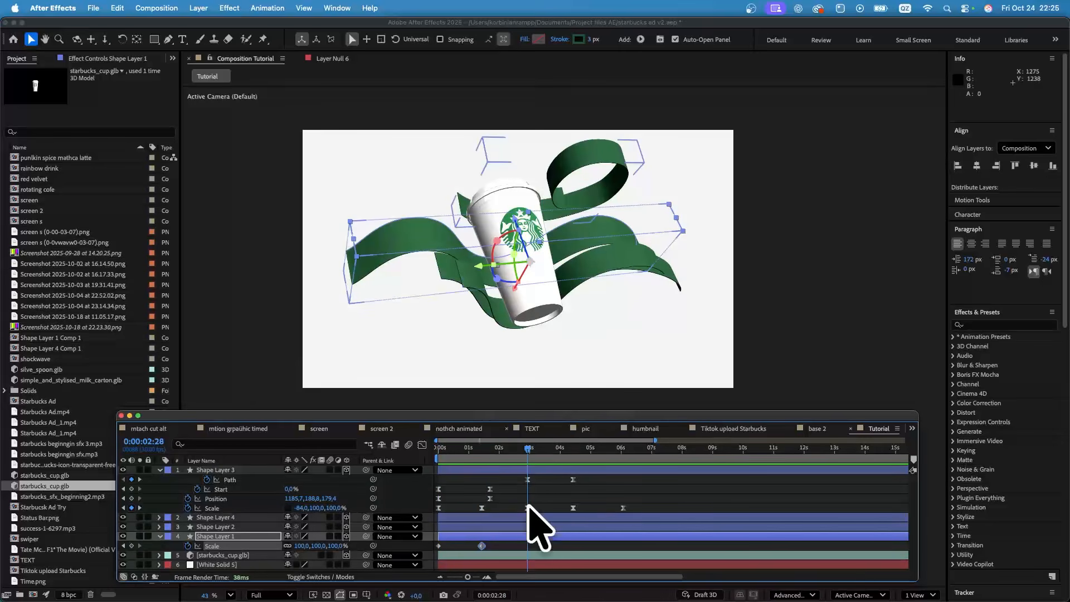
click(132, 546)
click(527, 508)
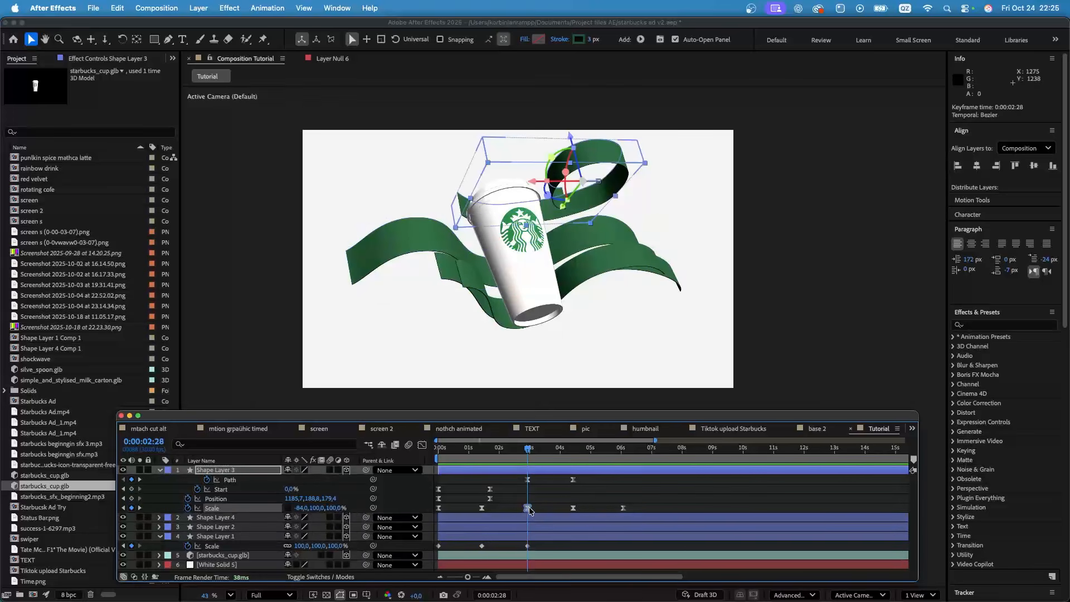
click(139, 507)
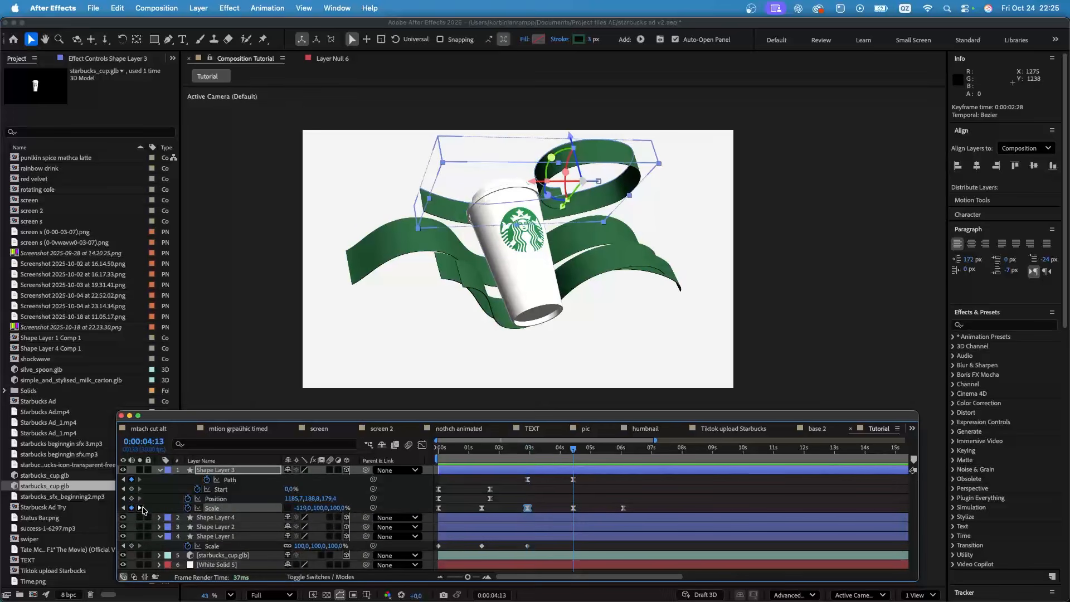
click(131, 546)
click(139, 507)
- Unlink Shape Layer 1's Scale proportions and vary its width from the 0:00:01:13 keyframe on, setting 109, 100, 100% at 0:00:06:02
click(123, 547)
click(123, 547)
click(123, 547)
click(123, 547)
click(139, 546)
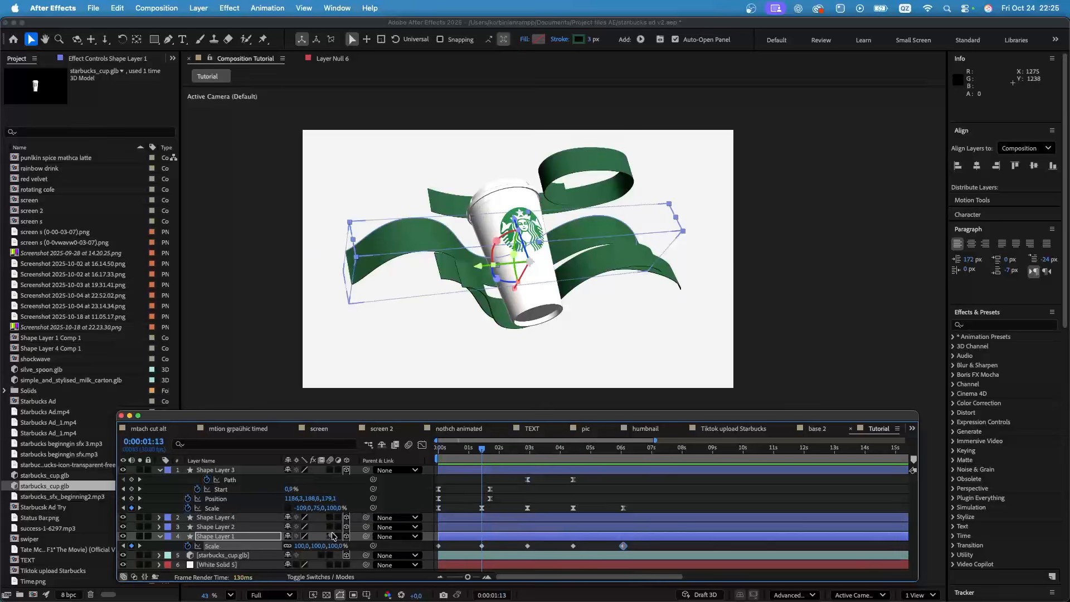
mouse_move(302, 546)
mouse_down()
mouse_move(323, 550)
mouse_move(240, 551)
mouse_move(323, 545)
mouse_move(305, 546)
mouse_up()
click(140, 545)
click(139, 546)
click(140, 546)
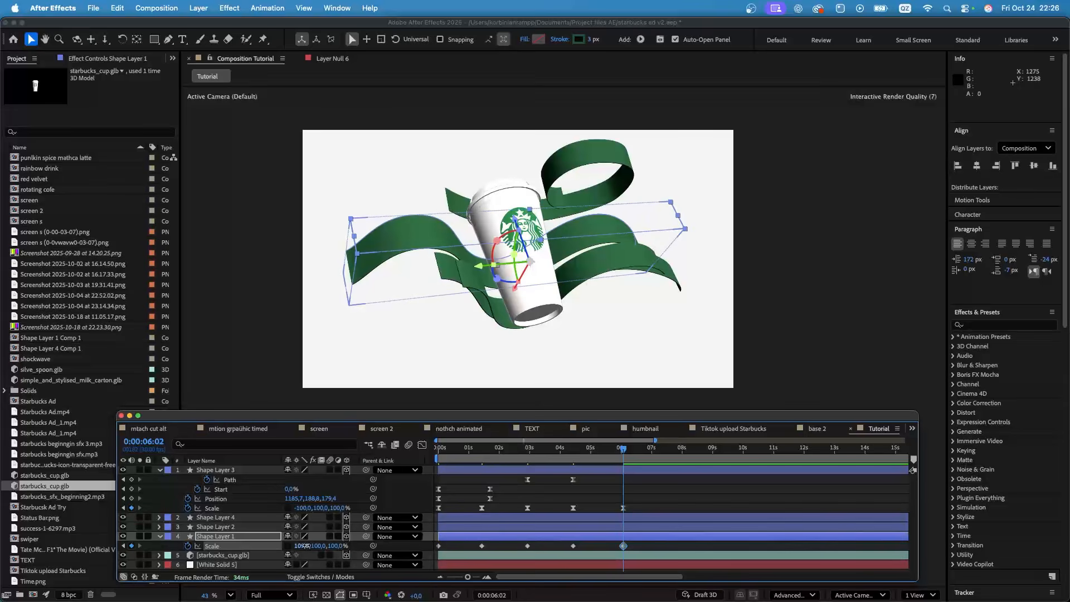
click(612, 549)
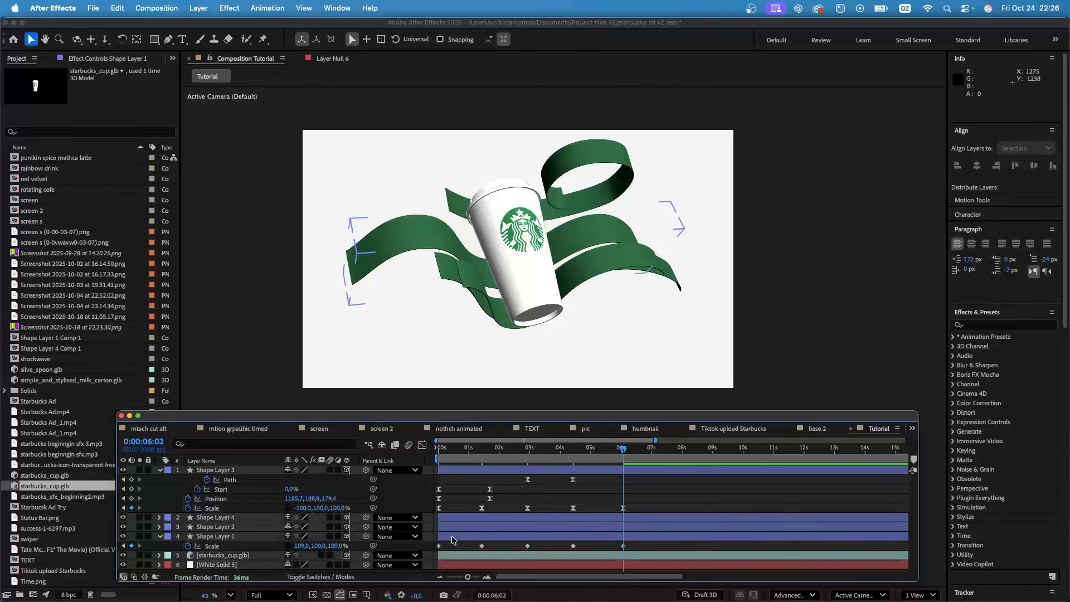
- Apply Easy Ease to all of Shape Layer 1's Scale keyframes and preview the animation from the start
click(400, 549)
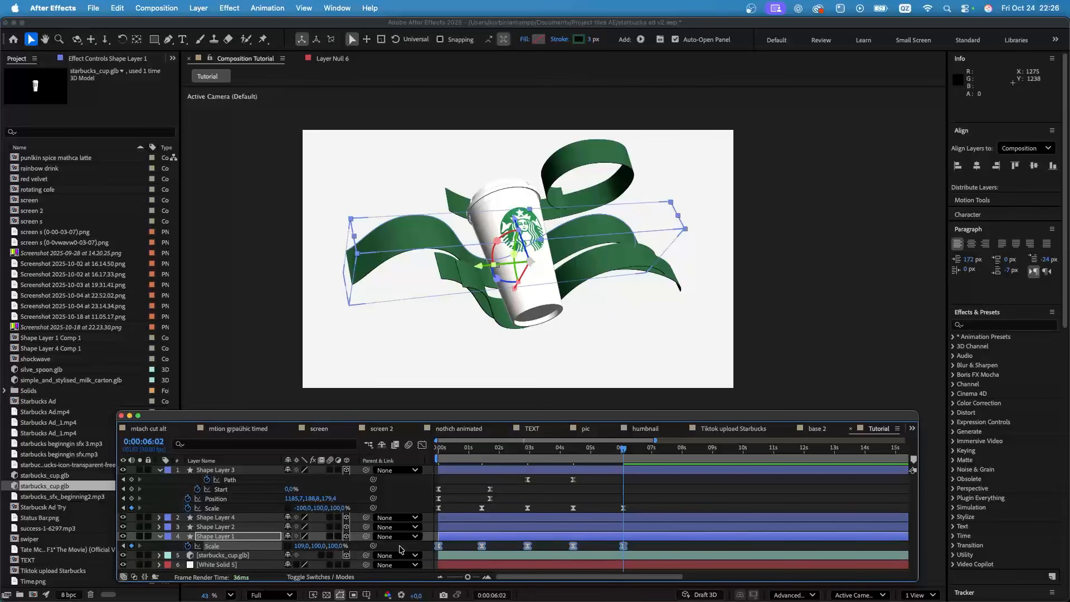
key(Home)
key(space)
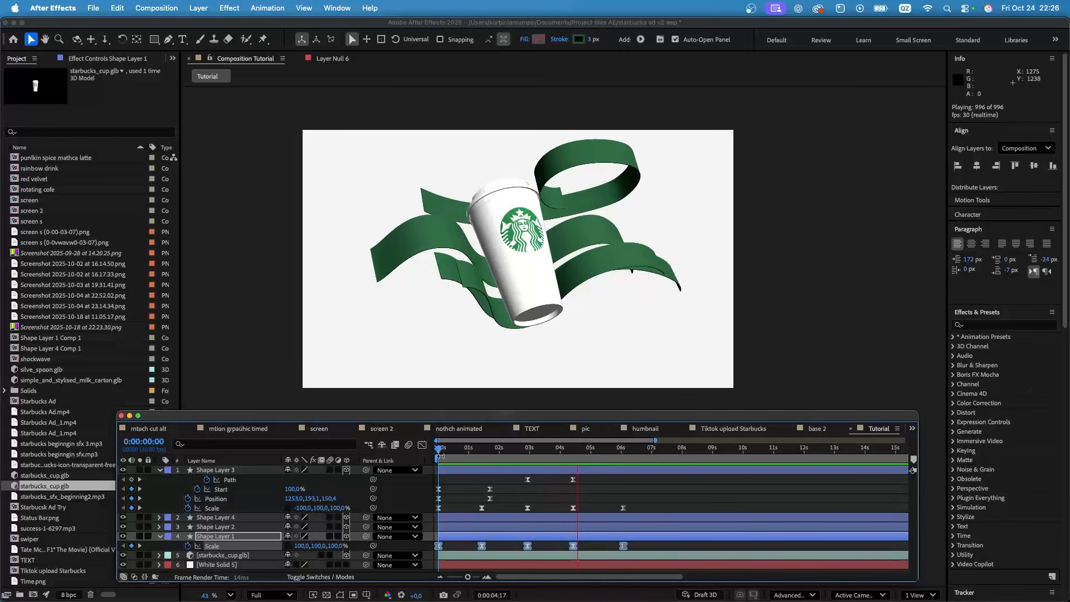
key(space)
- Spread Shape Layer 1's Scale keyframes further apart, moving the last one just past seven seconds, and preview the slower motion
click(452, 544)
drag(473, 546, 550, 544)
click(648, 545)
click(663, 545)
mouse_move(663, 544)
mouse_down()
mouse_move(584, 546)
mouse_move(662, 545)
mouse_up()
click(658, 545)
key(space)
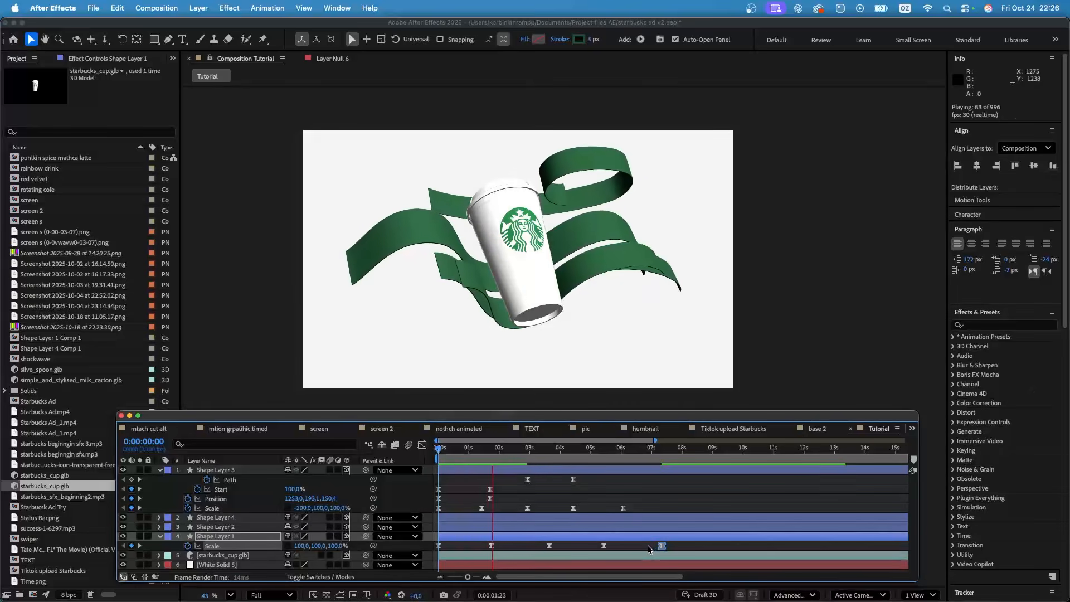
- Move Shape Layer 1's second Scale keyframe earlier, to just after one second, and preview the ribbons
click(485, 454)
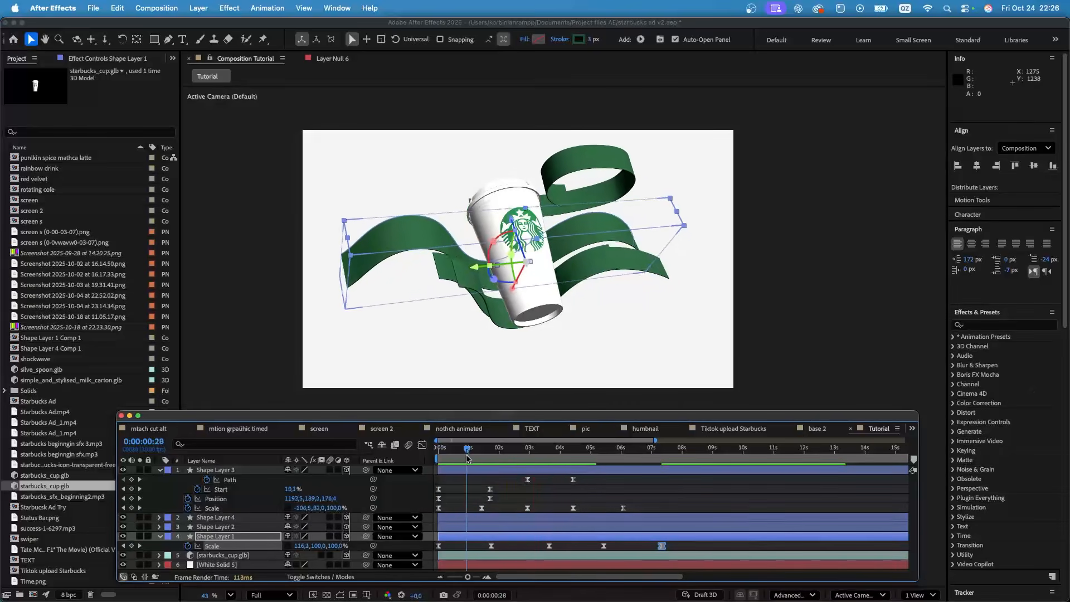
drag(485, 458, 498, 458)
drag(491, 546, 476, 545)
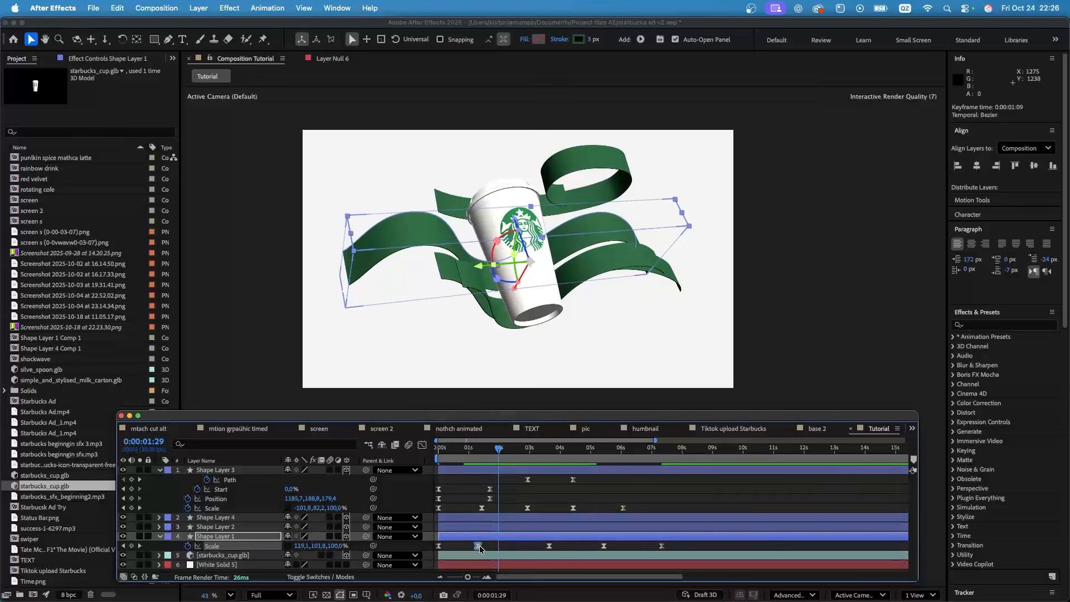
key(space)
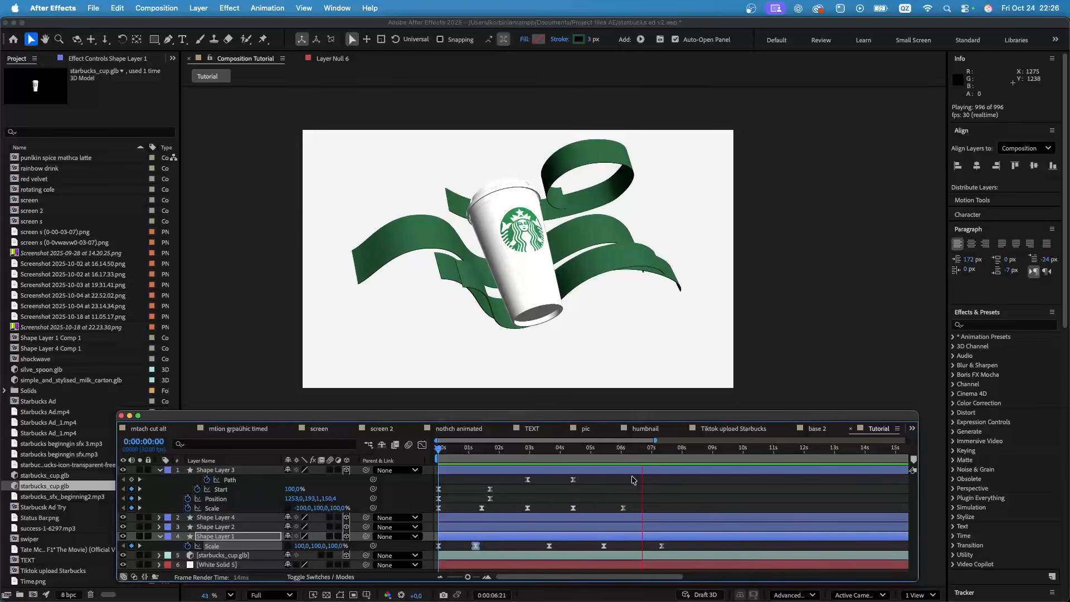
- End the work area at 0:00:07:03 and zoom the timeline out to the composition's full duration
click(653, 455)
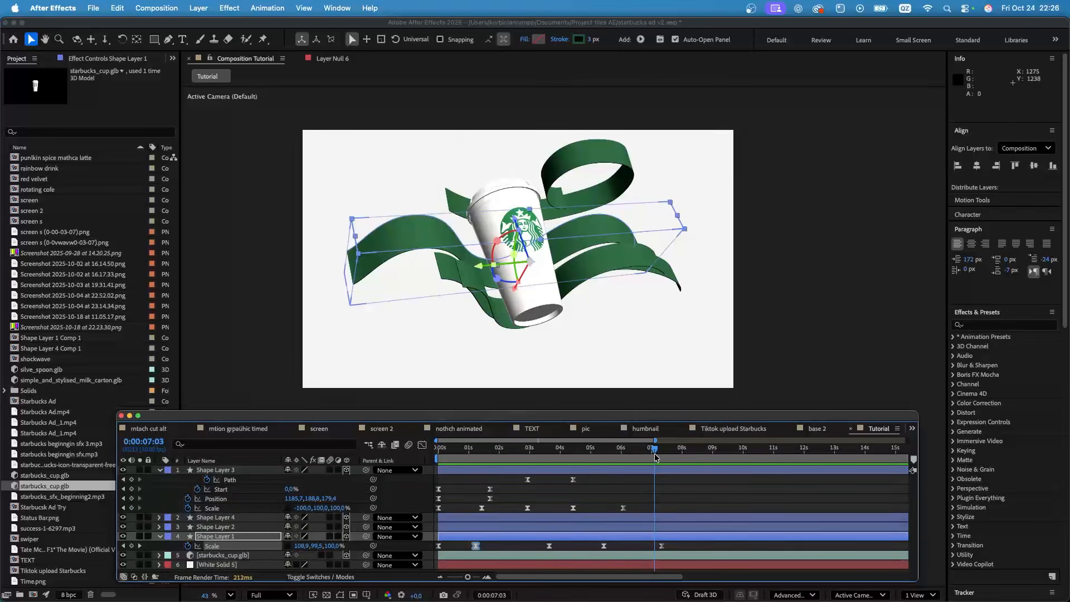
drag(655, 440, 540, 471)
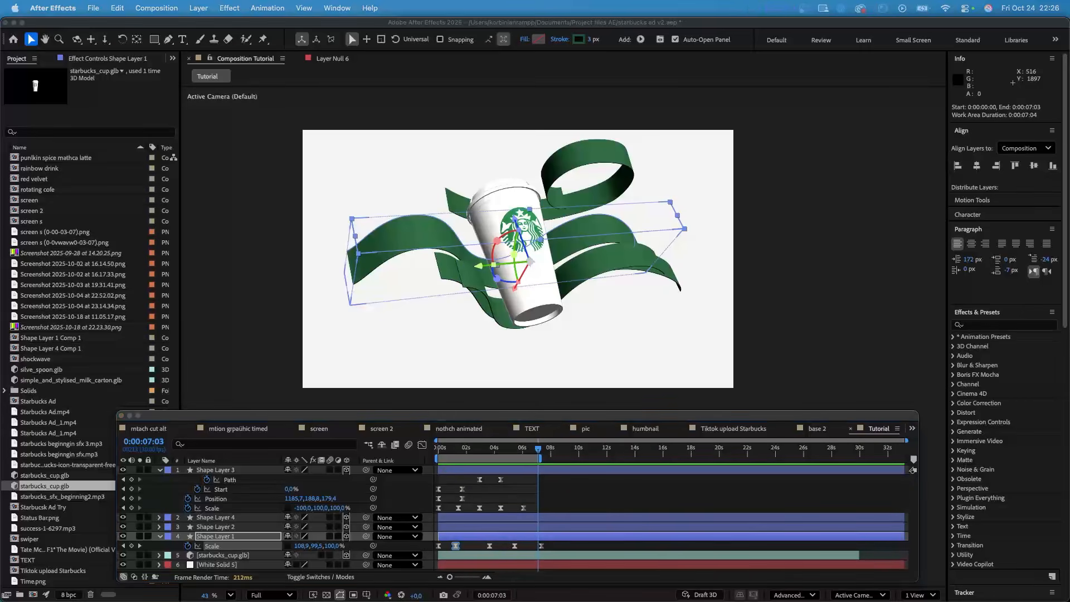
click(489, 455)
mouse_move(483, 453)
mouse_down()
mouse_move(418, 456)
mouse_move(491, 455)
mouse_up()
scroll(475, 232, up, 4)
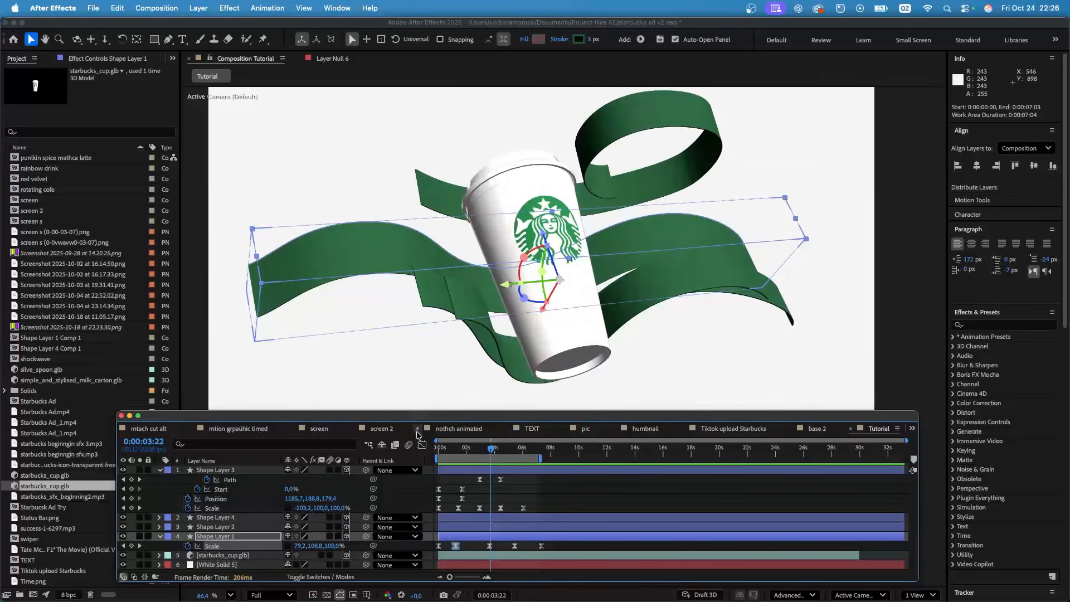
- Copy Shape Layer 1's five Scale keyframes, paste them onto Shape Layer 2 at 0:00:00:00 and reveal that layer's keyframes
click(214, 547)
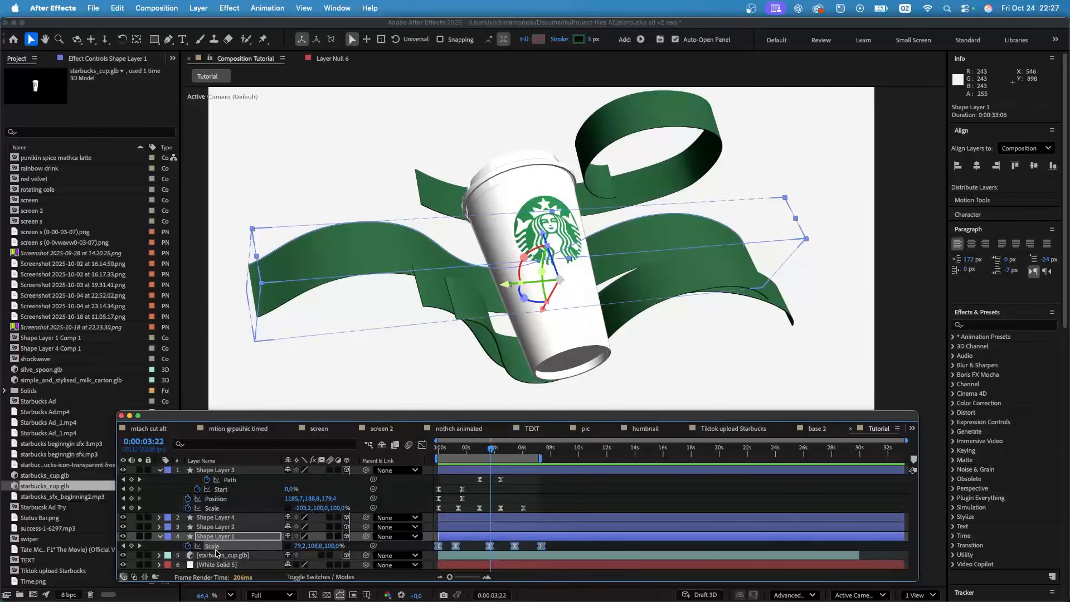
click(124, 546)
click(124, 546)
click(124, 546)
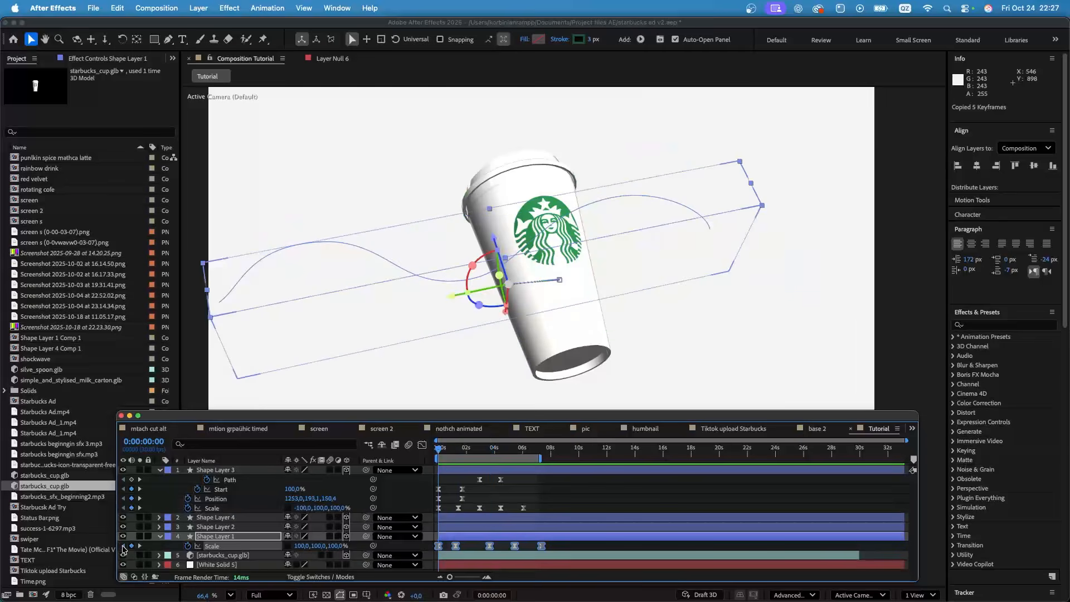
click(241, 527)
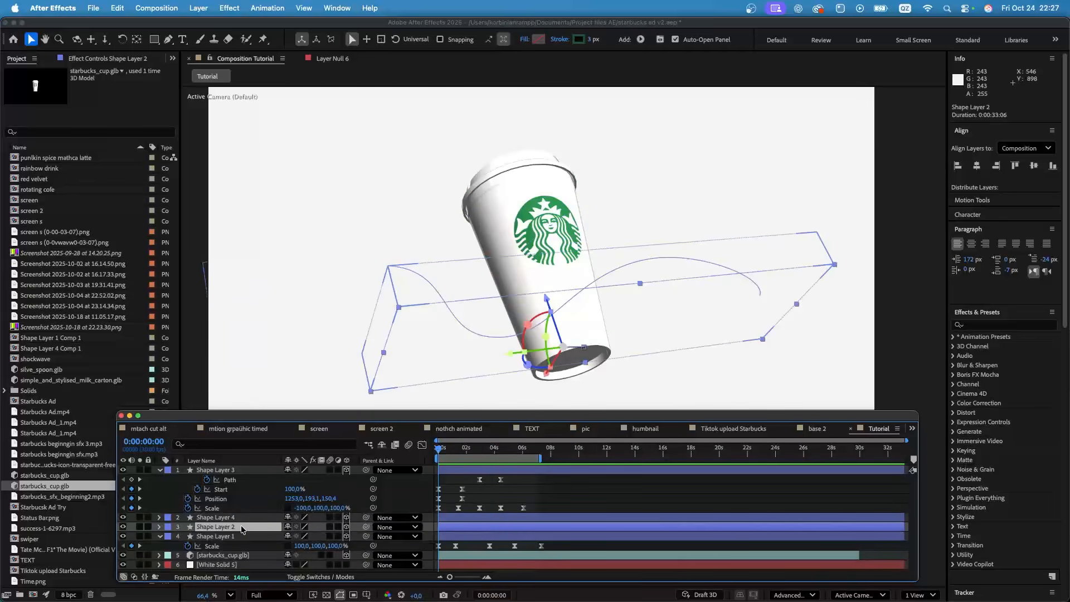
click(236, 517)
click(236, 527)
click(229, 546)
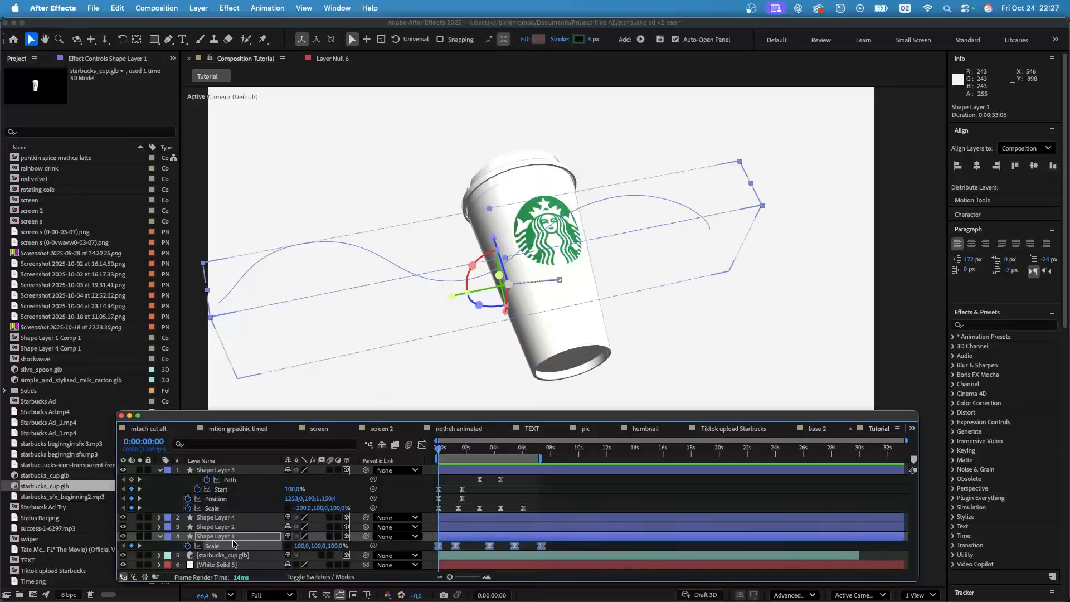
key(cmd+c)
click(228, 527)
key(cmd+v)
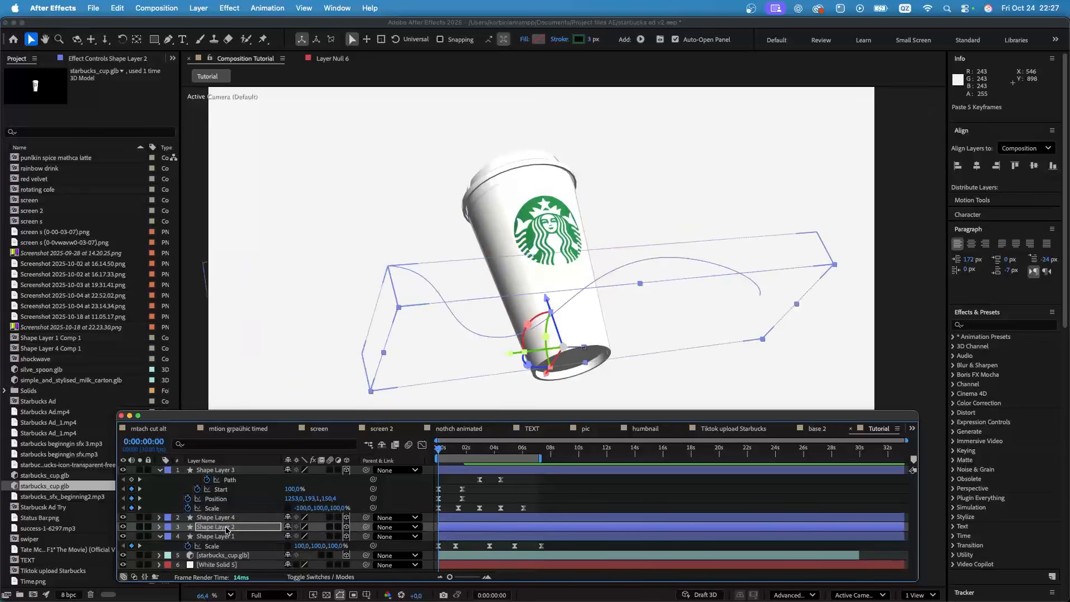
key(u)
- Offset Shape Layer 2's Scale keyframes slightly later so they start at about 0:00:00:06, previewing before and after
key(space)
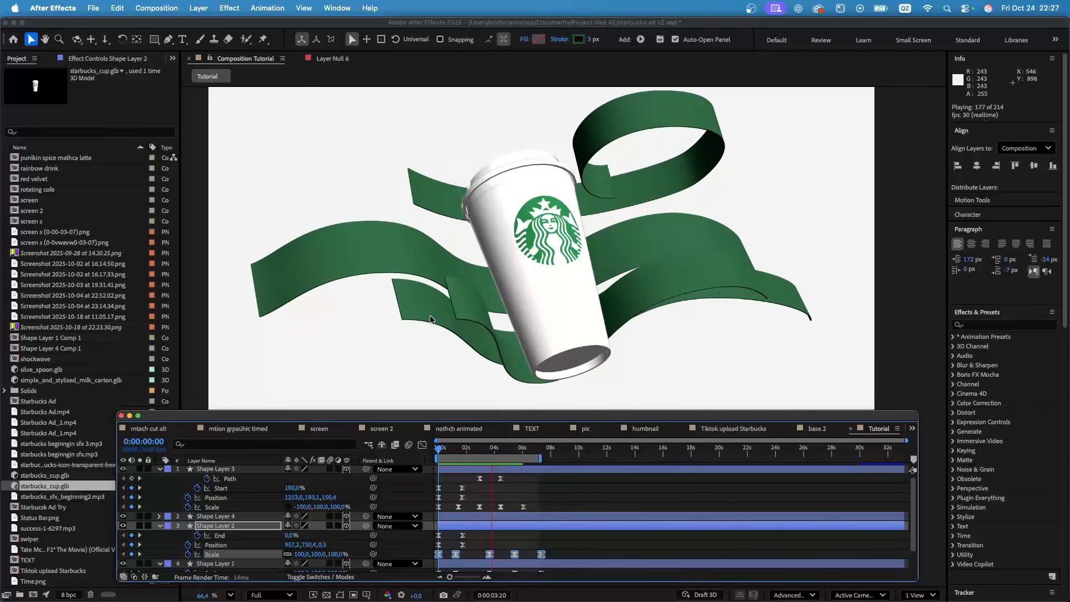
key(space)
drag(440, 556, 442, 555)
key(space)
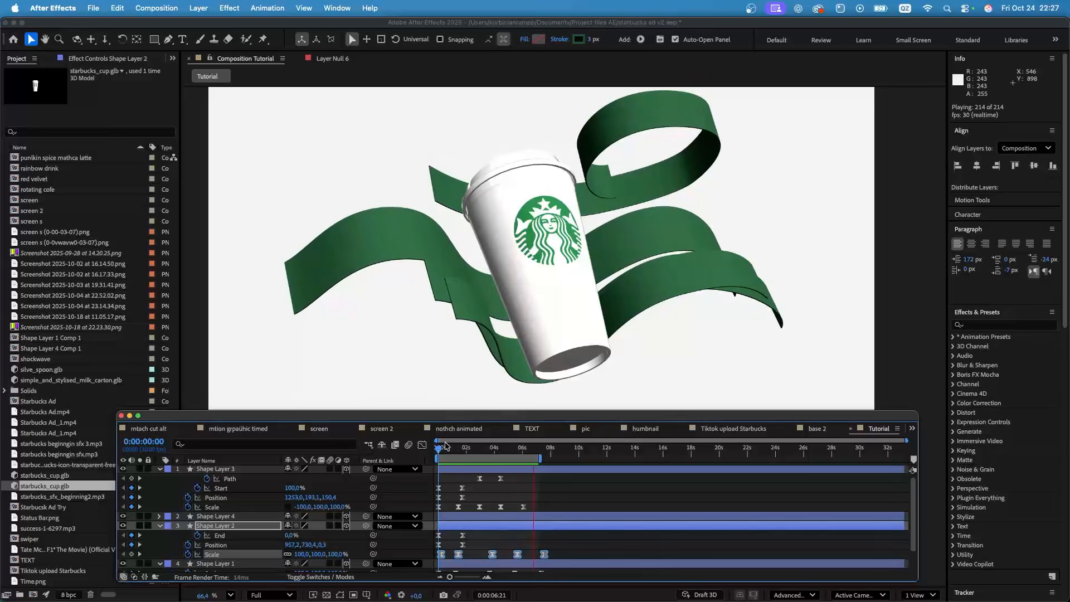
key(space)
- Copy Shape Layer 2's five Scale keyframes and paste them onto Shape Layer 4 at 0:00:00:06
drag(440, 449, 485, 450)
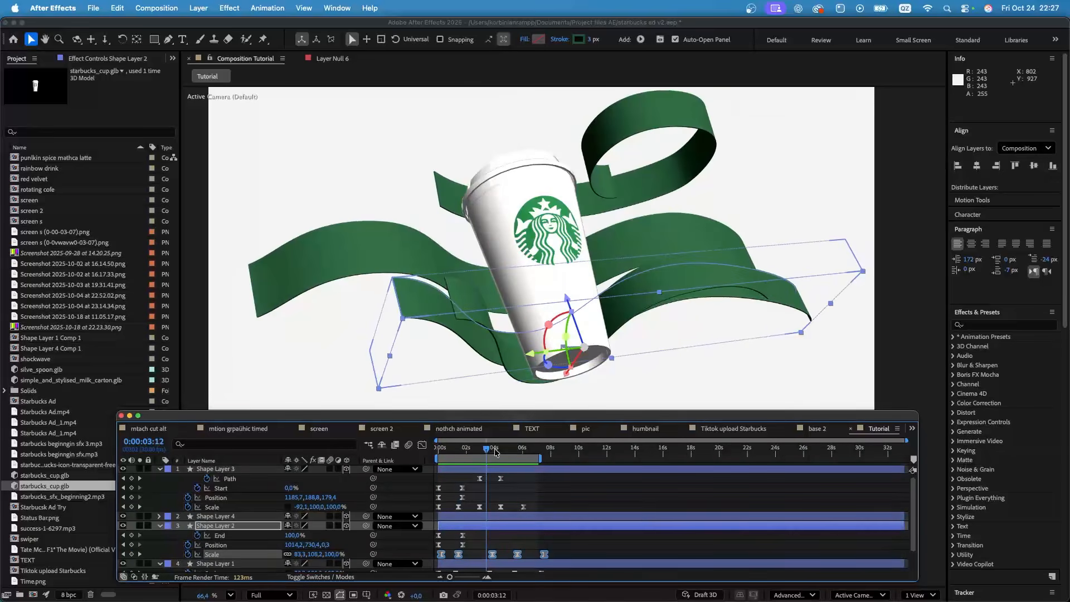
click(623, 545)
click(468, 316)
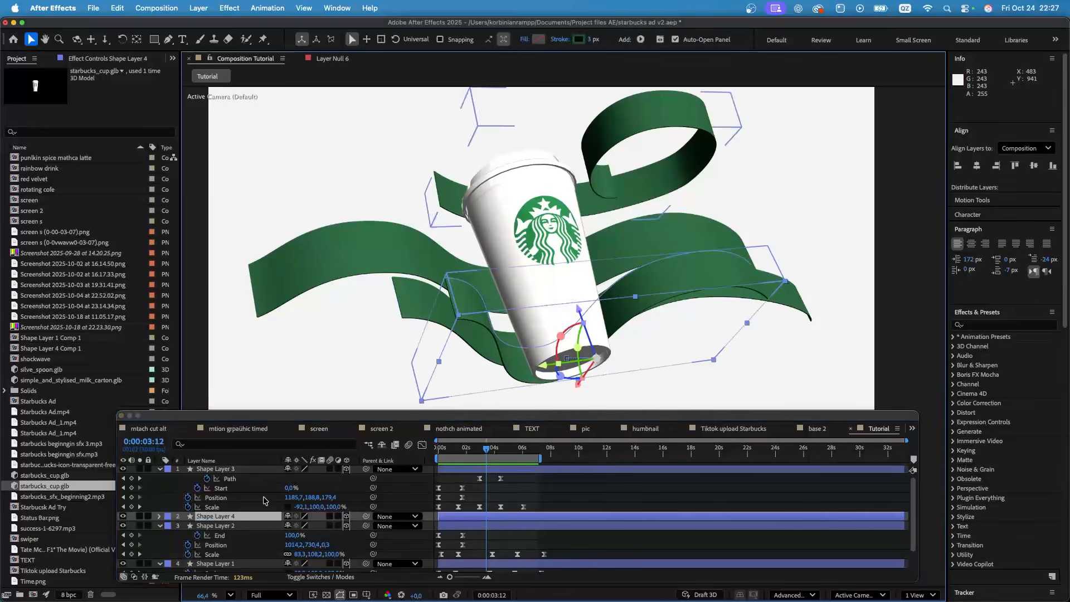
click(465, 525)
scroll(465, 502, down, 2)
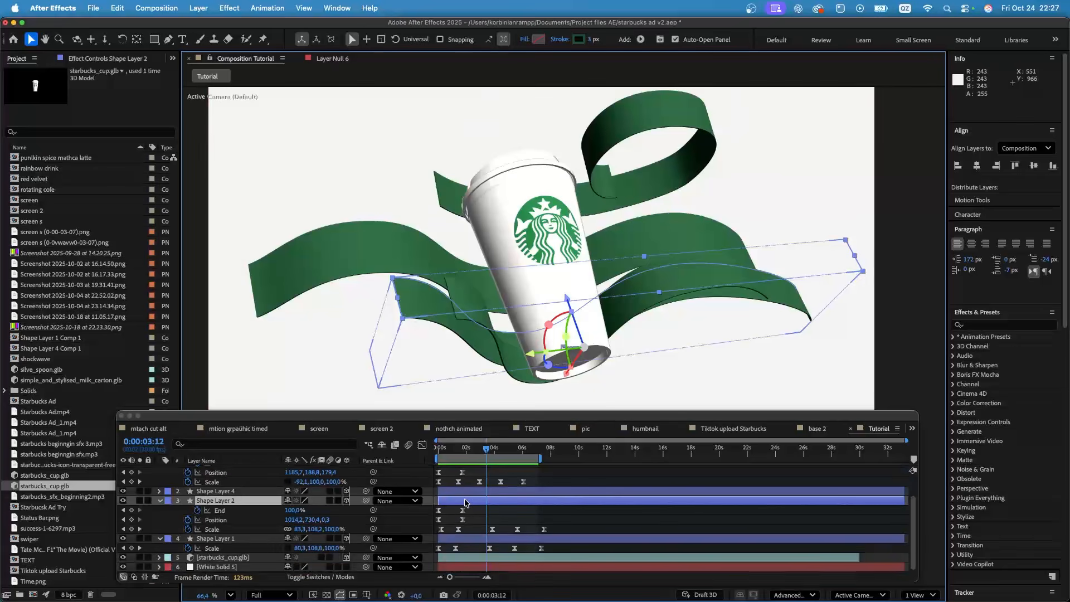
click(487, 578)
drag(522, 578, 501, 579)
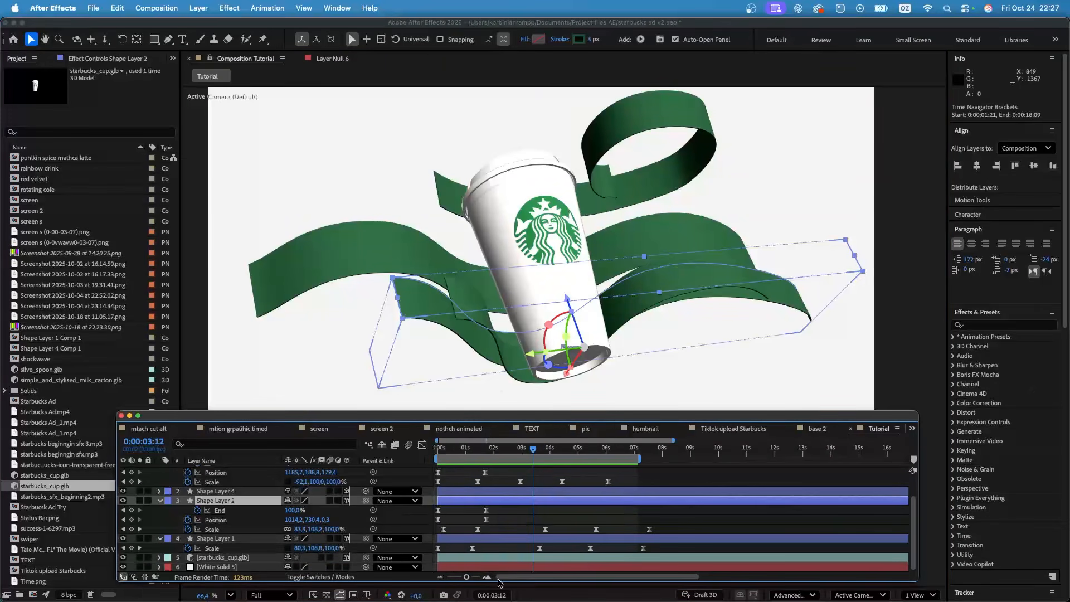
drag(436, 530, 694, 530)
key(super+c)
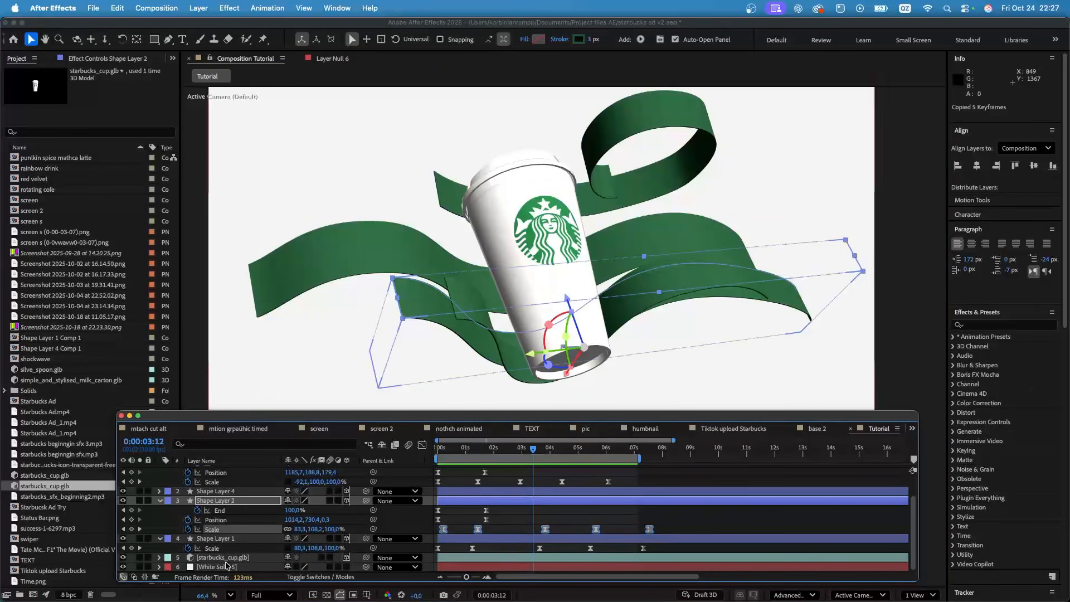
click(123, 529)
click(123, 529)
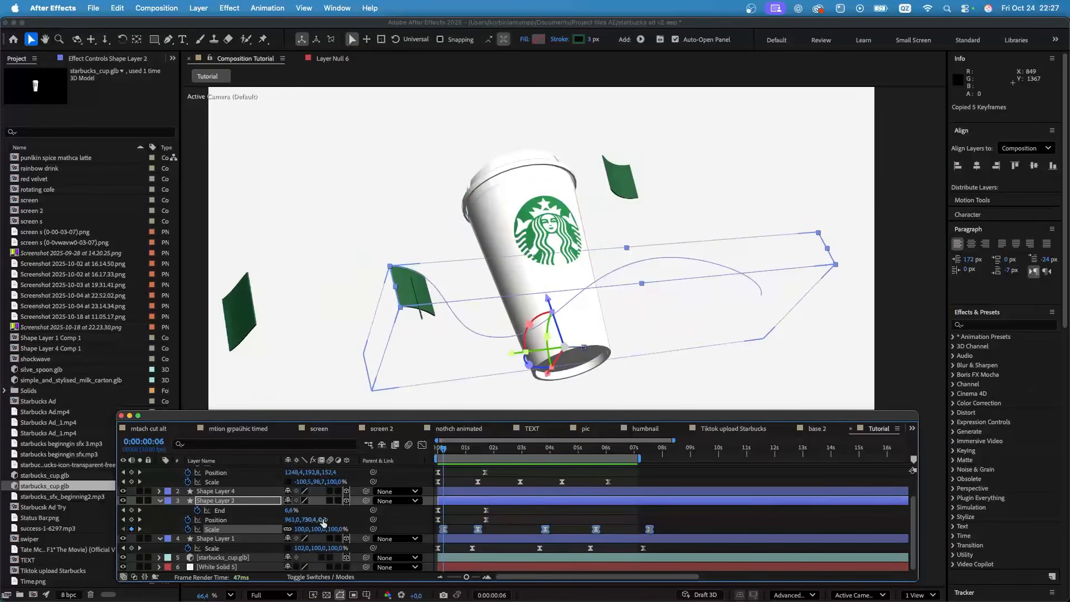
click(469, 493)
key(super+v)
- Shift Shape Layer 4's Scale keyframes later to start at about 0:00:00:12 and preview the staggered ribbons
drag(444, 522, 453, 518)
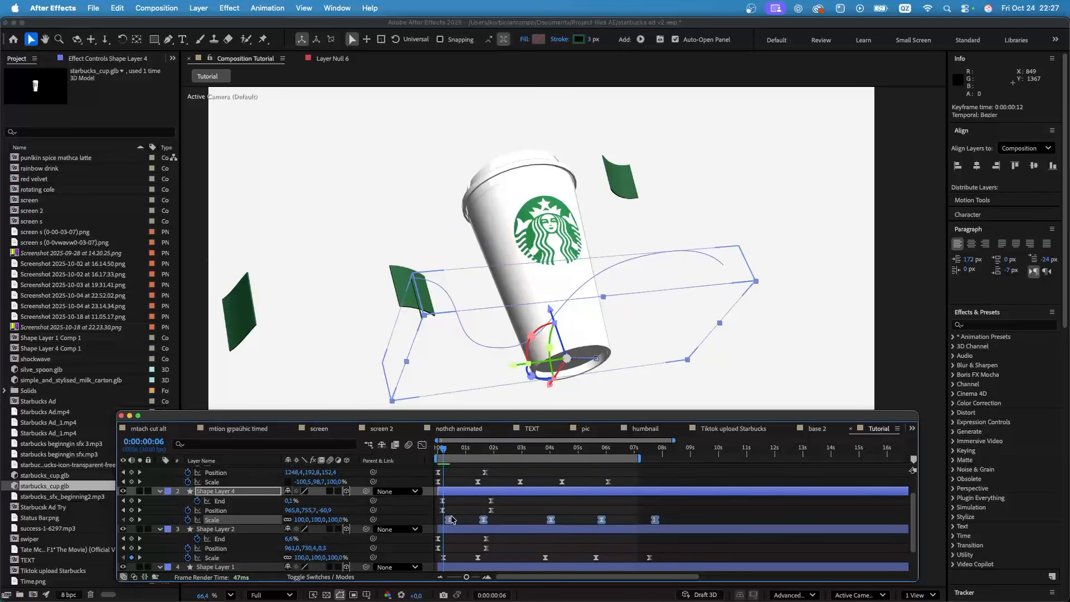
key(space)
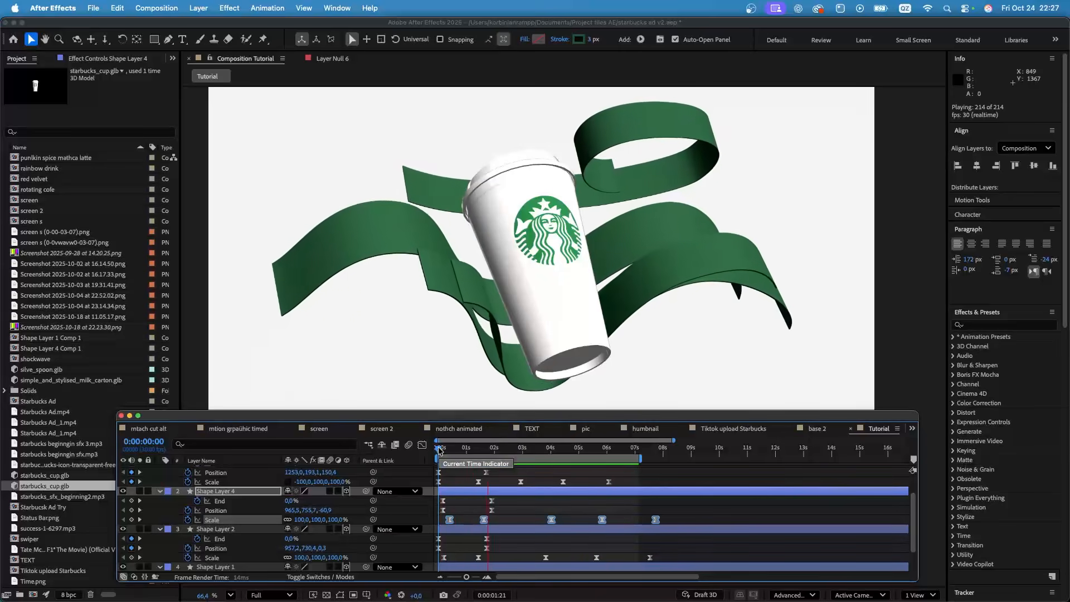
key(space)
- Enable motion blur on the ribbon layers and the cup model, and save the project
scroll(301, 481, up, 2)
drag(329, 474, 331, 578)
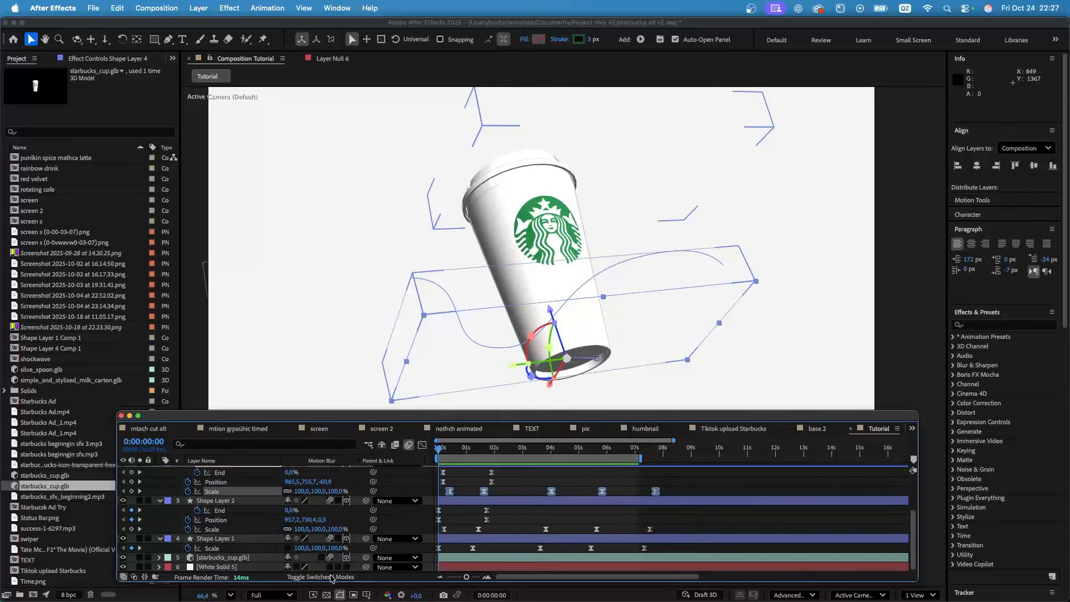
click(465, 483)
key(super+s)
- Enlarge the floating timeline to show every layer's keyframes and move the playhead to 0:00:03:12
click(438, 450)
drag(438, 450, 548, 452)
scroll(622, 218, down, 5)
scroll(622, 218, up, 3)
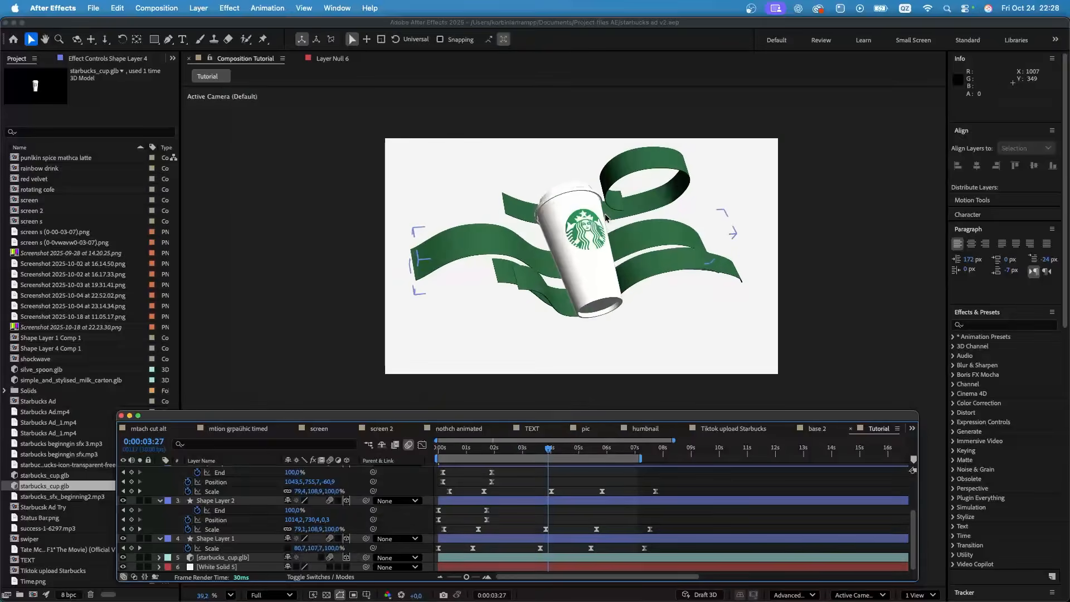
drag(277, 410, 278, 344)
drag(549, 381, 535, 383)
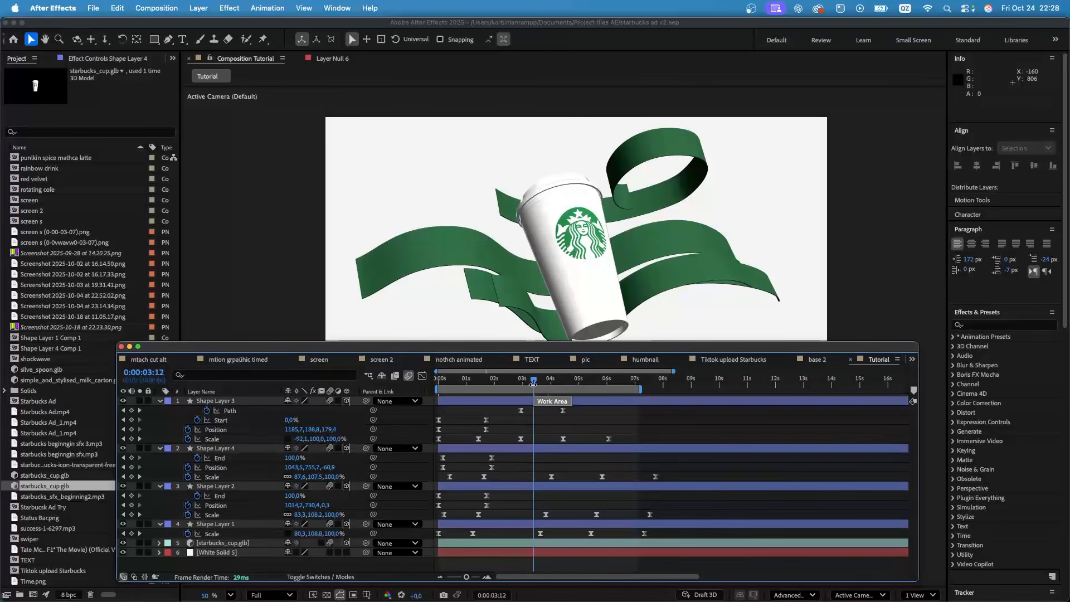
- Add an Environment light with an intensity of 100% above Shape Layer 3
click(433, 260)
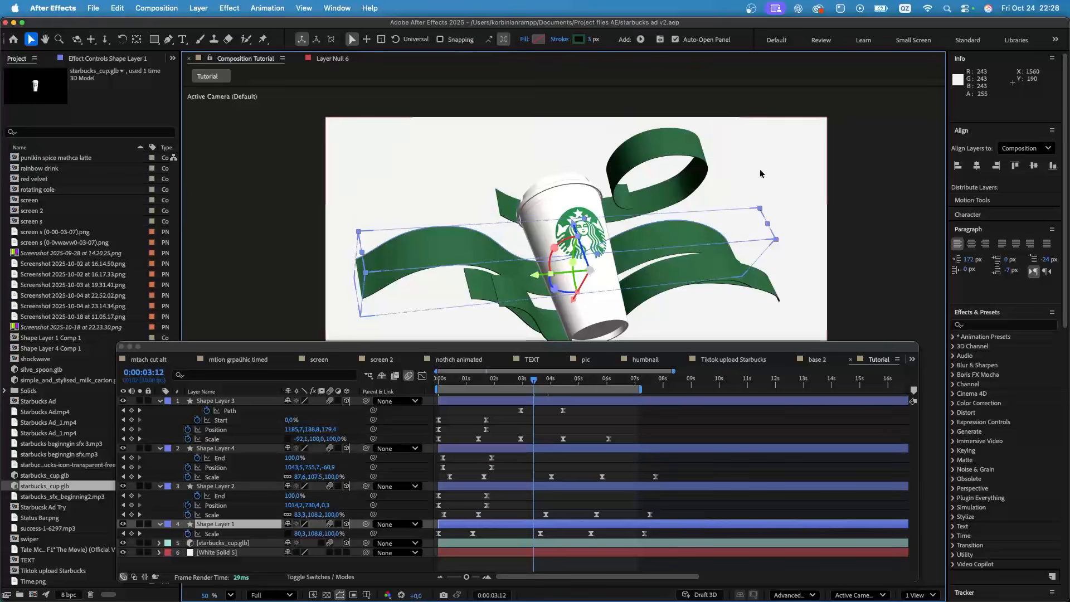
click(700, 177)
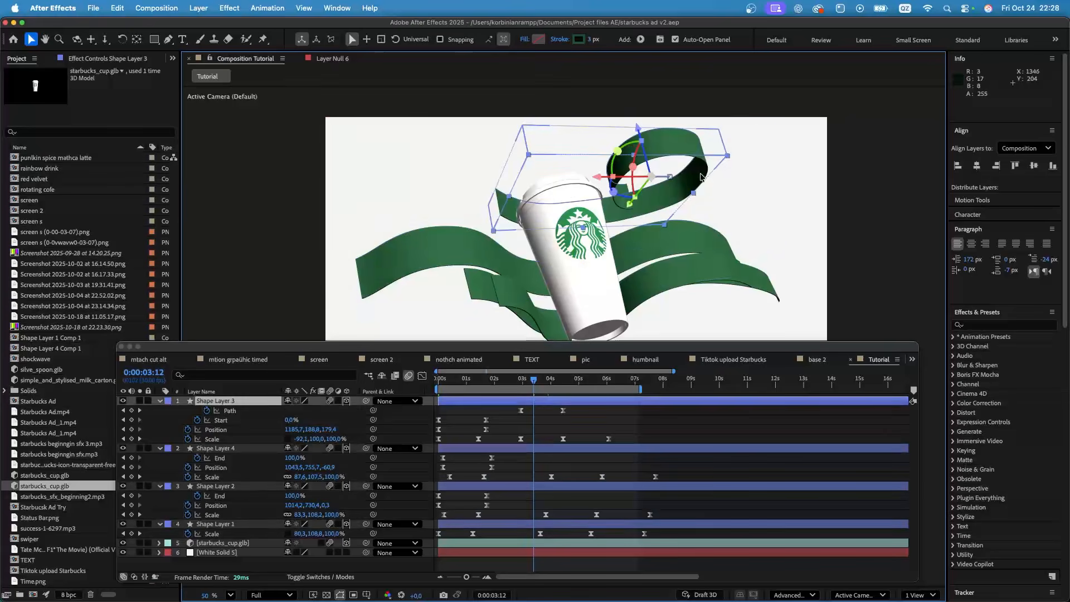
right_click(358, 403)
mouse_move(369, 409)
click(532, 455)
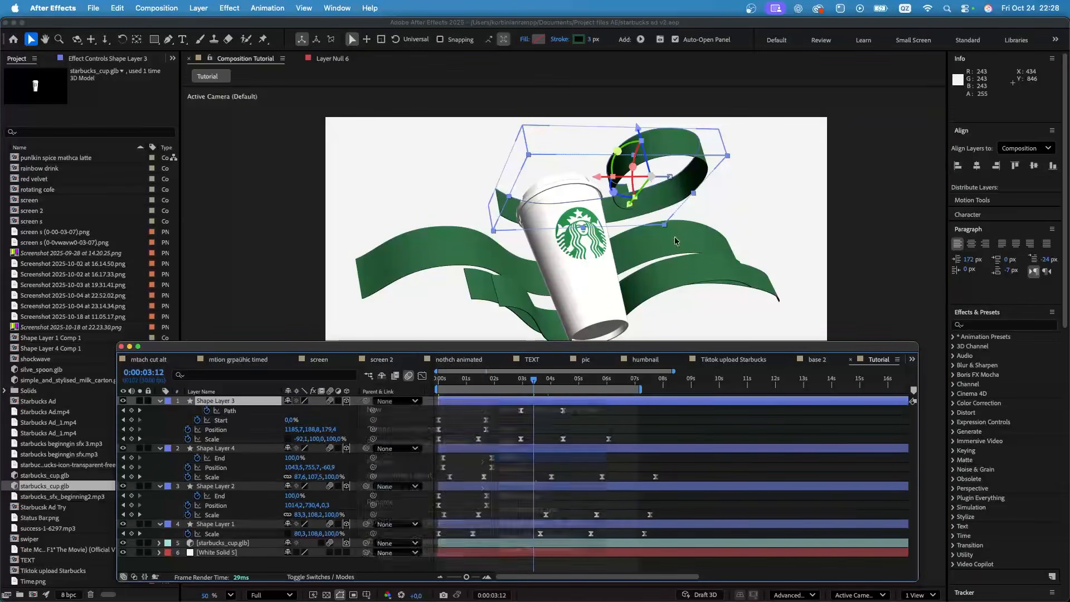
click(523, 241)
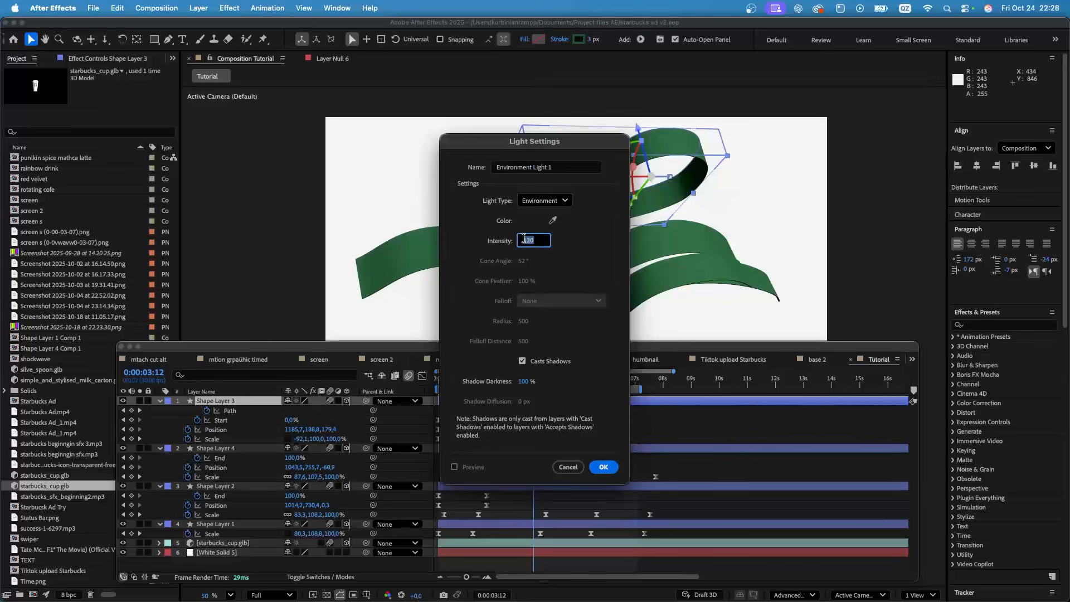
text(100)
key(Return)
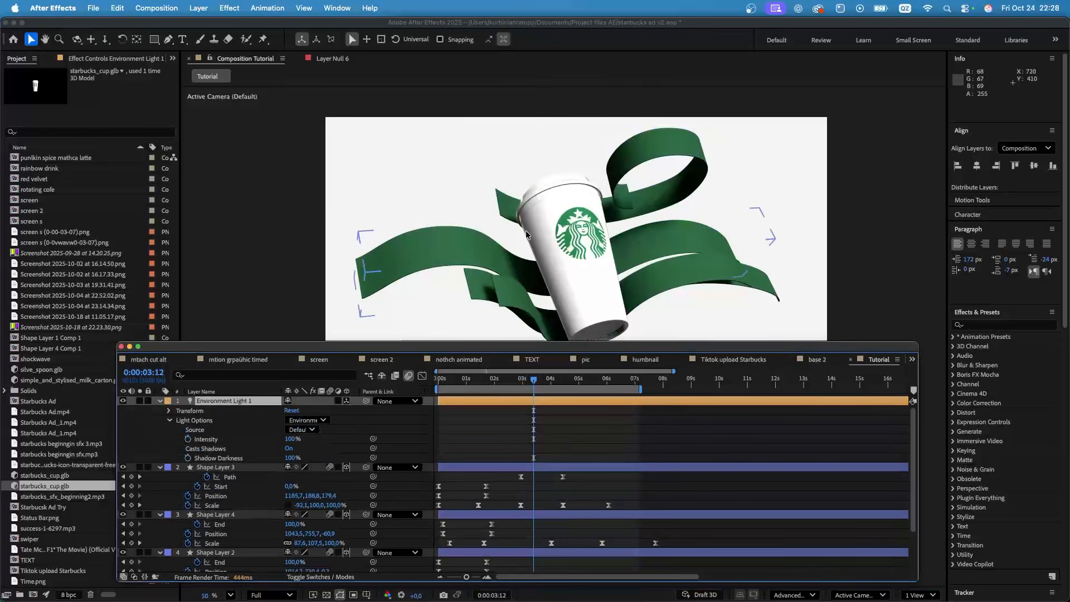
click(518, 288)
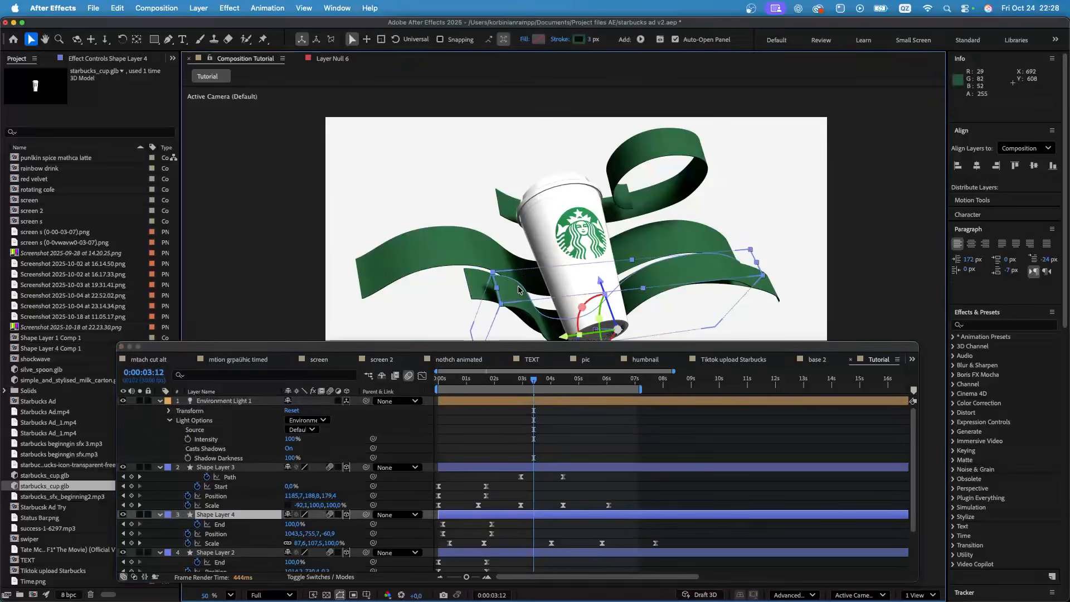
click(243, 404)
click(520, 432)
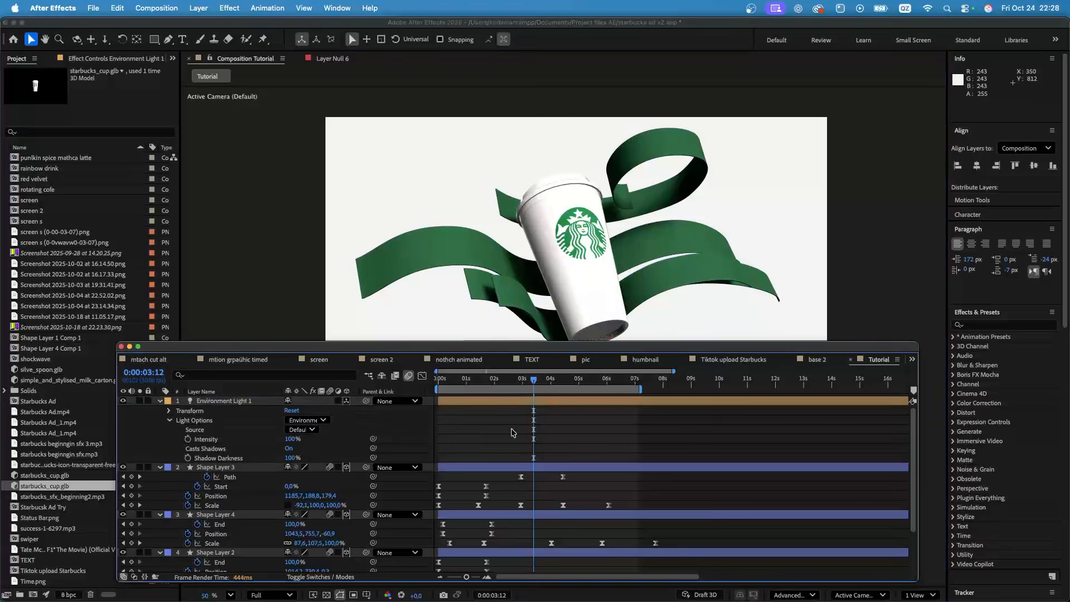
scroll(589, 306, down, 3)
scroll(621, 212, up, 2)
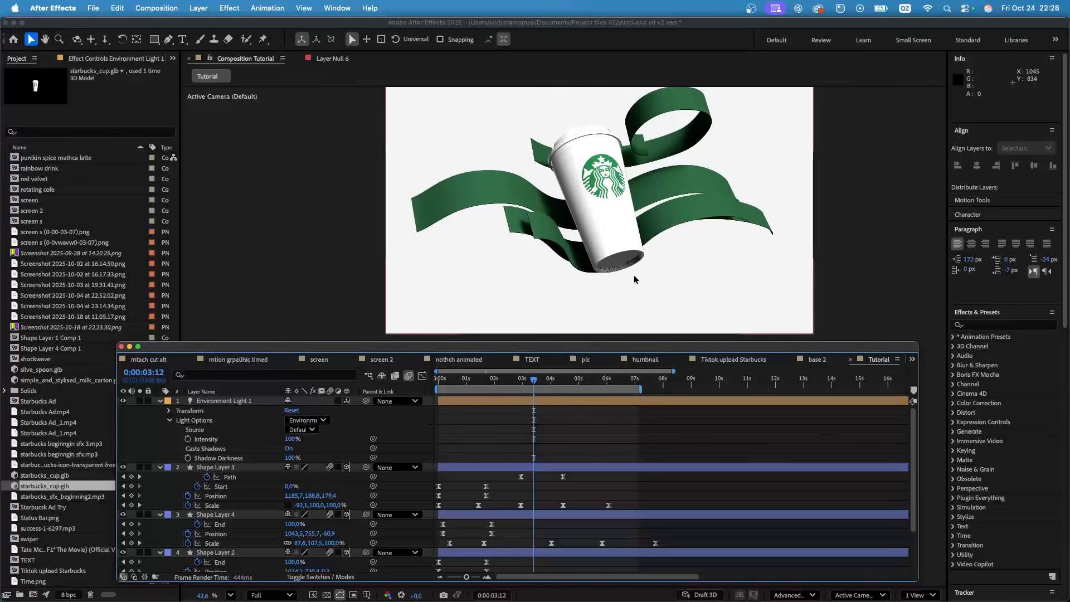
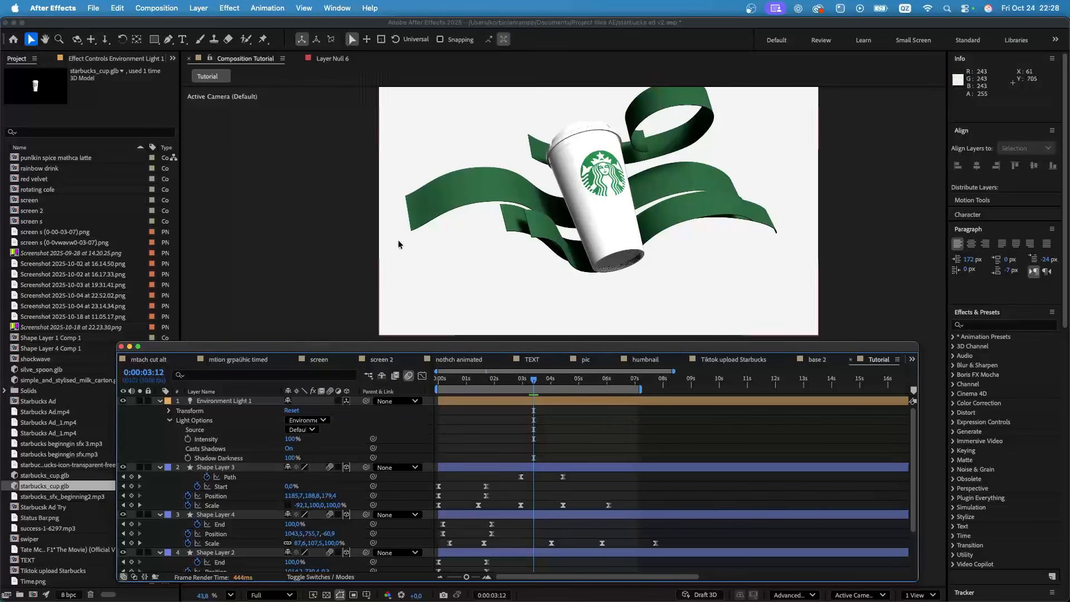
- Set Shape Layer 1's material options to Diffuse 79%, Specular Intensity 86% and Specular Shininess 32%
click(458, 193)
scroll(230, 449, down, 3)
click(160, 539)
click(160, 547)
scroll(165, 544, down, 5)
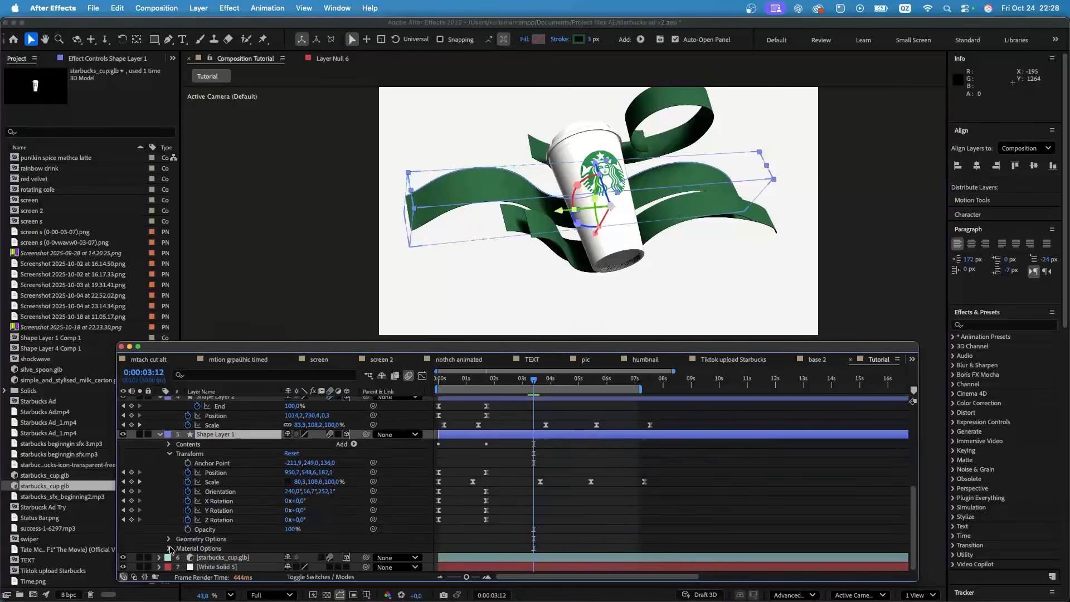
click(170, 549)
scroll(155, 528, down, 5)
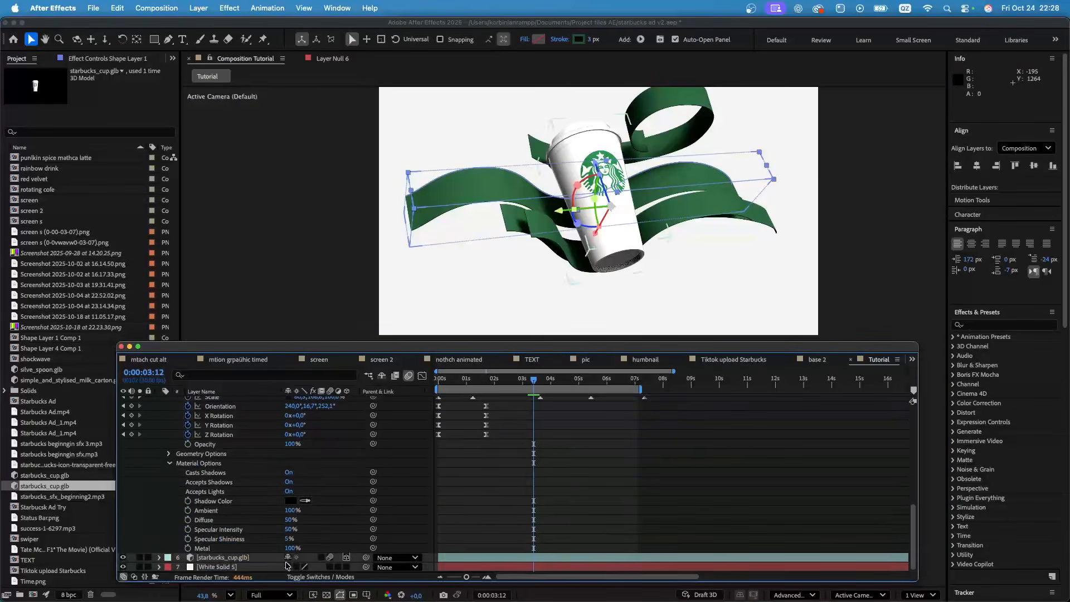
drag(287, 539, 291, 538)
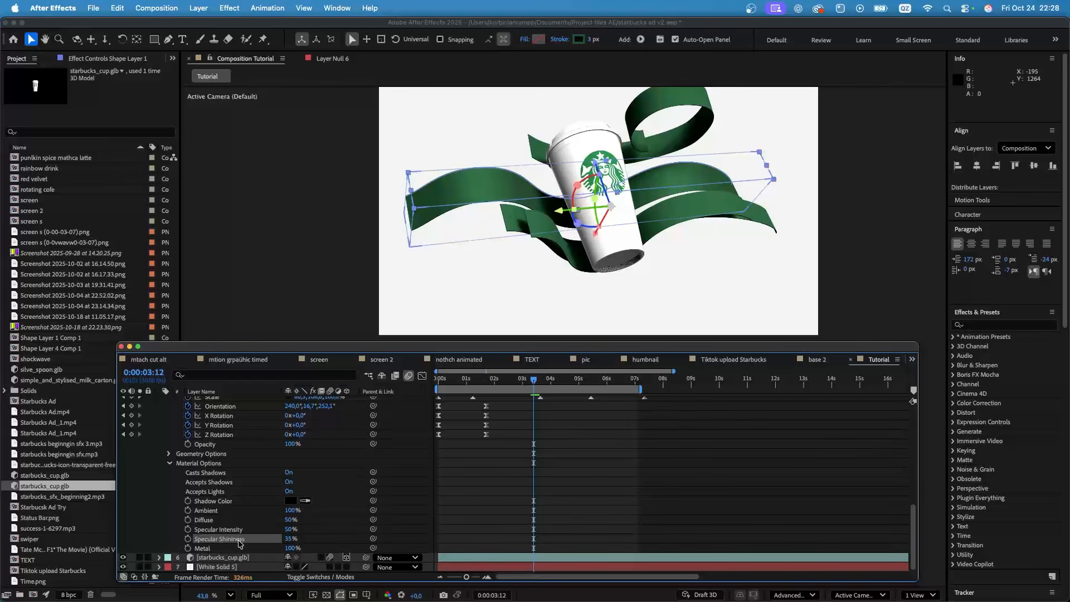
mouse_move(290, 531)
mouse_down()
mouse_move(309, 529)
mouse_move(299, 513)
mouse_up()
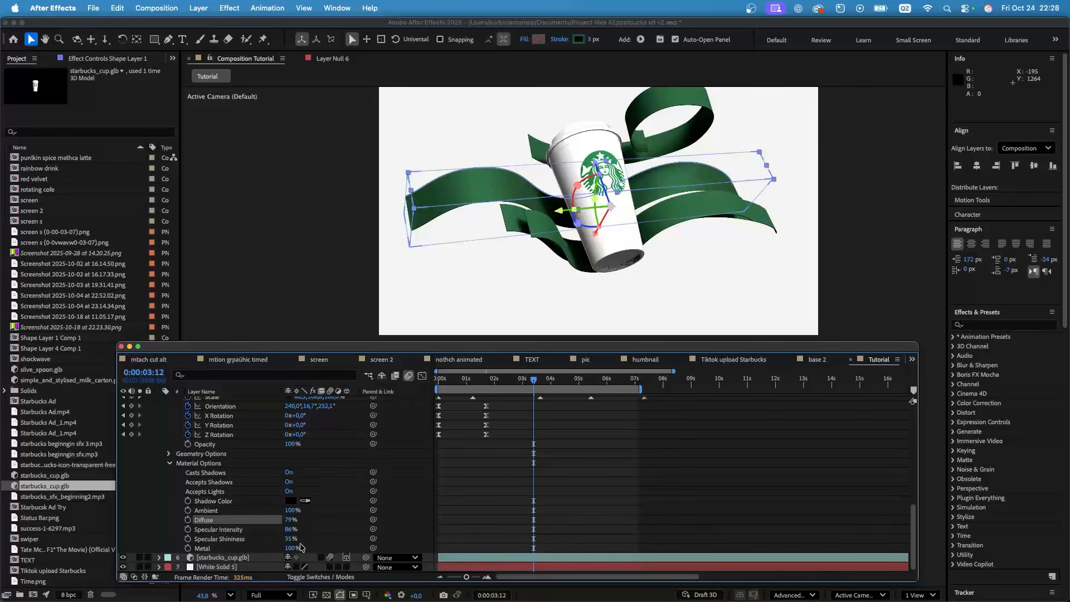
drag(310, 535, 290, 539)
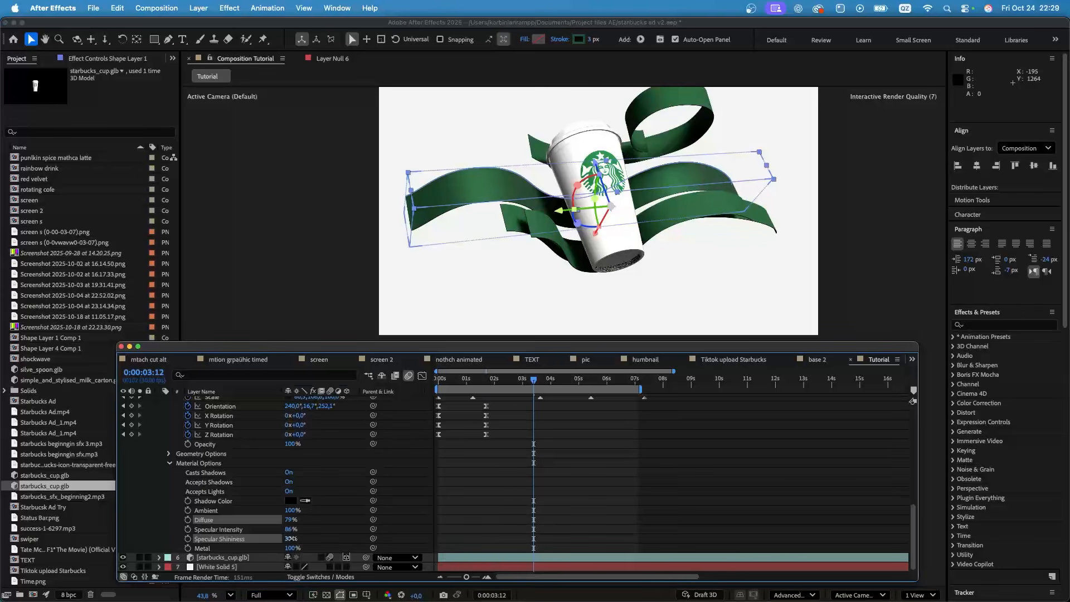
click(530, 289)
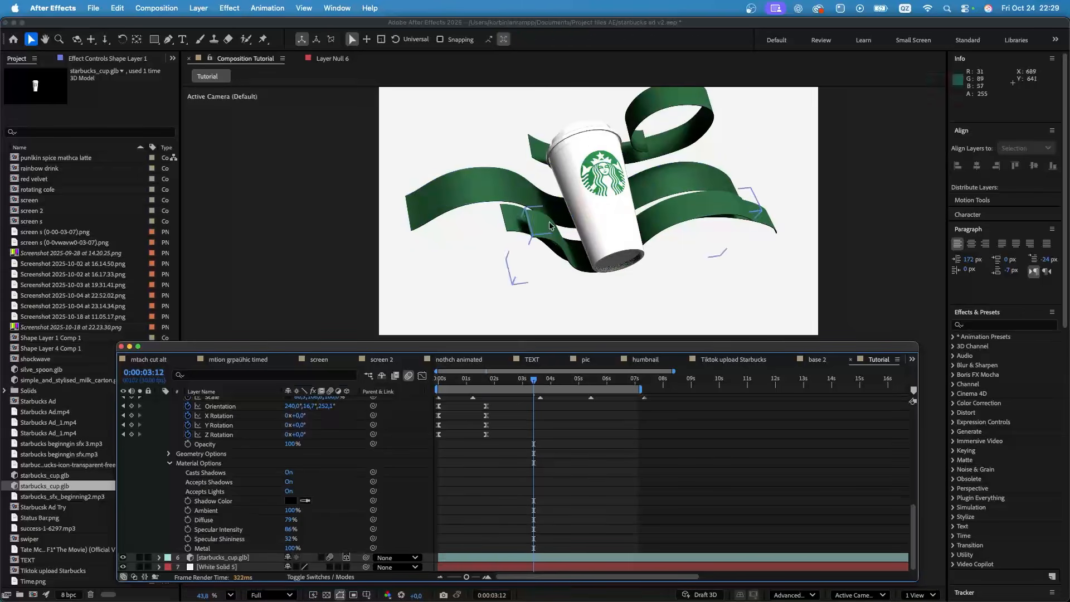
- Change the stroke colour of Shape Layer 4, the lower ribbon wrapping around the cup's base, to white
scroll(483, 204, up, 3)
click(462, 179)
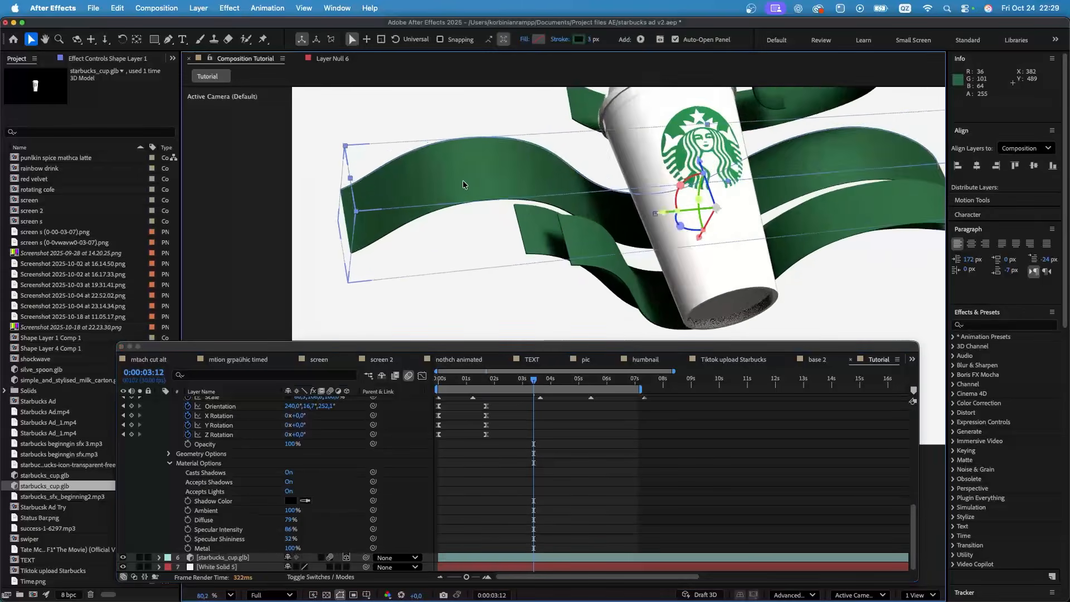
scroll(462, 180, down, 5)
scroll(480, 183, up, 8)
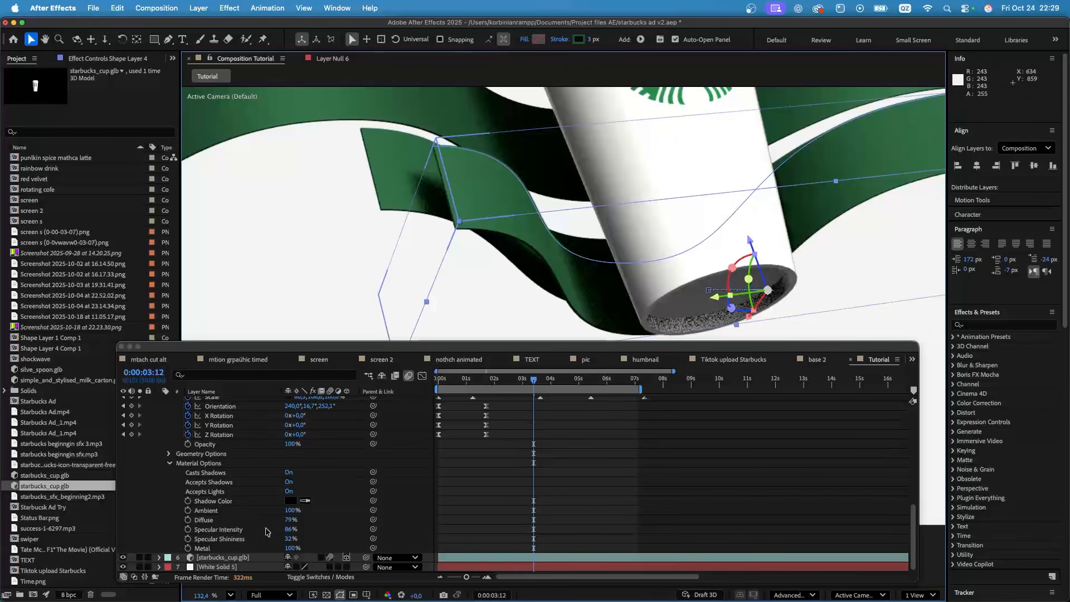
scroll(196, 458, up, 6)
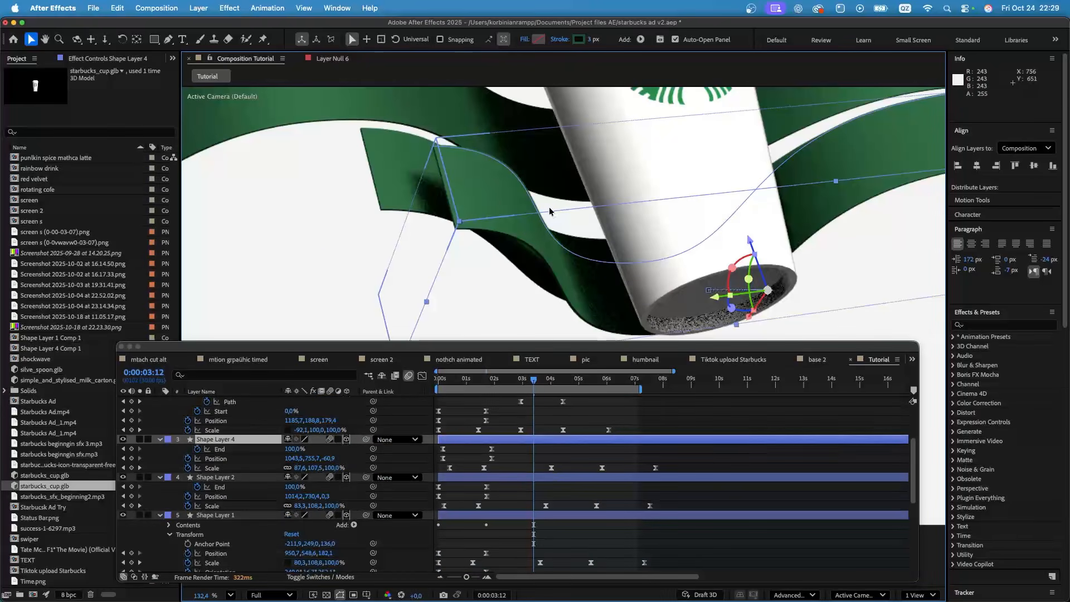
click(579, 39)
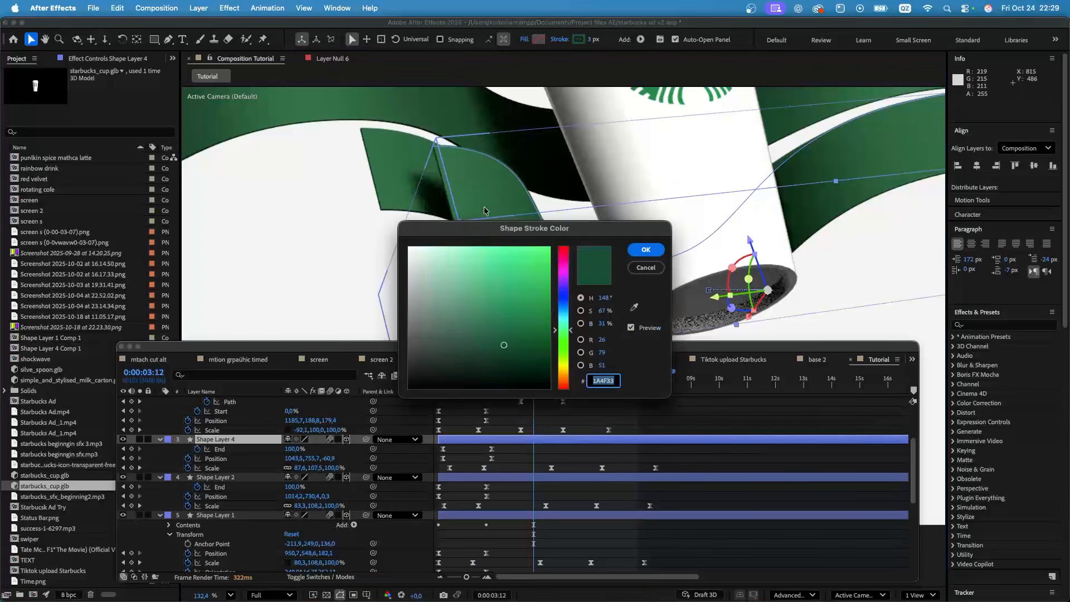
click(408, 249)
click(636, 252)
- Reduce Shape Layer 4's Opacity to 56% to make the white ribbon semi-transparent
scroll(564, 170, down, 5)
scroll(557, 189, up, 4)
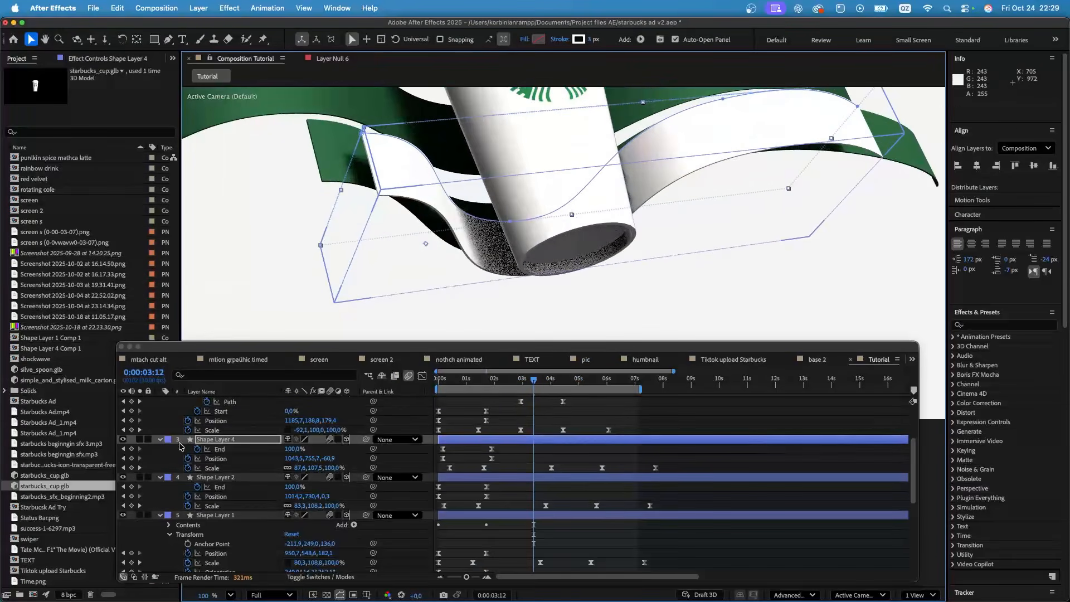
click(160, 439)
click(160, 439)
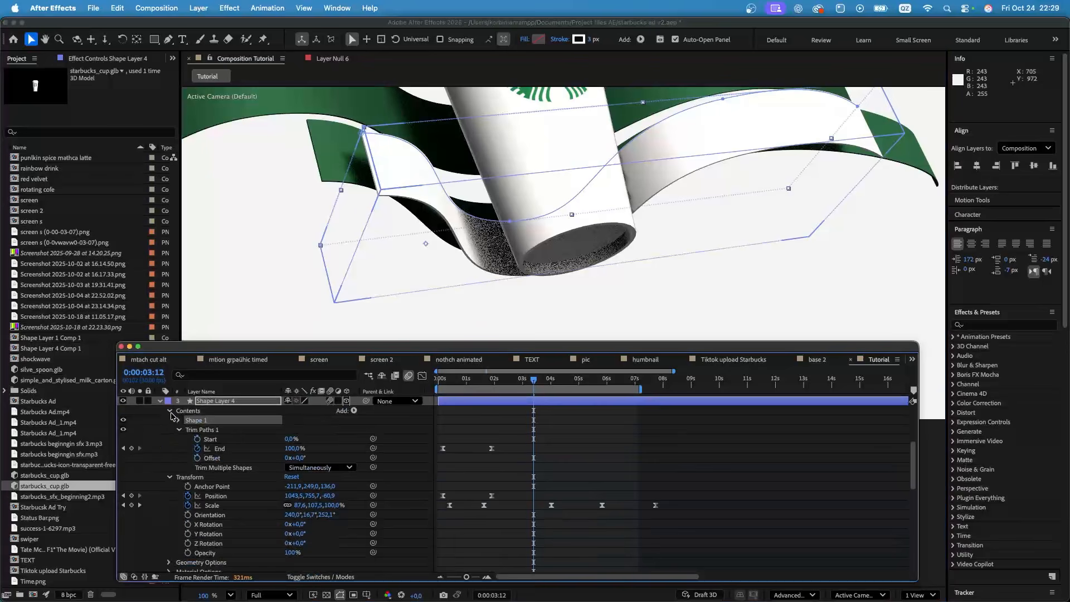
click(227, 400)
key(t)
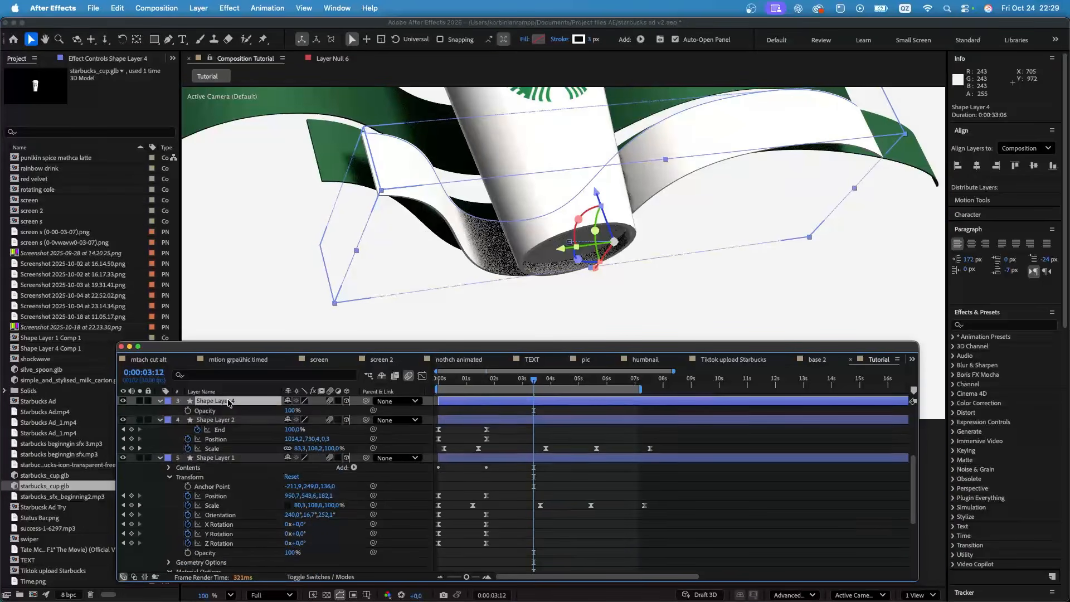
drag(289, 413, 271, 412)
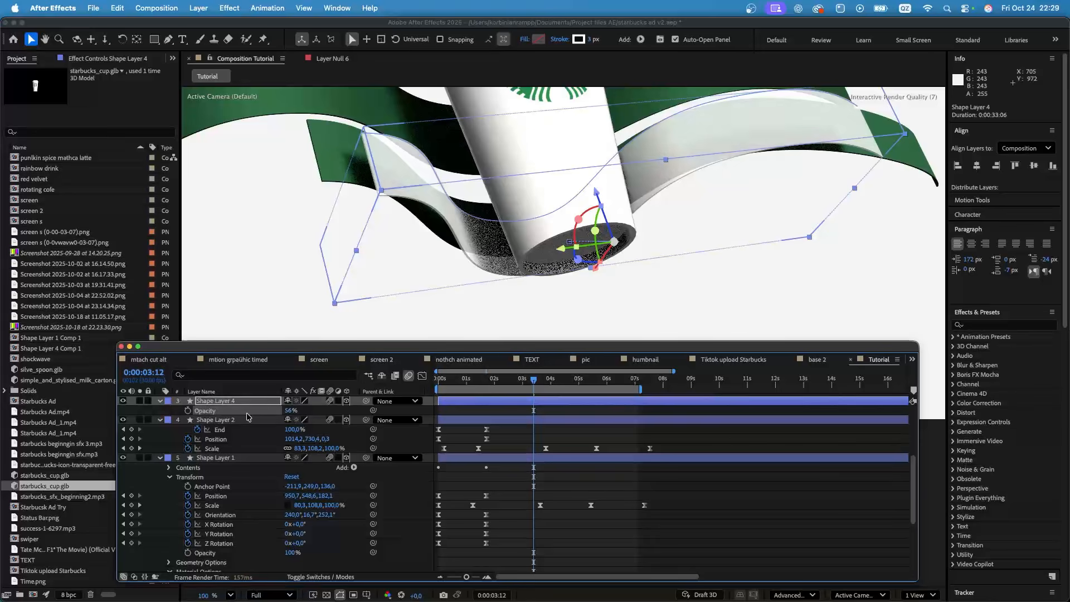
click(568, 428)
scroll(788, 179, down, 1)
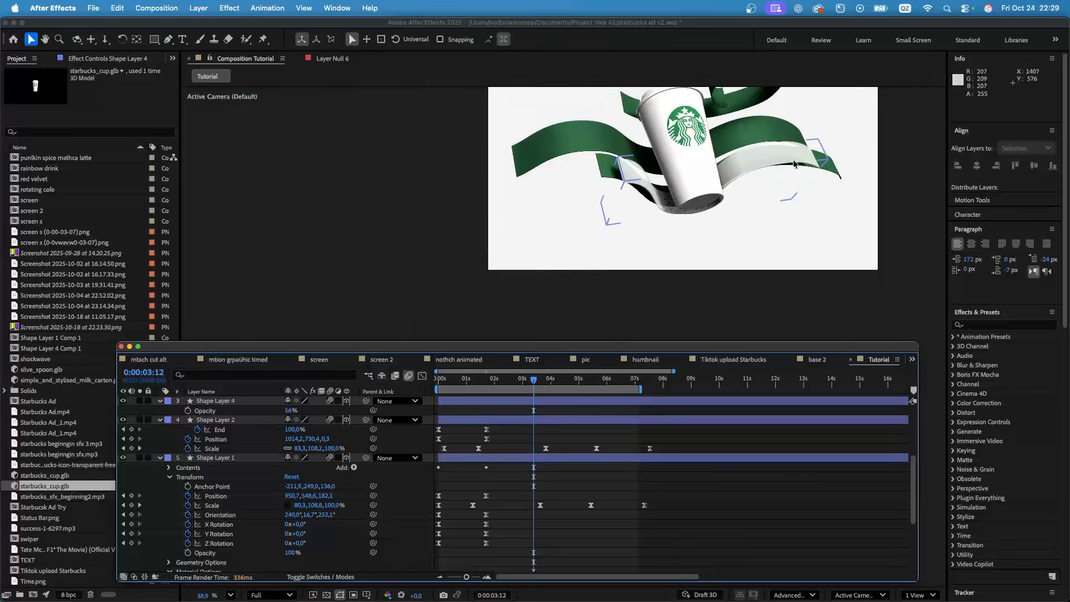
- Increase the Specular Shininess in Shape Layer 4's material options to make the white ribbon glossier
scroll(791, 156, up, 1)
click(800, 159)
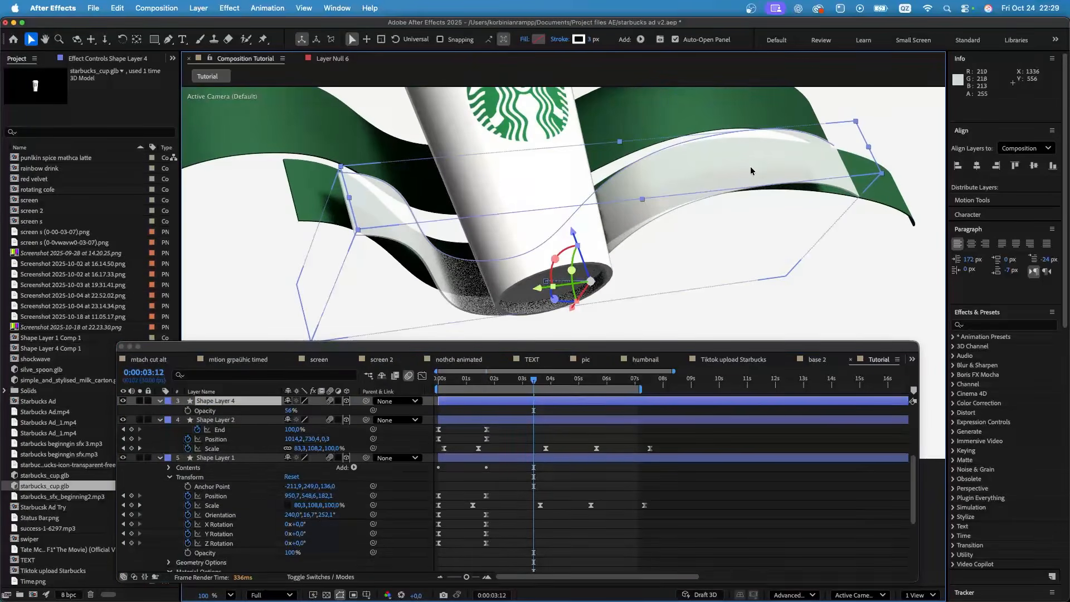
scroll(796, 171, up, 3)
scroll(678, 183, down, 1)
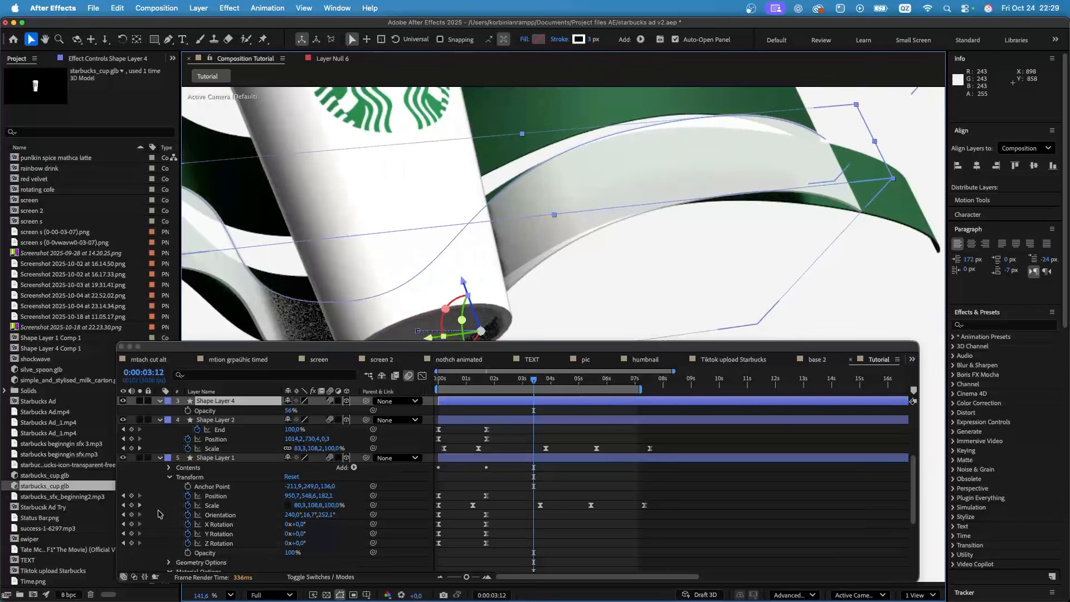
click(160, 401)
click(167, 401)
click(160, 401)
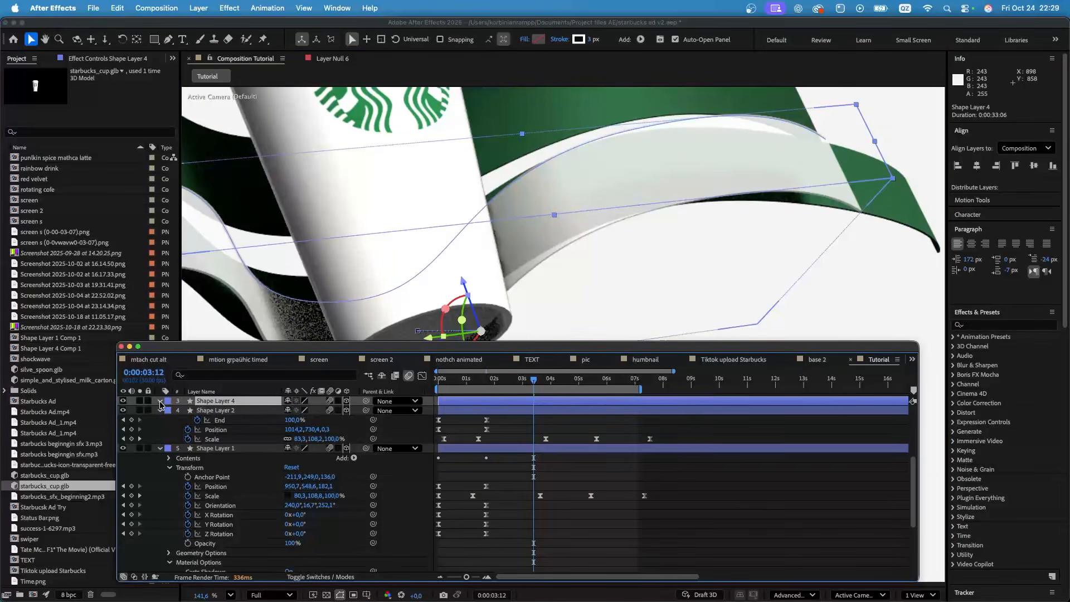
click(160, 401)
click(169, 514)
scroll(284, 502, down, 3)
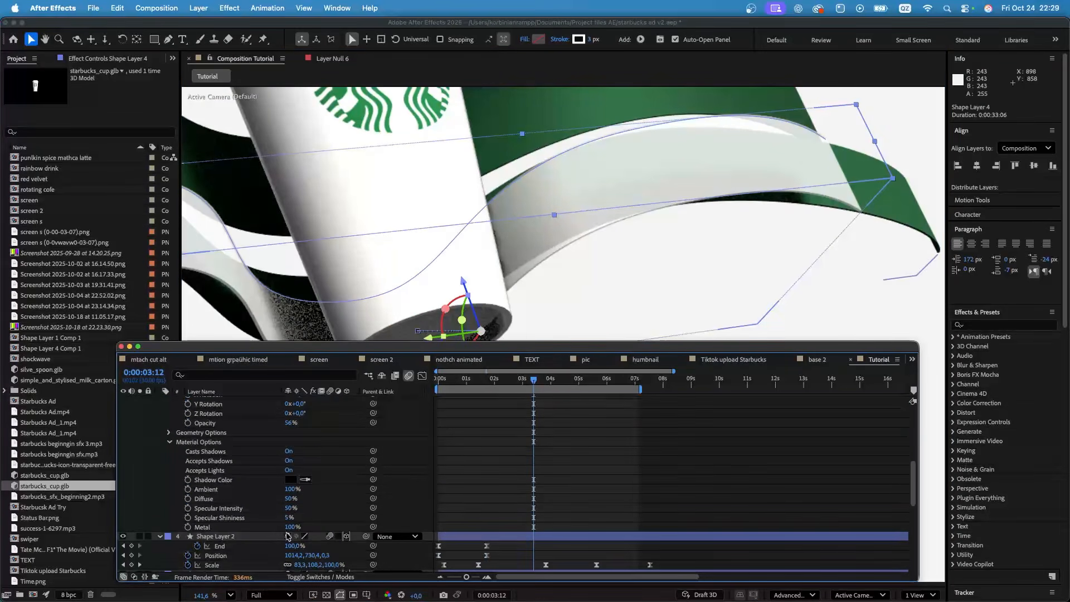
mouse_move(286, 521)
mouse_down()
mouse_move(294, 518)
mouse_move(271, 517)
mouse_move(285, 518)
mouse_up()
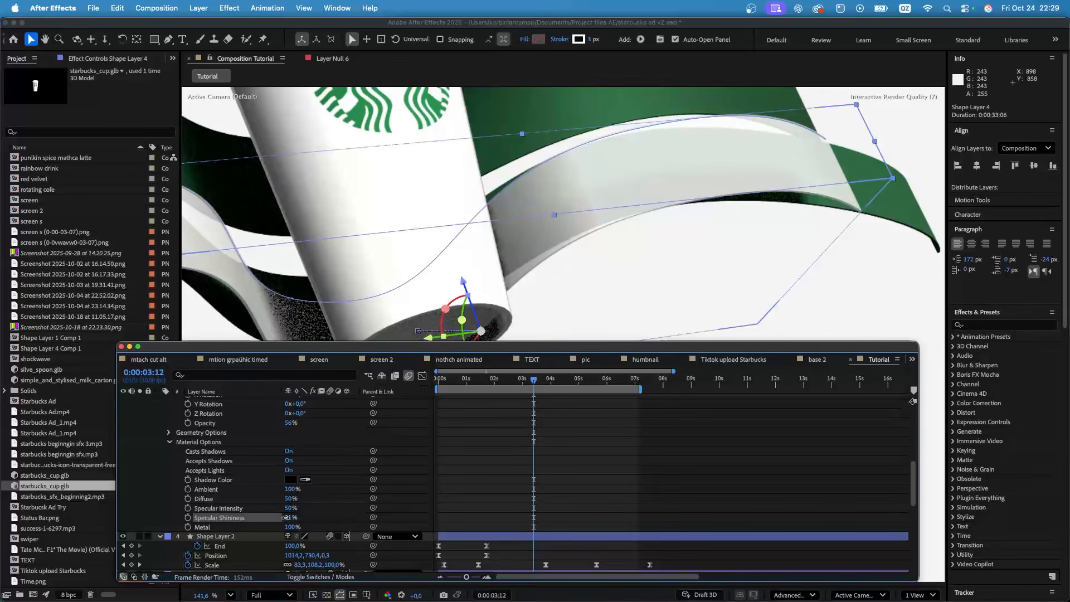
scroll(532, 445, down, 5)
scroll(425, 284, down, 8)
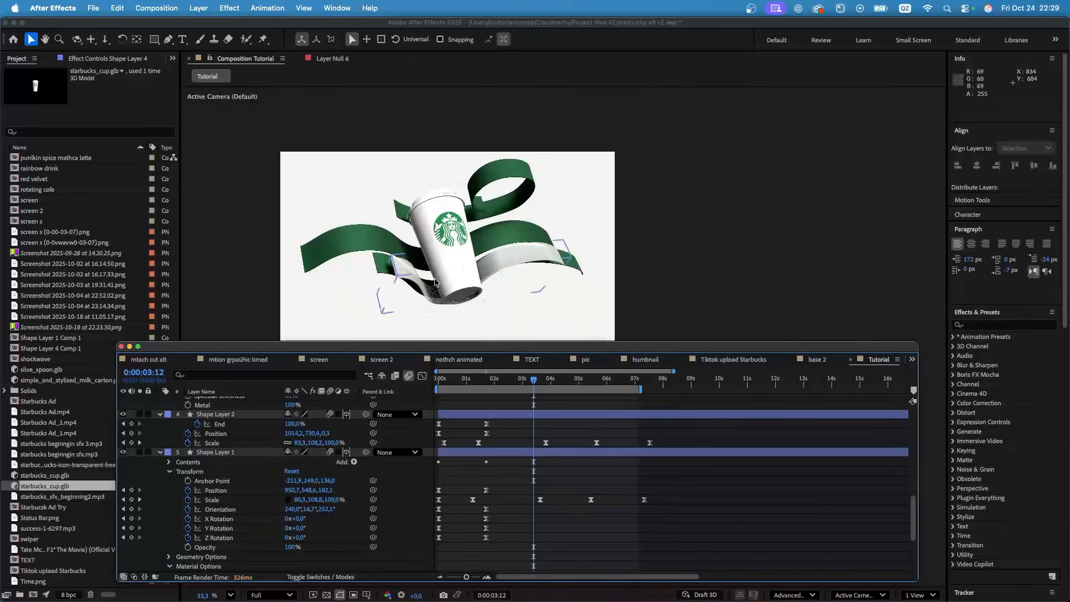
- Change the stroke colour of Shape Layer 3, the looping ribbon behind the cup's lid, to beige 8A7F65
click(399, 248)
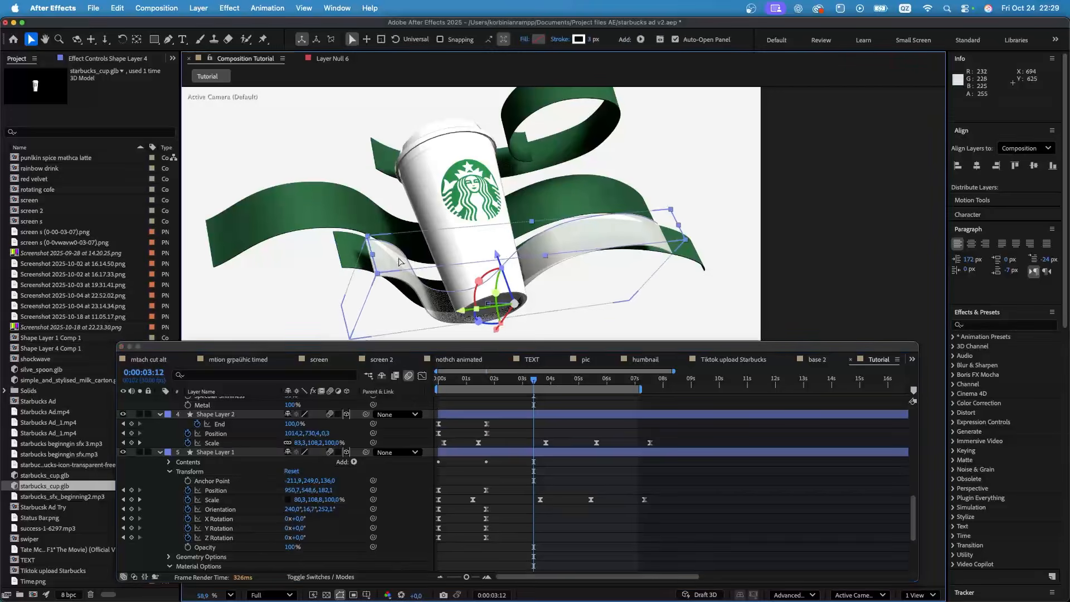
scroll(398, 247, up, 3)
scroll(399, 247, down, 2)
scroll(404, 237, down, 2)
click(502, 152)
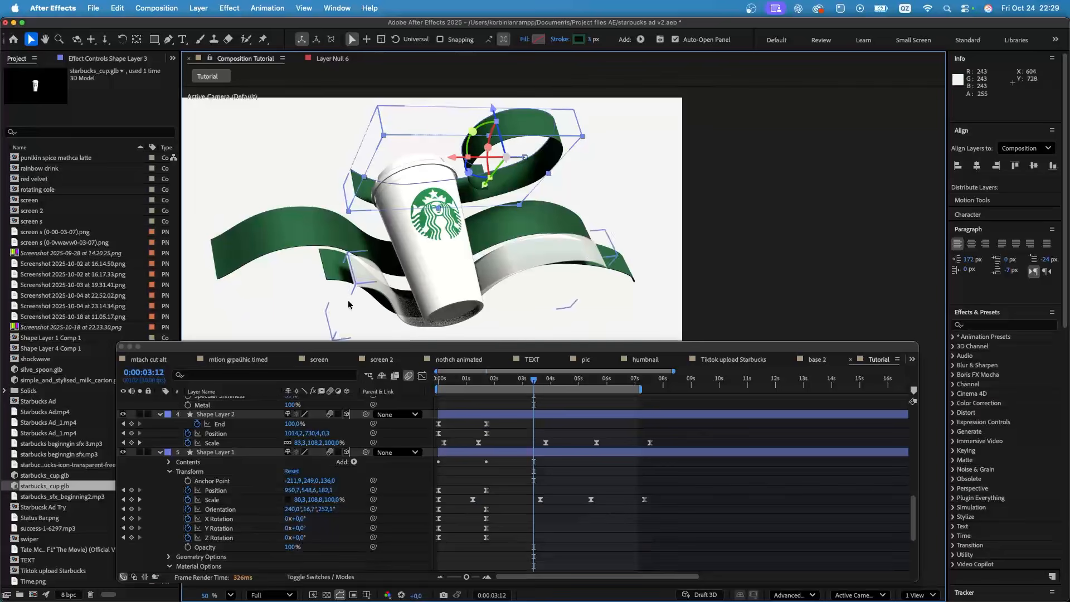
click(579, 39)
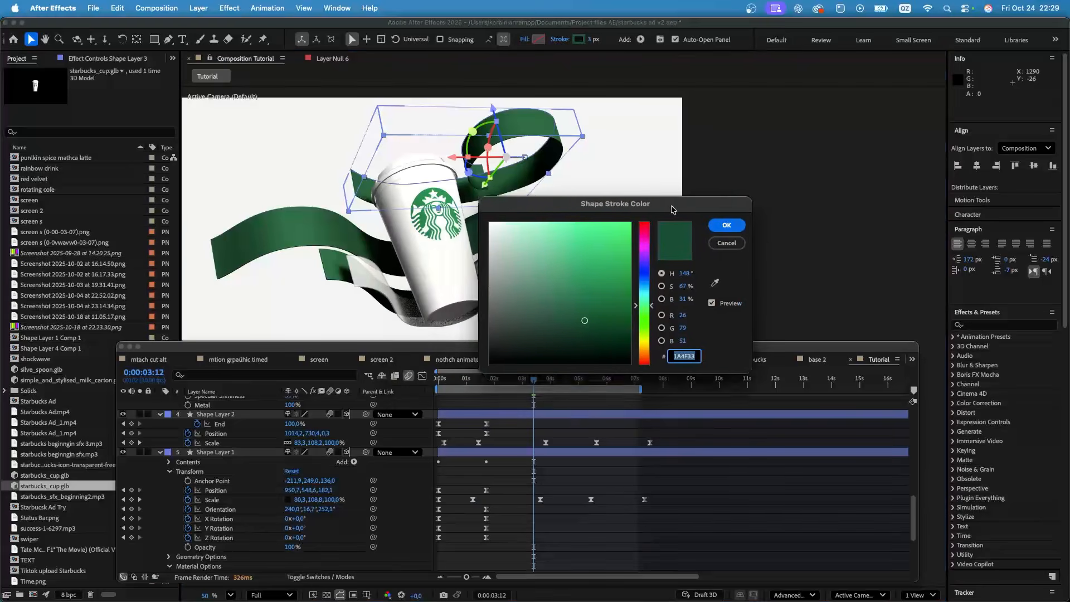
drag(643, 323, 643, 337)
click(576, 257)
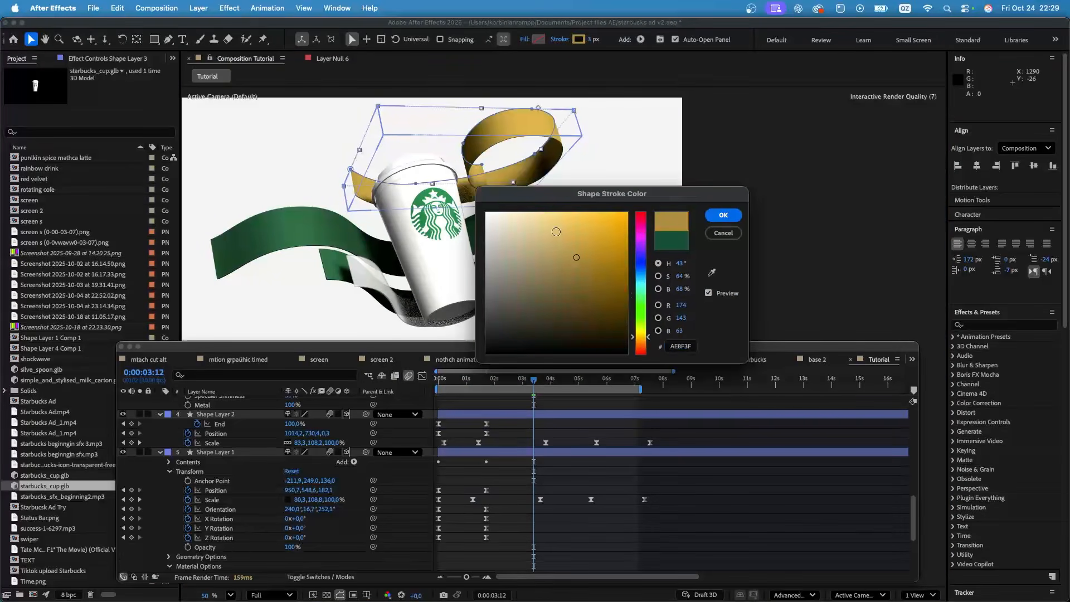
click(562, 244)
click(557, 268)
mouse_move(557, 268)
mouse_down()
mouse_move(571, 298)
mouse_move(539, 272)
mouse_move(524, 278)
mouse_up()
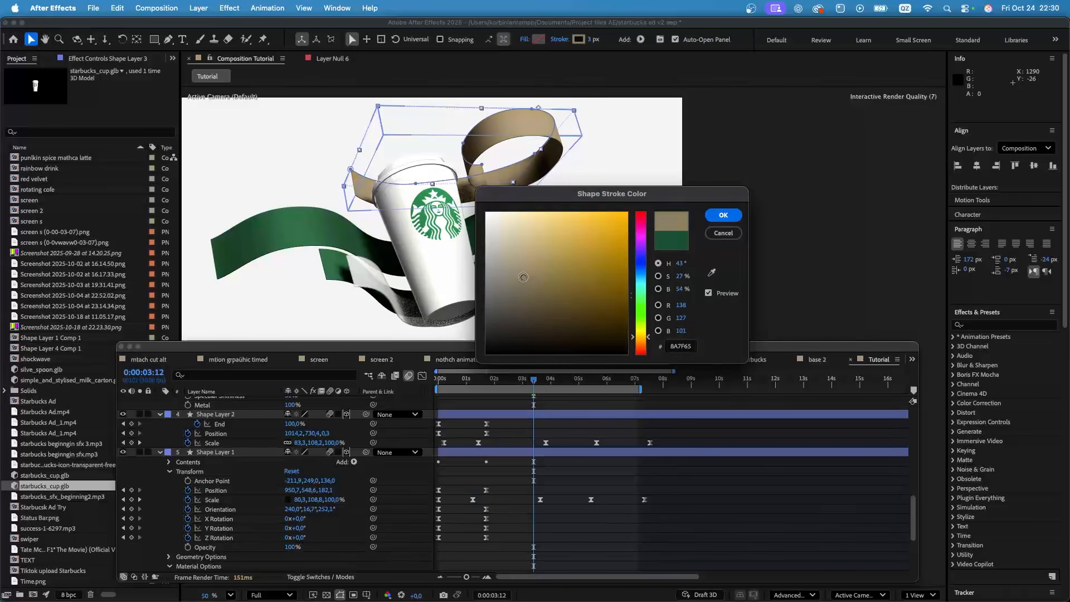
click(721, 218)
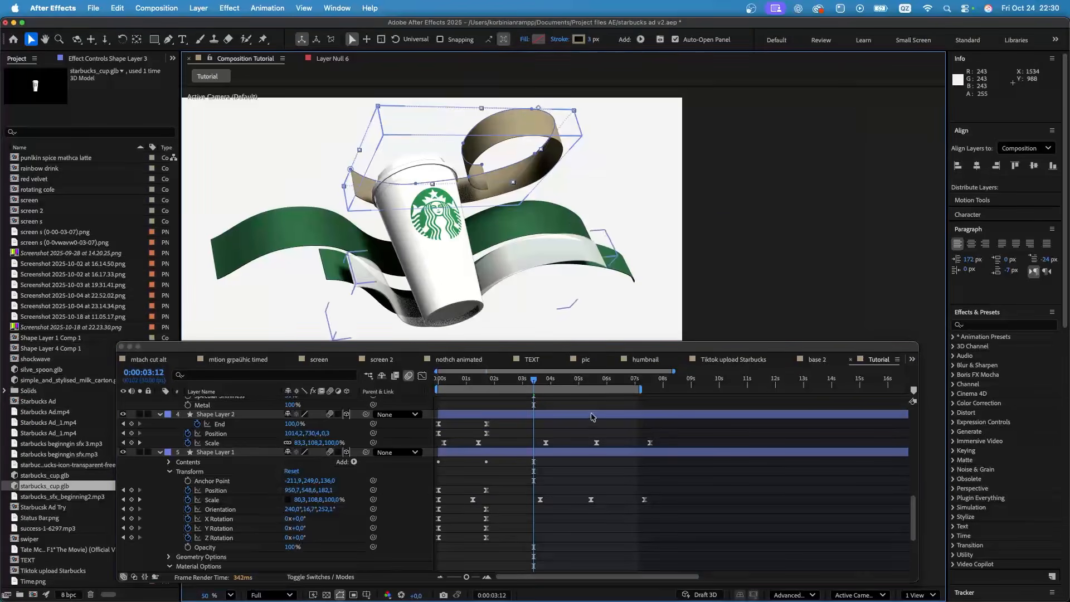
- Change the stroke colour of Shape Layer 2, the green ribbon beneath the white one, to light green 7BB796
click(619, 425)
scroll(562, 201, down, 2)
click(371, 275)
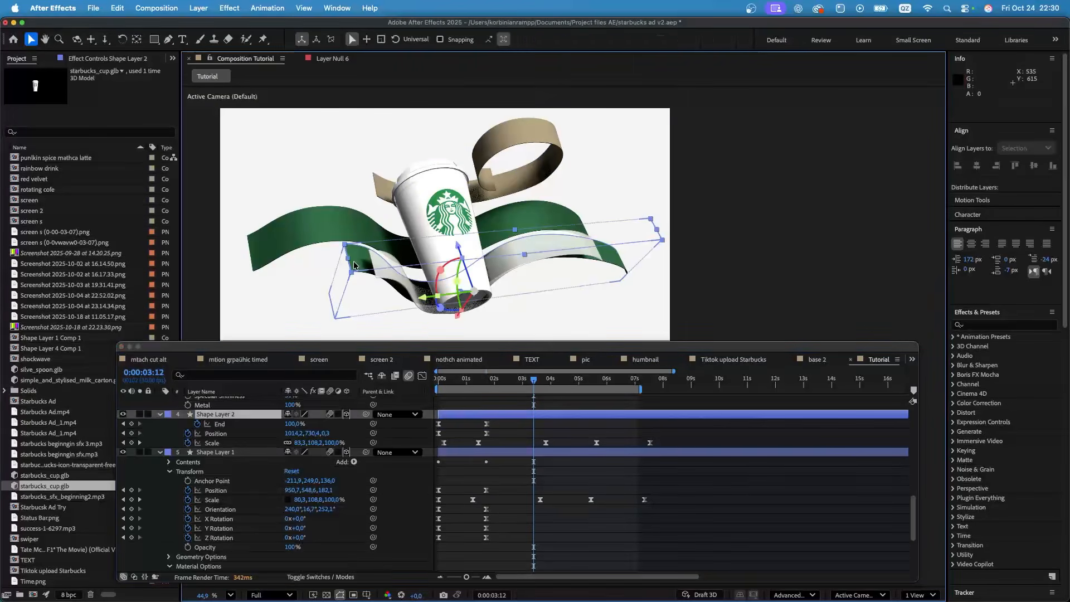
click(579, 39)
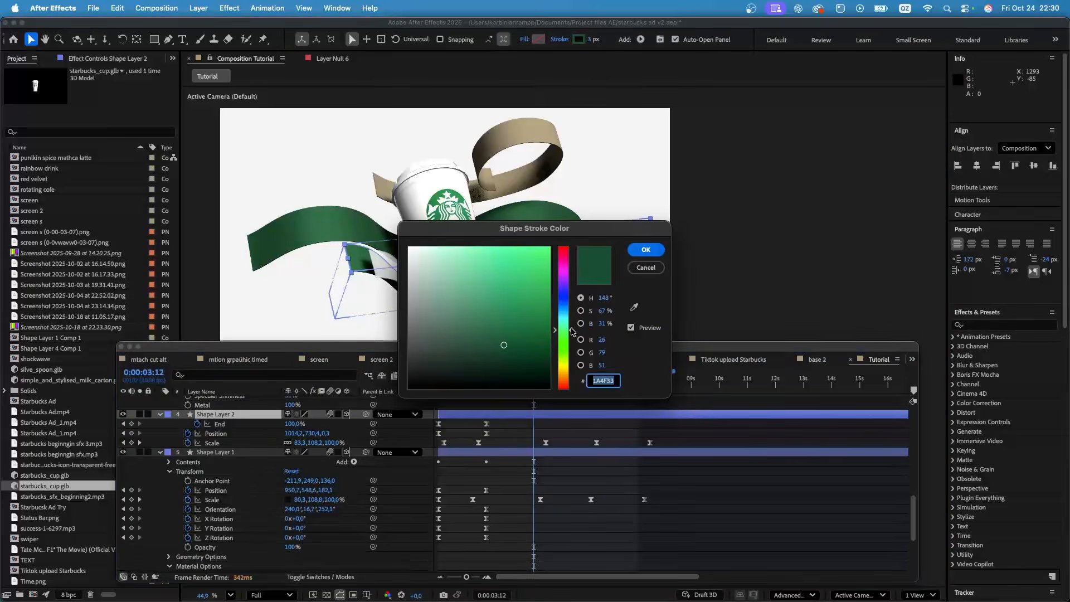
drag(571, 331, 570, 329)
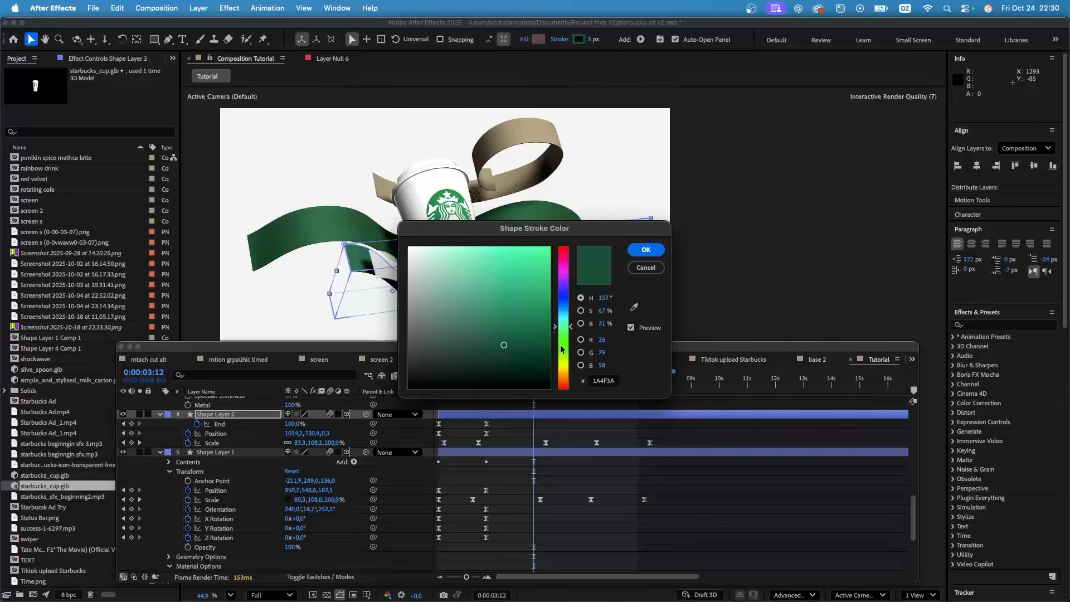
drag(568, 336, 566, 328)
click(485, 318)
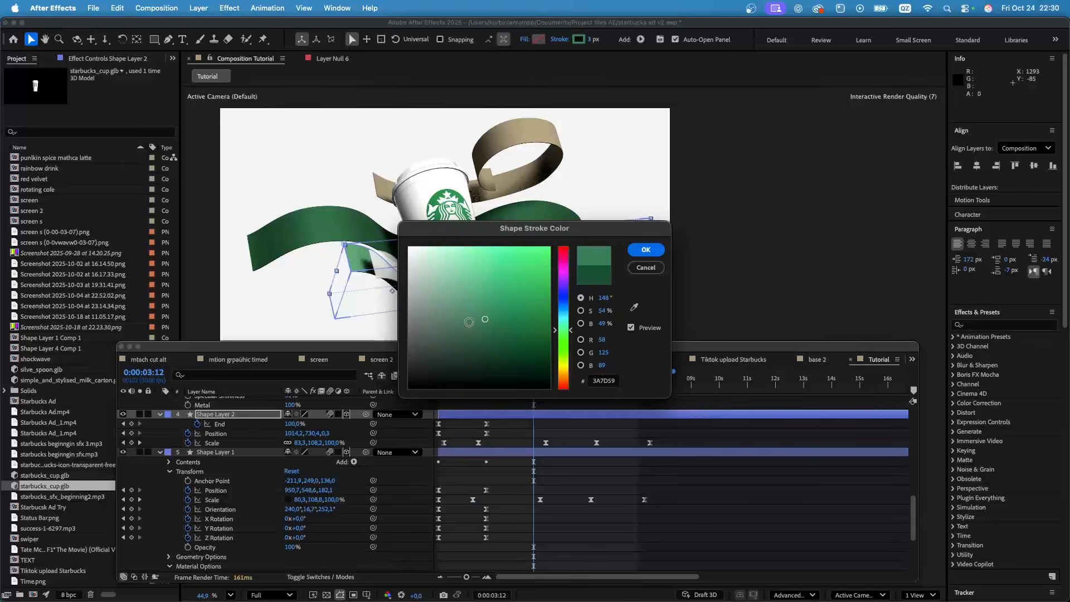
drag(470, 323, 457, 314)
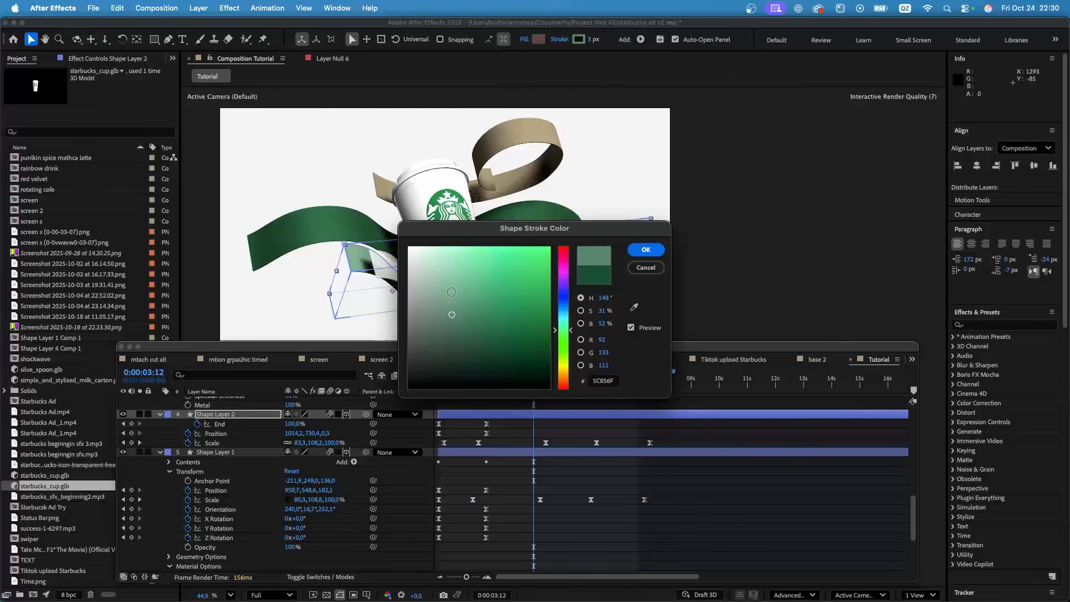
click(646, 250)
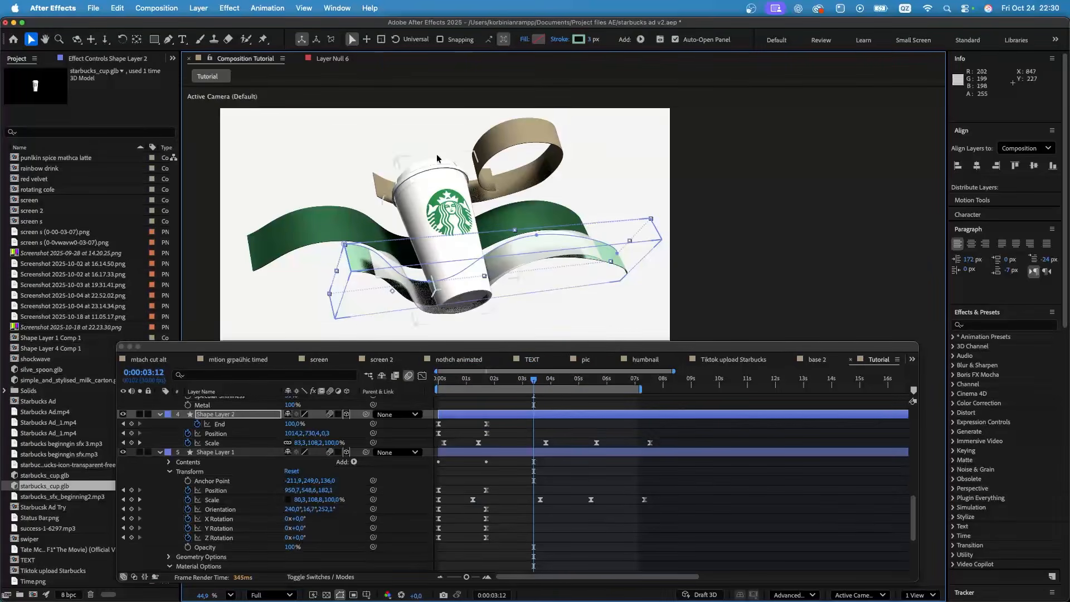
- Darken the stroke colour of Shape Layer 2, the light green ribbon, to 6C9B82
click(582, 41)
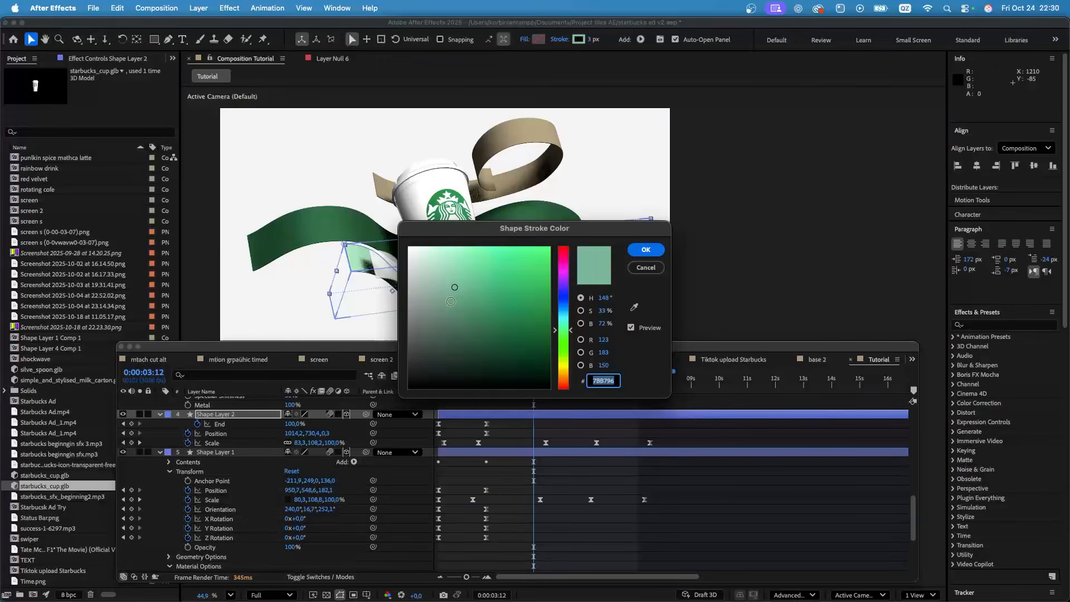
drag(451, 302, 451, 306)
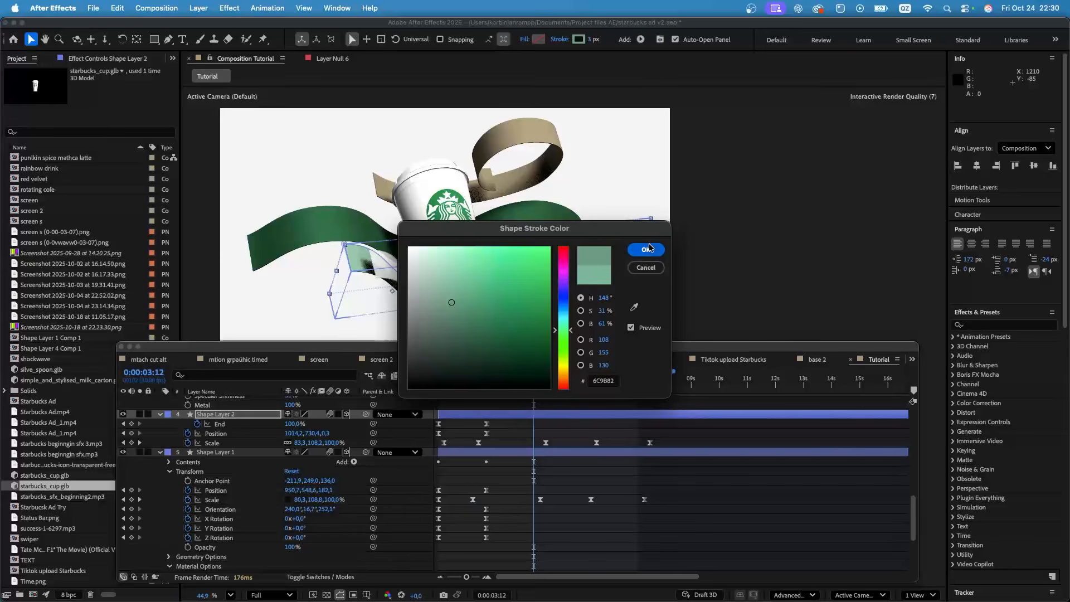
click(649, 250)
click(592, 404)
scroll(605, 216, down, 2)
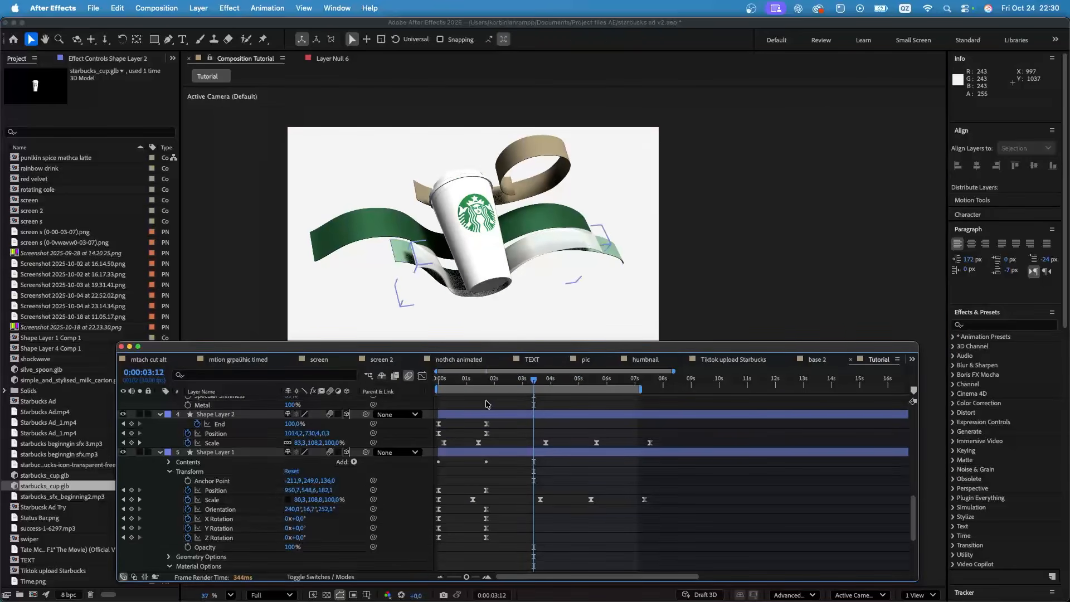
- Preview the recoloured ribbon animation from the first frame
key(Home)
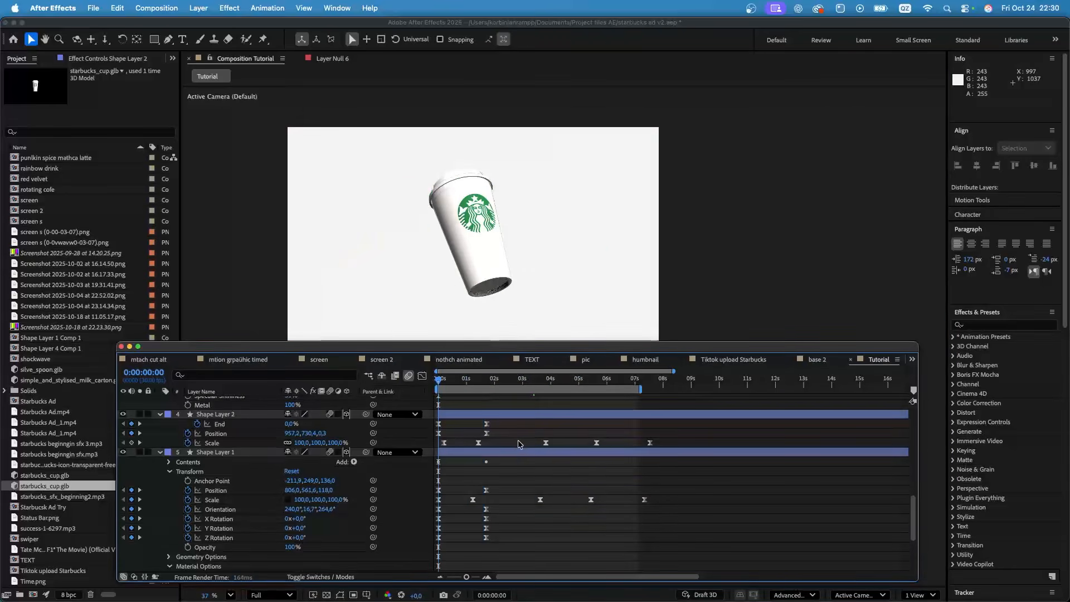
key(space)
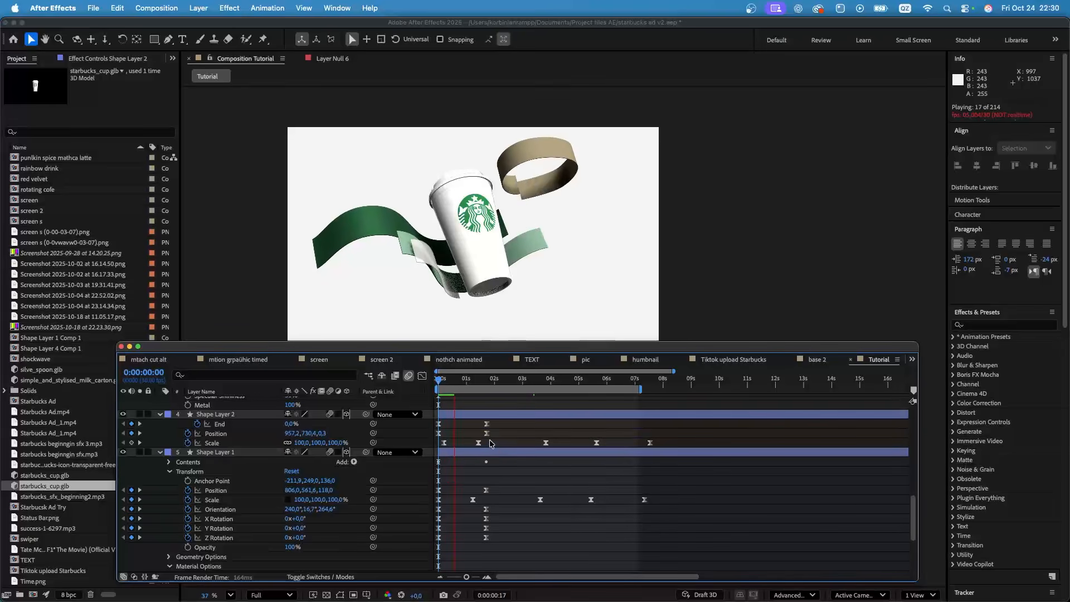
scroll(306, 437, up, 10)
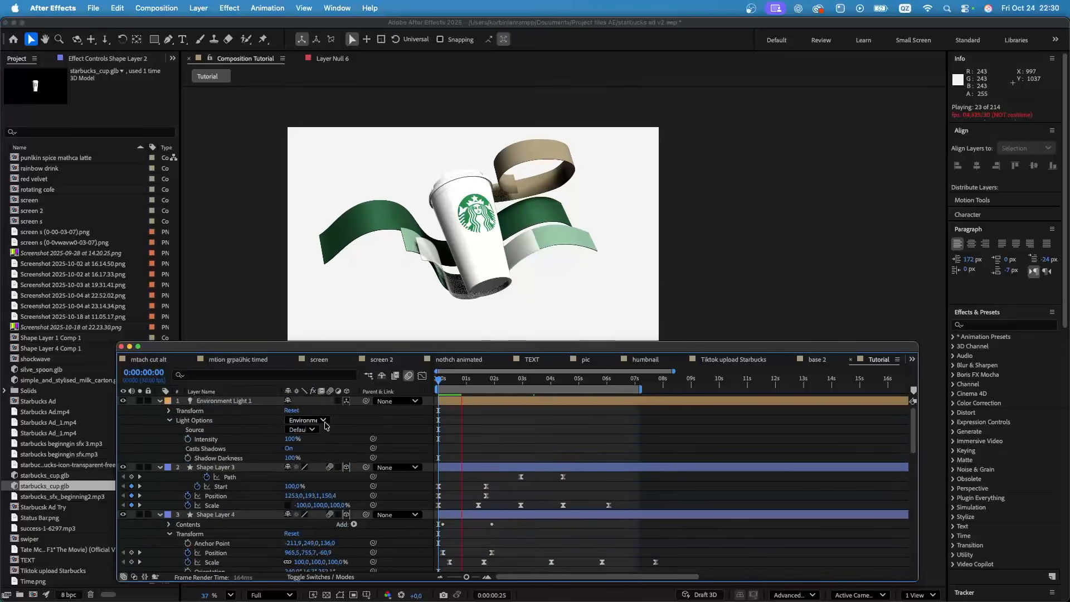
key(space)
- Collapse all layers, then keyframe starbucks_cup.glb's Orientation and X, Y and Z Rotation at 0 s and 0:00:02:04
scroll(306, 500, down, 15)
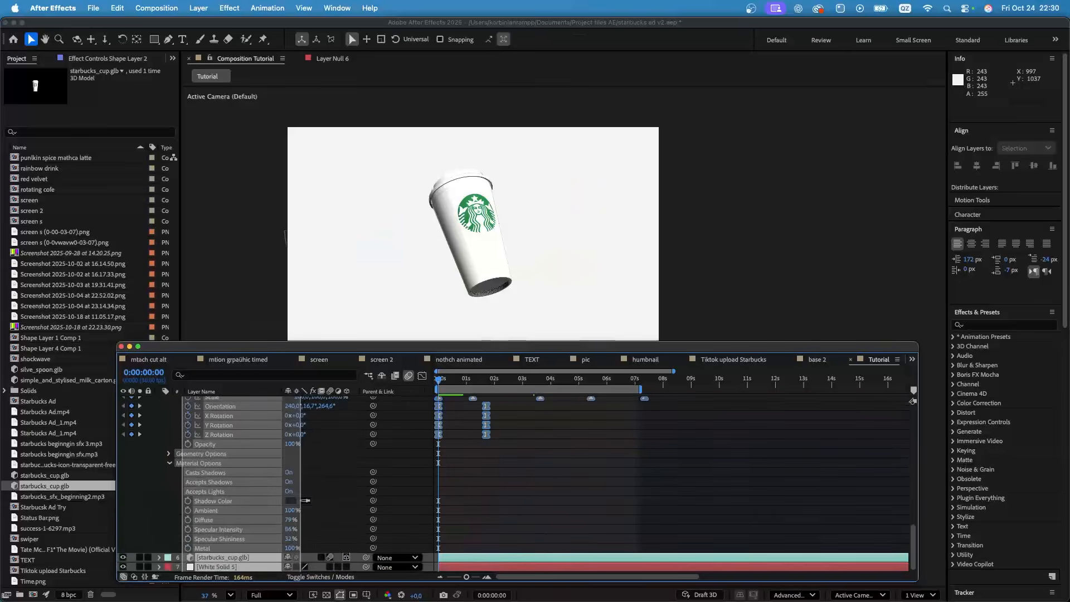
click(306, 501)
scroll(119, 491, up, 10)
click(160, 448)
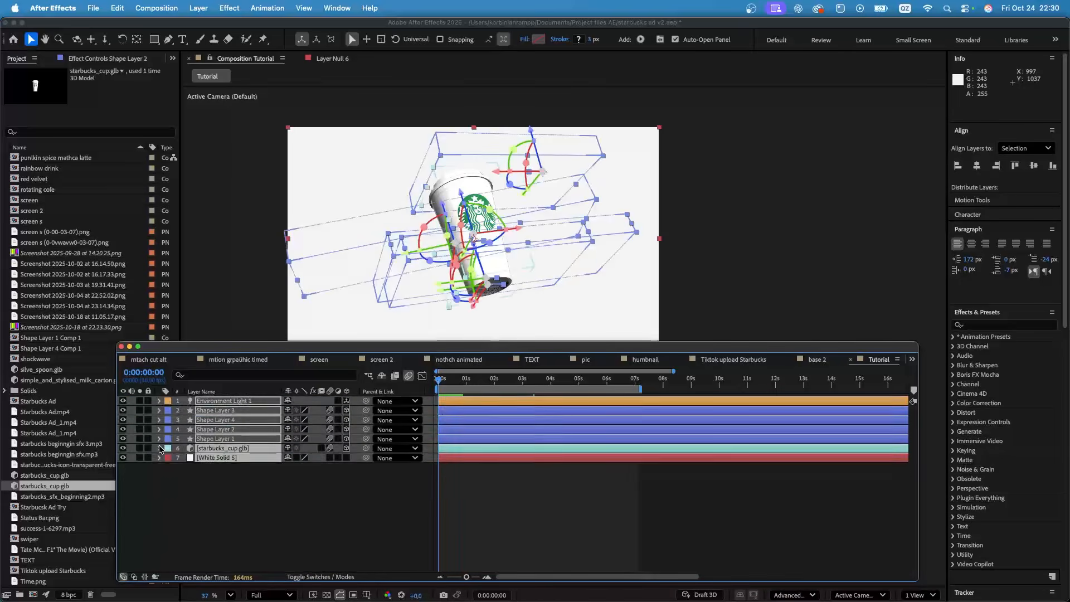
click(221, 449)
key(r)
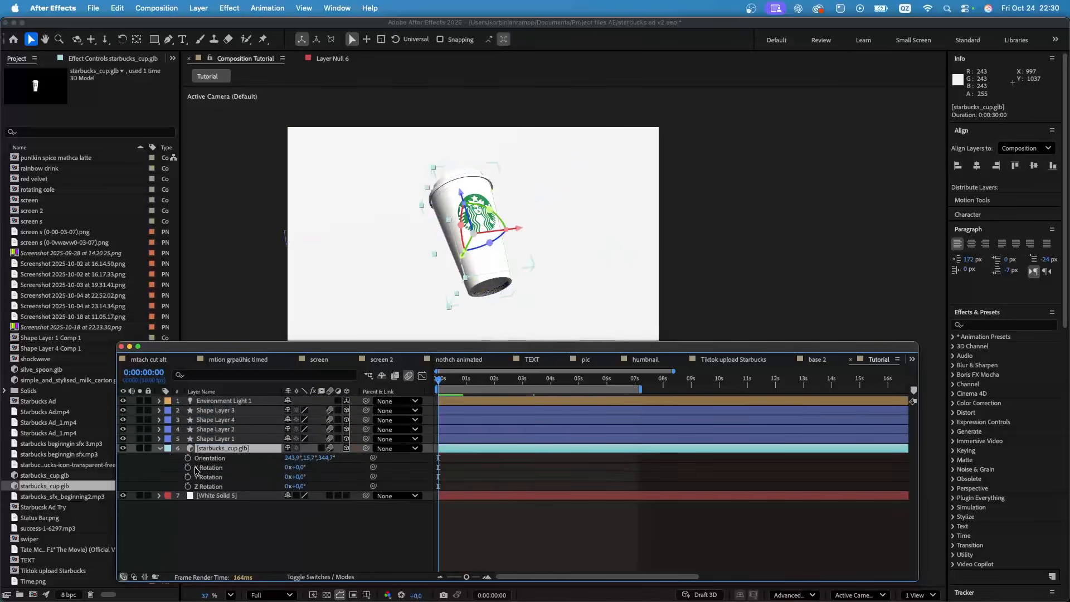
drag(438, 487, 498, 487)
drag(132, 463, 131, 486)
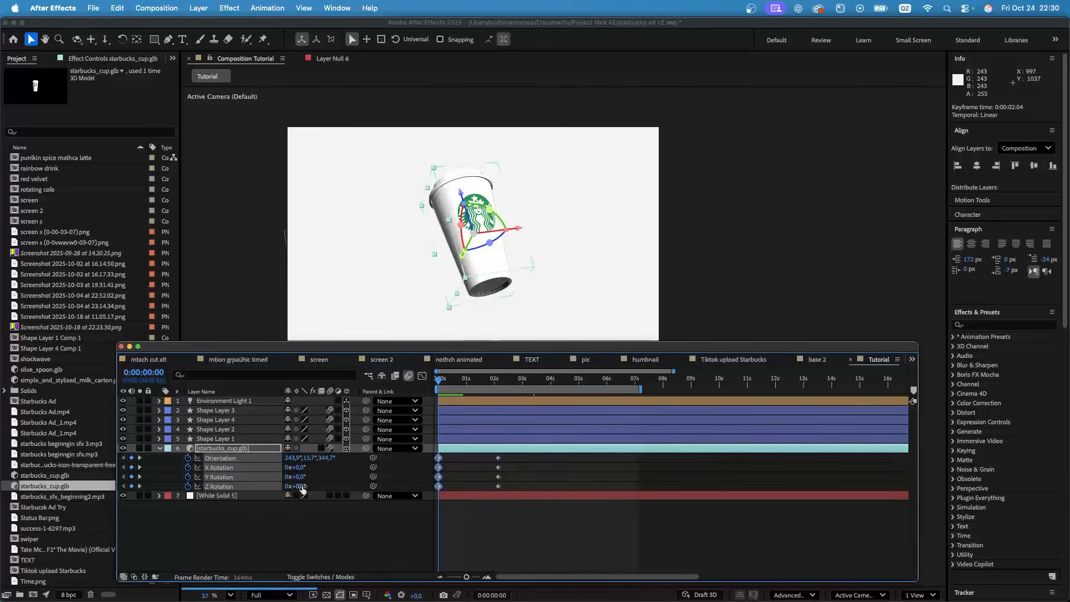
click(321, 477)
drag(299, 478, 305, 475)
key(super+z)
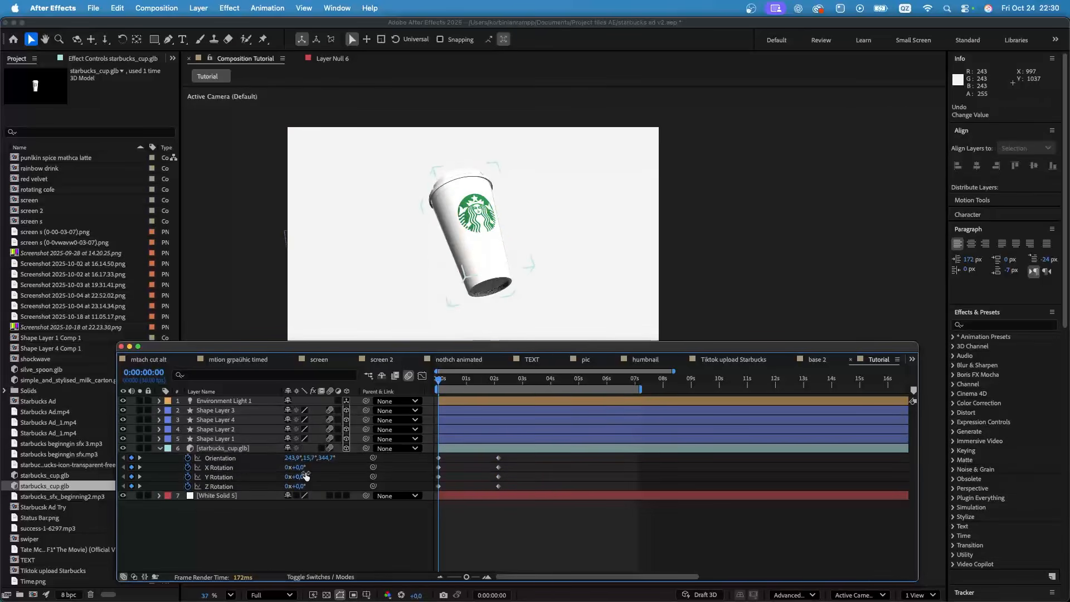
- Spin the cup at the first frame to an Orientation of 243.9°, 15.7°, 232.0° so its logo faces away
click(473, 449)
drag(513, 251, 426, 250)
key(super+z)
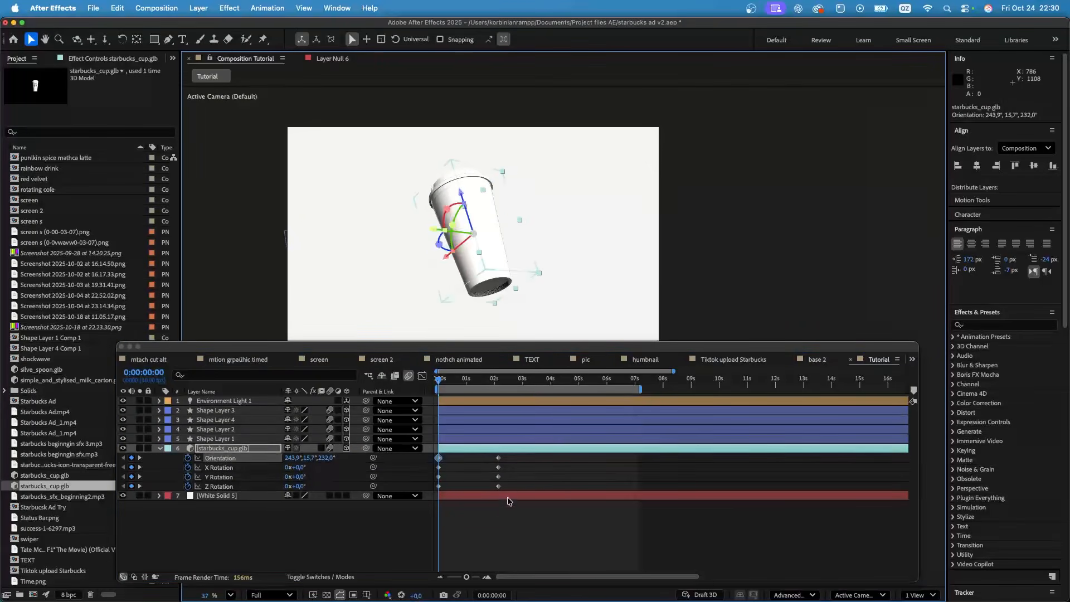
- Ease all the cup's rotation keyframes, shape their speed curve to start fast and settle slowly, and preview the turn
click(399, 458)
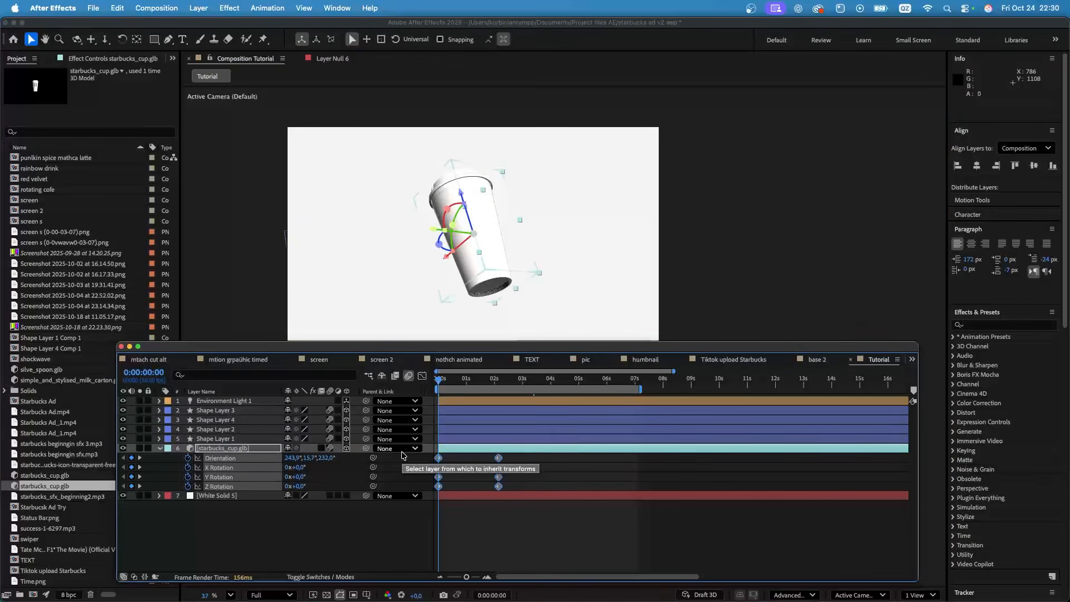
click(422, 376)
drag(516, 524, 468, 545)
key(space)
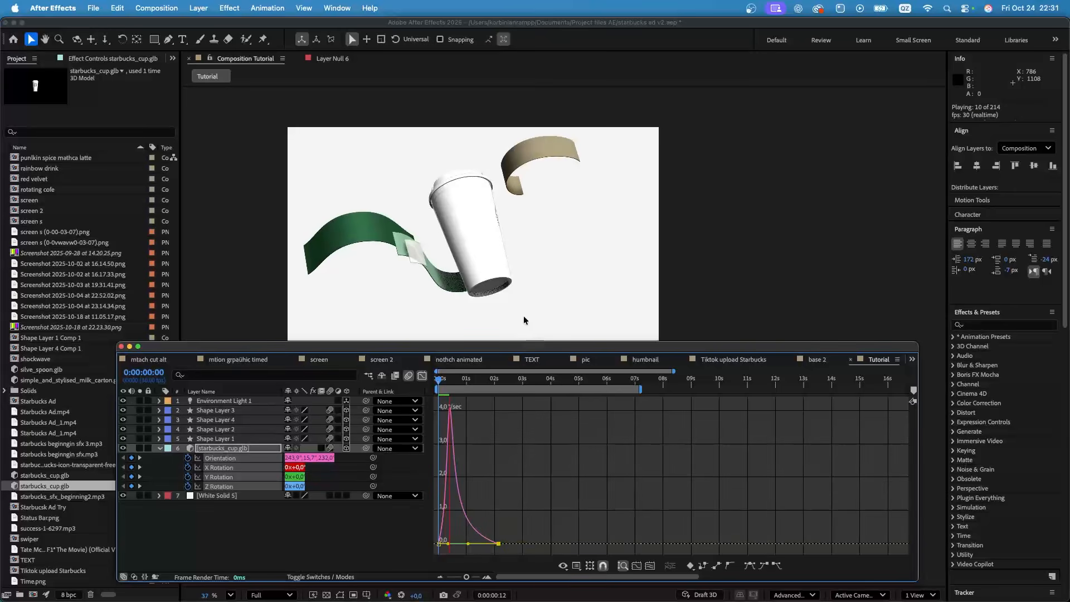
click(422, 376)
click(420, 513)
- Set the cup's X Rotation at the first frame to 23°, and shorten and front-load its rotation easing
drag(299, 466, 315, 469)
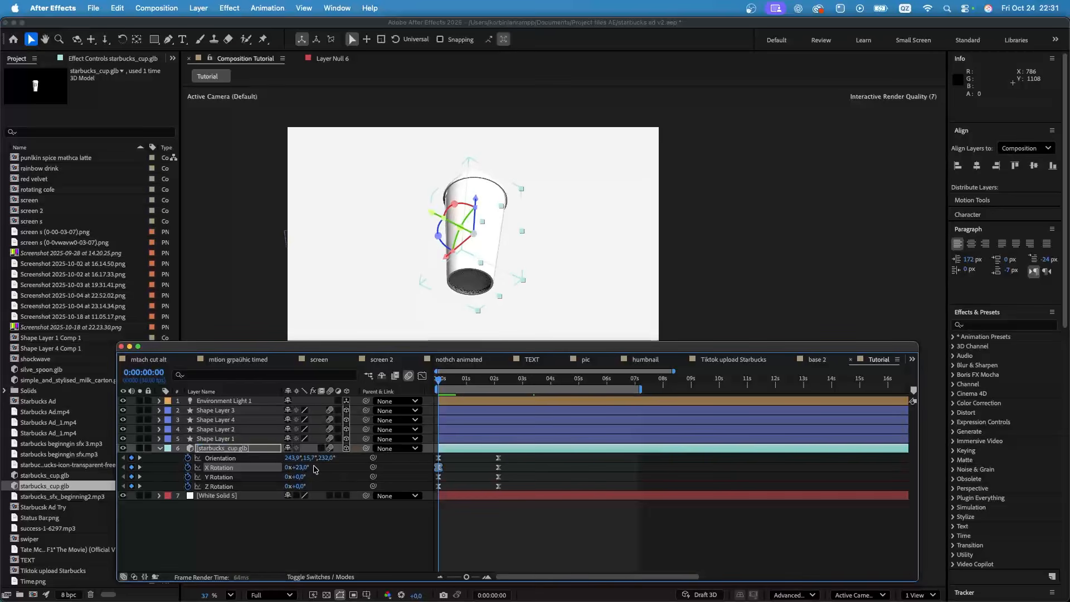
click(422, 376)
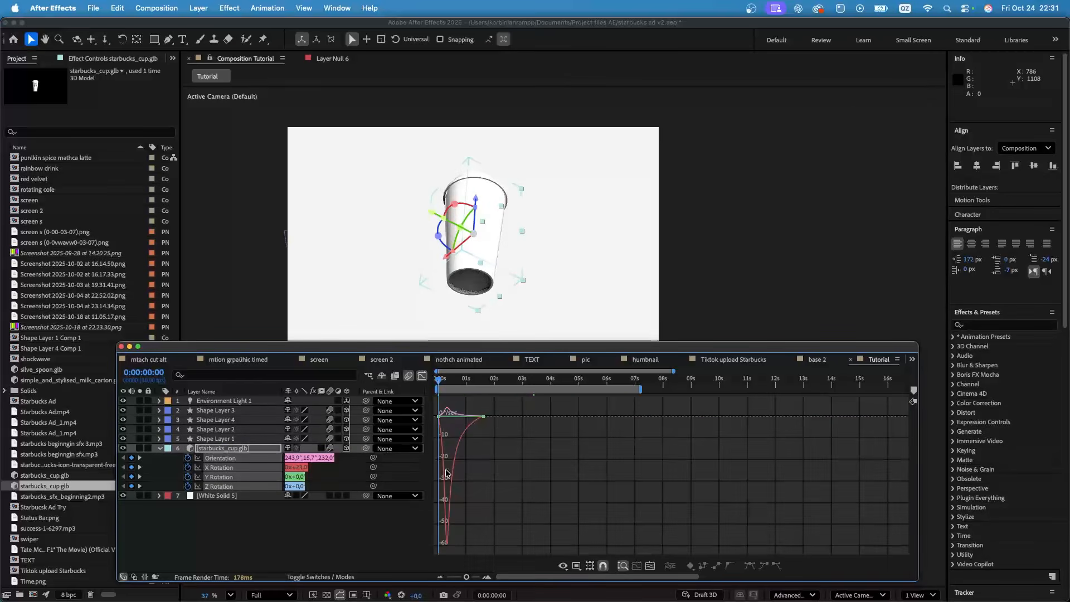
click(444, 416)
key(space)
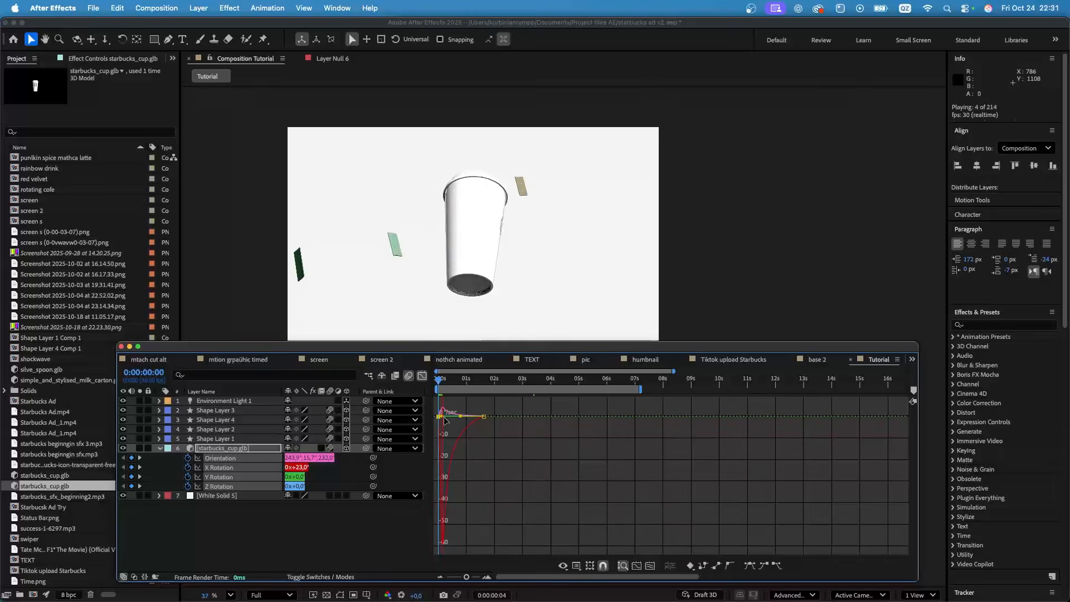
key(space)
click(422, 376)
- Add a null object at 0:00:01:20, make it 3D and place it at the top of the layer stack
drag(438, 381, 485, 382)
right_click(274, 522)
mouse_move(330, 444)
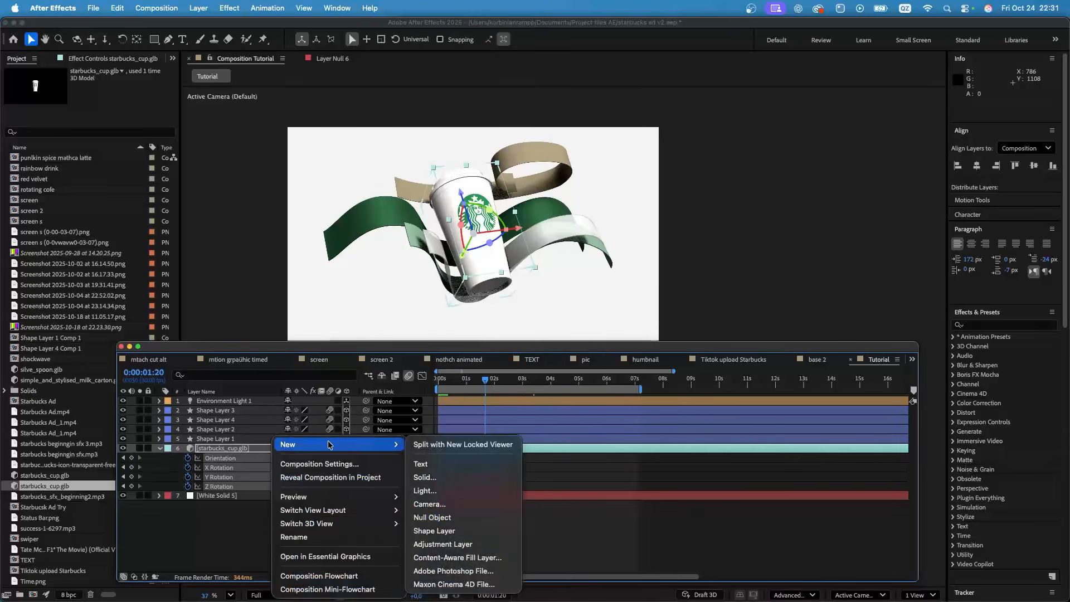
click(446, 519)
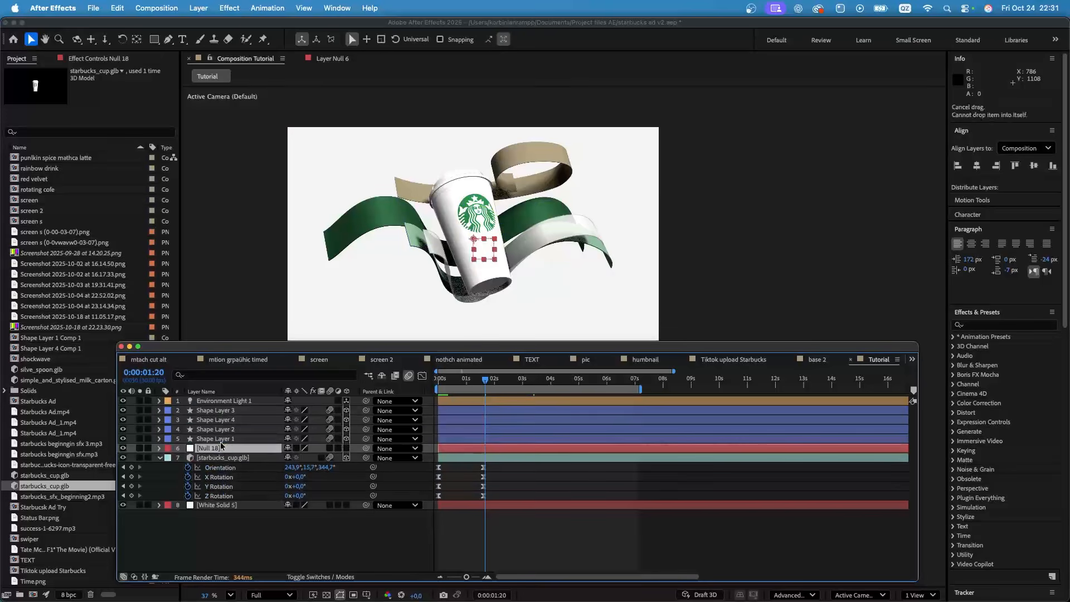
drag(217, 427, 227, 401)
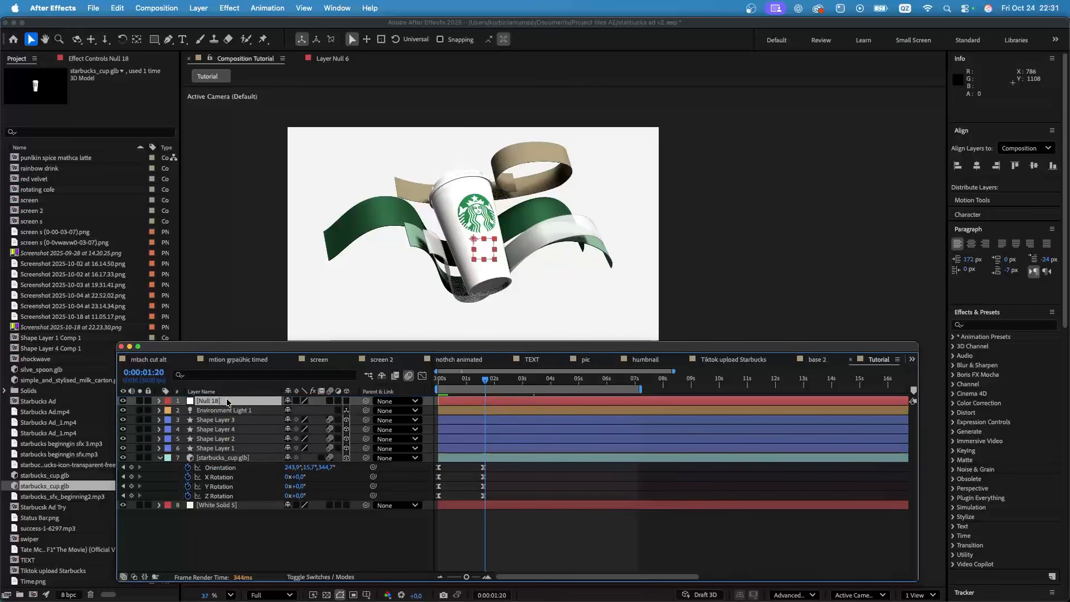
click(161, 458)
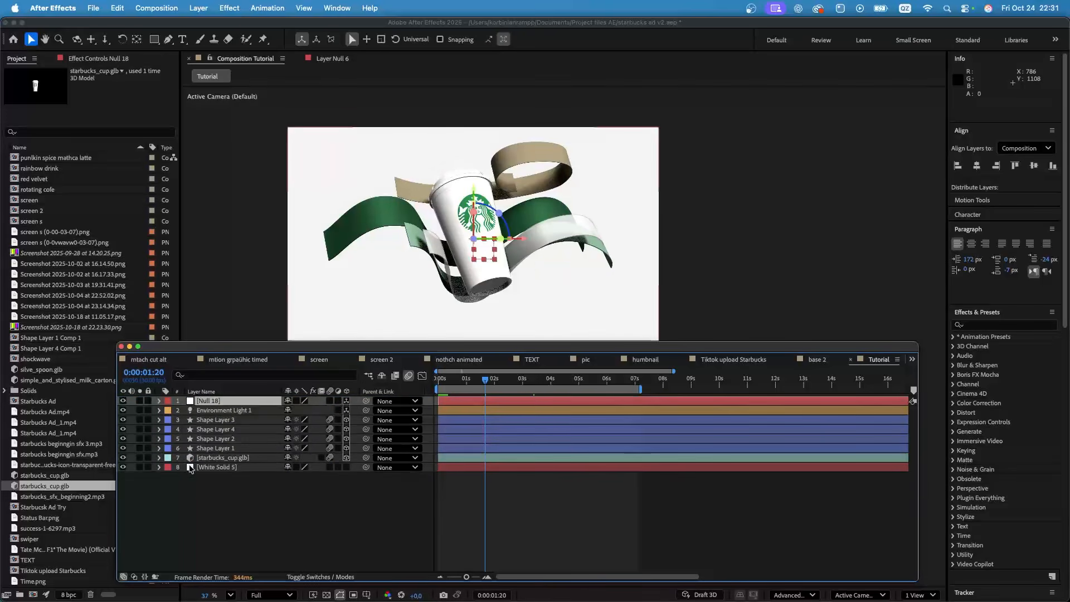
- Parent the four ribbon shape layers and starbucks_cup.glb to the new null
click(215, 458)
shift+click(207, 412)
click(207, 494)
click(210, 420)
shift+click(217, 459)
drag(365, 420, 211, 401)
- Animate the null's Scale from 834% at the first frame down to 100% at about 1.4 seconds
click(210, 401)
drag(484, 381, 383, 385)
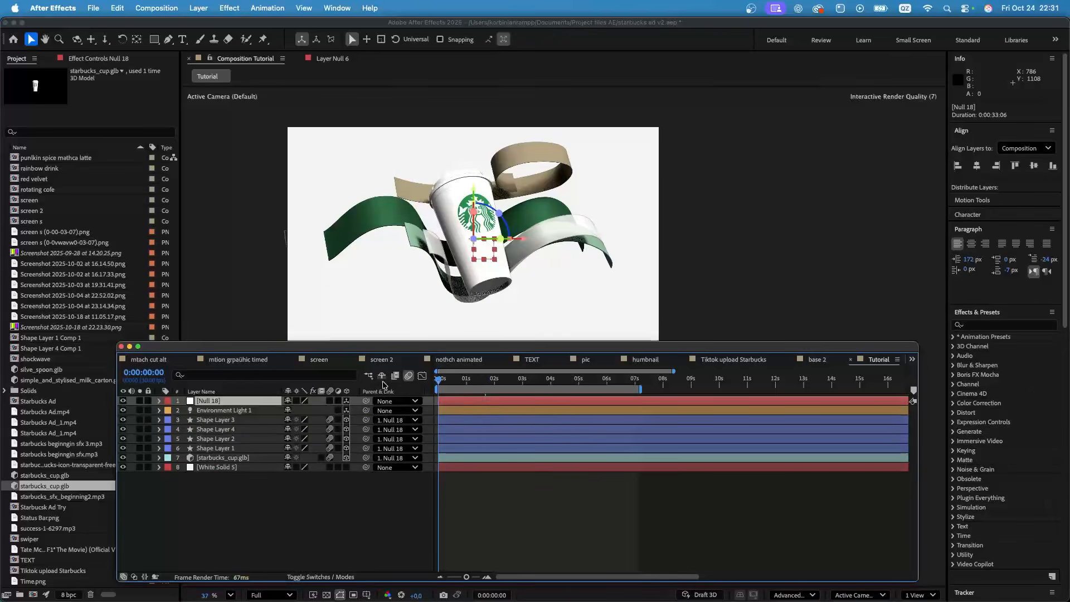
key(s)
click(189, 410)
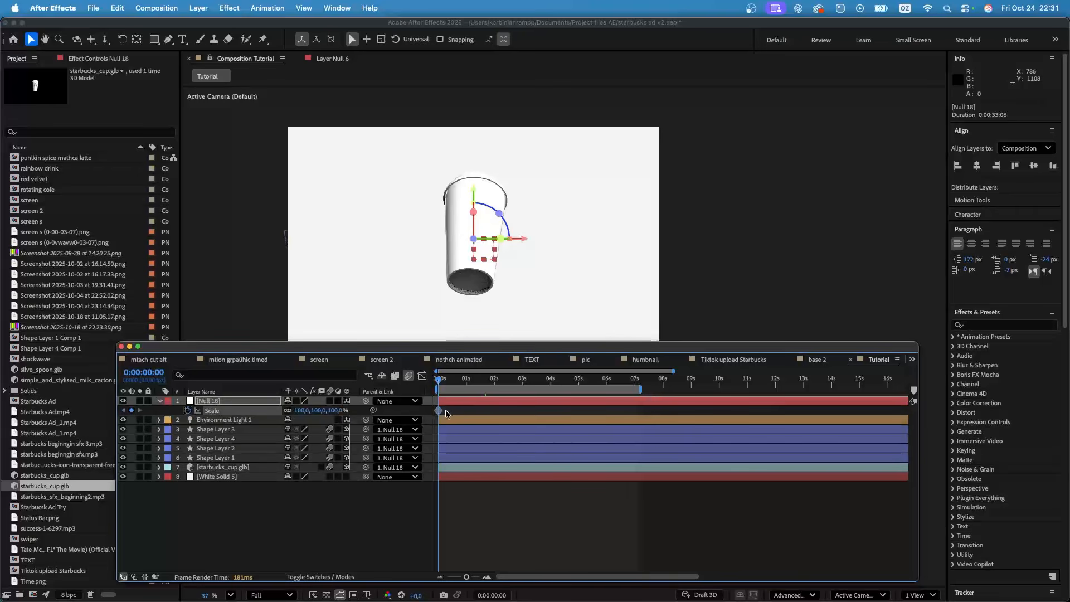
drag(333, 410, 763, 428)
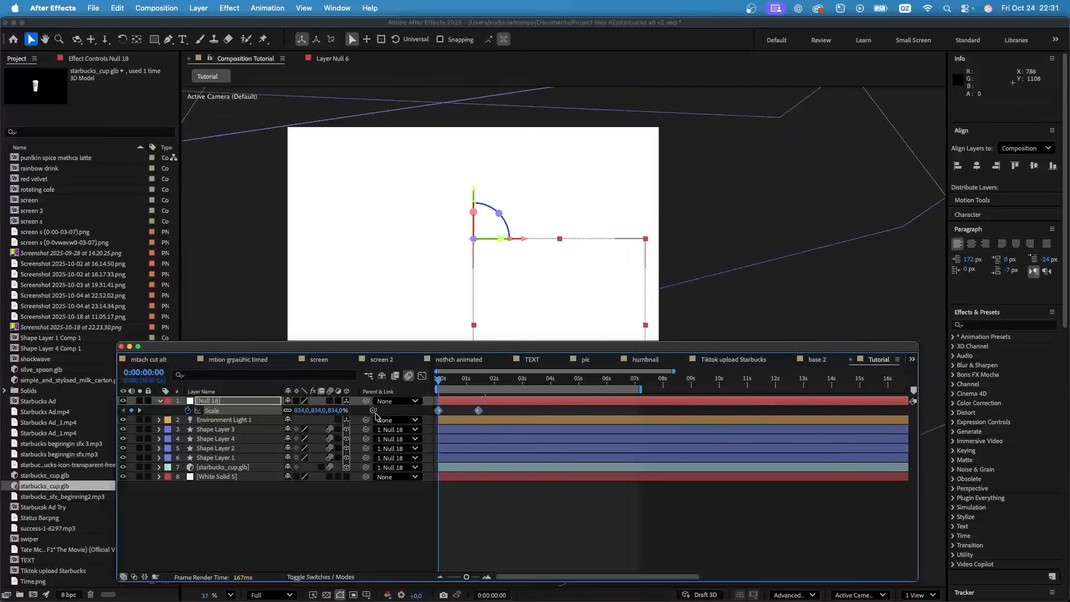
- Ease the null's Scale keyframes, shape the speed curve to start fast and settle slowly, and preview the zoom-out
key(F9)
click(422, 376)
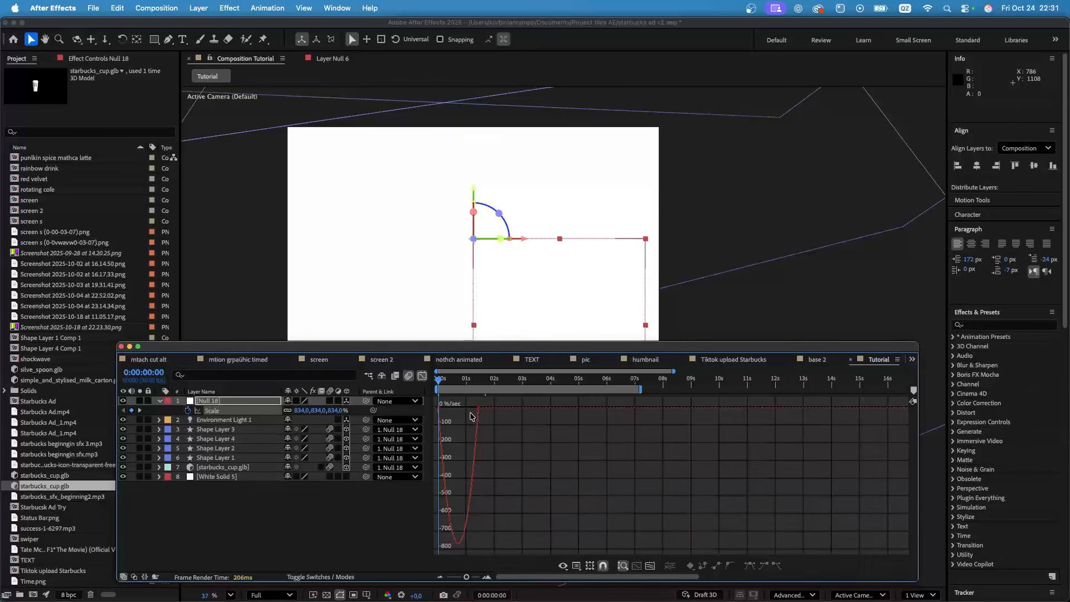
drag(474, 406, 439, 412)
key(space)
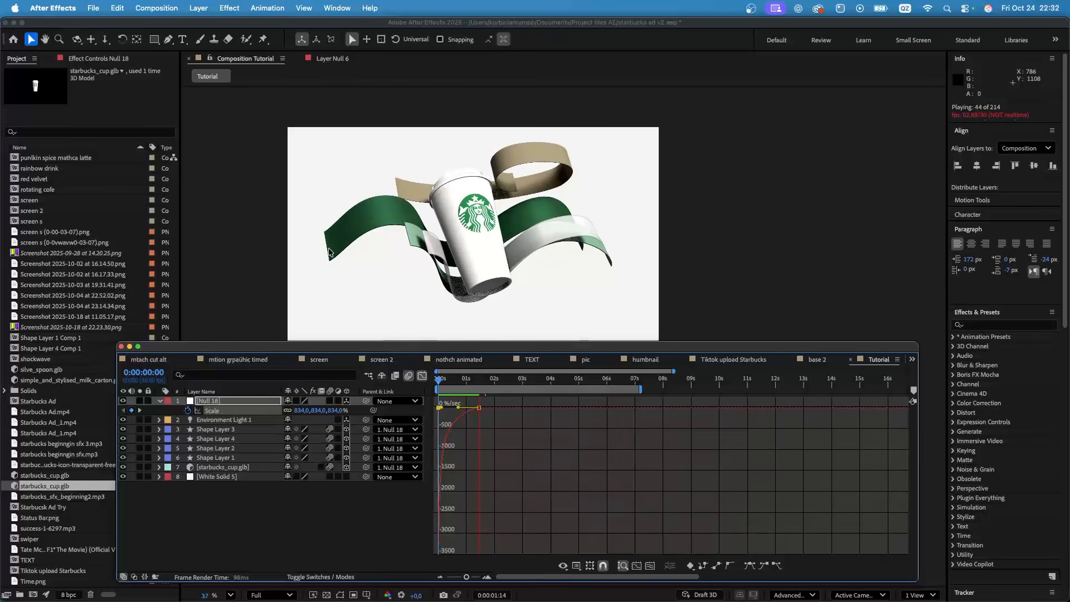
click(438, 380)
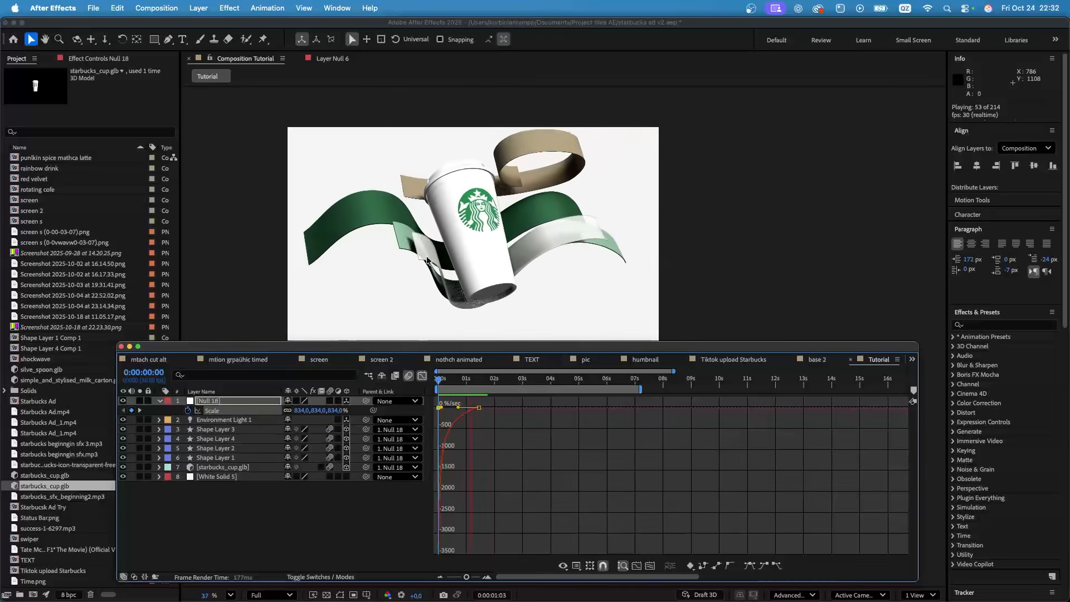
key(space)
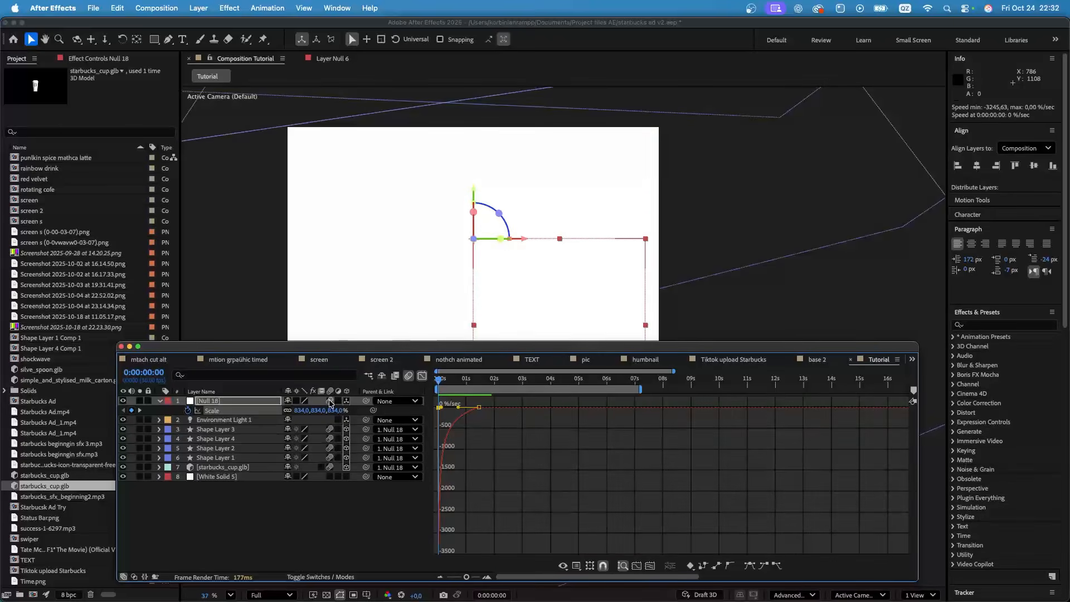
- Soften the start of the null's Scale speed curve and move its end keyframe to about 2 seconds, previewing the result
click(486, 576)
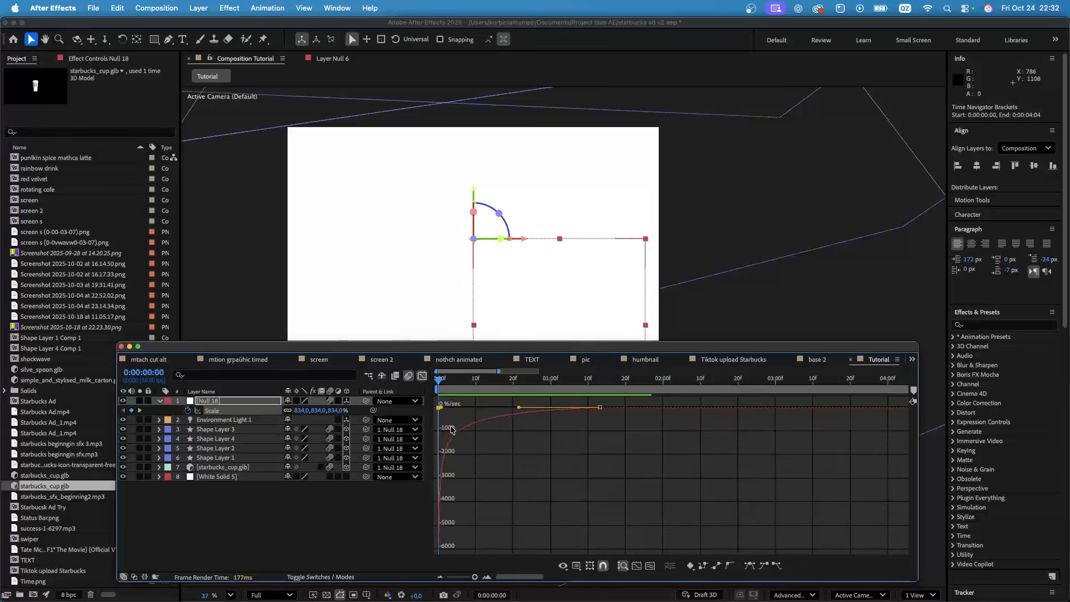
drag(440, 408, 456, 408)
click(422, 376)
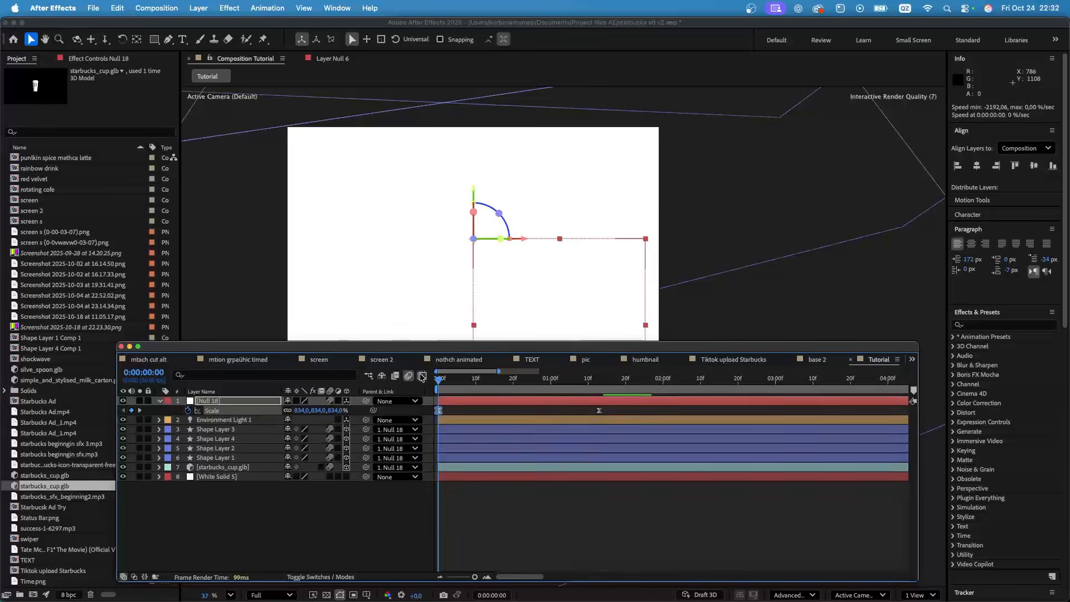
click(443, 576)
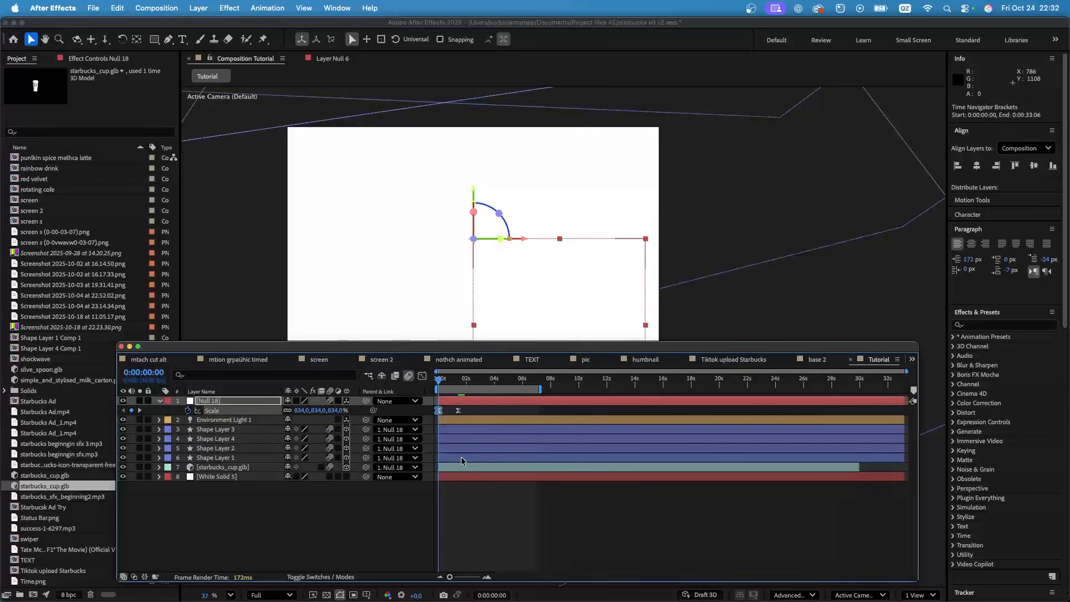
click(462, 411)
key(space)
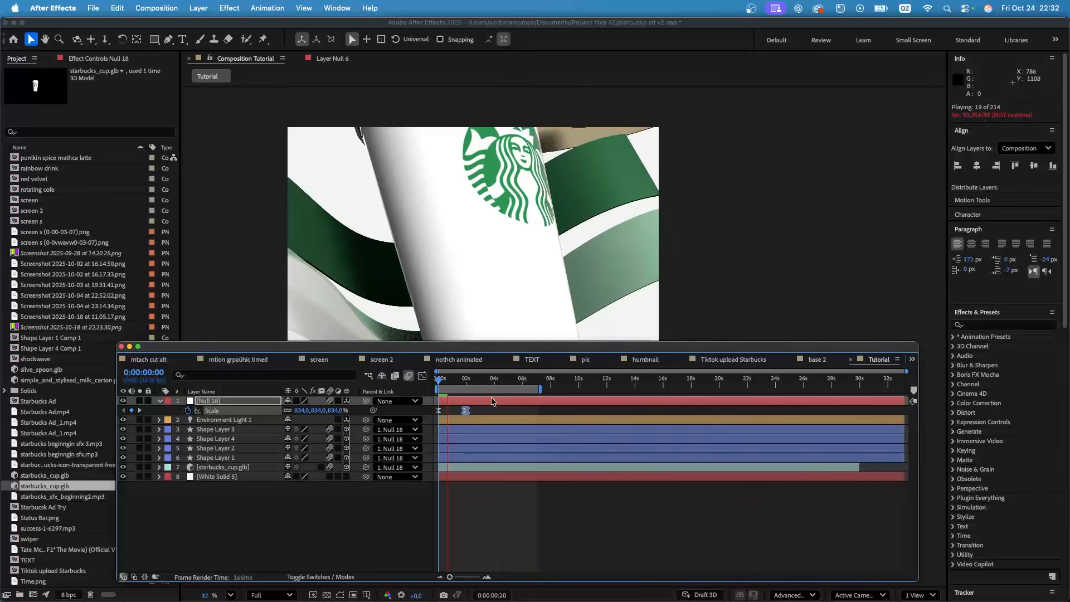
key(space)
- Shift the four ribbon shape layers 13 frames later and preview the animation from the start
drag(187, 432, 198, 458)
drag(452, 462, 457, 463)
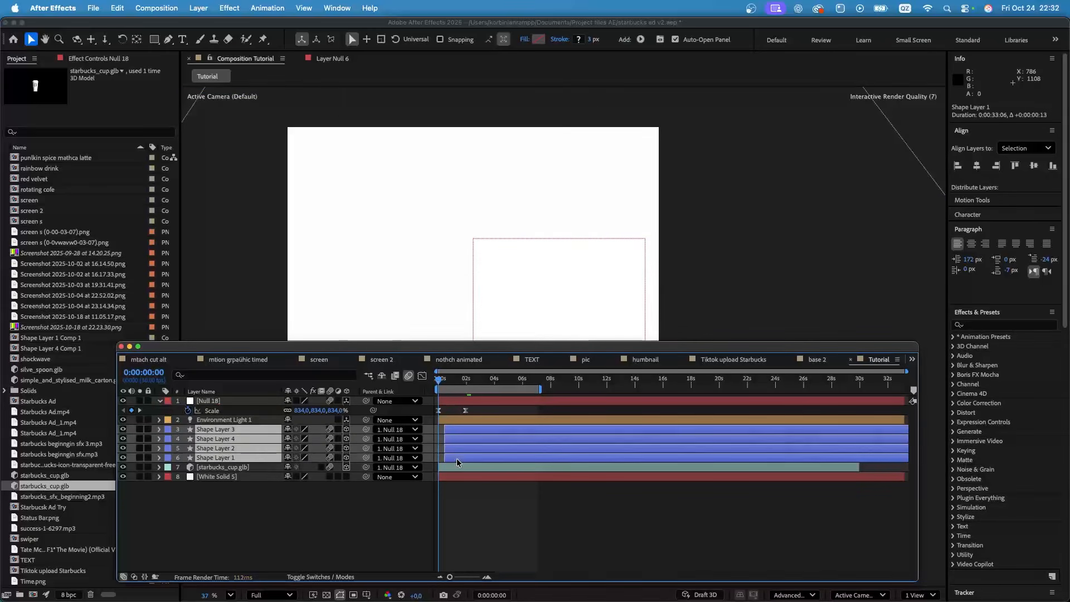
mouse_move(441, 383)
mouse_down()
mouse_move(456, 388)
mouse_move(433, 391)
mouse_up()
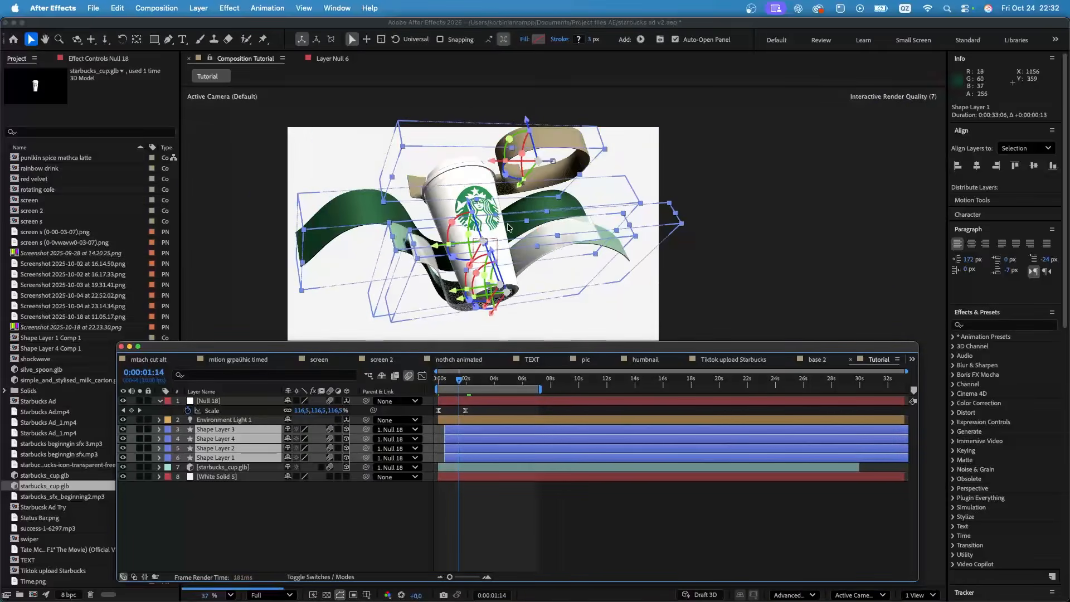
key(space)
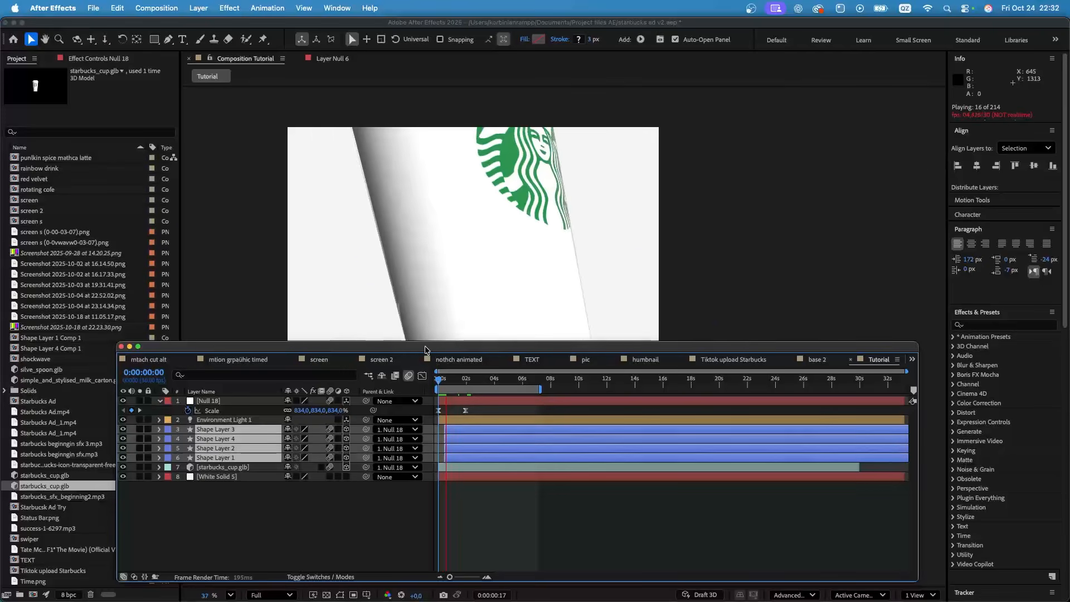
- Lower the composition's preview resolution to Quarter and replay the animation
key(space)
mouse_move(426, 347)
mouse_down()
mouse_move(481, 258)
mouse_move(436, 339)
mouse_up()
click(279, 591)
click(275, 574)
key(space)
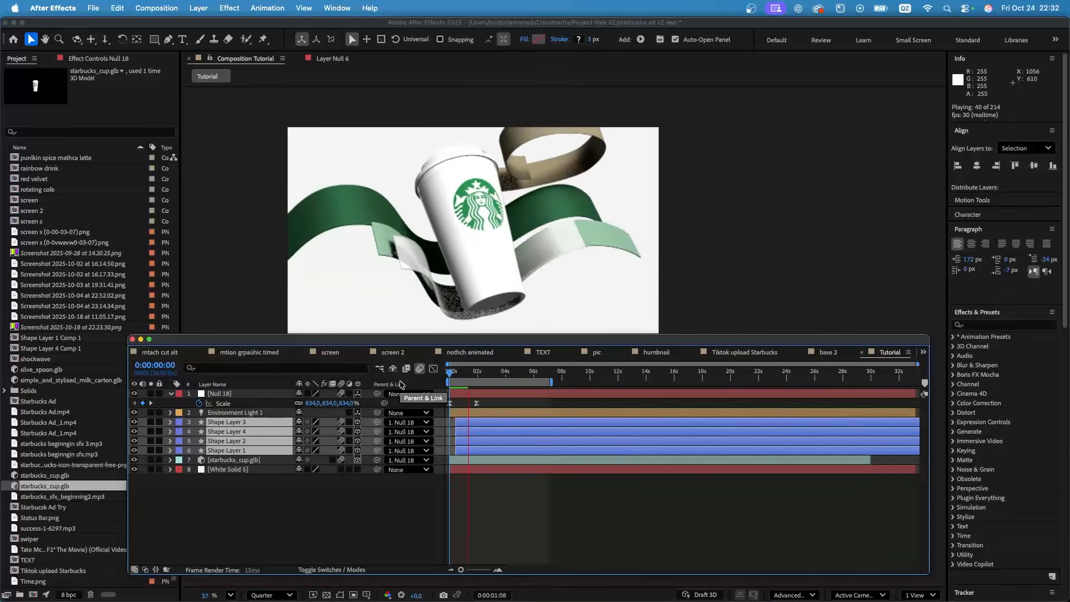
- Move the cup layer's ending Orientation and X, Y and Z Rotation keyframes to the null's end Scale keyframe, and preview the spin
click(464, 460)
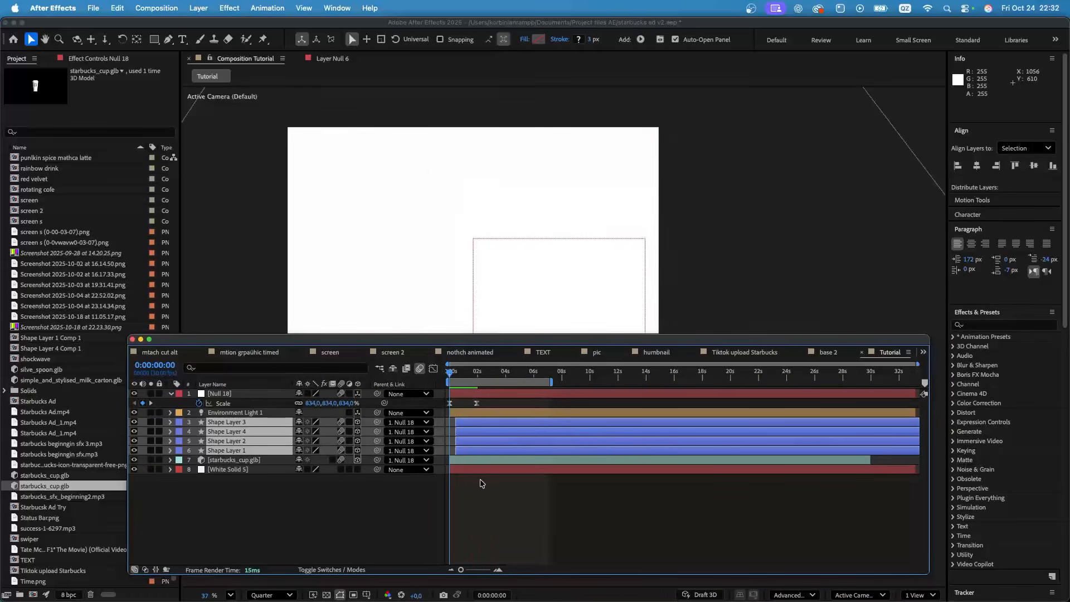
key(r)
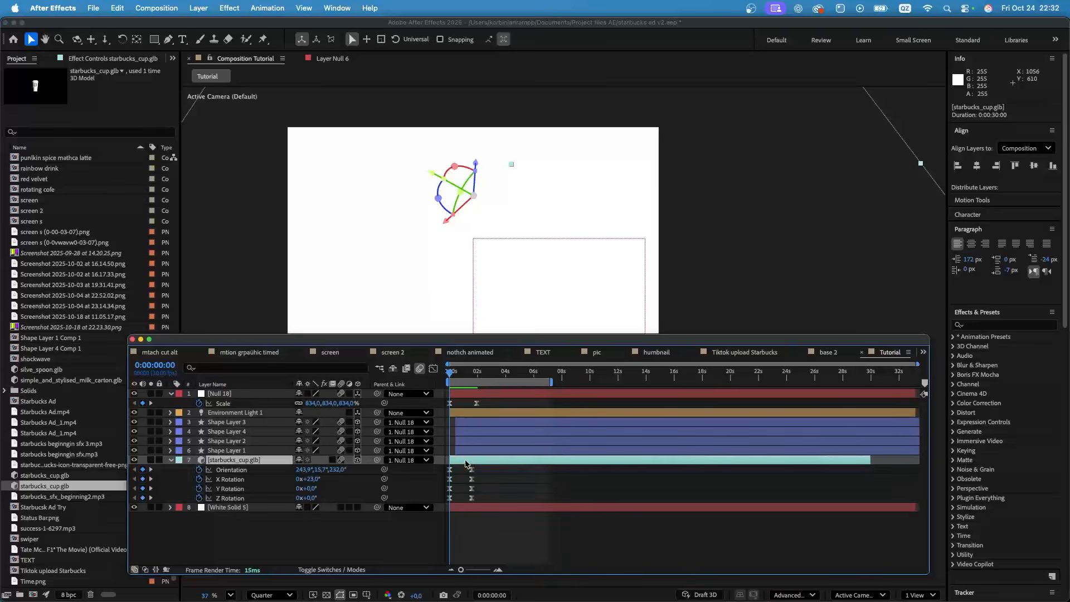
click(151, 402)
drag(489, 508, 476, 474)
key(space)
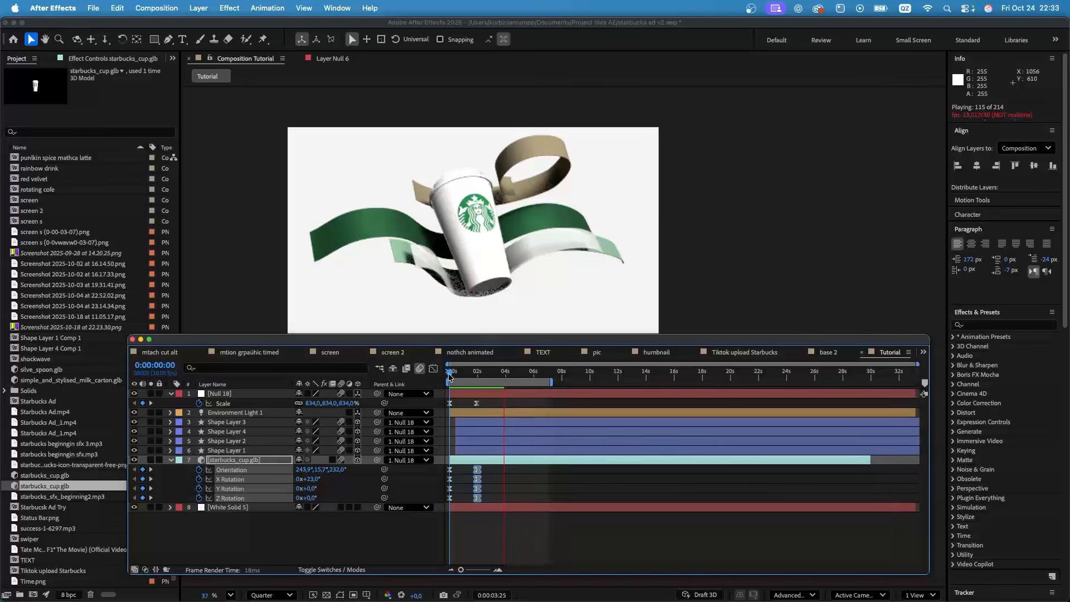
key(space)
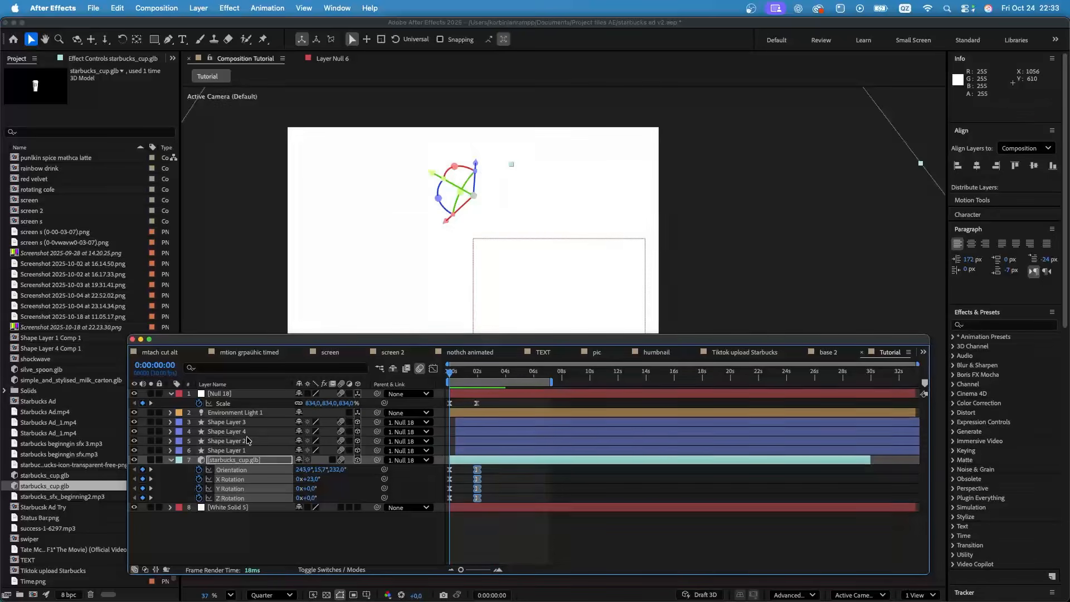
- Replay the animation with the cup layer's properties collapsed, and set the current time to 0:00:02:21
key(space)
click(171, 460)
click(408, 500)
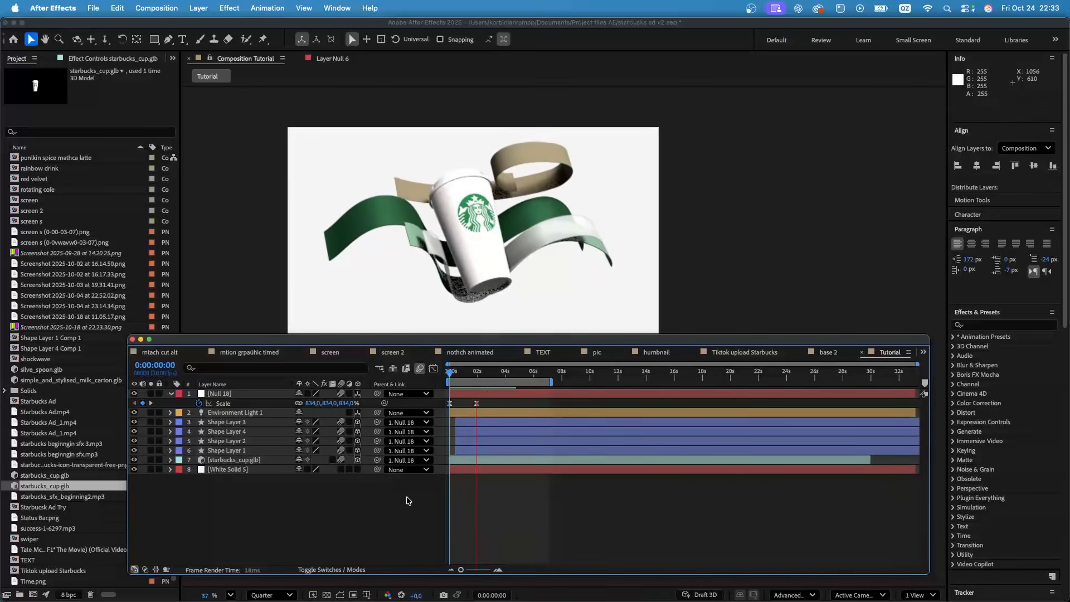
drag(451, 373, 486, 384)
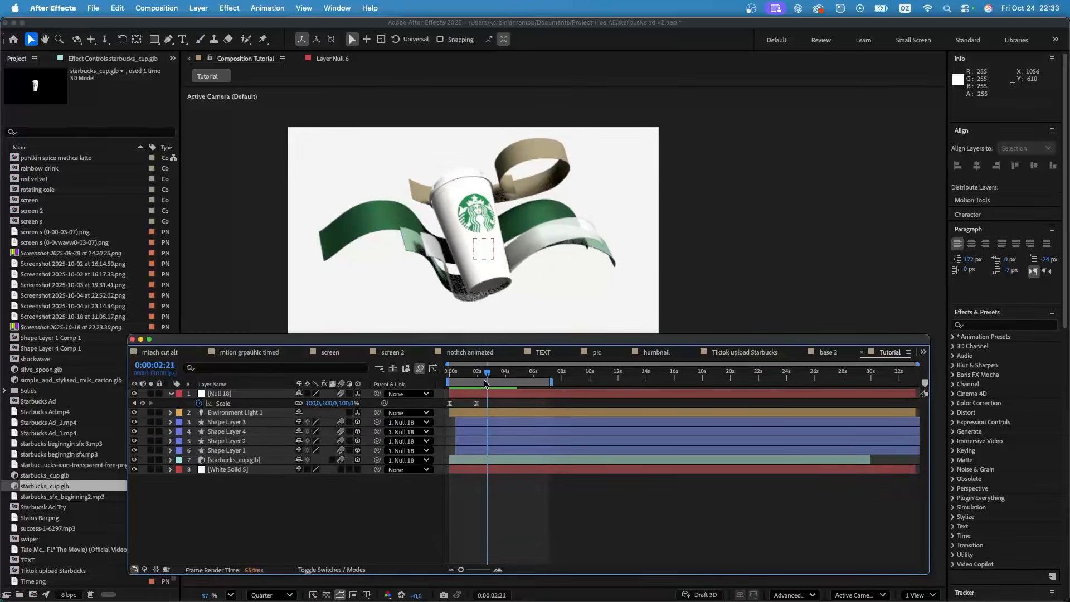